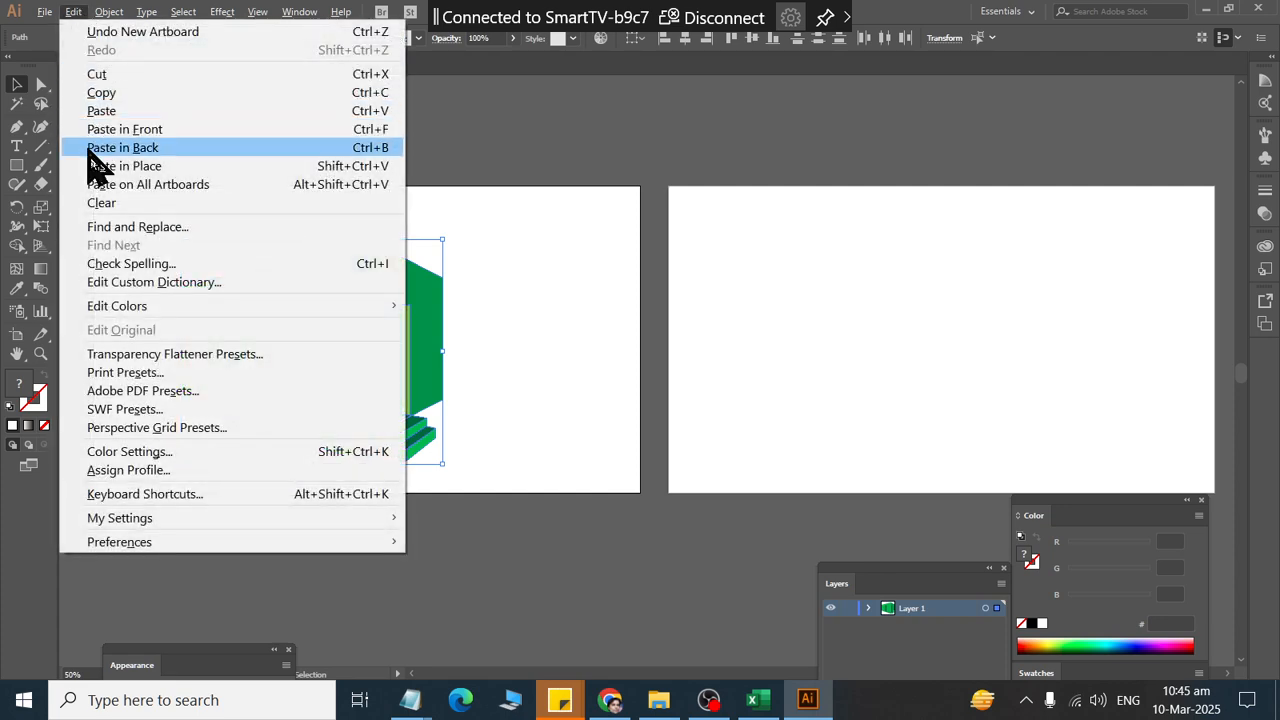
# Step: Cut the existing building artwork, then show the perspective grid and move its right vanishing point outward
pyautogui.click(120, 73)
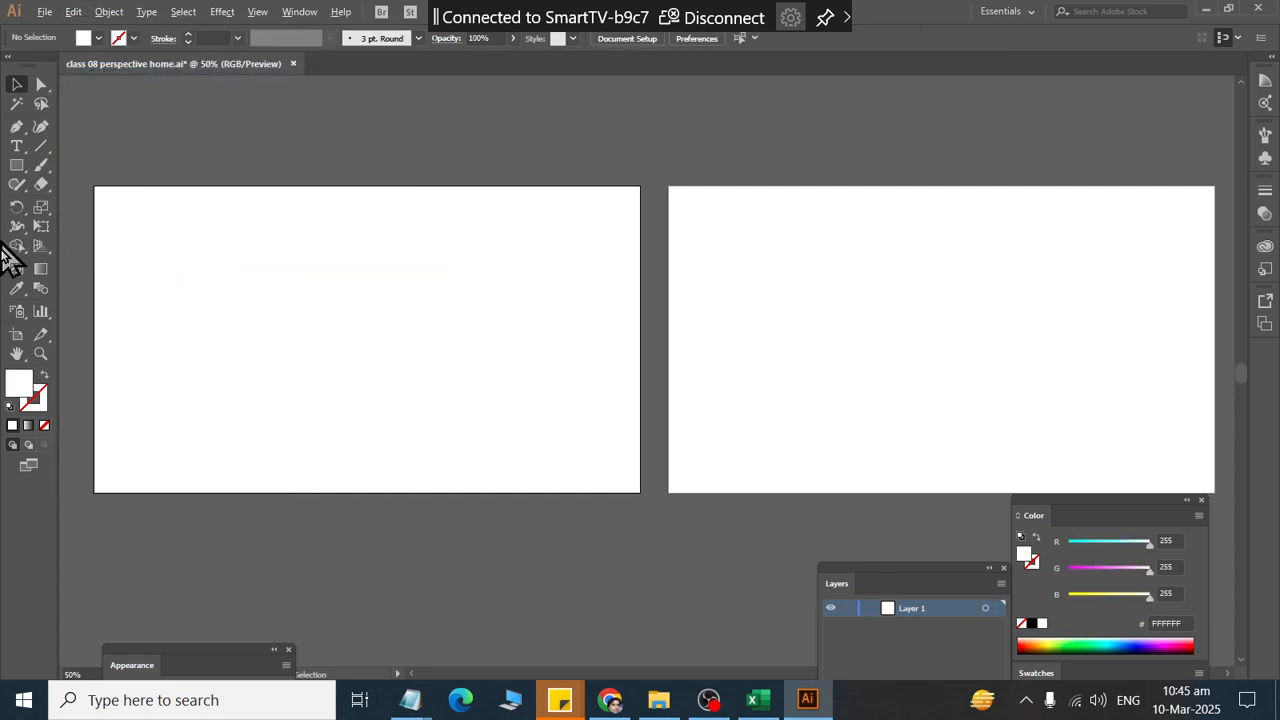
pyautogui.click(41, 247)
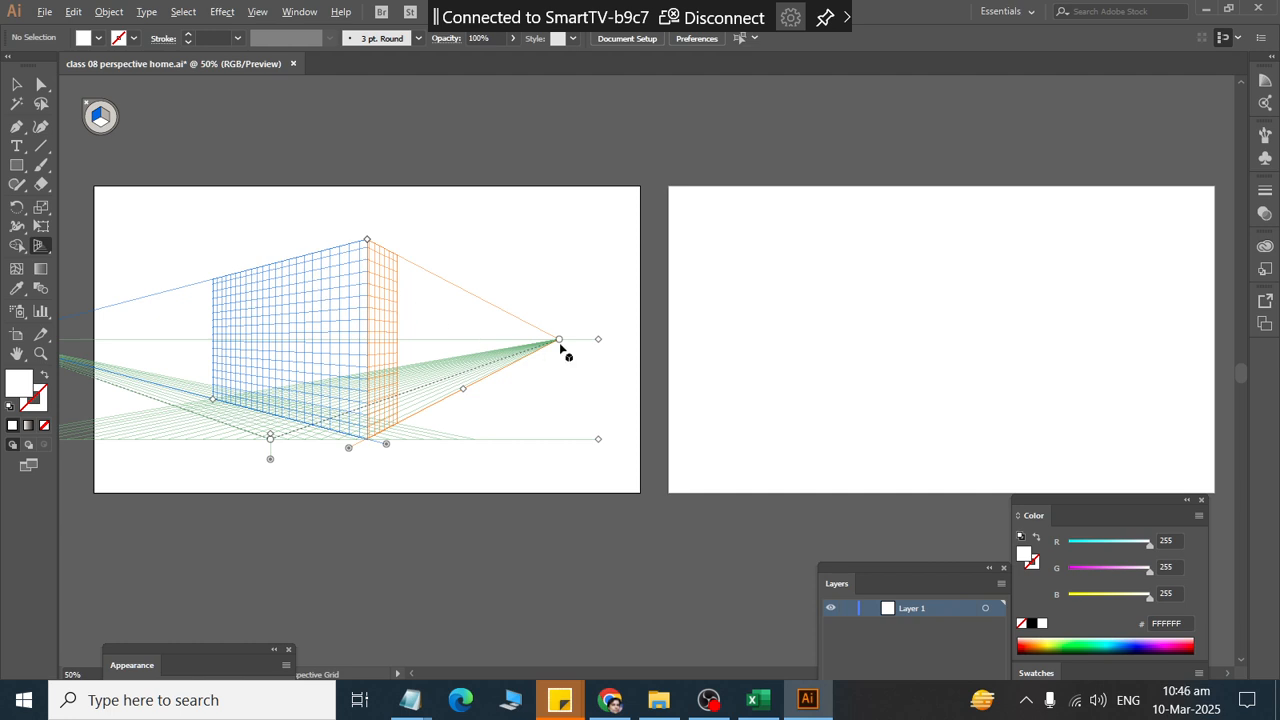
pyautogui.moveTo(560, 342); pyautogui.dragTo(597, 343)
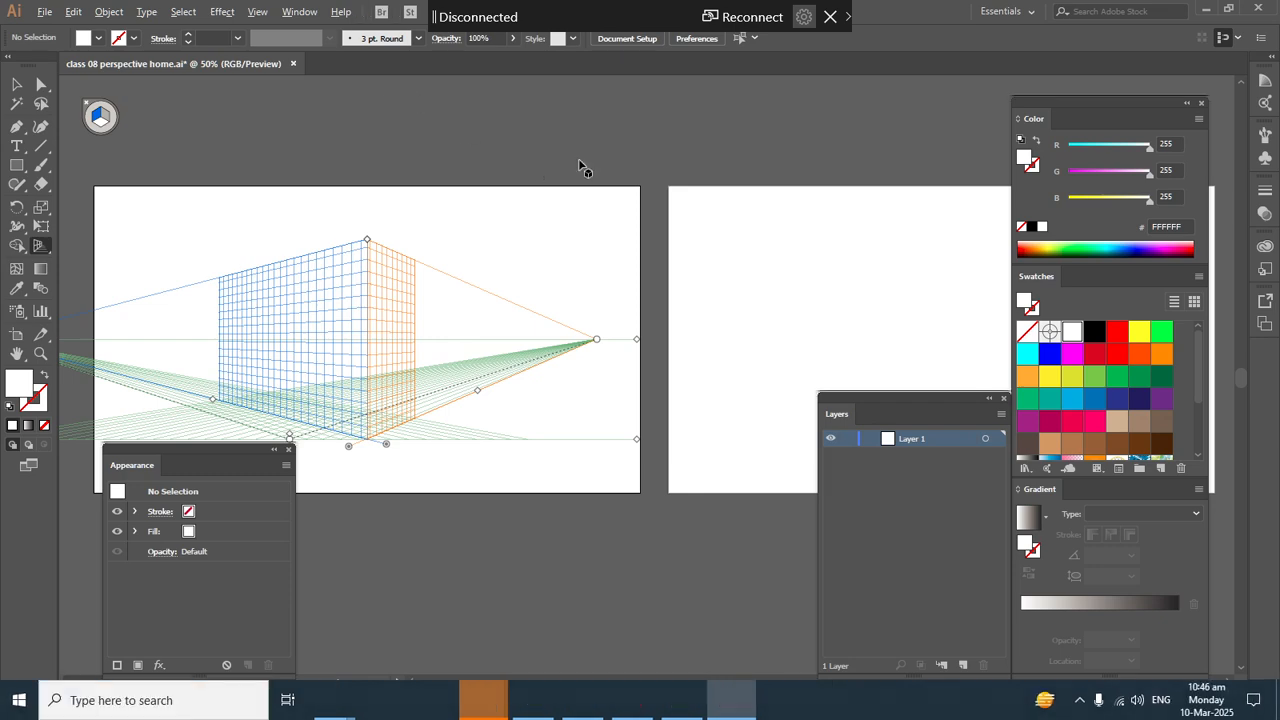
# Step: Hide the perspective grid and disconnect the computer from the HUAWEI-Y6F9 Wi-Fi network
pyautogui.hotkey('ctrl', 'shift', 'i')
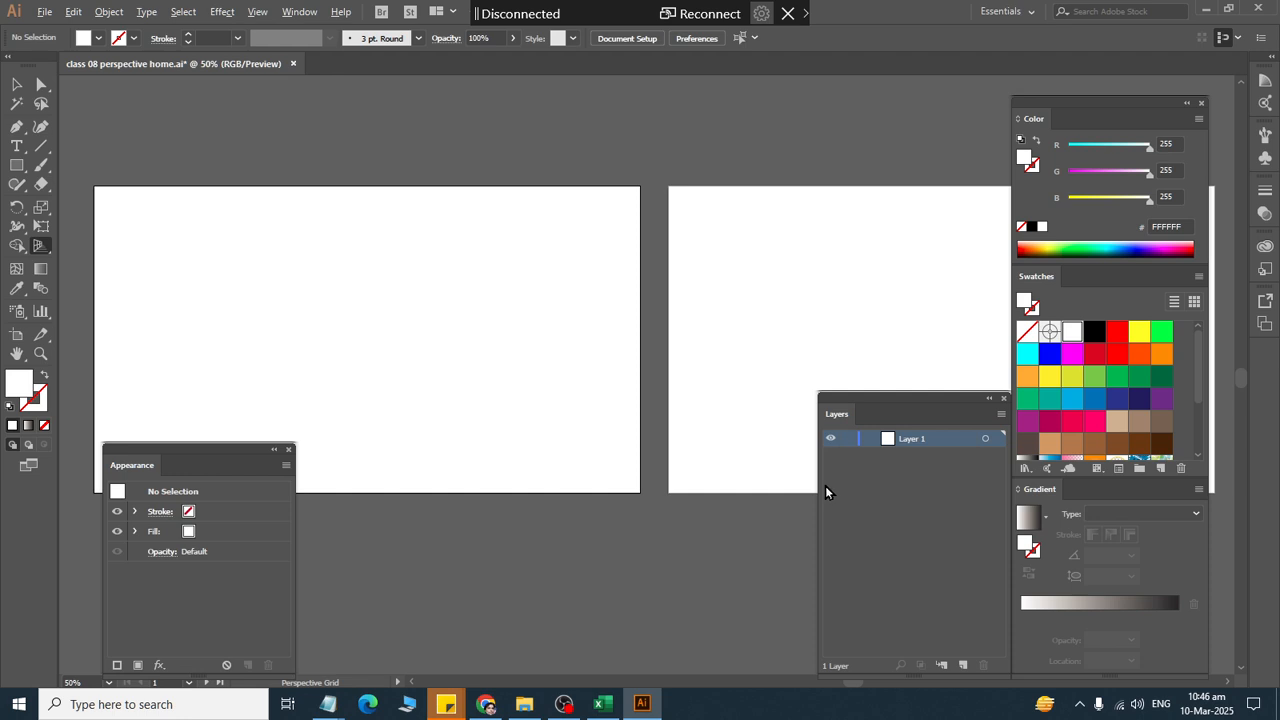
pyautogui.press('super+p')
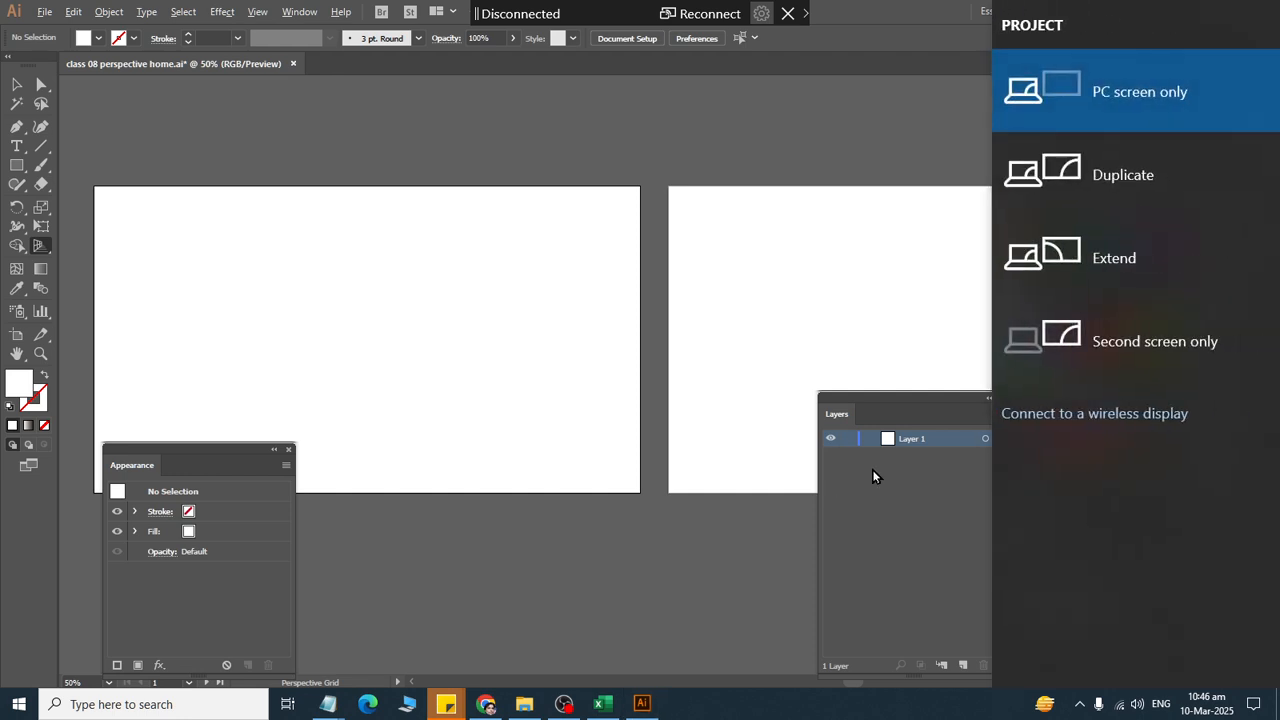
pyautogui.click(1117, 705)
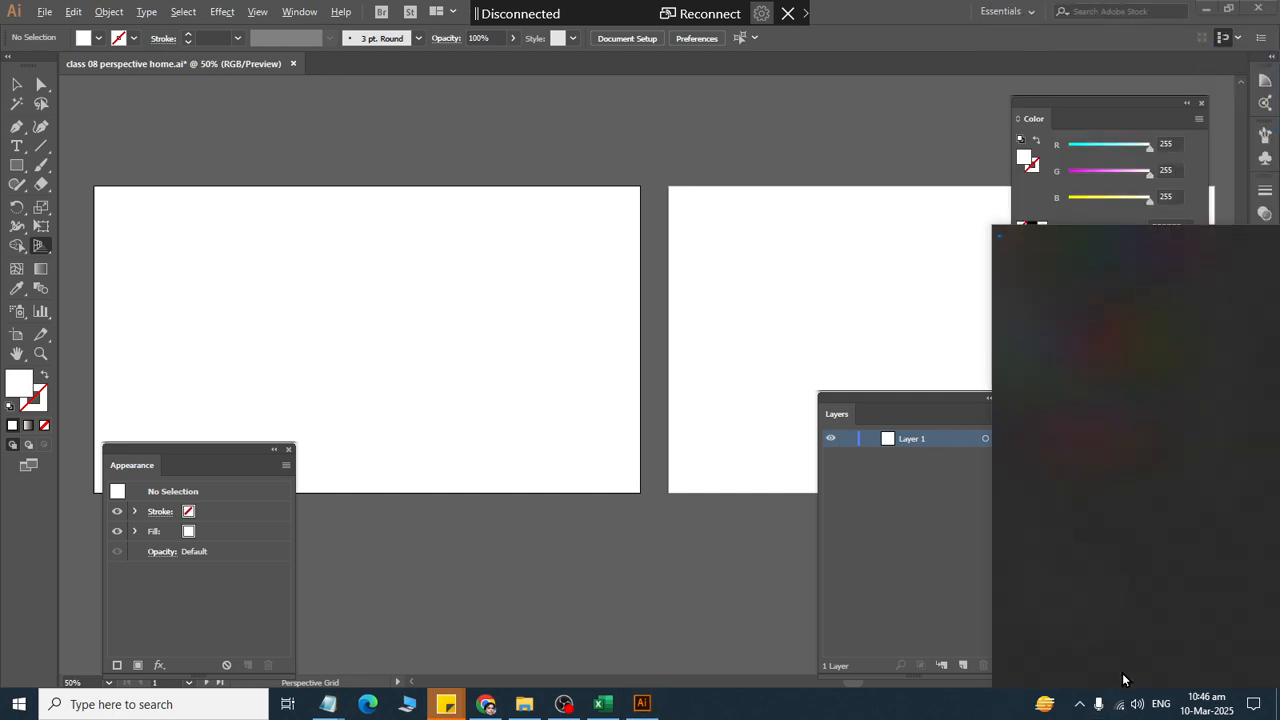
pyautogui.click(1186, 342)
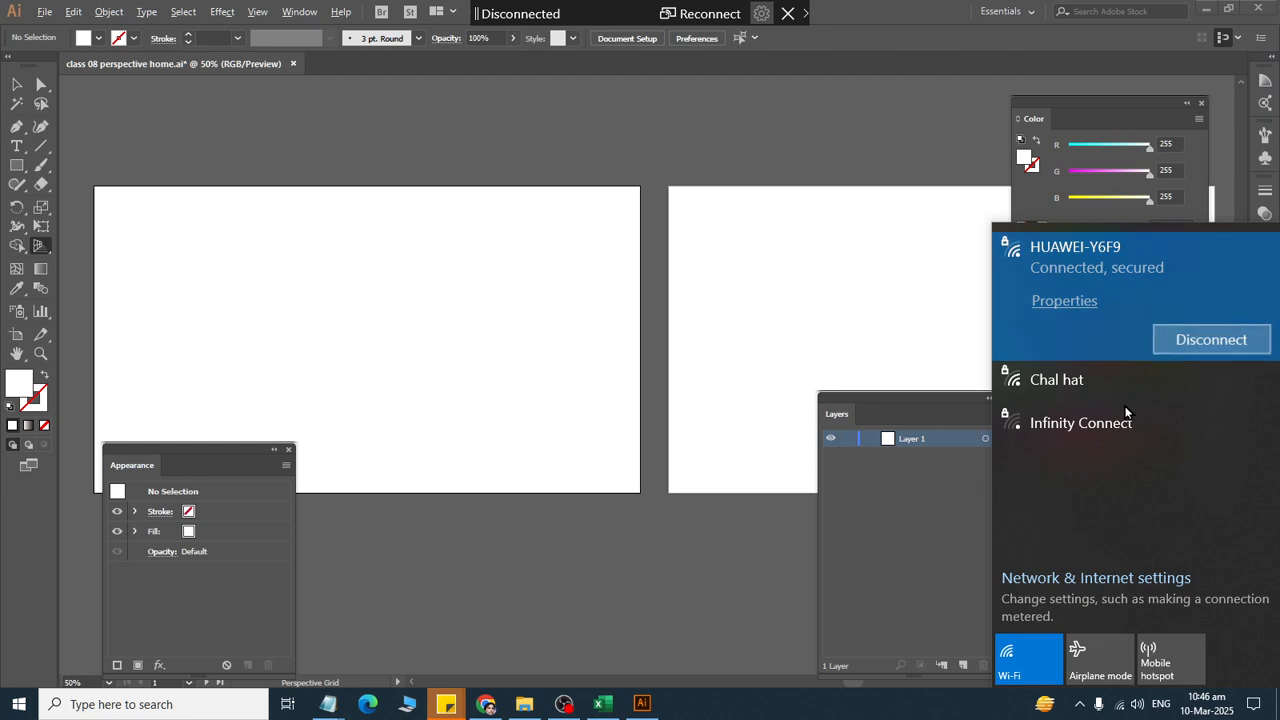
pyautogui.click(585, 331)
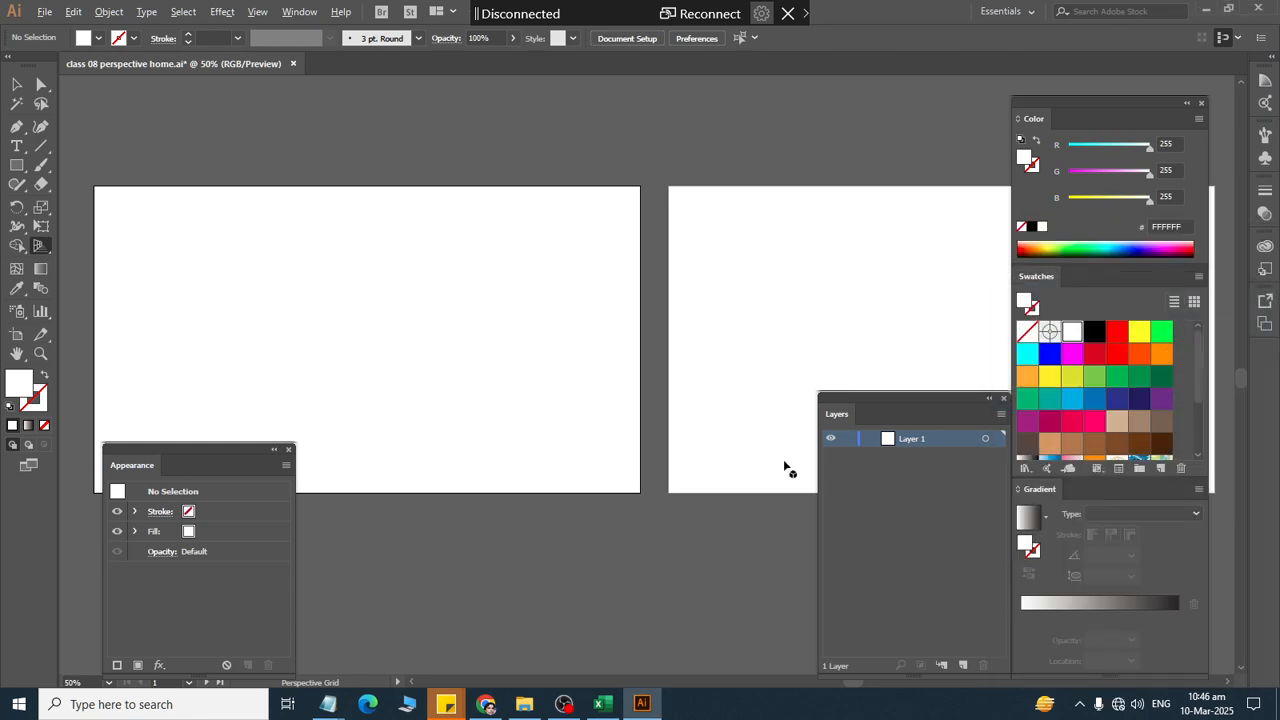
# Step: Reconnect the computer to the wireless display SmartTV-b9c7 and return to the drawing
pyautogui.press('super+p')
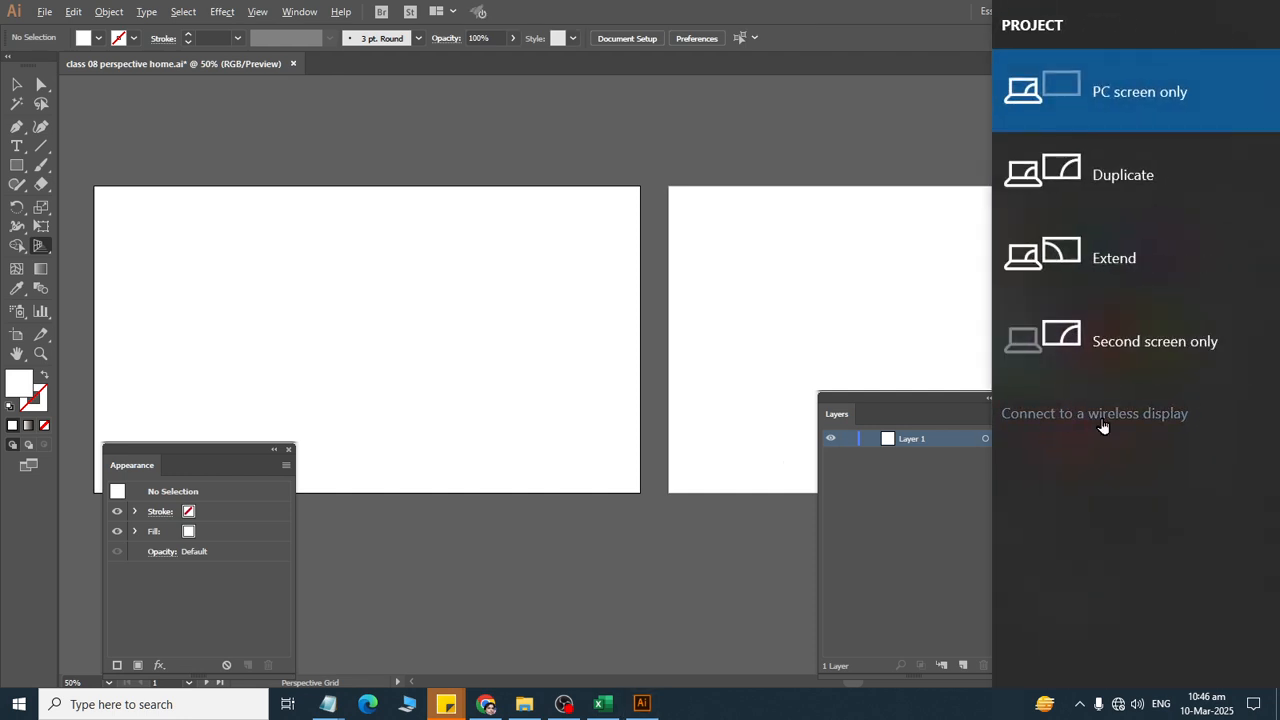
pyautogui.click(1103, 427)
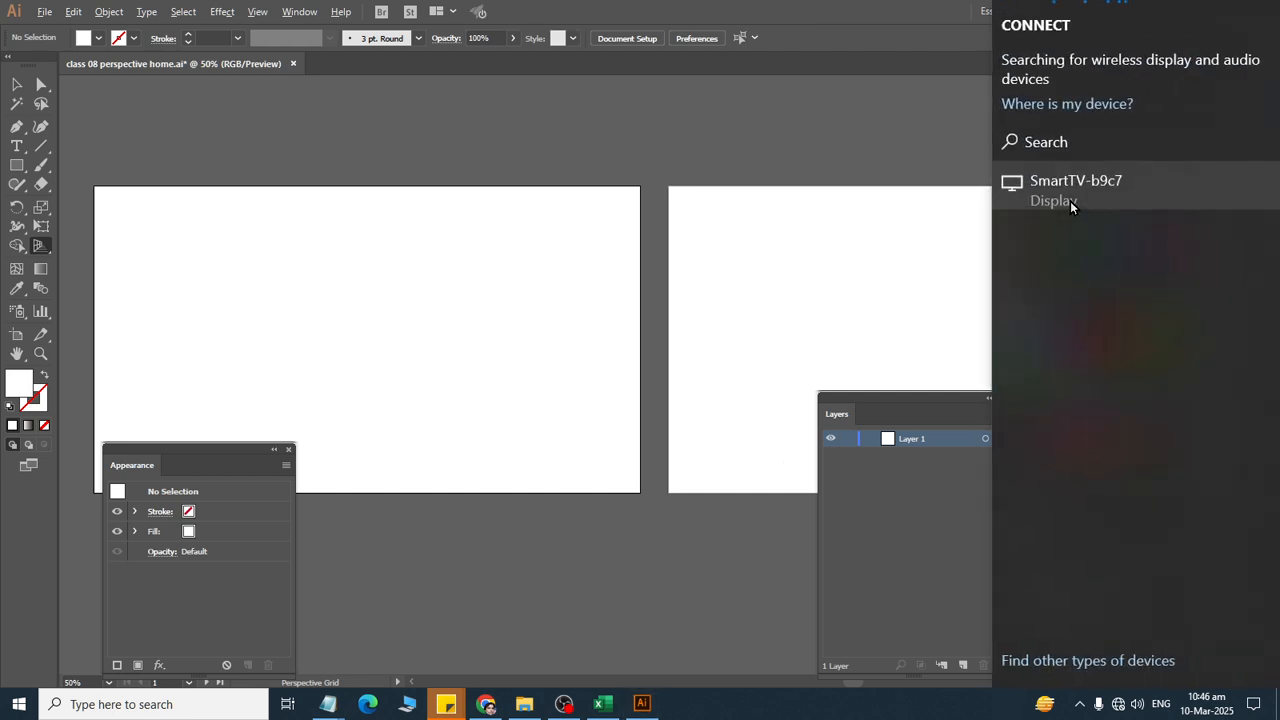
pyautogui.click(1070, 201)
pyautogui.click(480, 283)
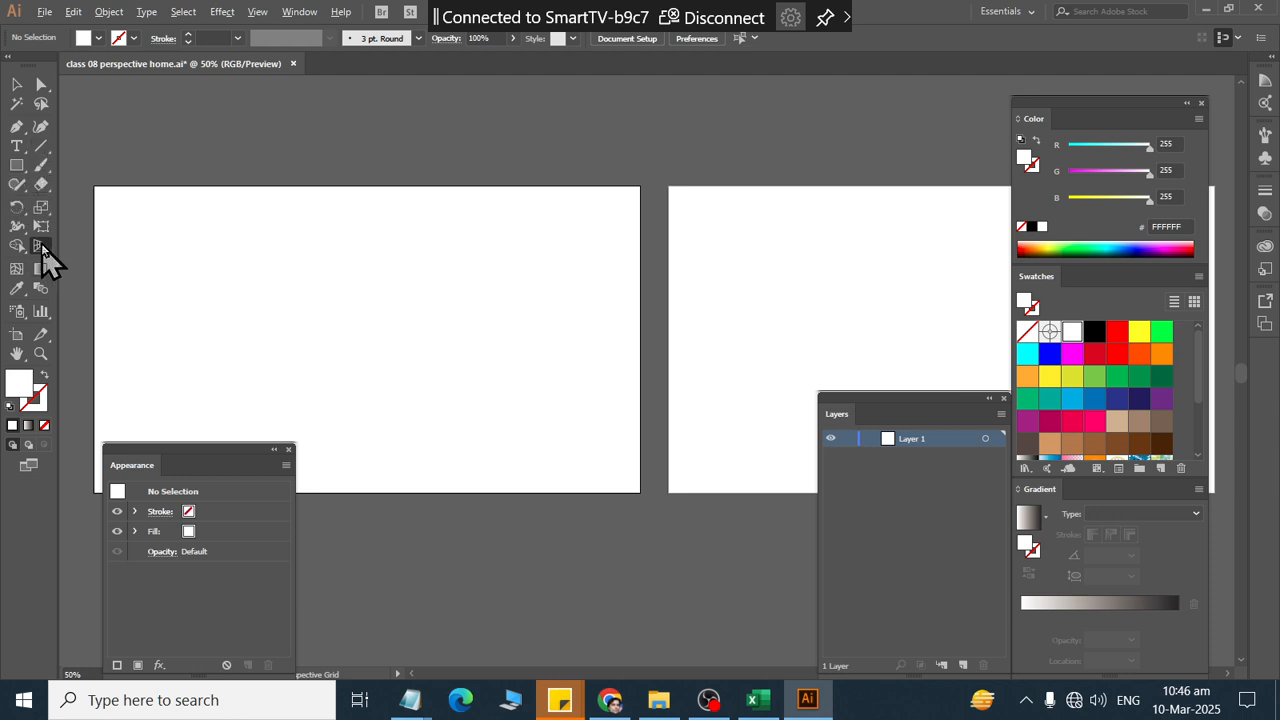
# Step: Toggle the perspective grid's visibility and leave it shown on the first artboard
pyautogui.click(15, 87)
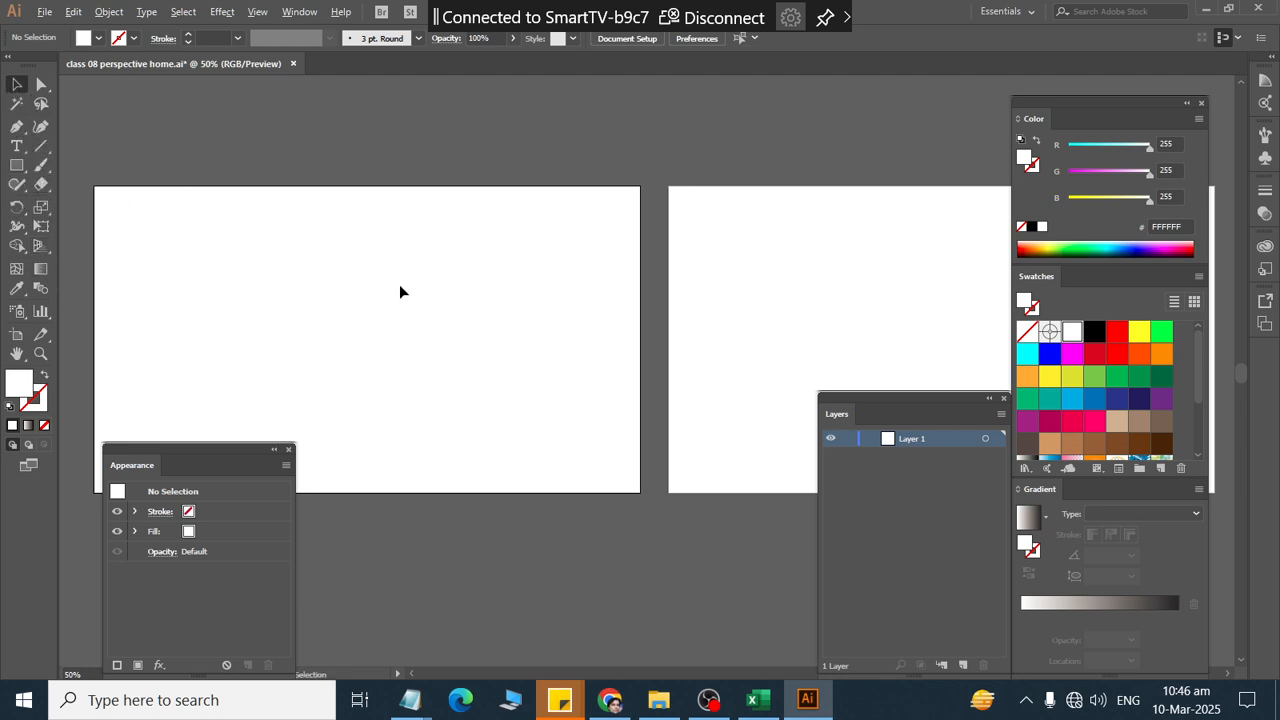
pyautogui.moveTo(390, 466); pyautogui.dragTo(402, 512)
pyautogui.moveTo(394, 304); pyautogui.dragTo(394, 357)
pyautogui.hotkey('ctrl', 'shift', 'i')
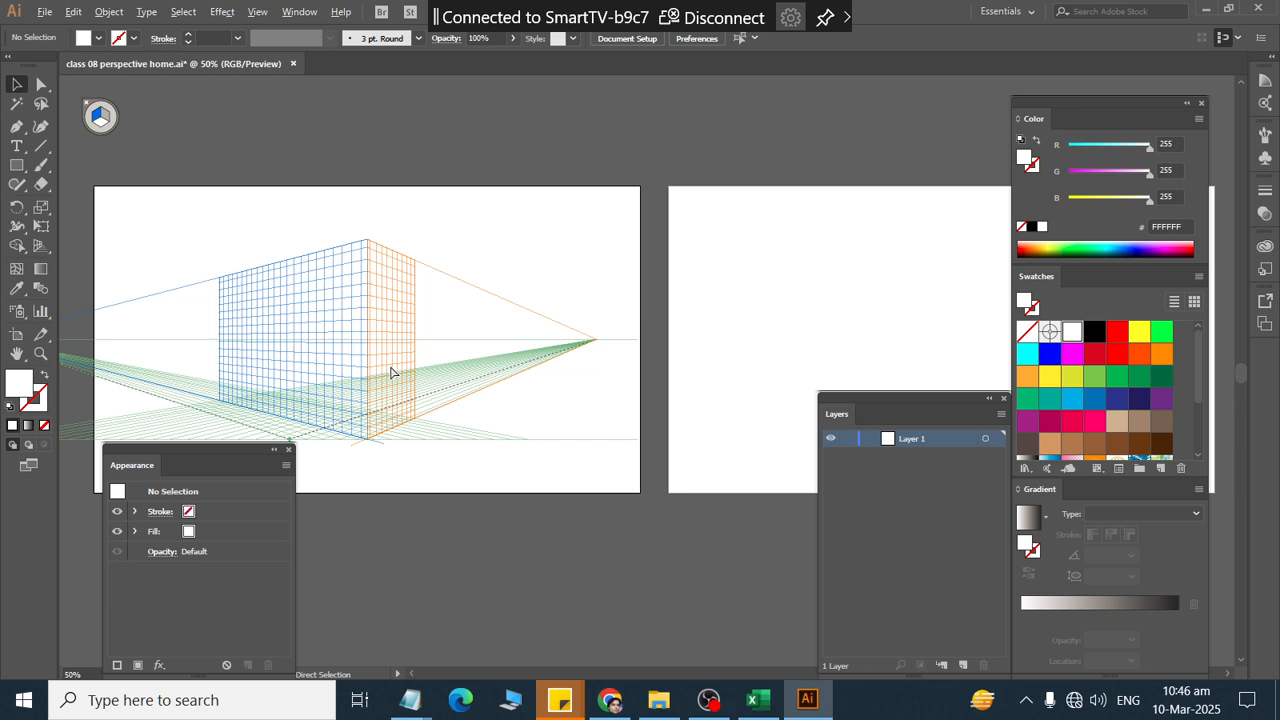
pyautogui.hotkey('ctrl', 'shift', 'i')
pyautogui.hotkey('ctrl', 'shift', 'i')
pyautogui.hotkey('ctrl', 'shift', 'i')
pyautogui.hotkey('ctrl', 'shift', 'i')
# Step: Draw a wall rectangle about 884 × 500 pt on the left grid plane and fill it with green 009245
pyautogui.click(16, 165)
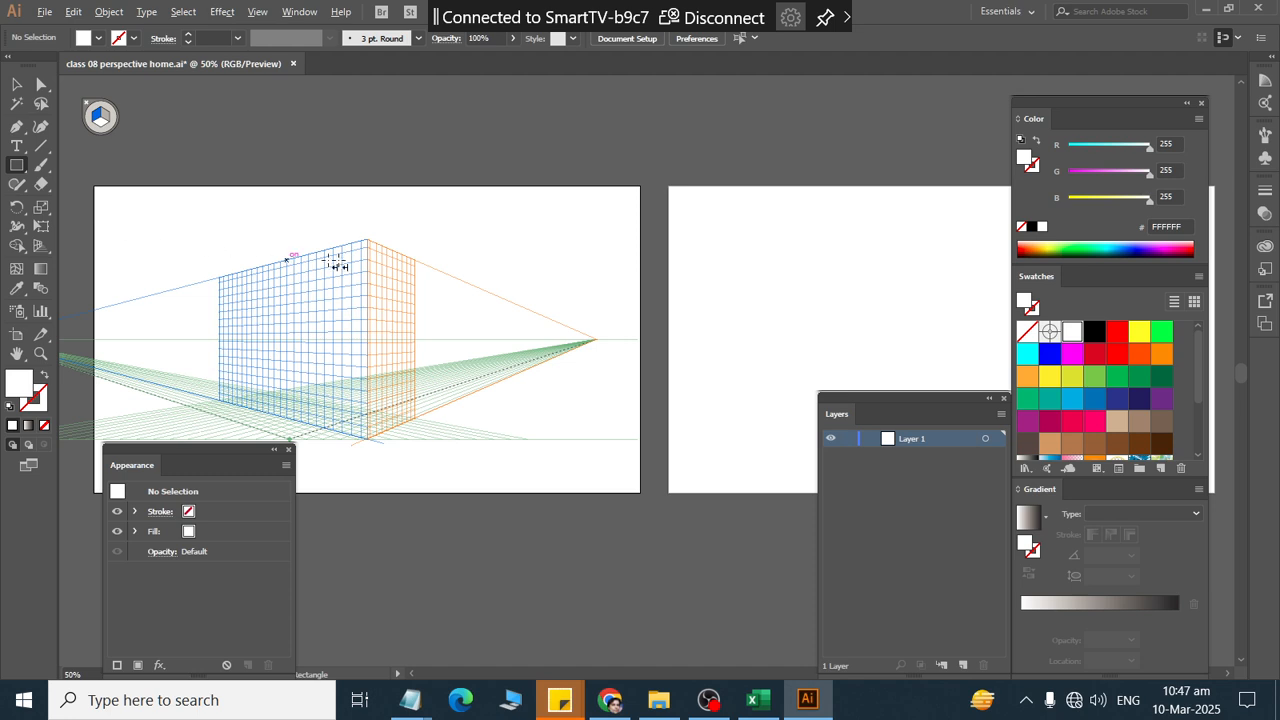
pyautogui.moveTo(374, 243); pyautogui.dragTo(197, 393)
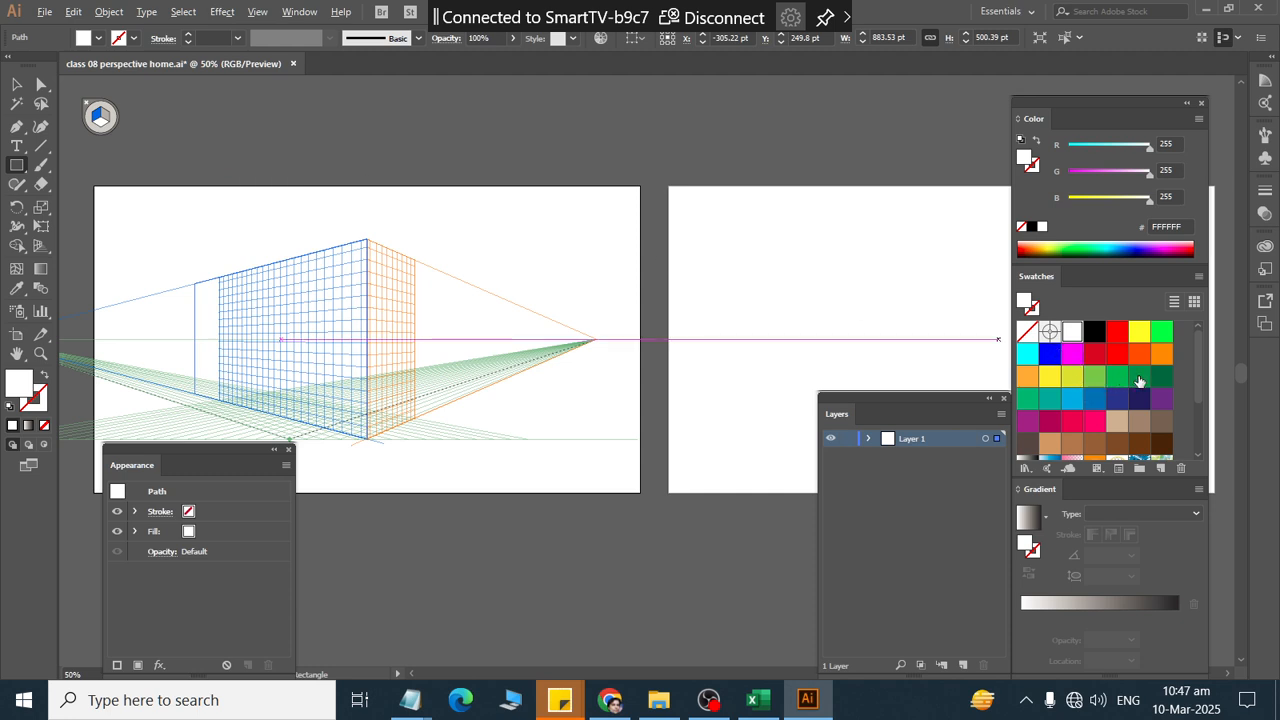
pyautogui.click(1139, 376)
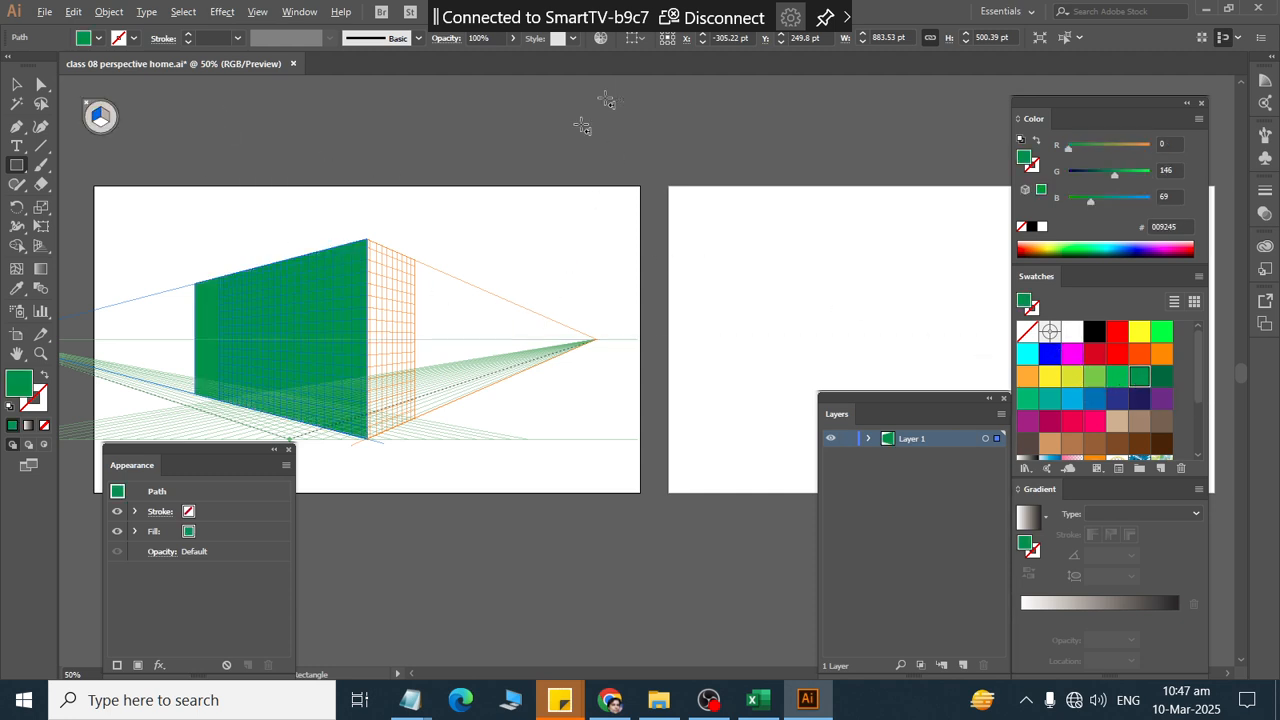
# Step: Draw a green wall rectangle about 305 × 500 pt on the right grid plane, starting at the shared upper corner
pyautogui.hotkey('shift', 'v')
pyautogui.click(106, 120)
pyautogui.click(17, 166)
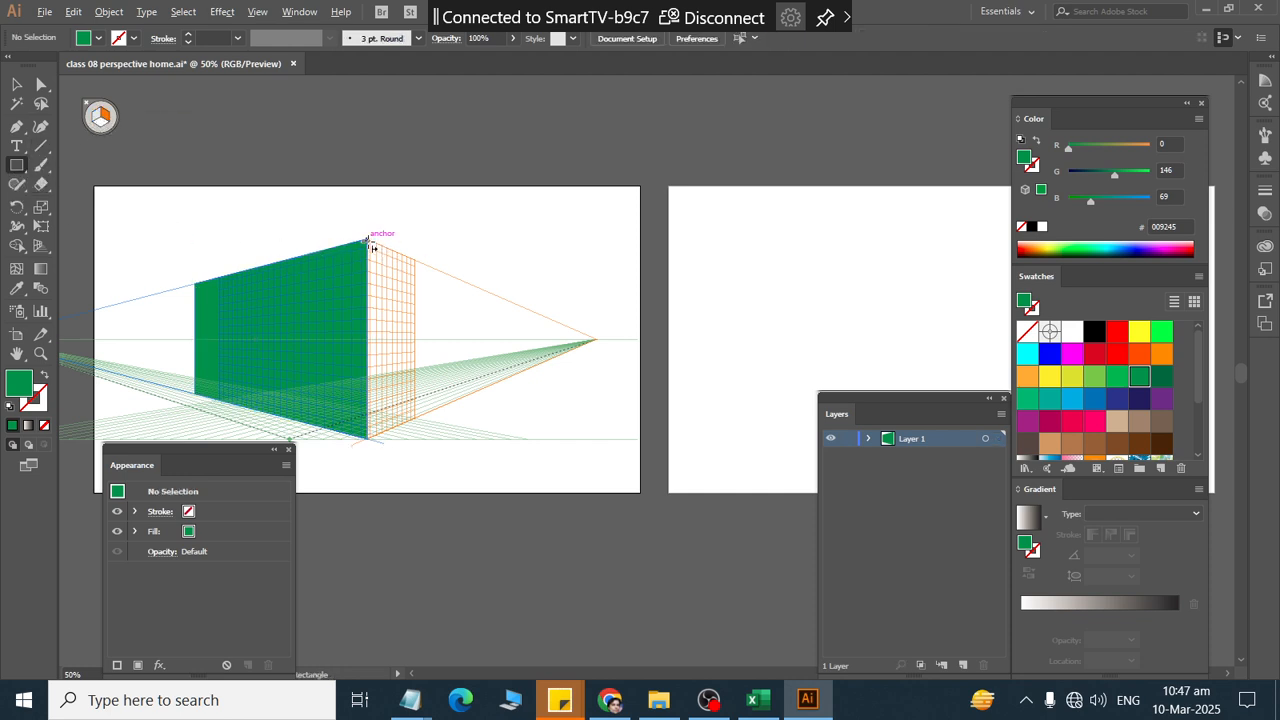
pyautogui.moveTo(367, 239); pyautogui.dragTo(417, 419)
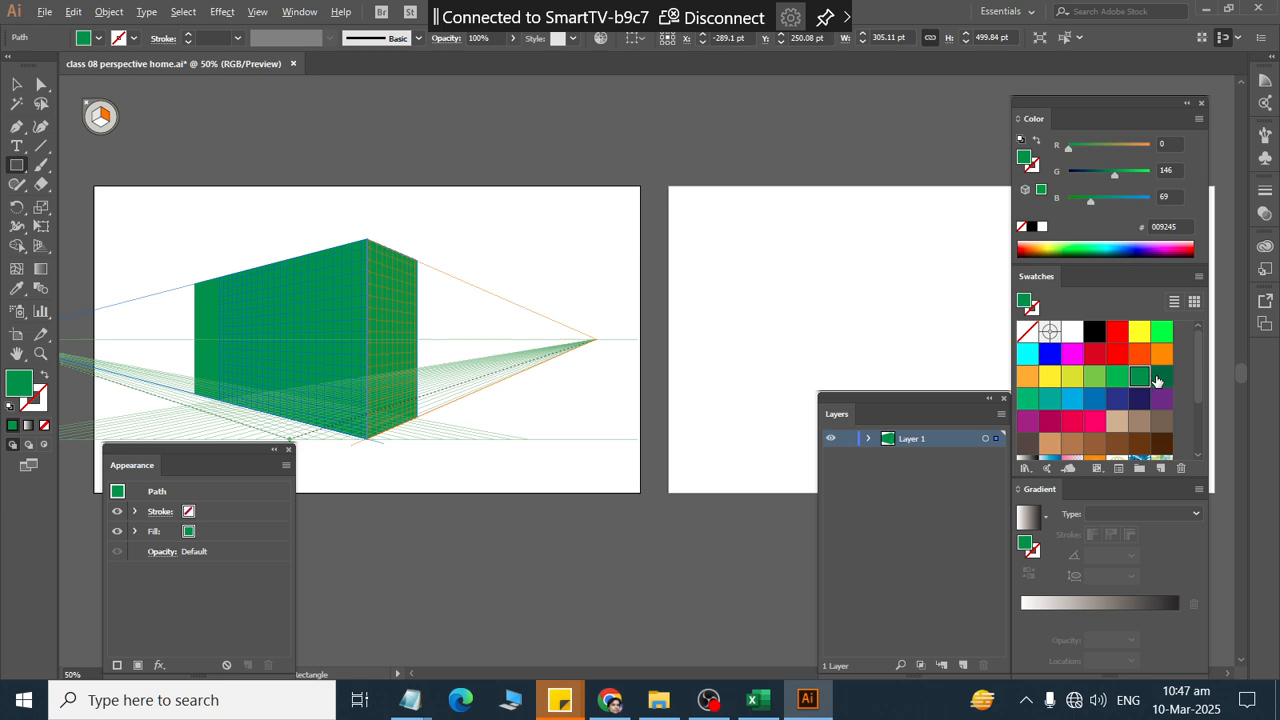
# Step: Recolor the left wall with the lighter green 39B54A
pyautogui.click(16, 84)
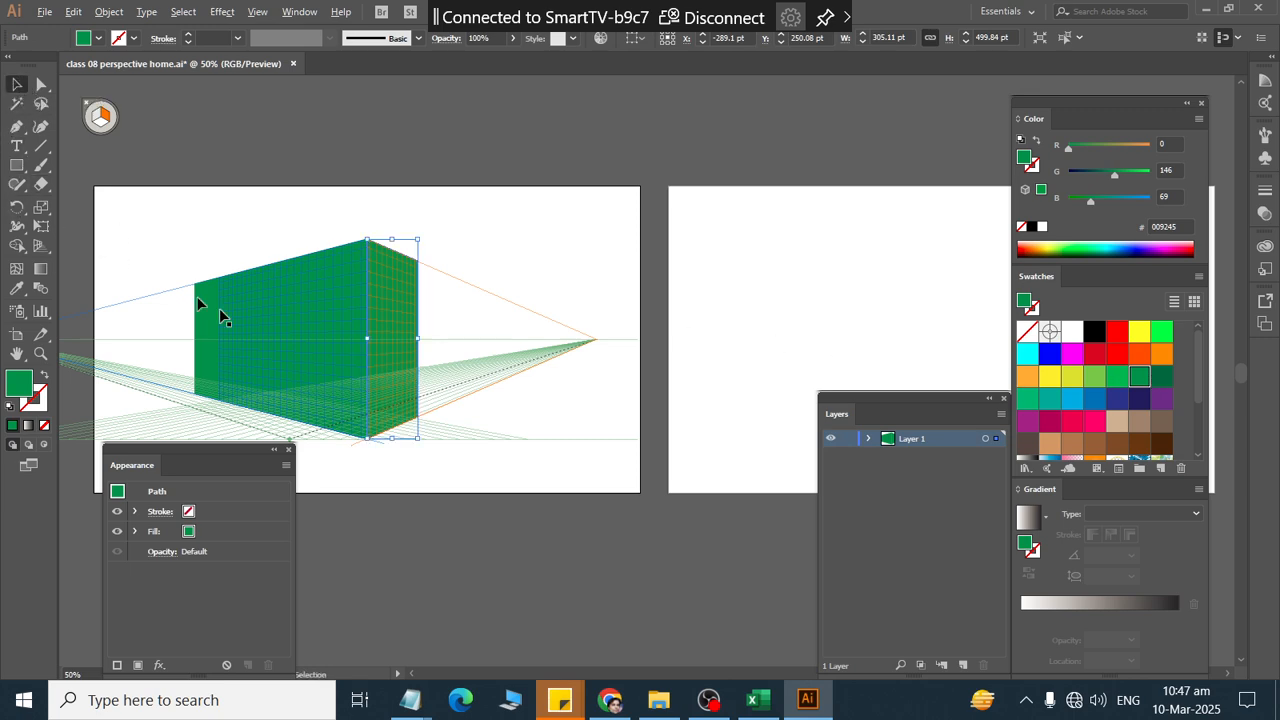
pyautogui.click(220, 310)
pyautogui.click(1116, 378)
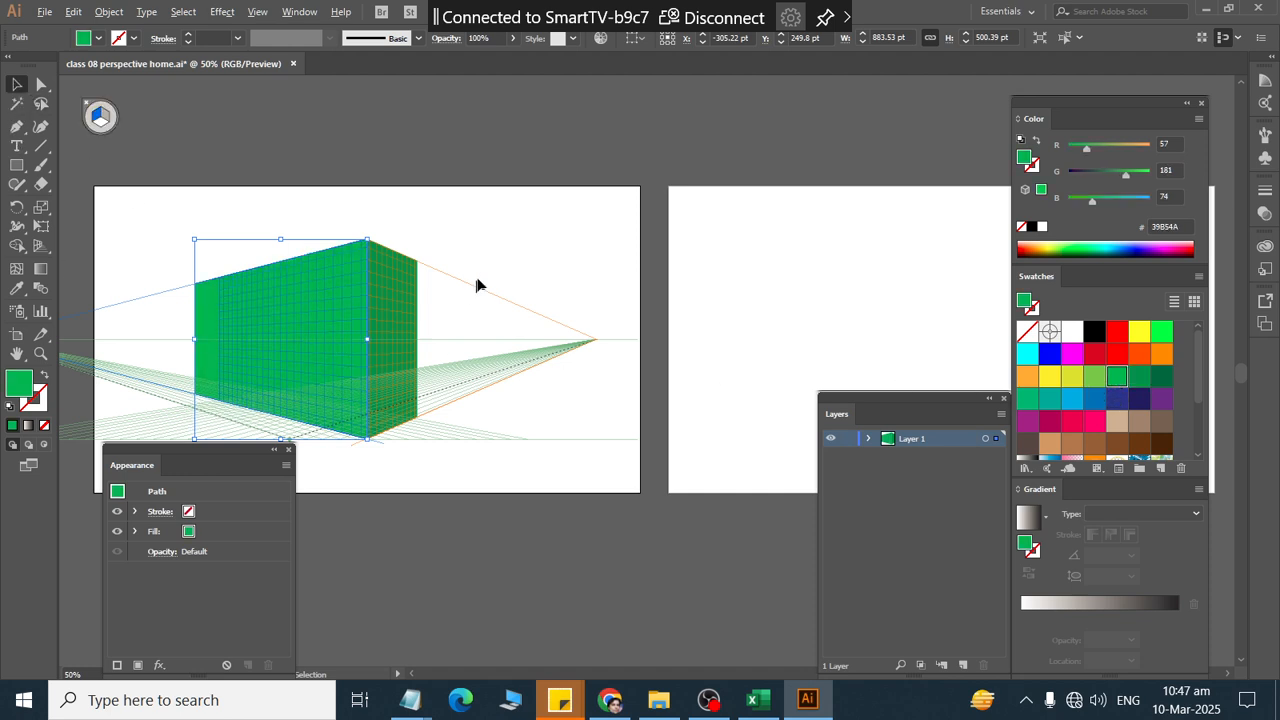
# Step: Try twice to widen the right wall with the ordinary Selection tool, undoing each stretch
pyautogui.click(423, 323)
pyautogui.click(418, 332)
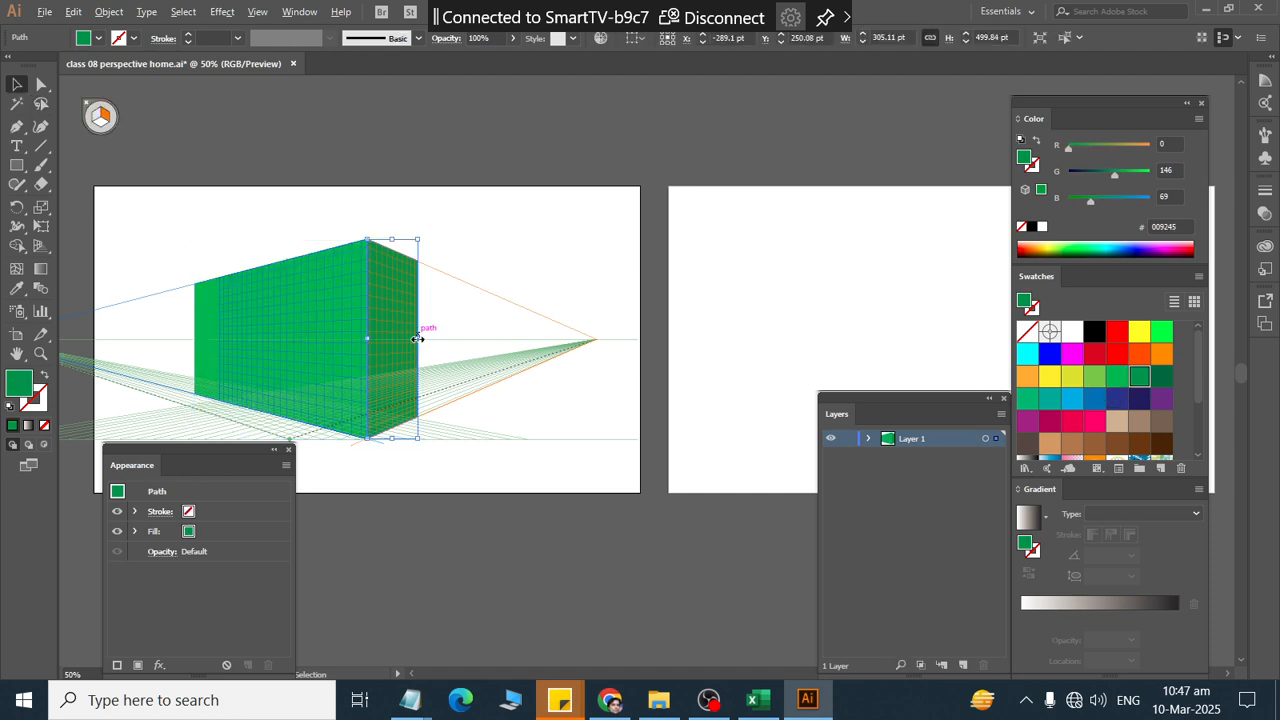
pyautogui.moveTo(417, 339); pyautogui.dragTo(462, 339)
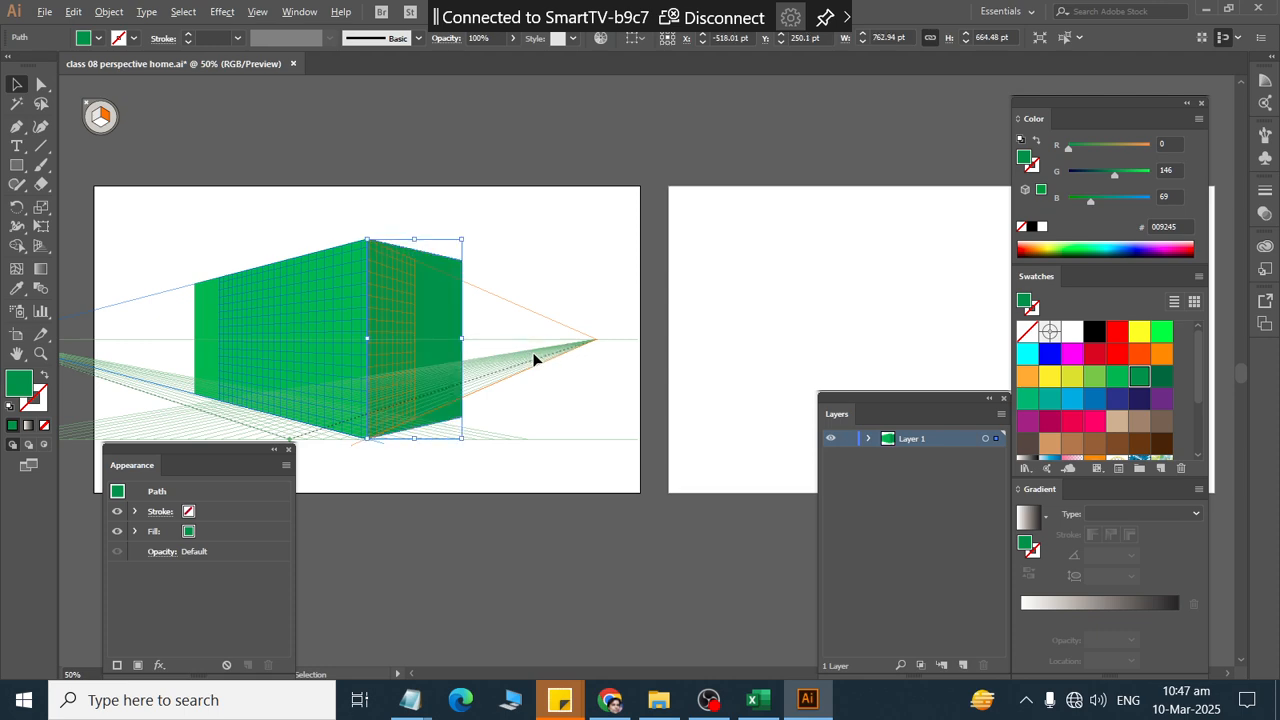
pyautogui.press('a')
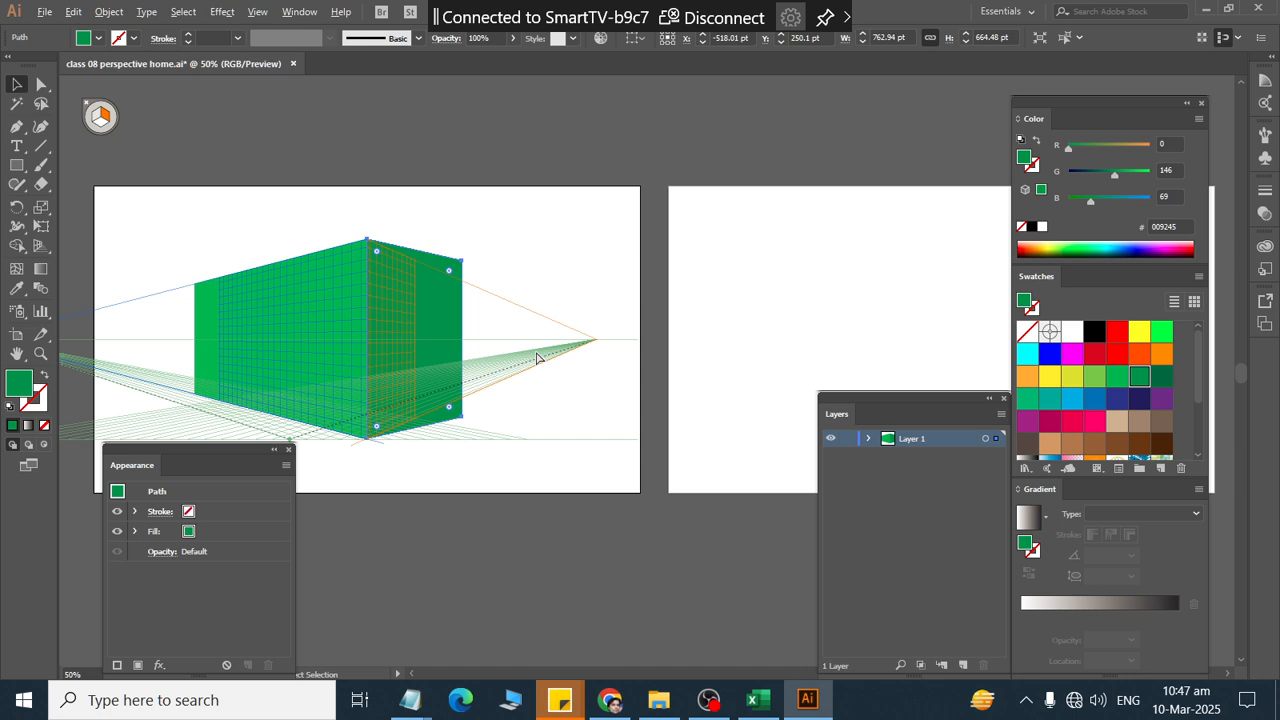
pyautogui.hotkey('ctrl', 'z')
pyautogui.press('v')
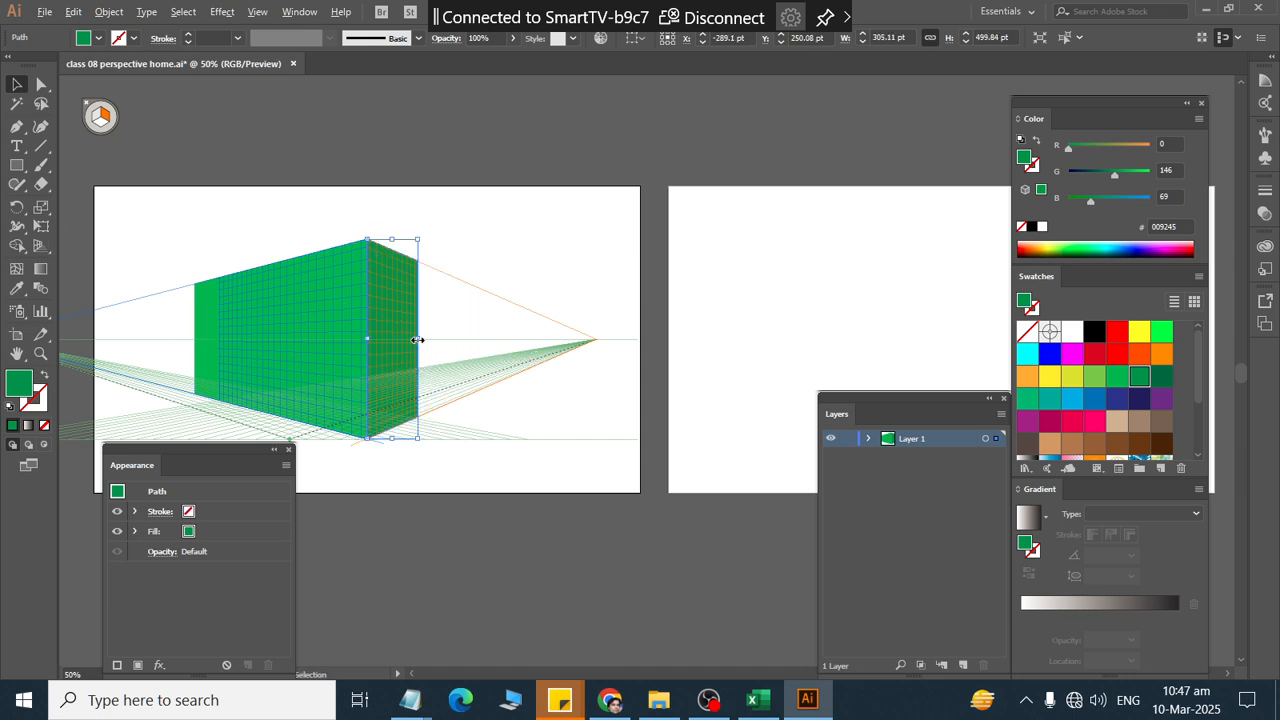
pyautogui.moveTo(417, 340); pyautogui.dragTo(550, 340)
pyautogui.press('a')
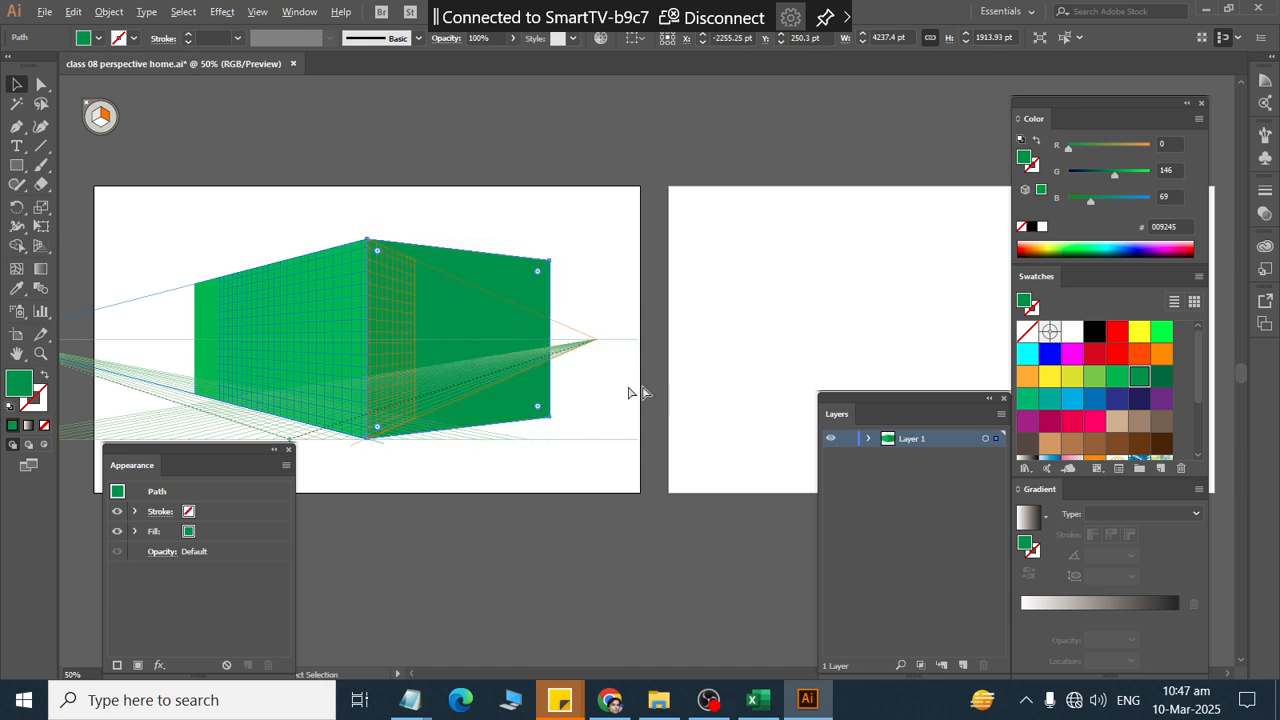
pyautogui.hotkey('ctrl', 'z')
# Step: Widen the right wall in perspective to about 818 pt with the Perspective Selection tool, then deselect it
pyautogui.click(37, 250)
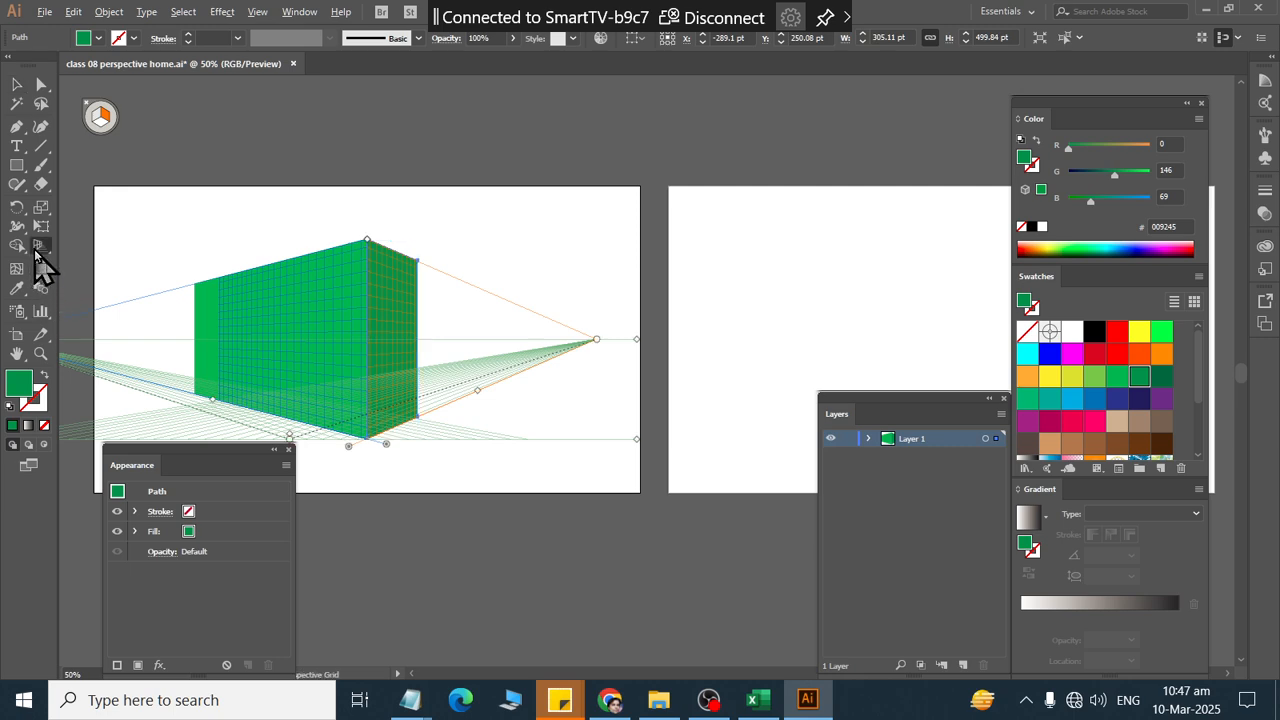
pyautogui.moveTo(37, 250); pyautogui.dragTo(135, 270)
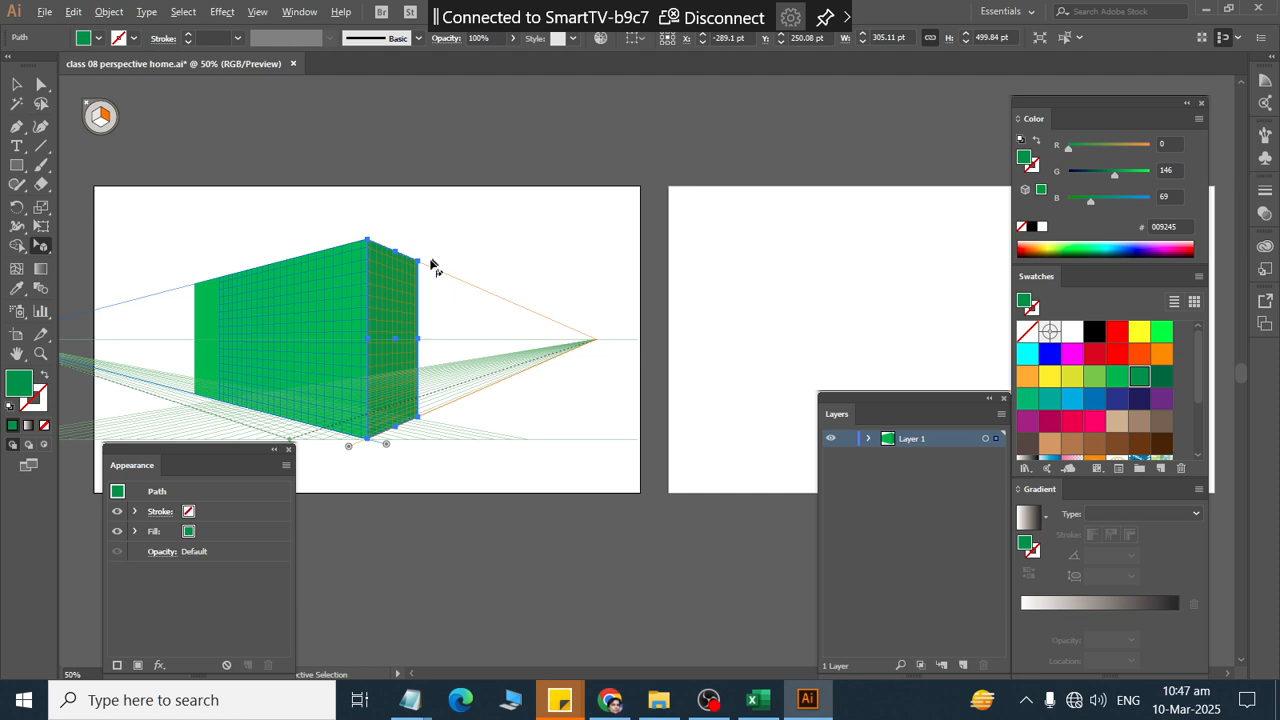
pyautogui.moveTo(418, 261); pyautogui.dragTo(465, 284)
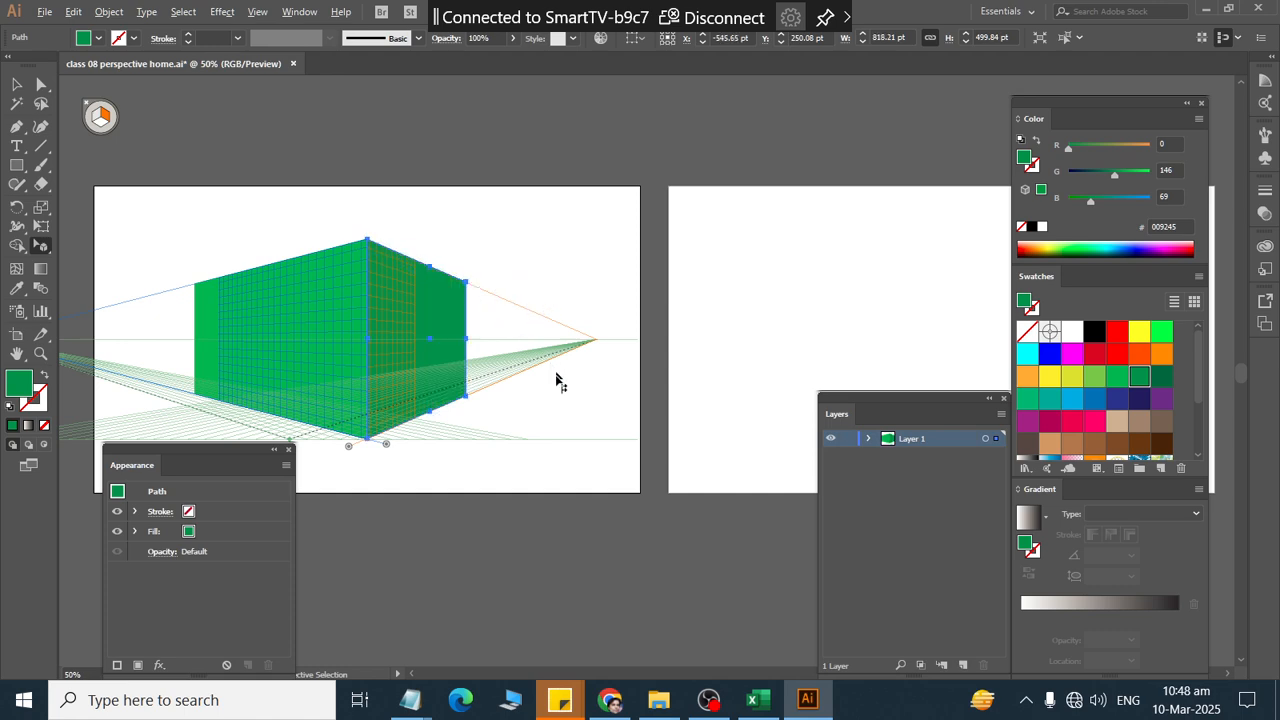
pyautogui.click(17, 84)
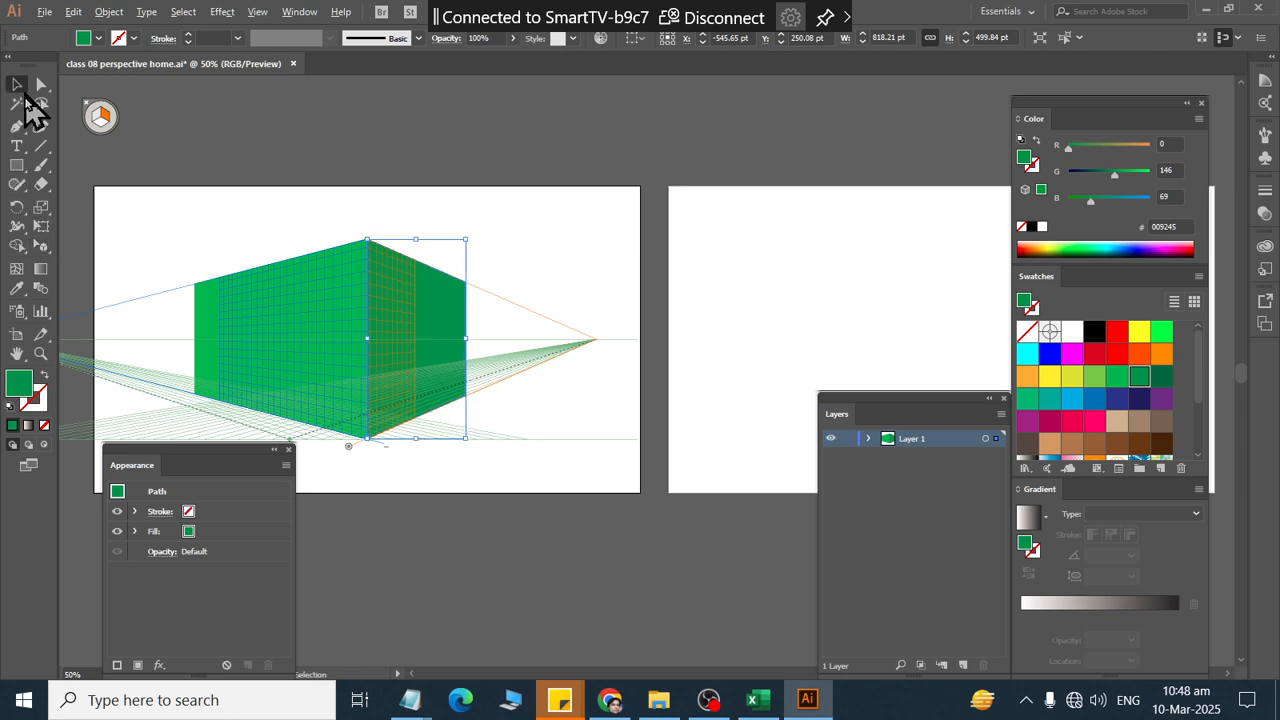
pyautogui.click(526, 327)
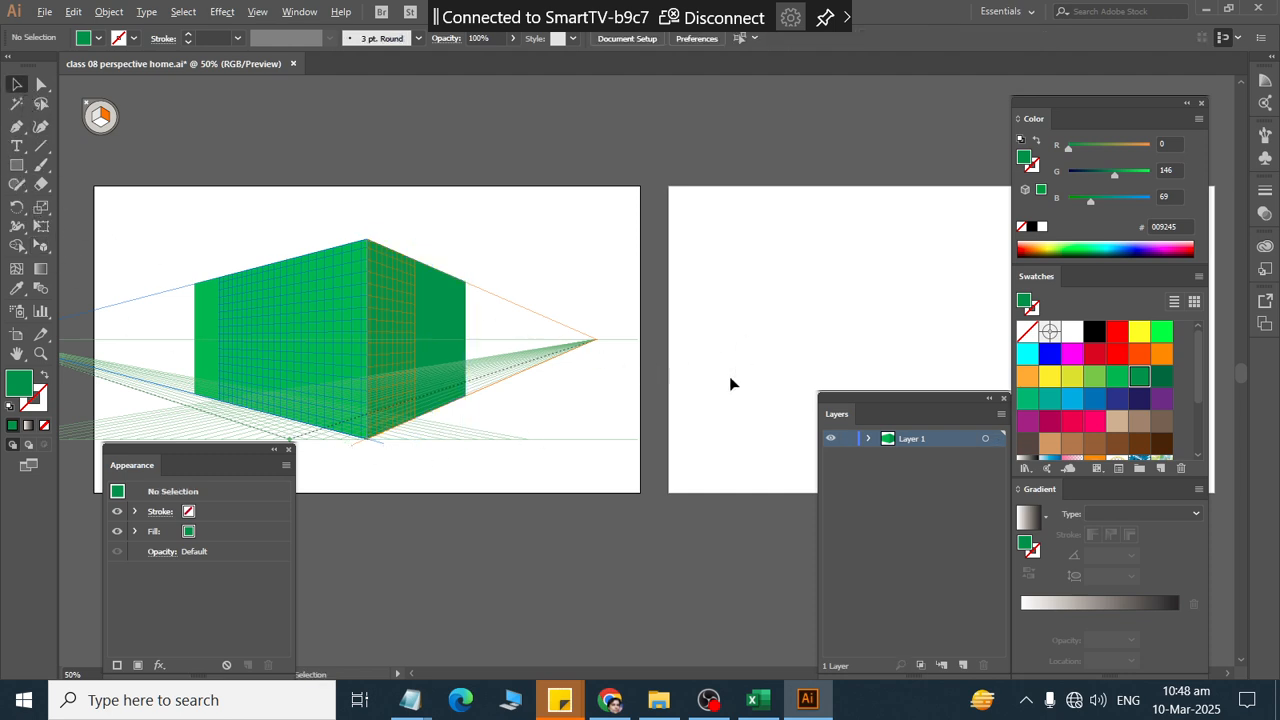
# Step: Hide the perspective grid and draw a flat green rectangle about 566 × 90 px on the second artboard
pyautogui.hscroll(10, 730, 384)
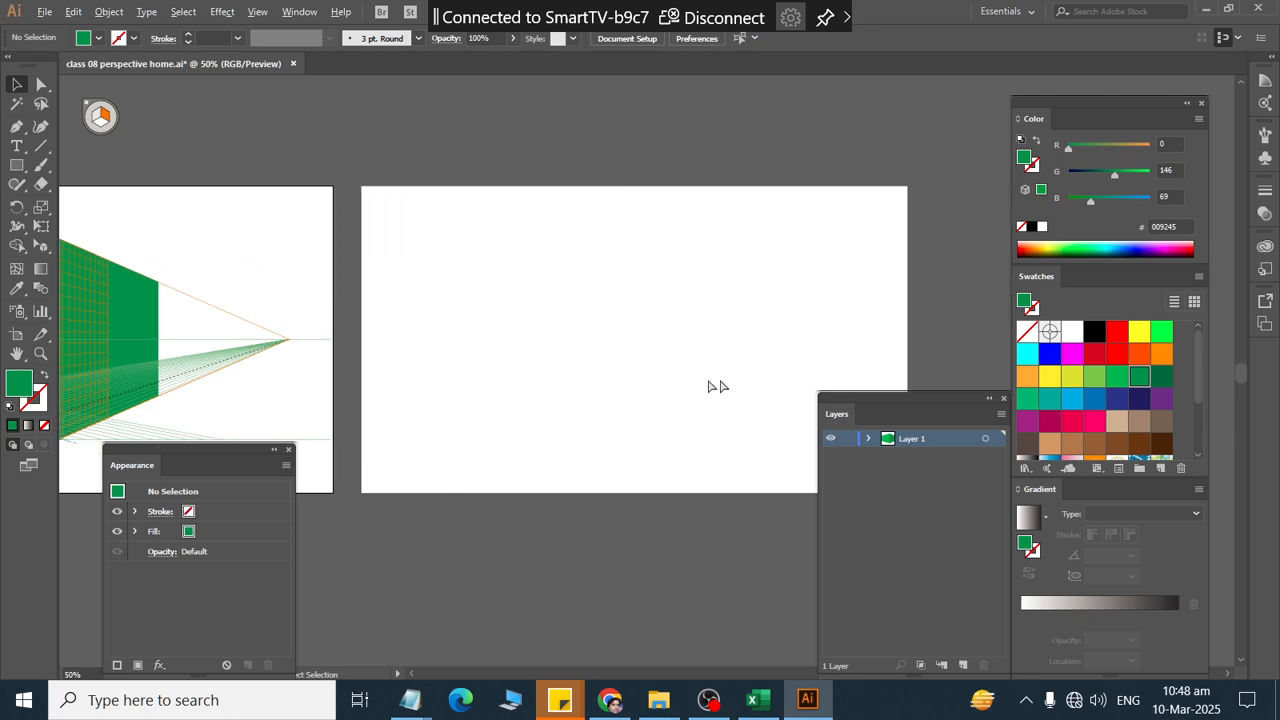
pyautogui.click(17, 165)
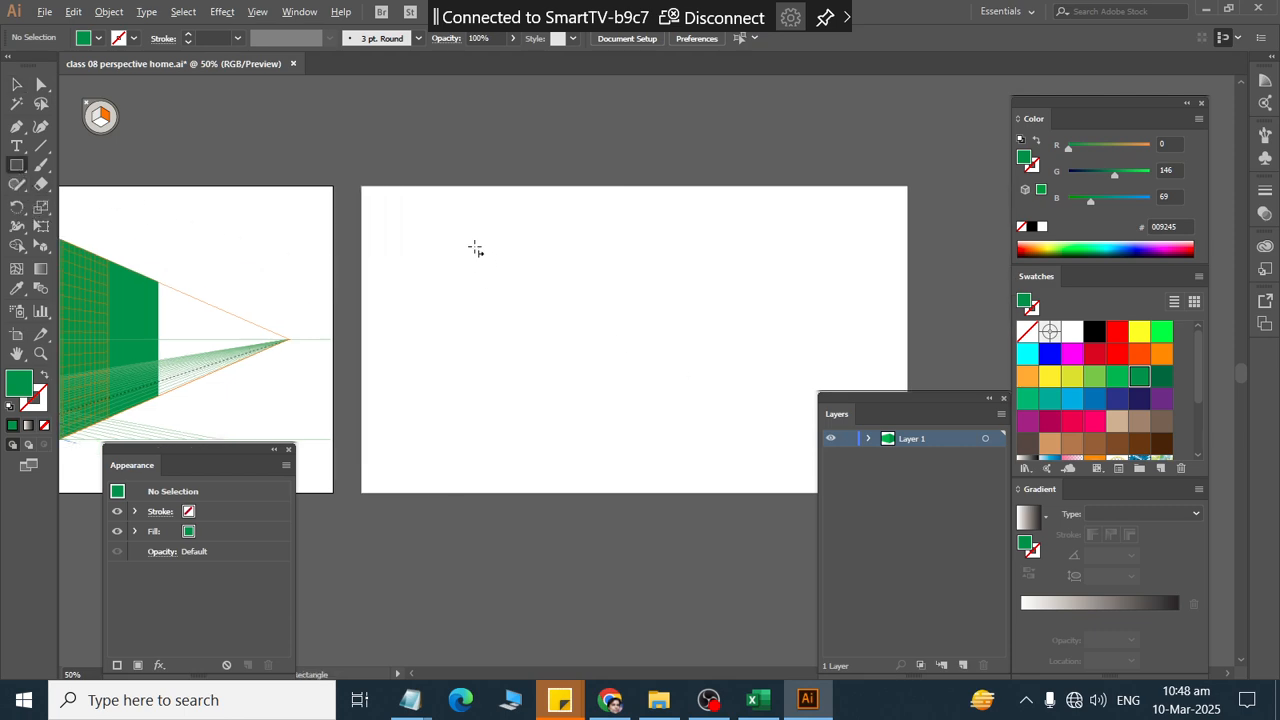
pyautogui.moveTo(475, 247)
pyautogui.mouseDown()
pyautogui.moveTo(566, 286)
pyautogui.moveTo(621, 289)
pyautogui.mouseUp()
pyautogui.hotkey('ctrl', 'z')
pyautogui.hotkey('ctrl', 'shift', 'i')
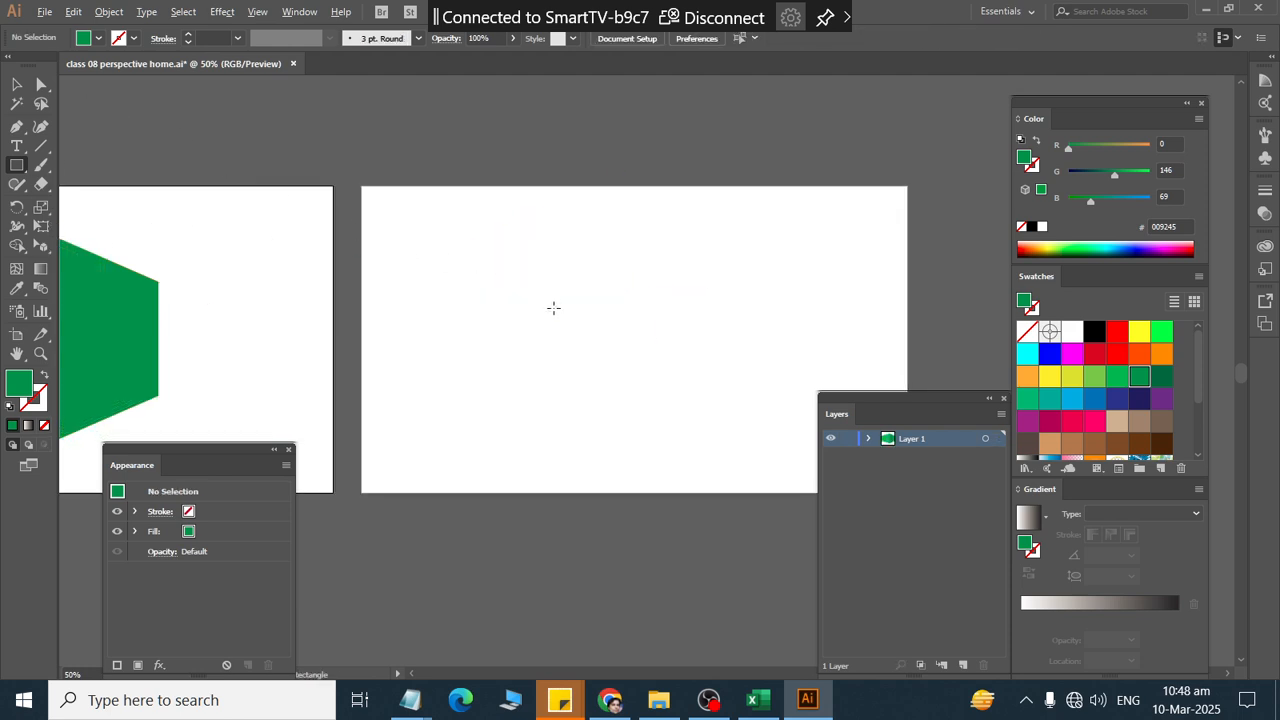
pyautogui.moveTo(516, 264); pyautogui.dragTo(740, 299)
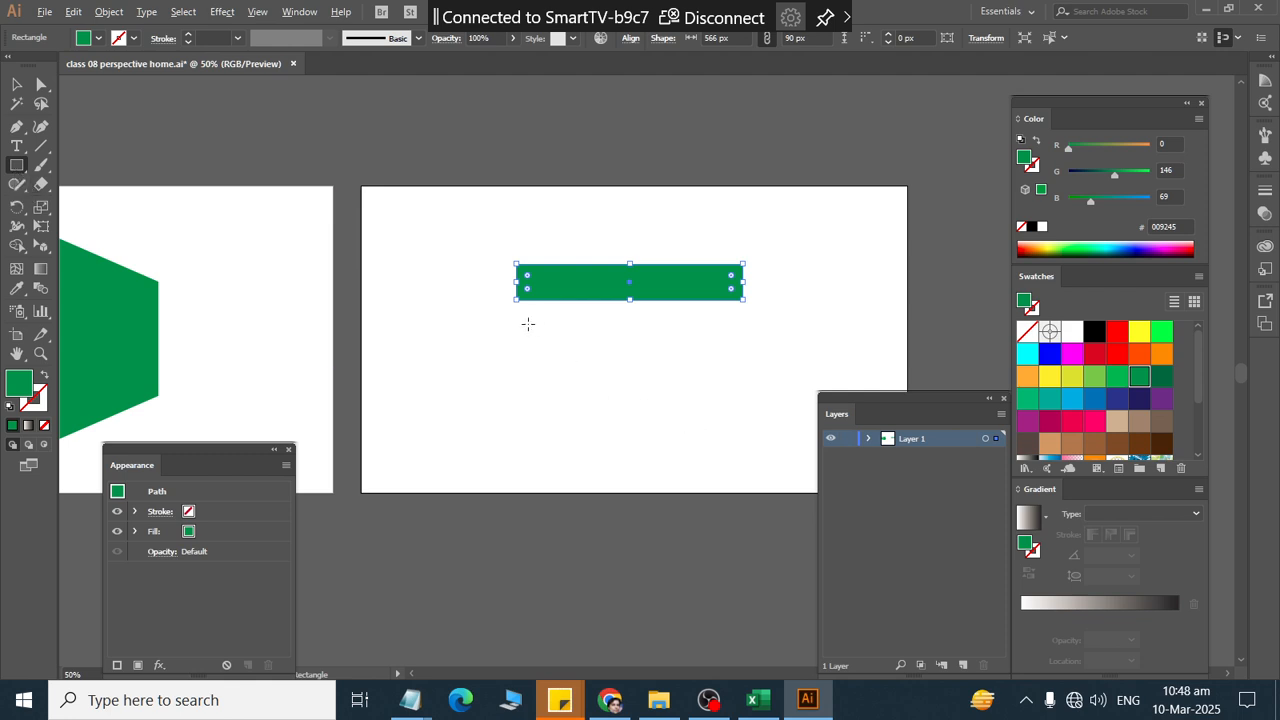
# Step: Draw a green rectangle about 90 × 150 px below the wide rectangle's left end and place a copy beside it
pyautogui.moveTo(528, 324); pyautogui.dragTo(591, 345)
pyautogui.click(18, 86)
pyautogui.click(480, 403)
pyautogui.click(589, 383)
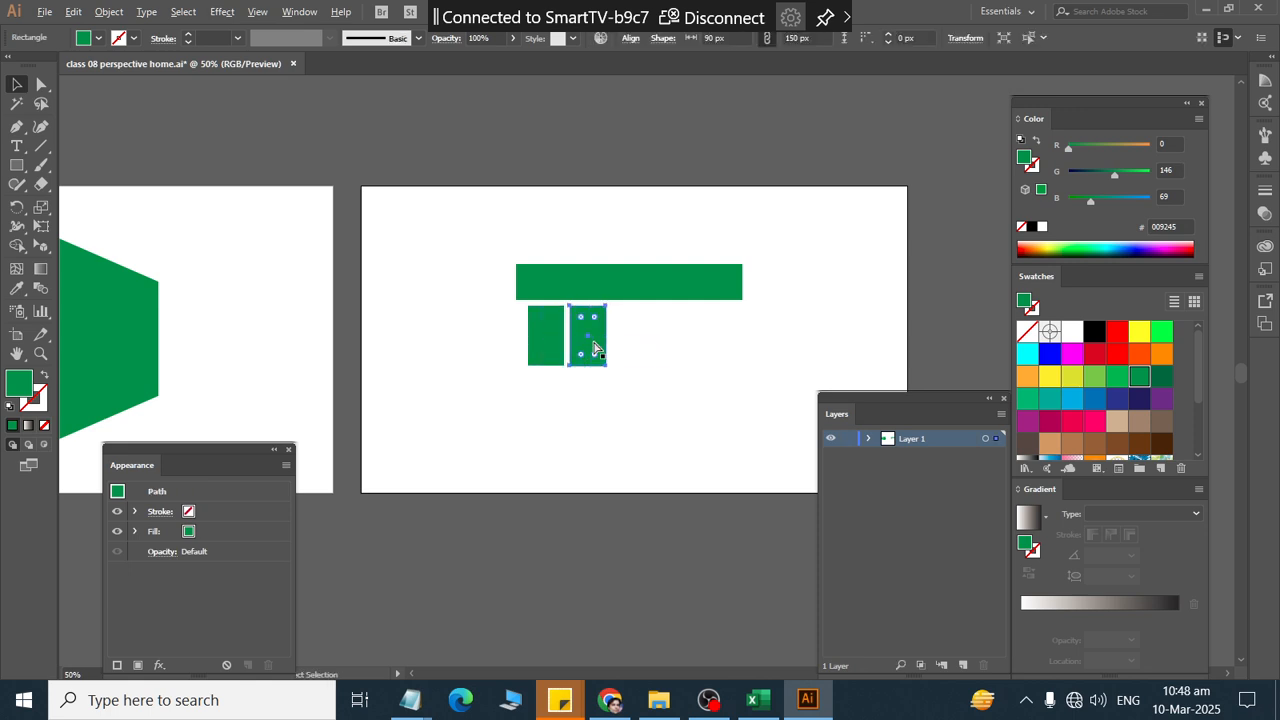
# Step: Repeat the copy of the small green rectangle three more times to complete an evenly spaced row of five
pyautogui.hotkey('ctrl', 'd')
pyautogui.hotkey('ctrl', 'd')
pyautogui.hotkey('ctrl', 'd')
pyautogui.click(594, 410)
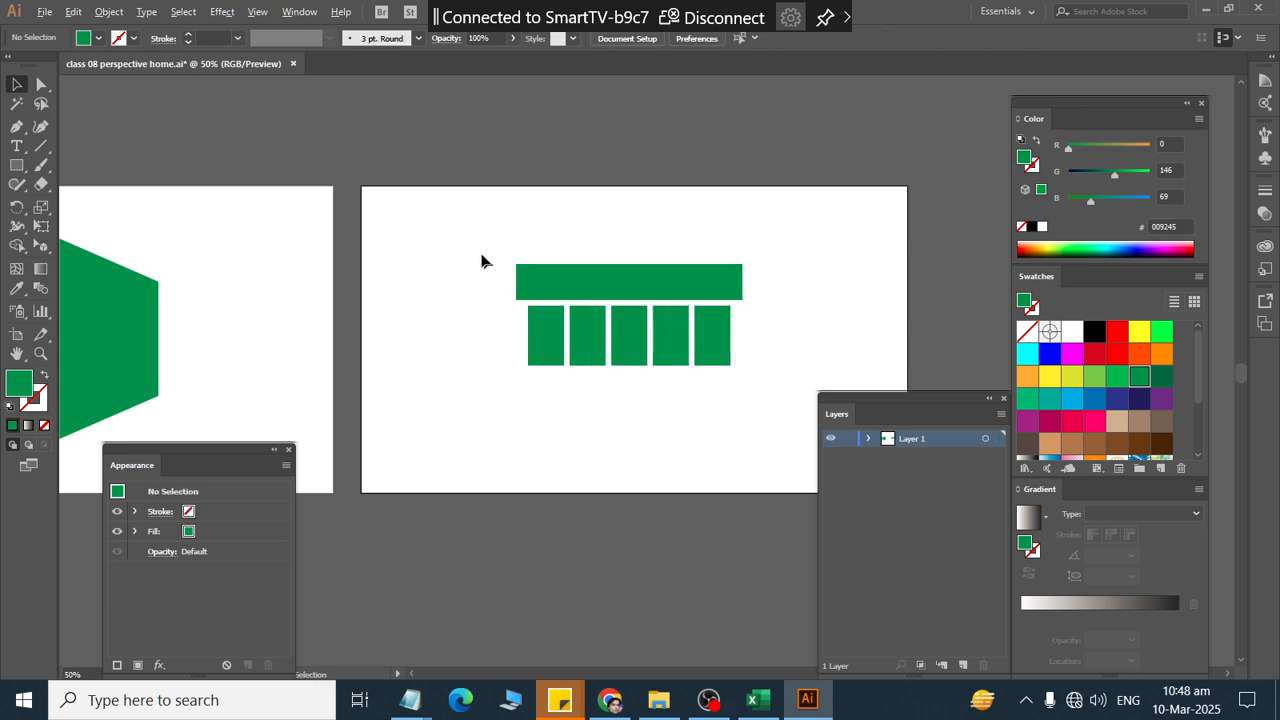
pyautogui.click(590, 285)
pyautogui.click(622, 410)
pyautogui.hscroll(-5, 163, 366)
pyautogui.hscroll(4, 157, 370)
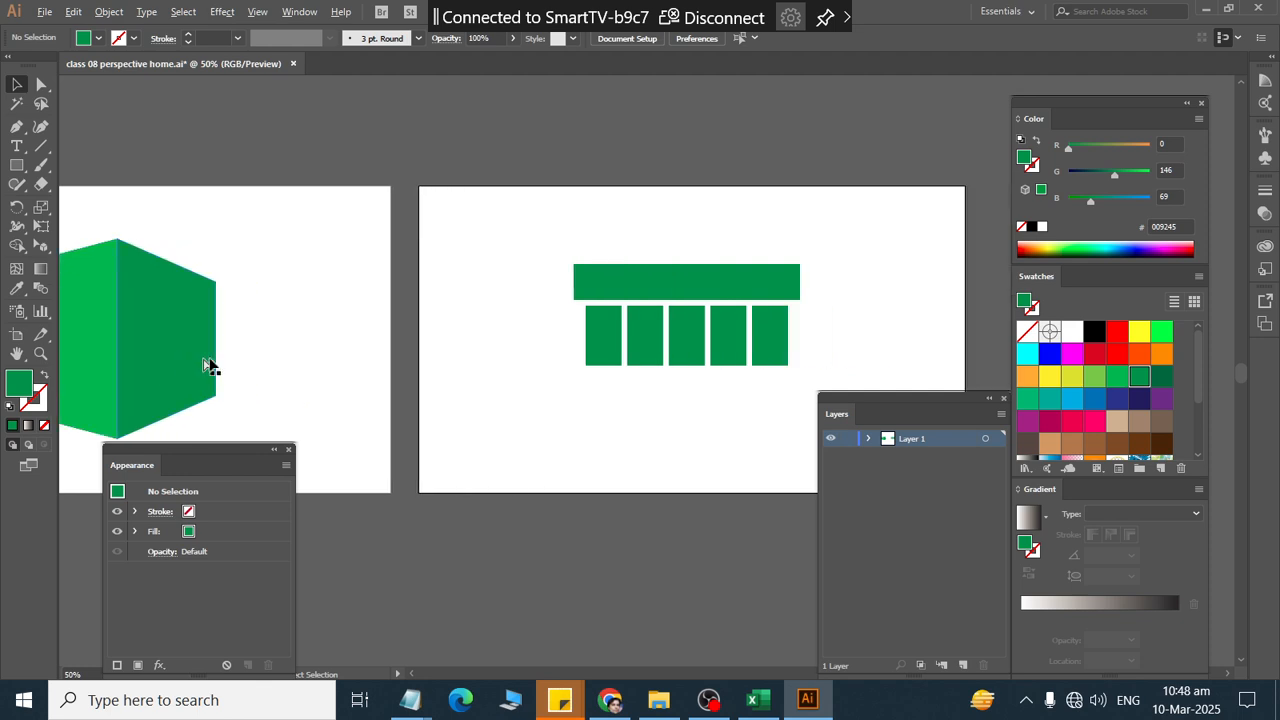
pyautogui.moveTo(523, 255); pyautogui.dragTo(816, 382)
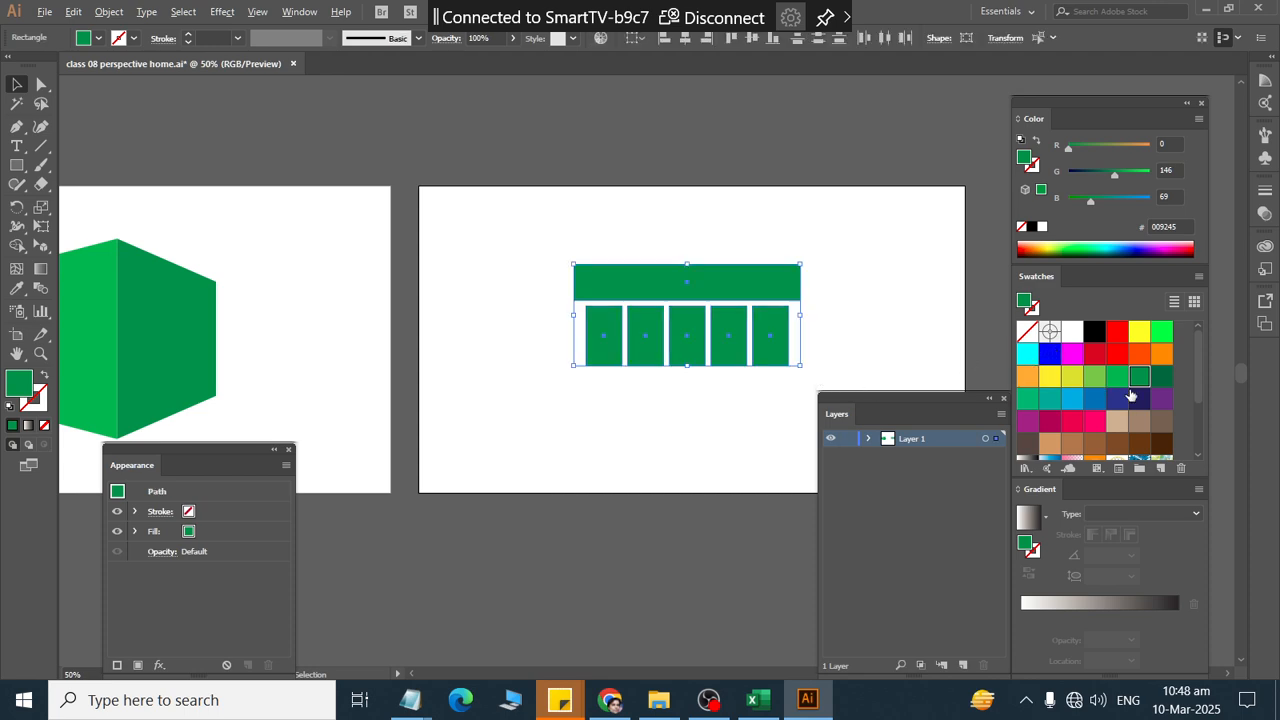
pyautogui.click(865, 341)
# Step: Recolour the wide rectangle above the row with the yellow-green swatch D9E021 after trying 8CC63F
pyautogui.click(740, 288)
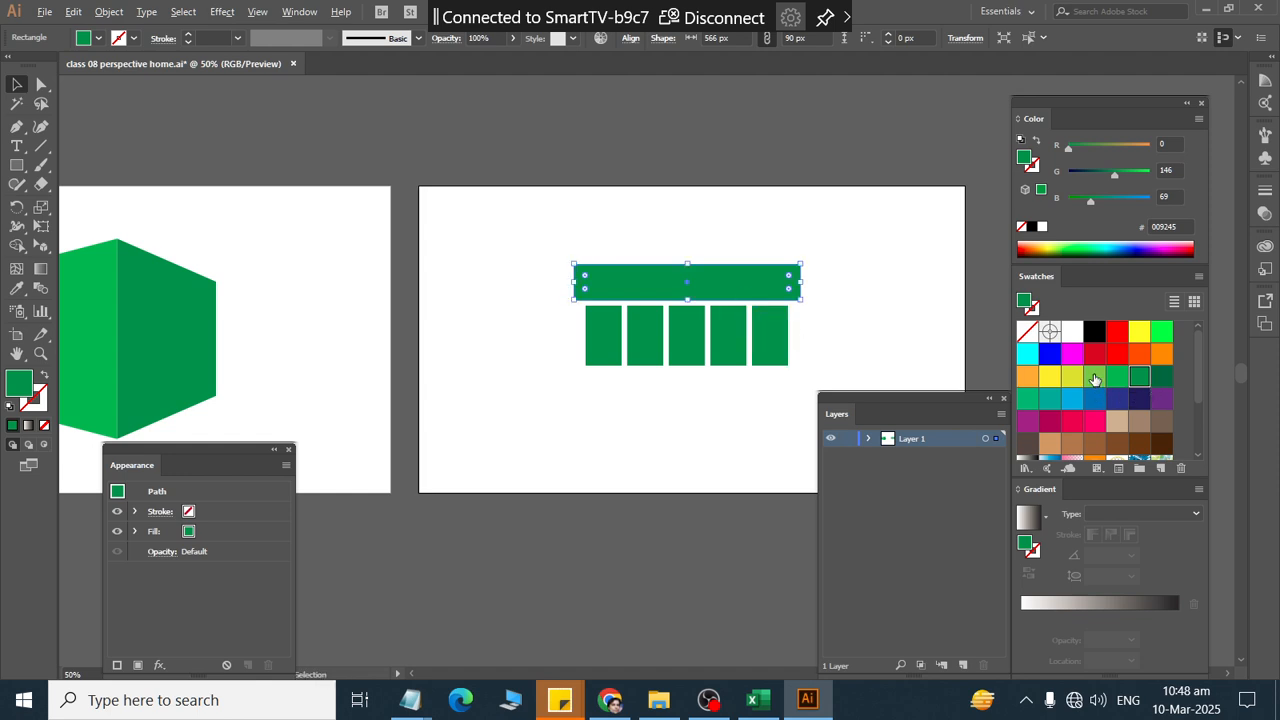
pyautogui.click(1094, 377)
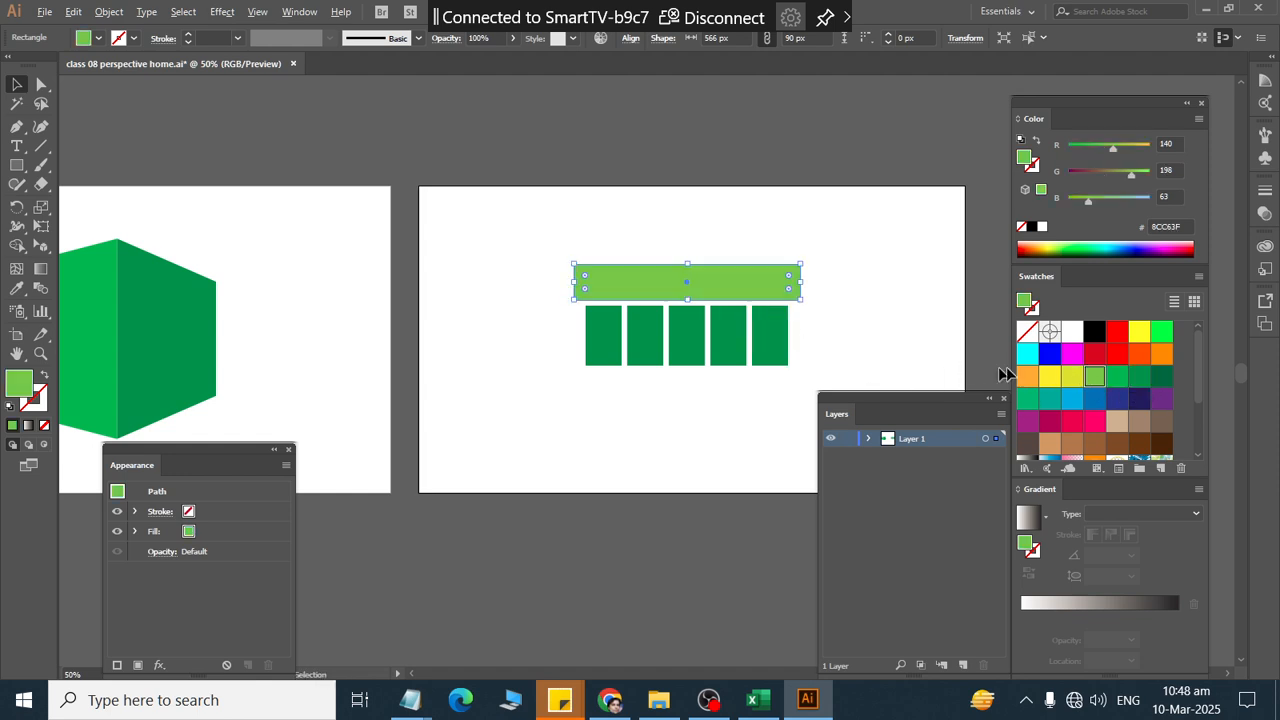
pyautogui.click(1072, 381)
pyautogui.click(983, 380)
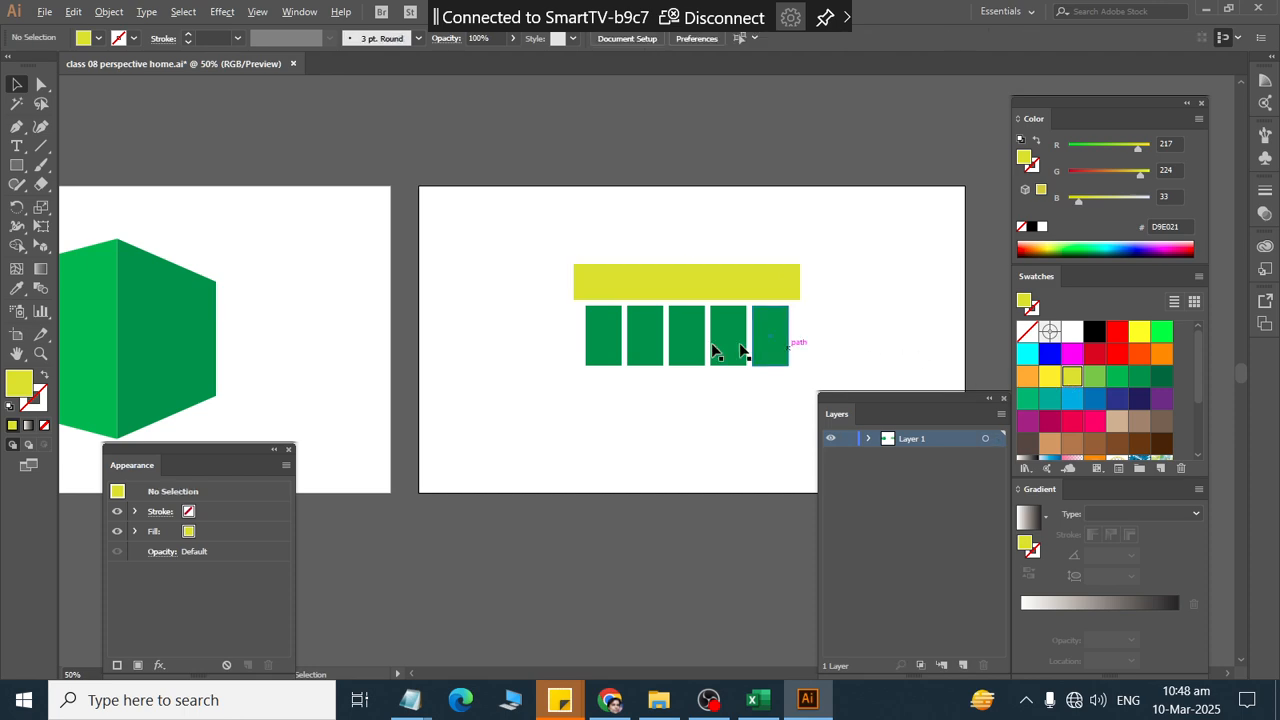
# Step: Fill the row's first rectangle with the blue linear gradient swatch and angle it diagonally from its upper right to its lower left corner
pyautogui.click(587, 356)
pyautogui.scroll(-3, 1122, 424)
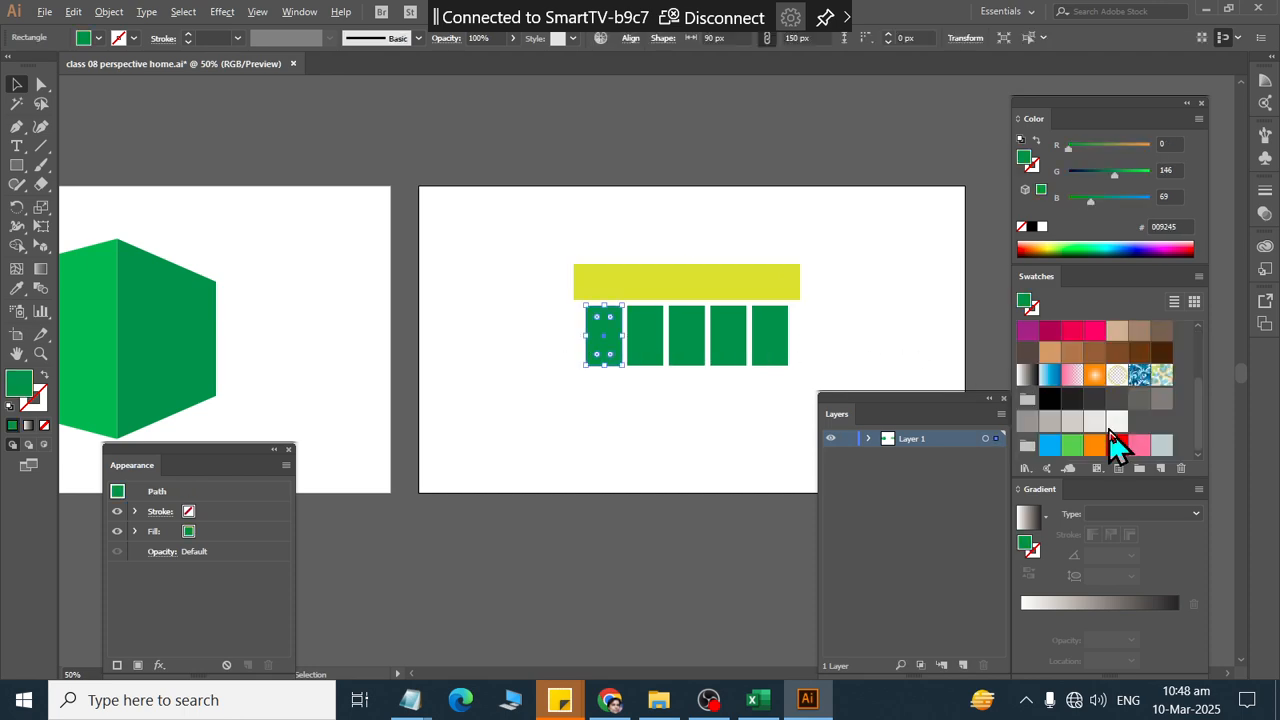
pyautogui.click(1047, 374)
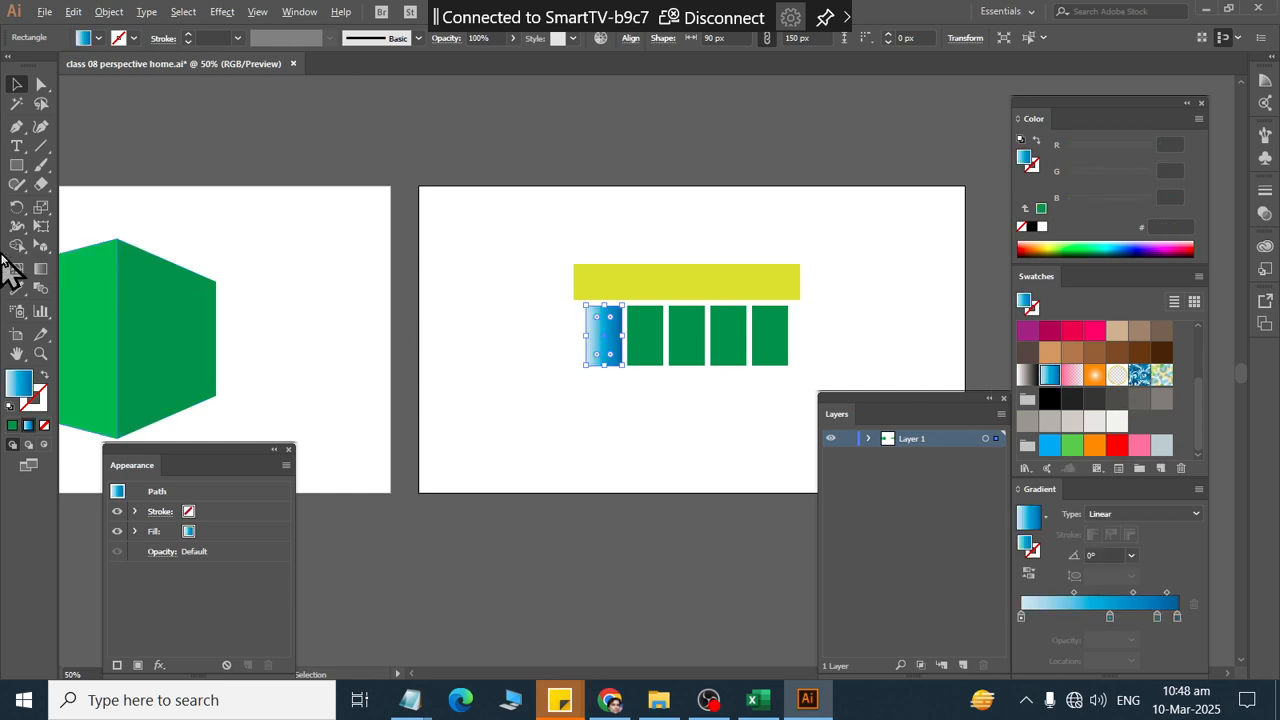
pyautogui.click(41, 268)
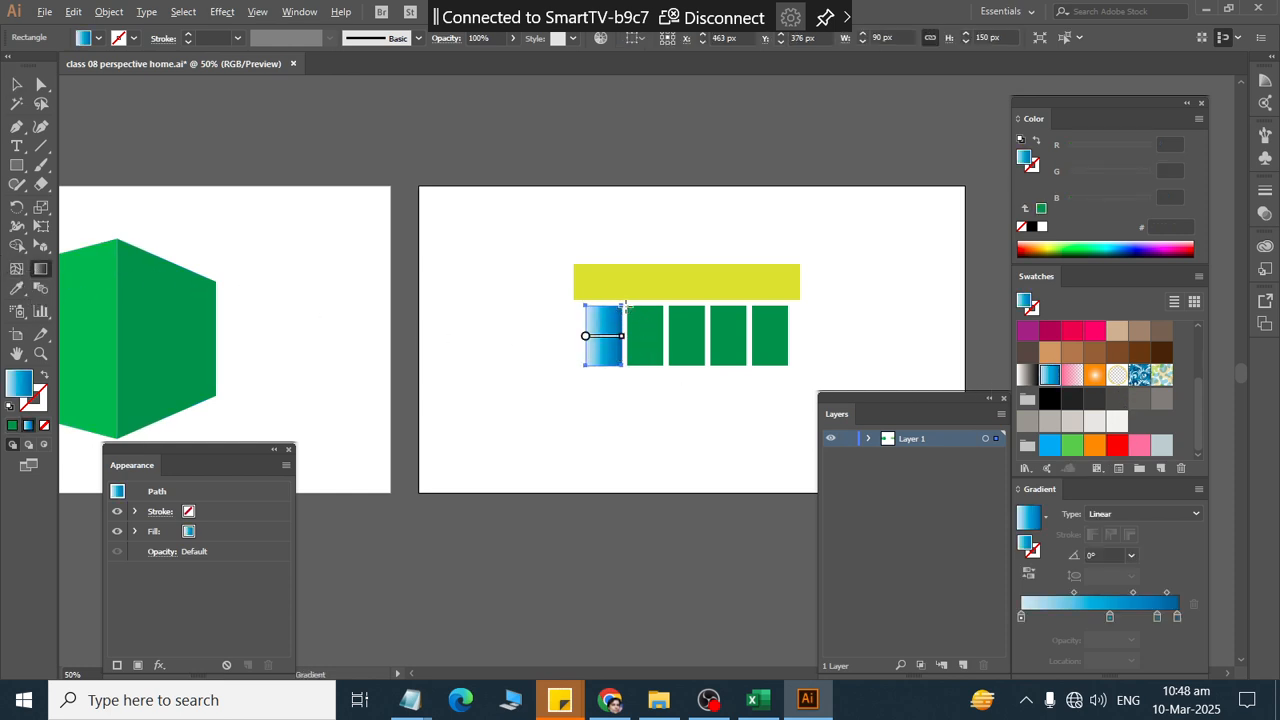
pyautogui.moveTo(625, 307); pyautogui.dragTo(584, 366)
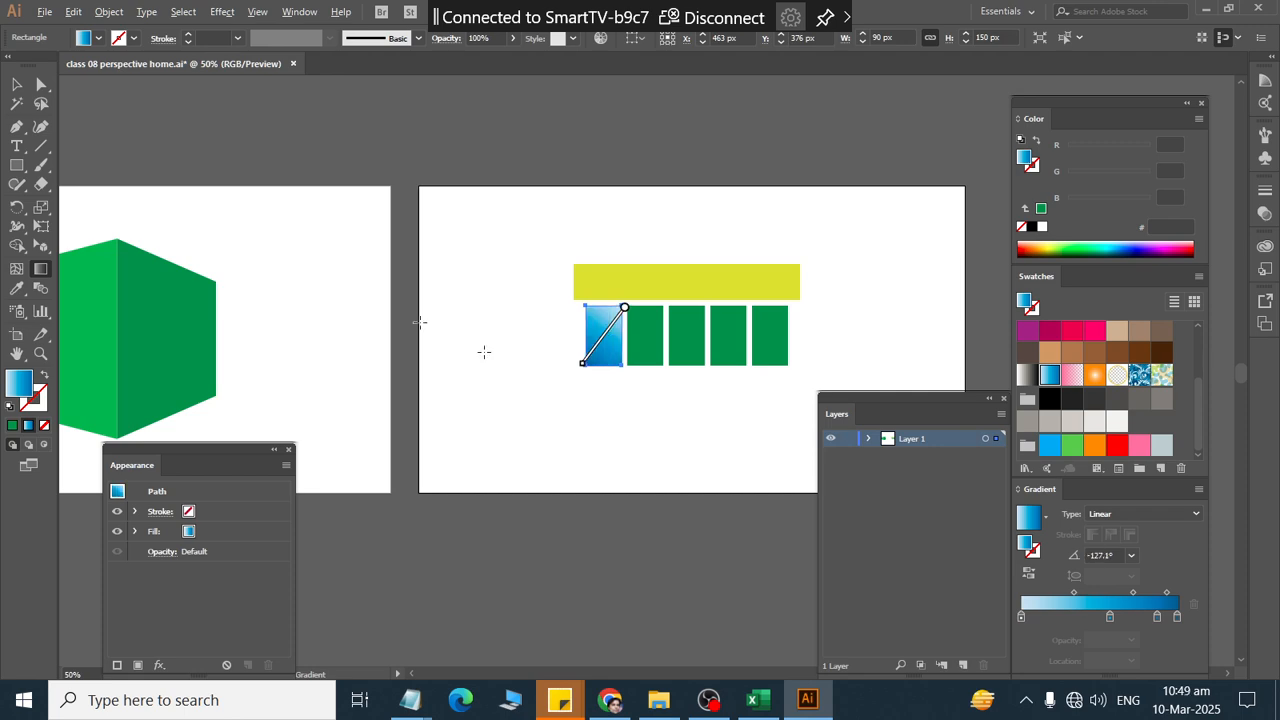
pyautogui.click(16, 84)
pyautogui.click(729, 409)
pyautogui.scroll(1, 706, 312)
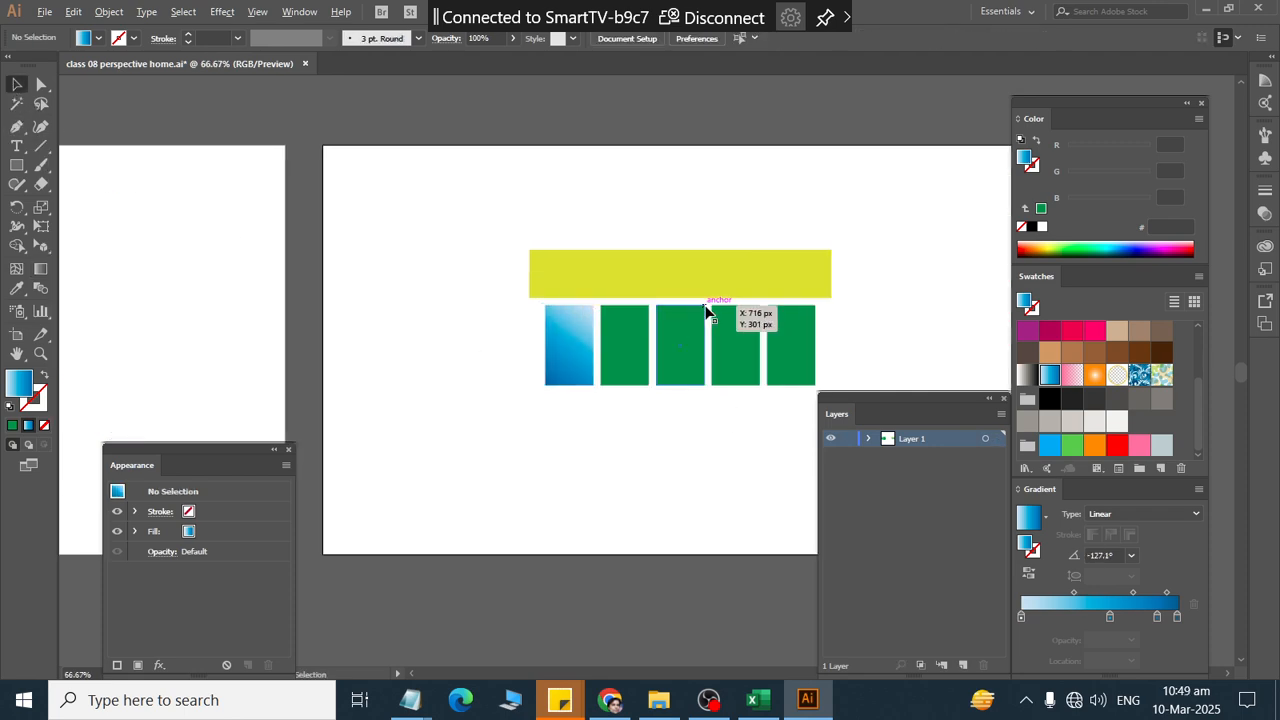
# Step: Try to copy the blue gradient onto the row's second rectangle with the Eyedropper tool and undo it
pyautogui.click(628, 338)
pyautogui.click(17, 288)
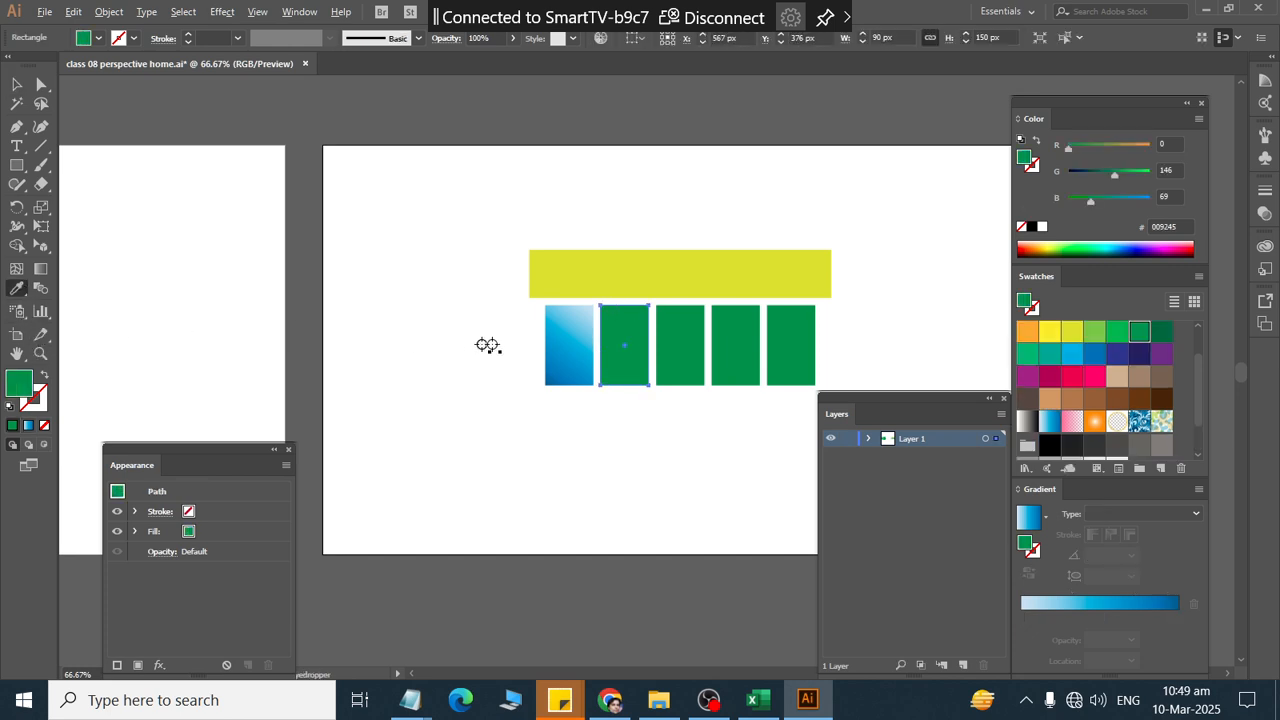
pyautogui.click(558, 340)
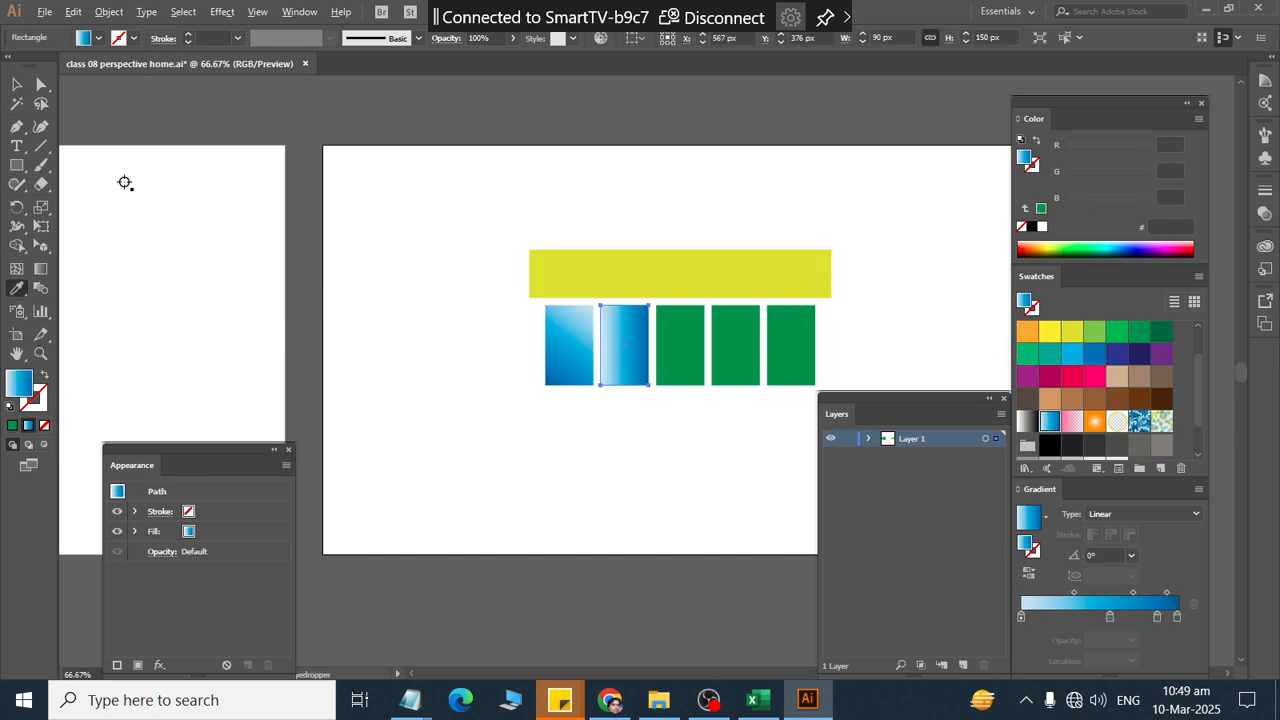
pyautogui.hotkey('ctrl', 'z')
pyautogui.click(634, 454)
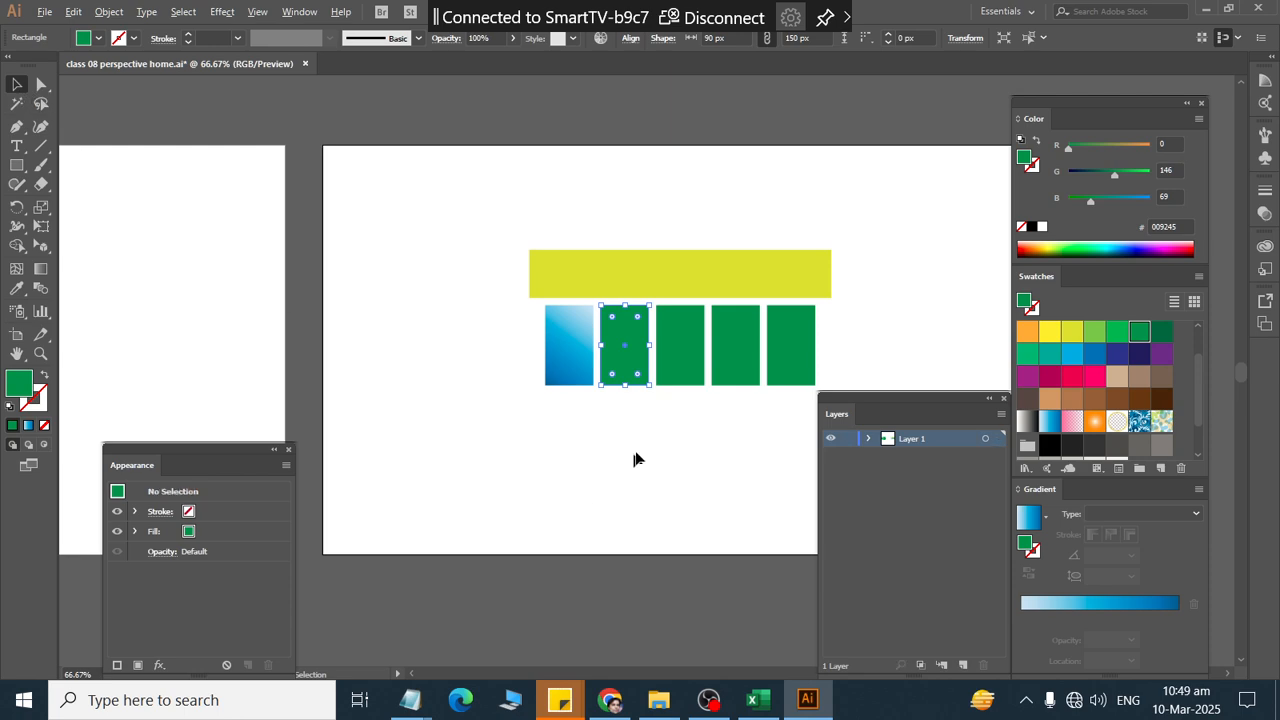
# Step: Delete the four remaining green rectangles from the row, keeping only the blue gradient one
pyautogui.click(638, 358)
pyautogui.moveTo(666, 387); pyautogui.dragTo(829, 337)
pyautogui.press('Delete')
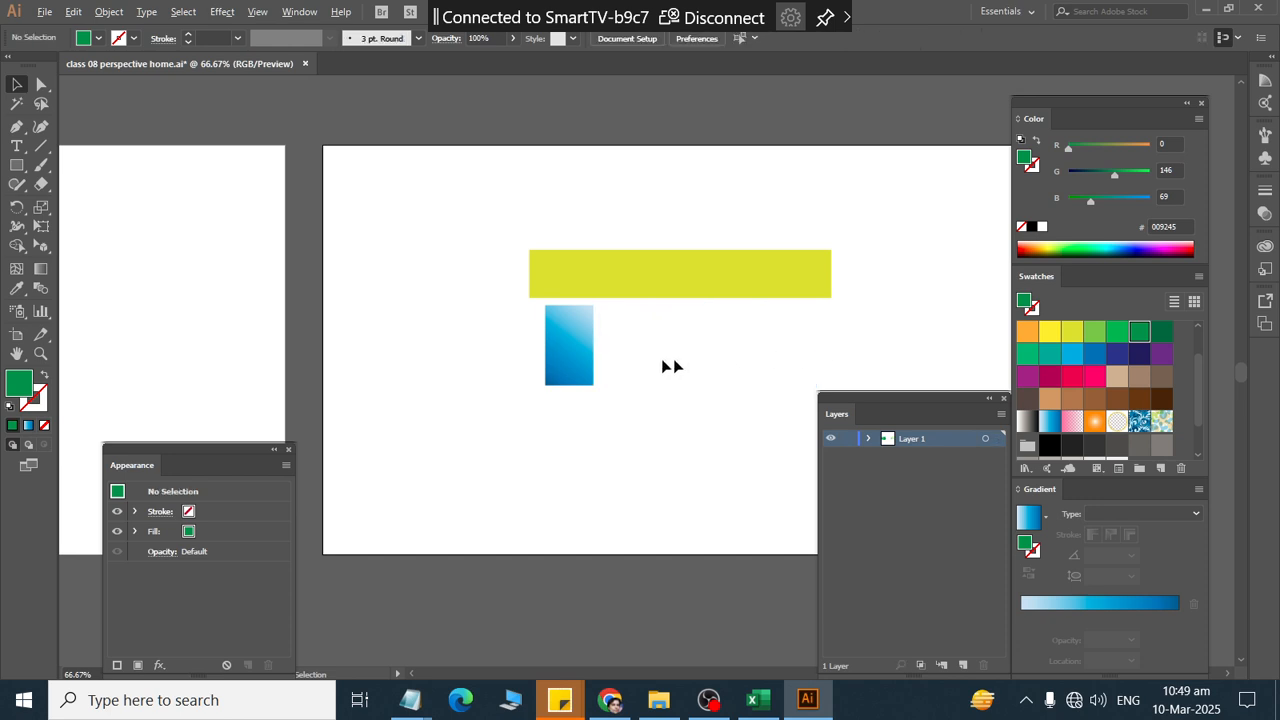
# Step: Copy the blue gradient rectangle sideways and repeat the copy three times to form an evenly spaced row of five
pyautogui.moveTo(556, 361); pyautogui.dragTo(613, 362)
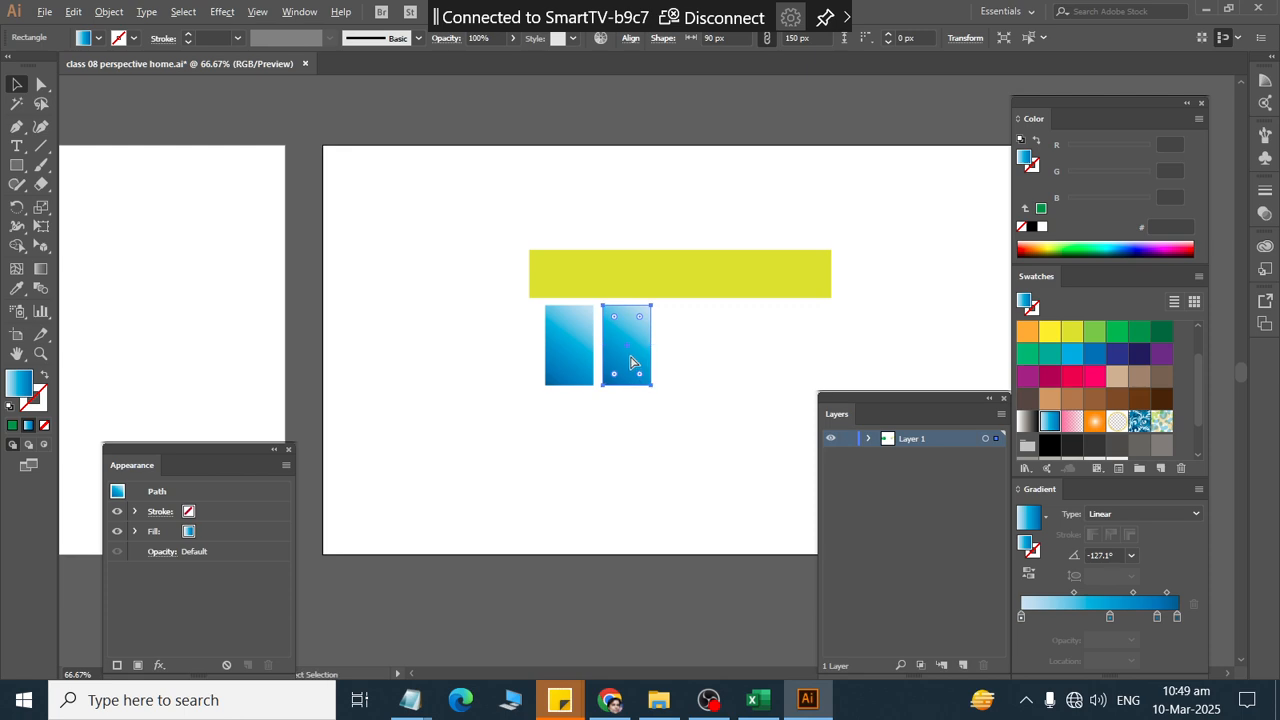
pyautogui.hotkey('ctrl', 'd')
pyautogui.hotkey('ctrl', 'd')
pyautogui.hotkey('ctrl', 'd')
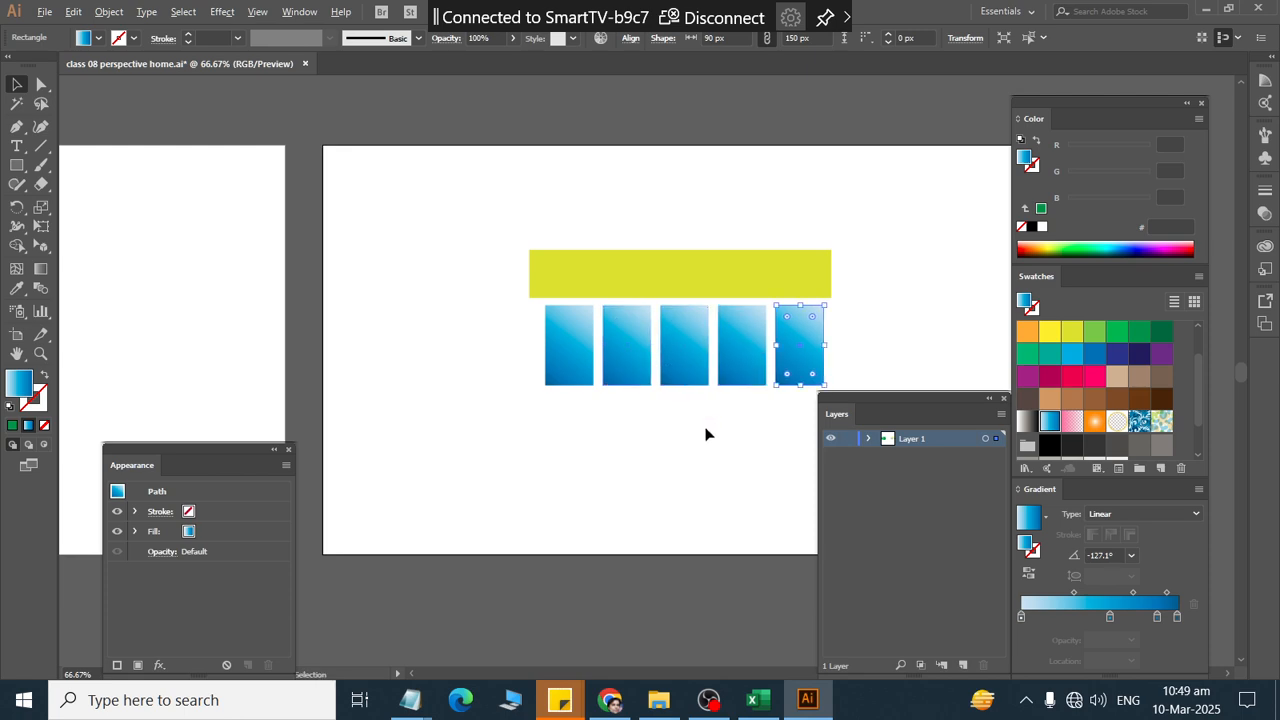
# Step: Nudge the wide yellow-green rectangle slightly up and sideways to position it over the row of blue rectangles
pyautogui.moveTo(620, 266); pyautogui.dragTo(645, 263)
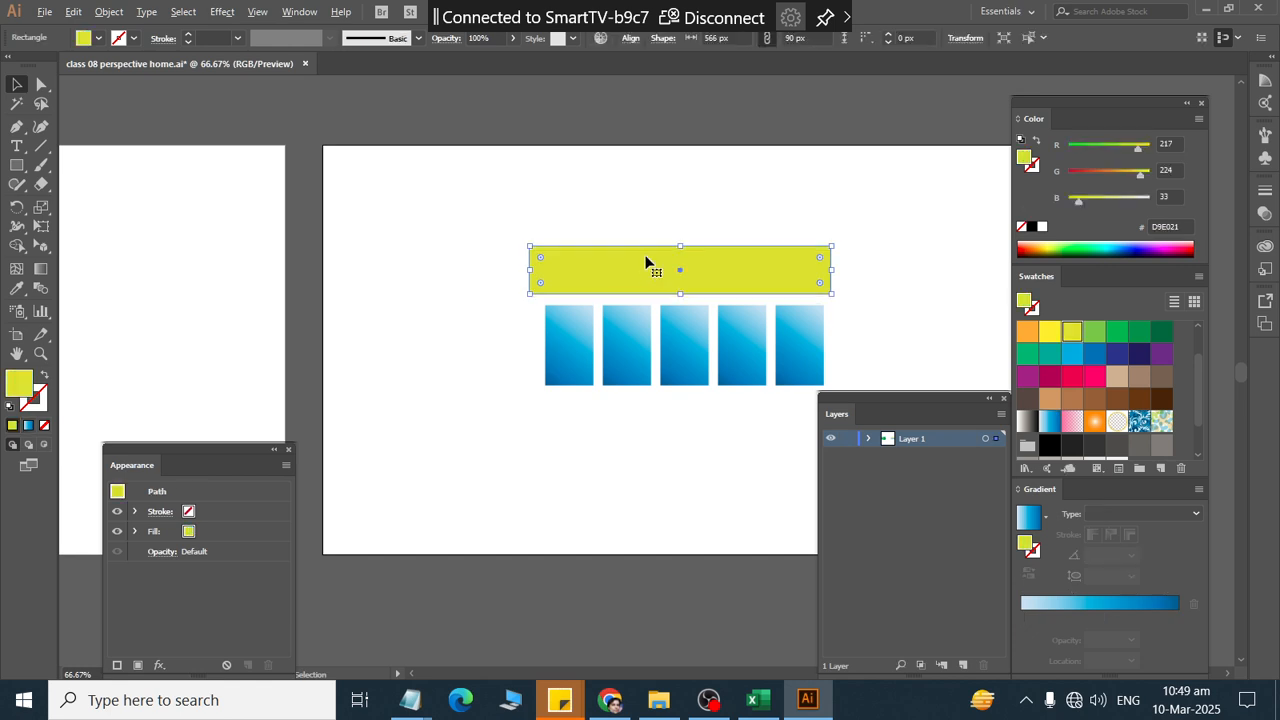
pyautogui.press('Right')
pyautogui.press('Right')
pyautogui.press('Down')
pyautogui.press('Down')
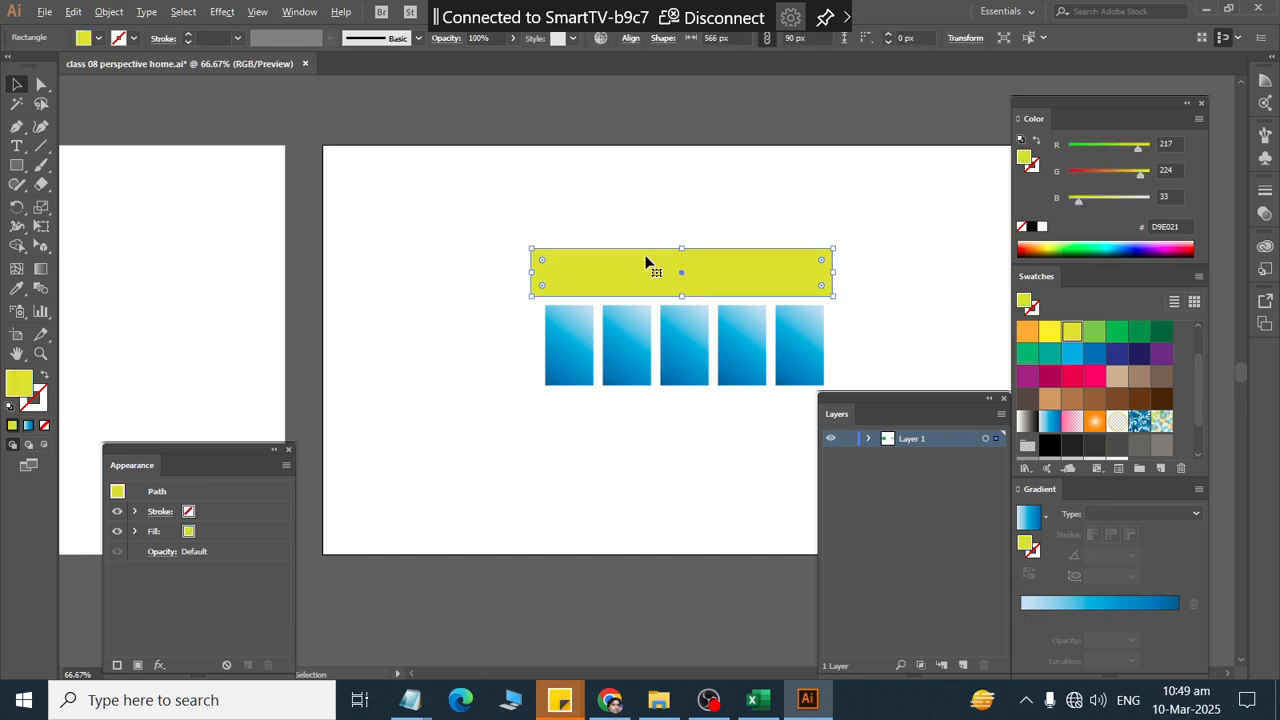
# Step: Fill the wide rectangle with the blue linear gradient swatch and stretch the gradient well past its lower left end, about -164° in angle
pyautogui.click(41, 269)
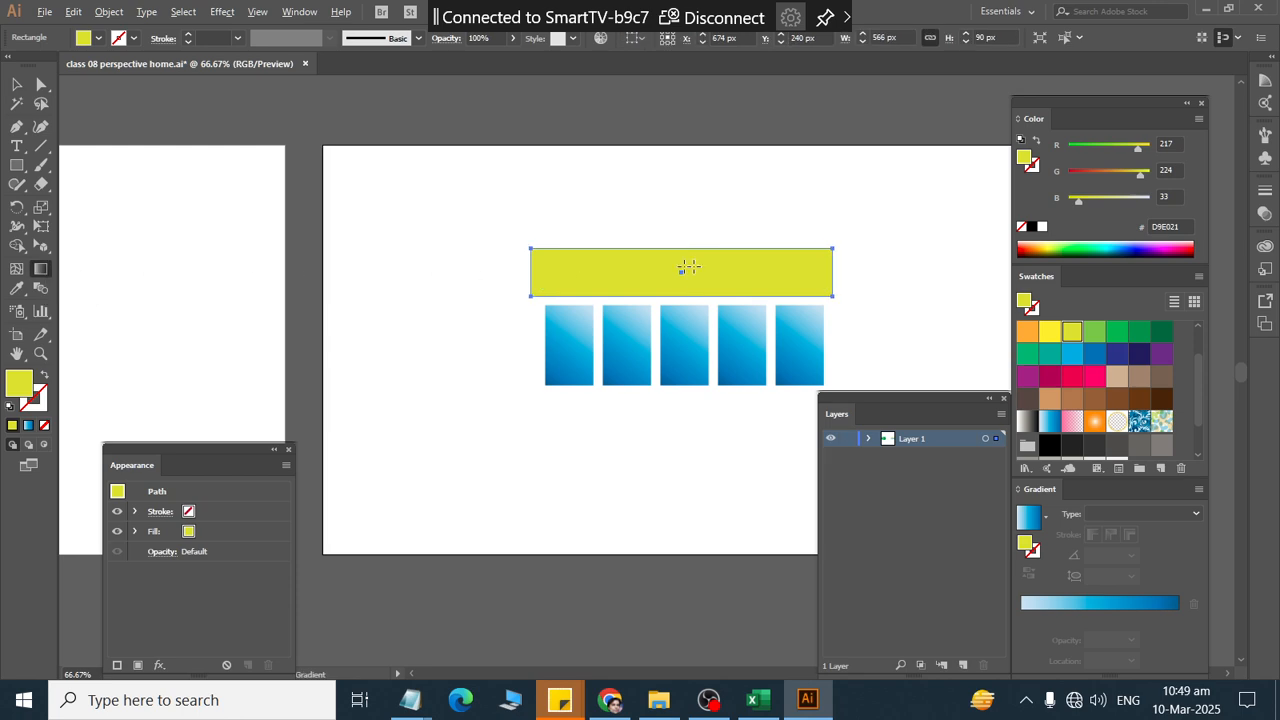
pyautogui.click(1049, 420)
pyautogui.moveTo(780, 245); pyautogui.dragTo(308, 378)
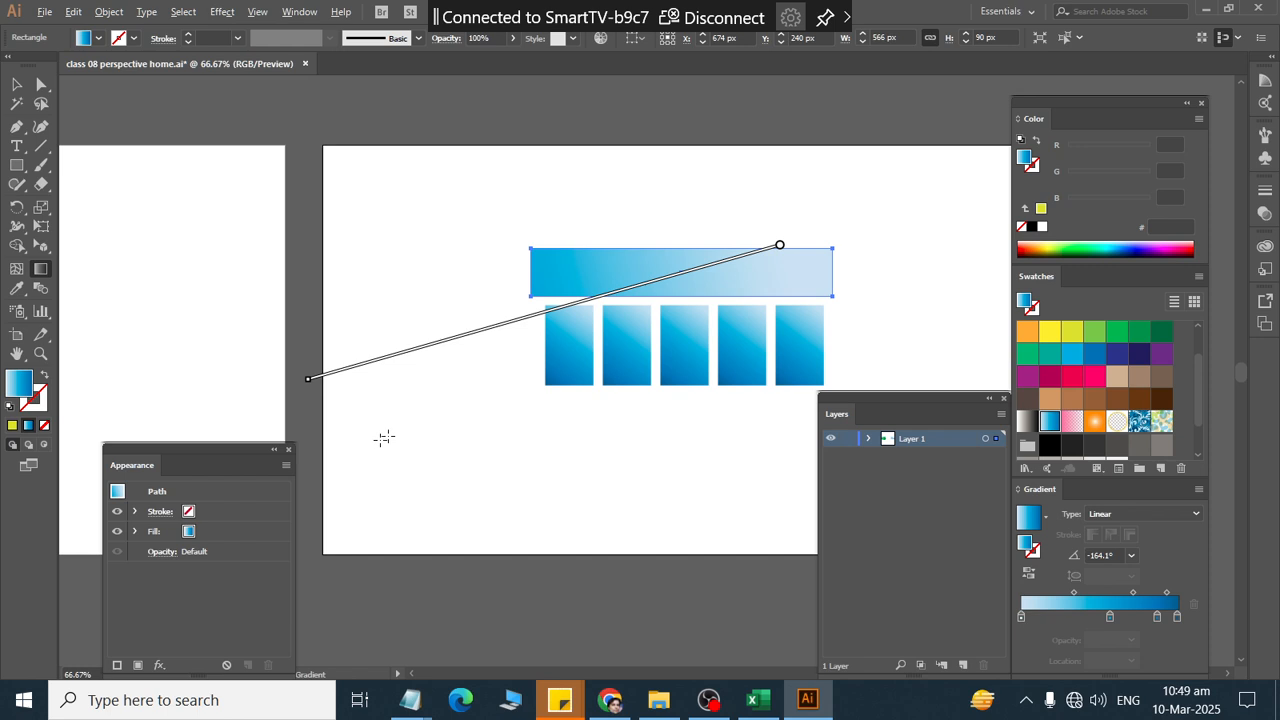
pyautogui.click(17, 85)
pyautogui.click(449, 274)
# Step: Select the wide rectangle and the five small blue rectangles and scale them down proportionally together about their centre
pyautogui.scroll(-2, 449, 274)
pyautogui.hscroll(-5, 450, 276)
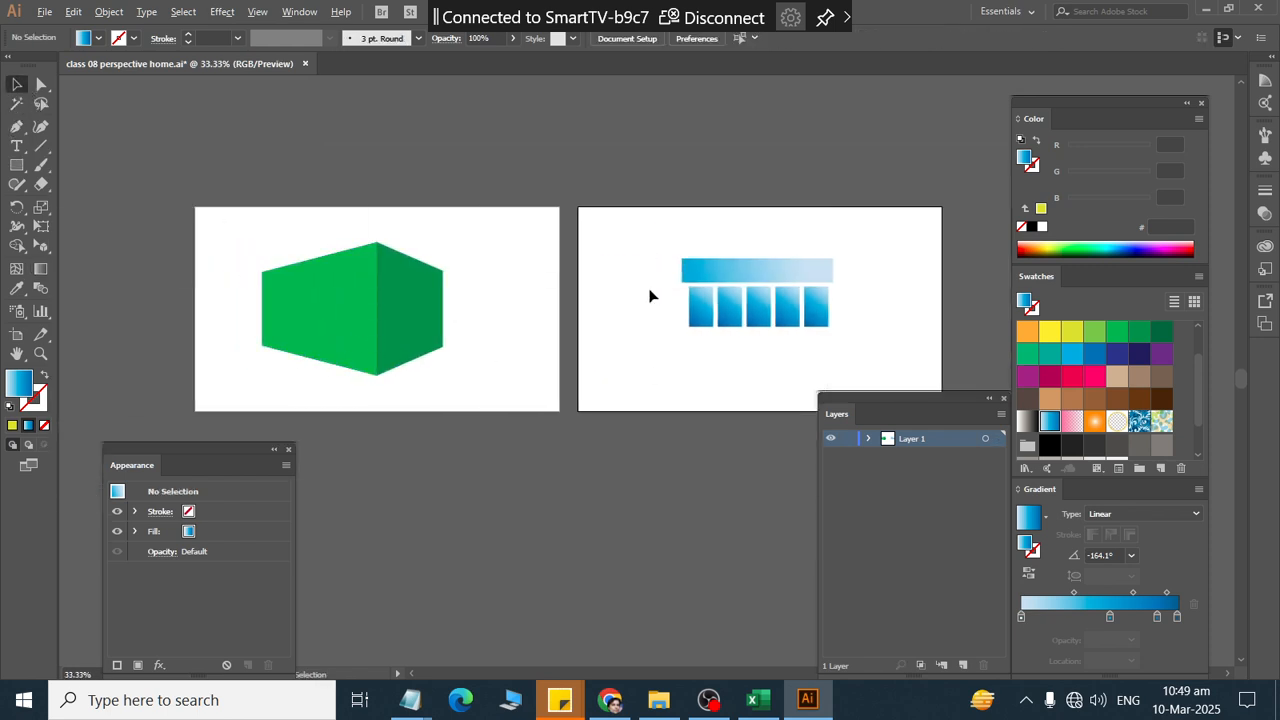
pyautogui.moveTo(665, 272); pyautogui.dragTo(886, 349)
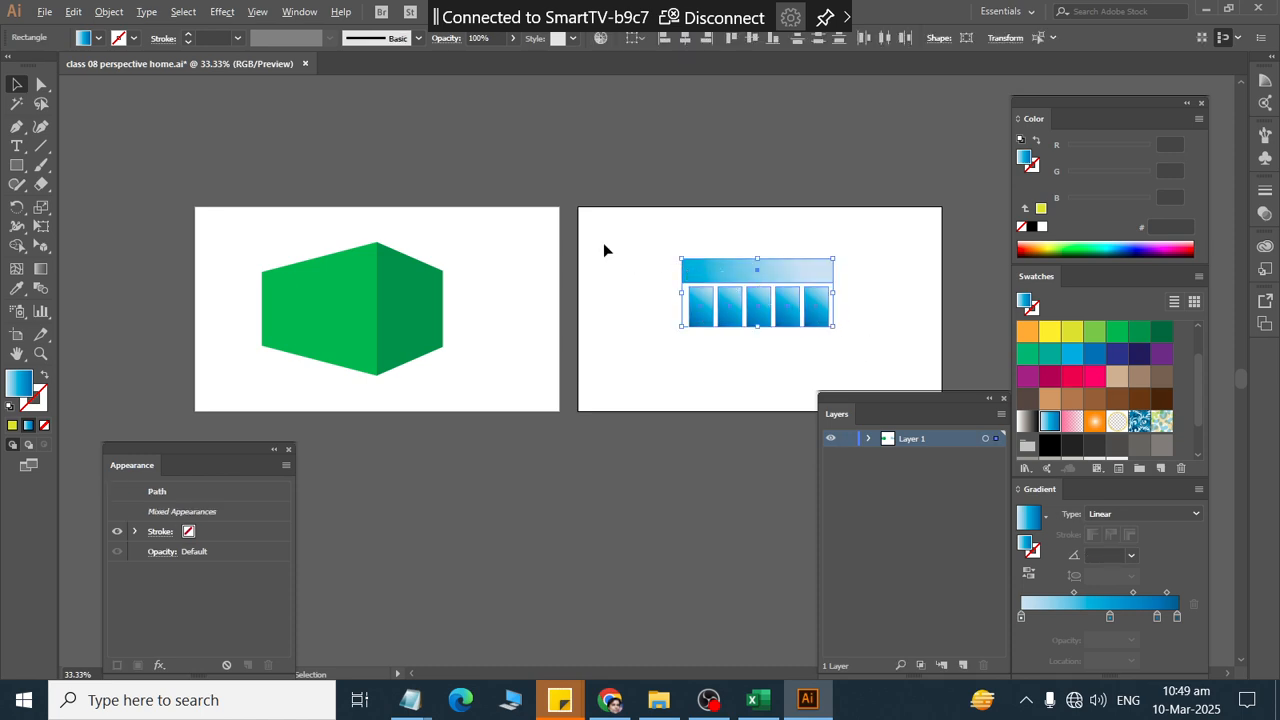
pyautogui.moveTo(648, 238); pyautogui.dragTo(750, 344)
pyautogui.scroll(2, 855, 285)
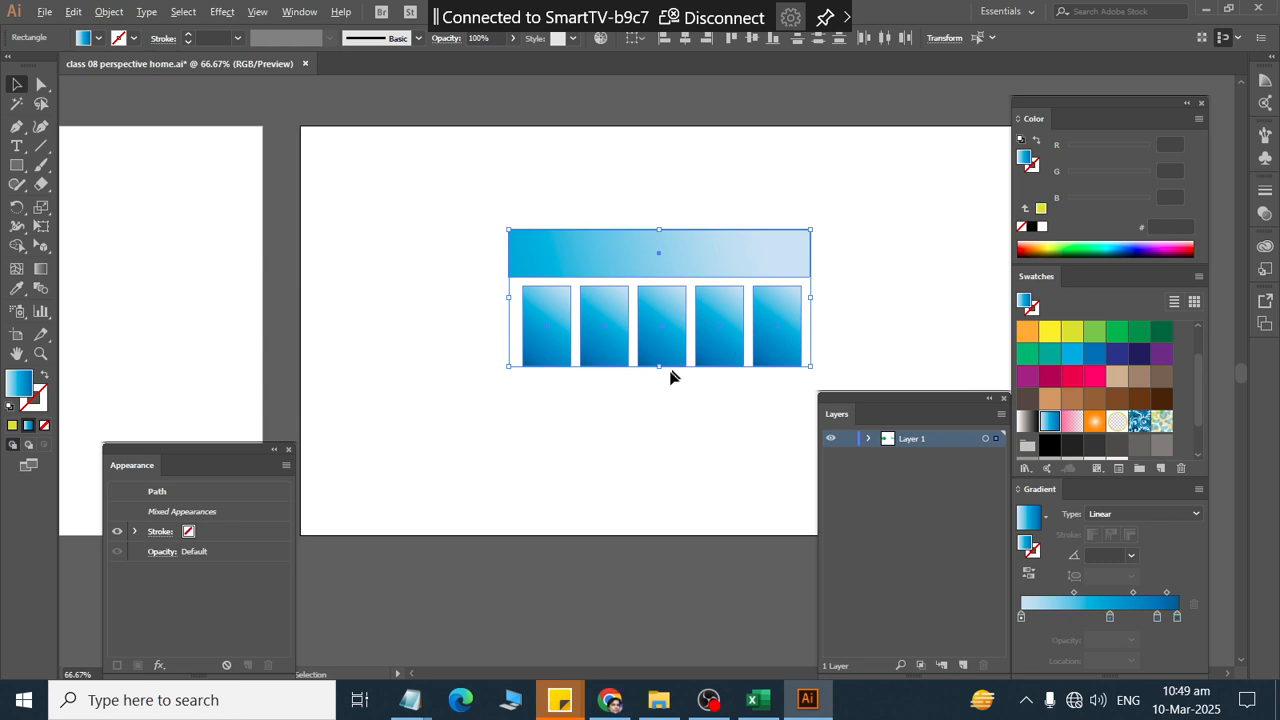
pyautogui.moveTo(661, 368); pyautogui.dragTo(658, 336)
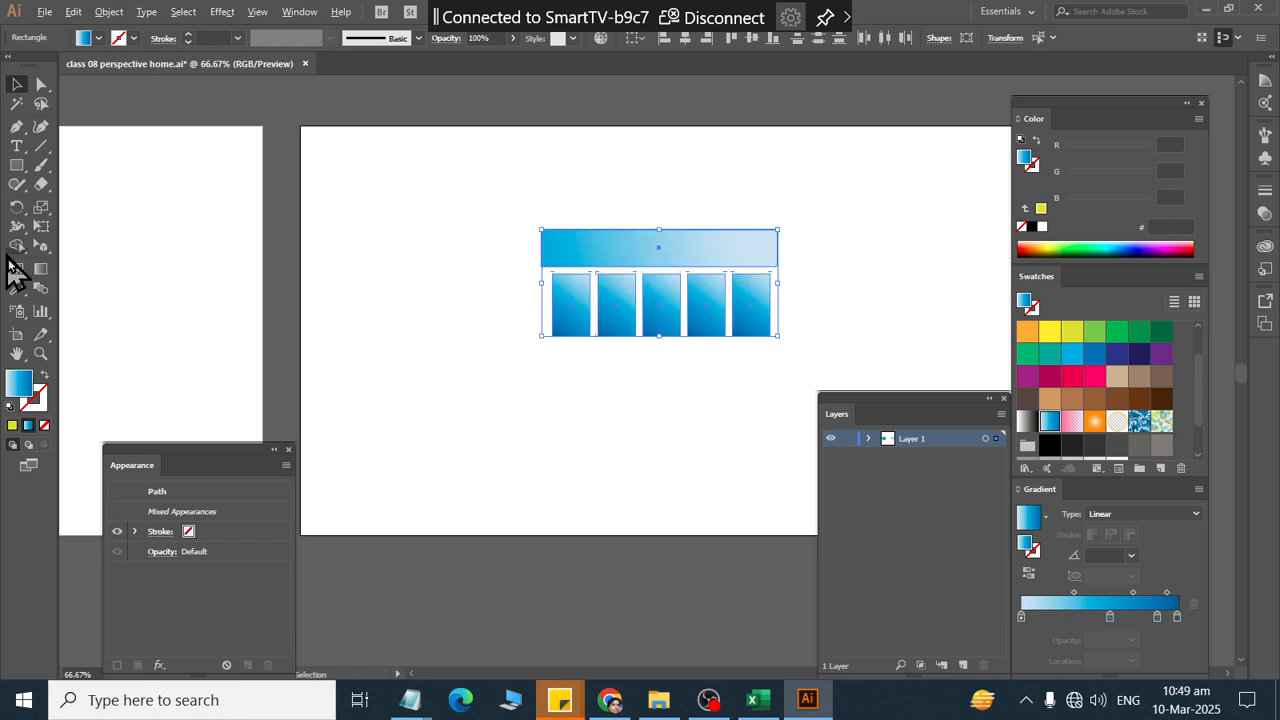
# Step: Activate the Perspective Selection tool, deselect the blue shapes and show the perspective grid over the green building
pyautogui.click(41, 250)
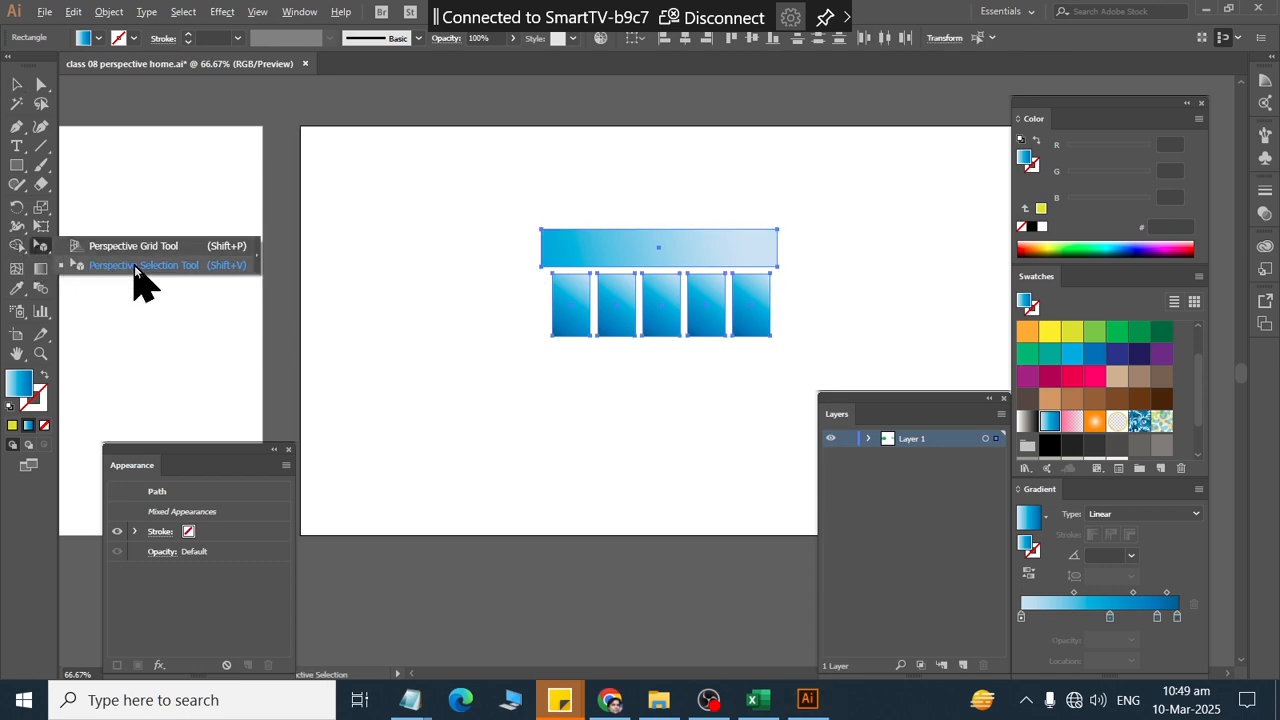
pyautogui.click(134, 265)
pyautogui.hscroll(-5, 567, 385)
pyautogui.hscroll(-5, 590, 380)
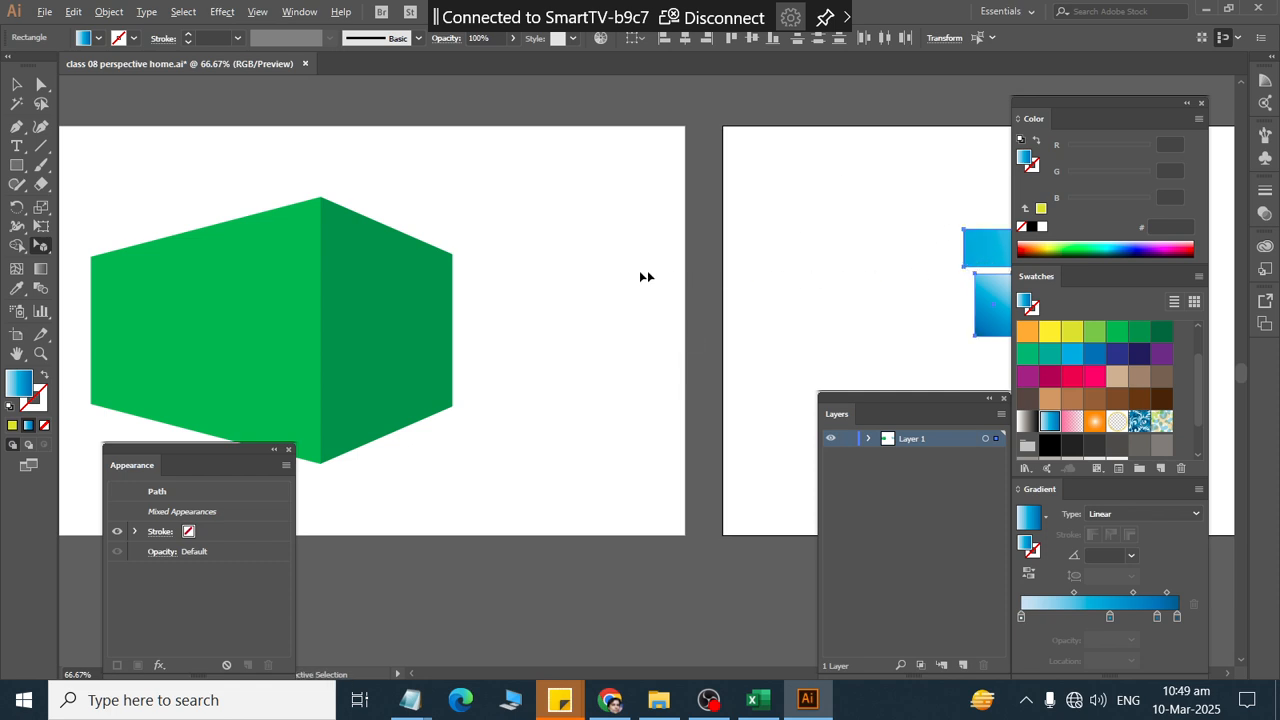
pyautogui.scroll(-1, 266, 323)
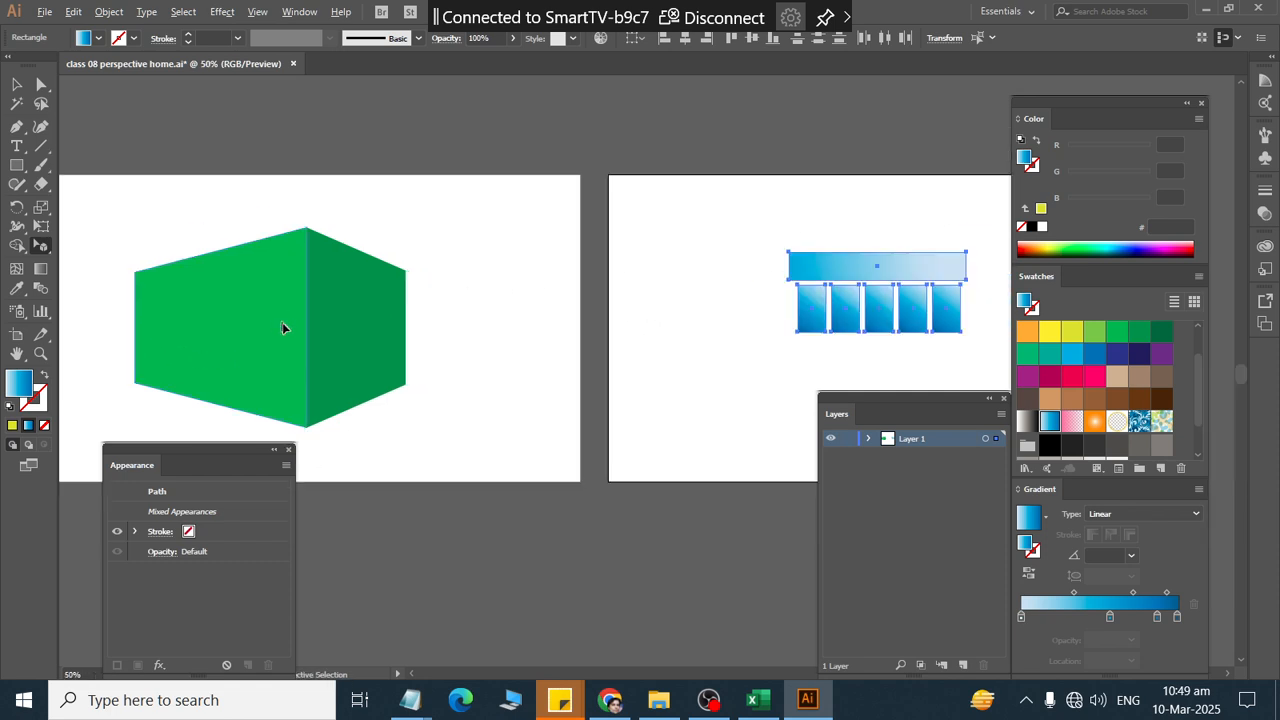
pyautogui.click(506, 226)
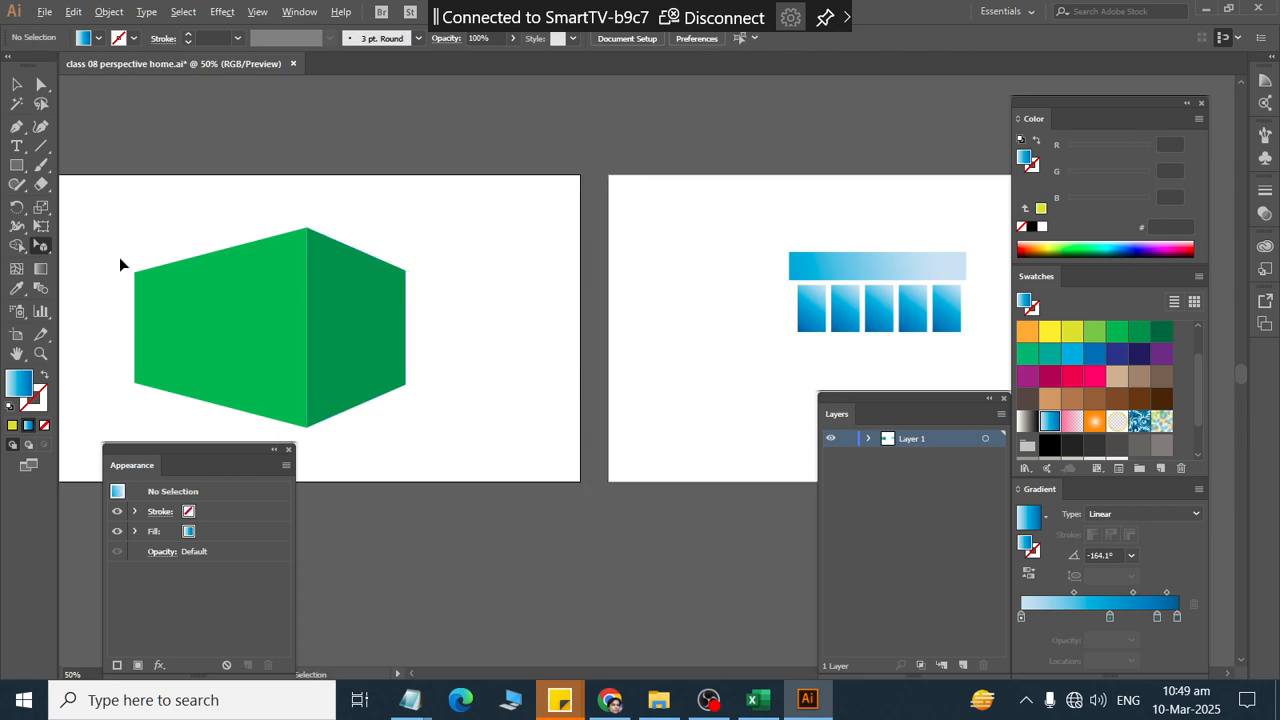
pyautogui.hotkey('shift', 'v')
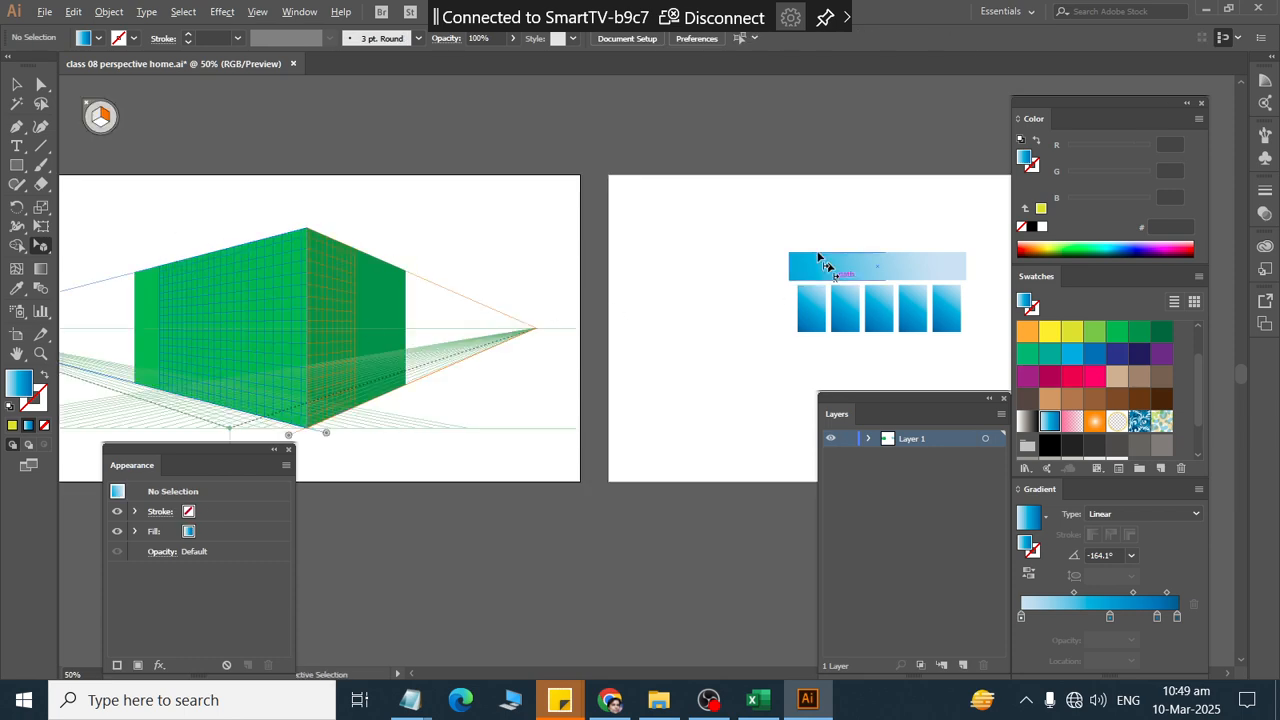
# Step: Try to move all six blue shapes onto the building in perspective with the right grid plane active and undo the move
pyautogui.moveTo(804, 342); pyautogui.dragTo(1046, 368)
pyautogui.moveTo(942, 274); pyautogui.dragTo(272, 324)
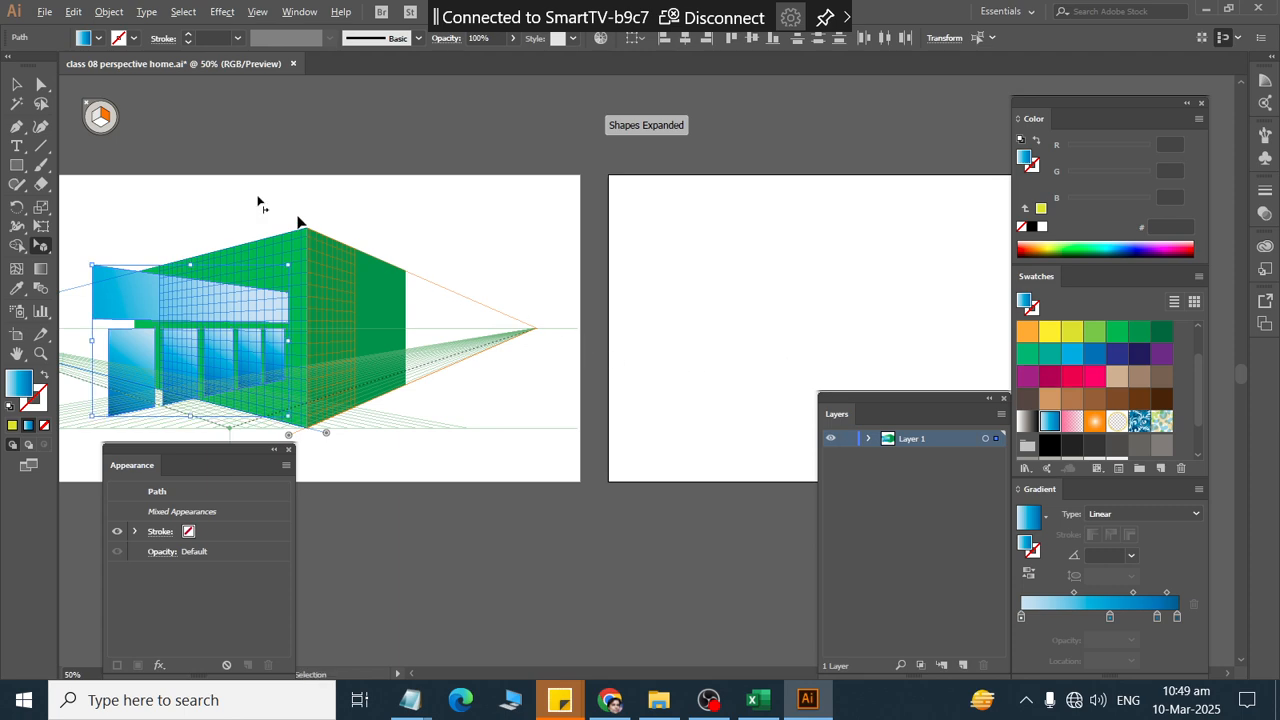
pyautogui.hotkey('ctrl', 'z')
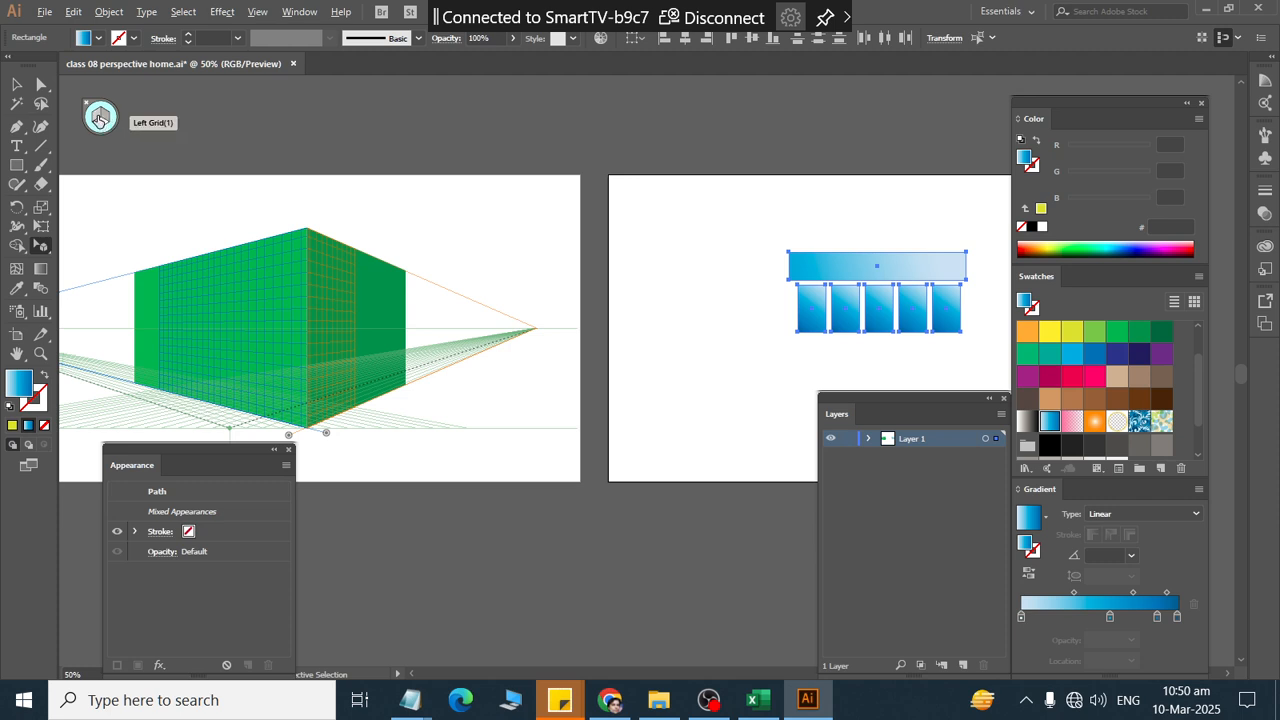
# Step: Make the left grid plane active, place the six blue shapes in perspective on the upper left wall, and undo the placement
pyautogui.moveTo(881, 272); pyautogui.dragTo(282, 294)
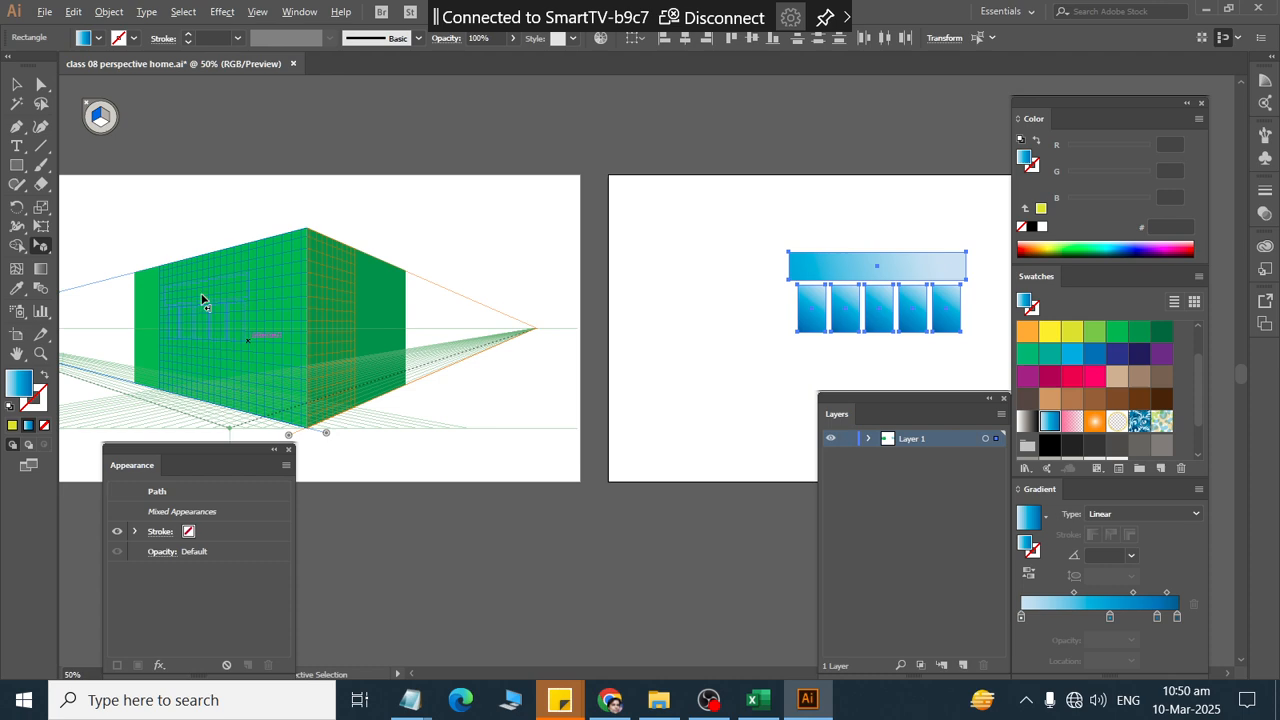
pyautogui.moveTo(207, 286); pyautogui.dragTo(207, 286)
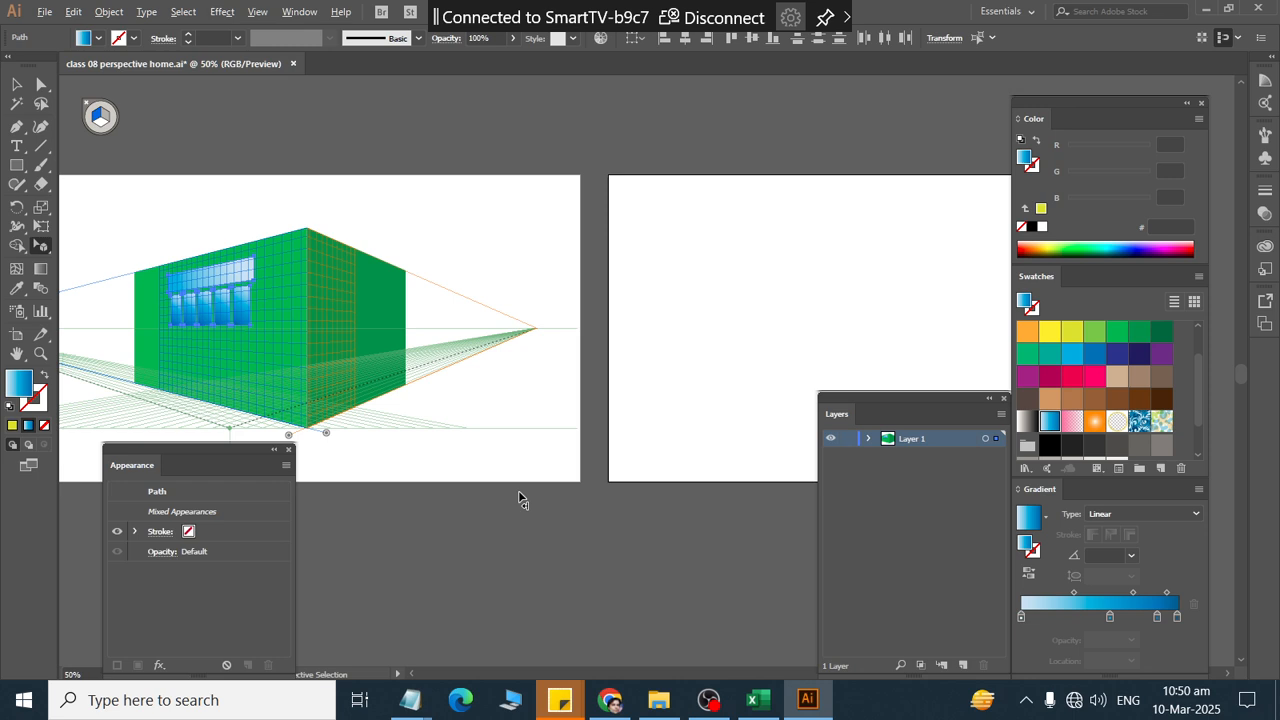
pyautogui.press('v')
pyautogui.hotkey('ctrl', 'z')
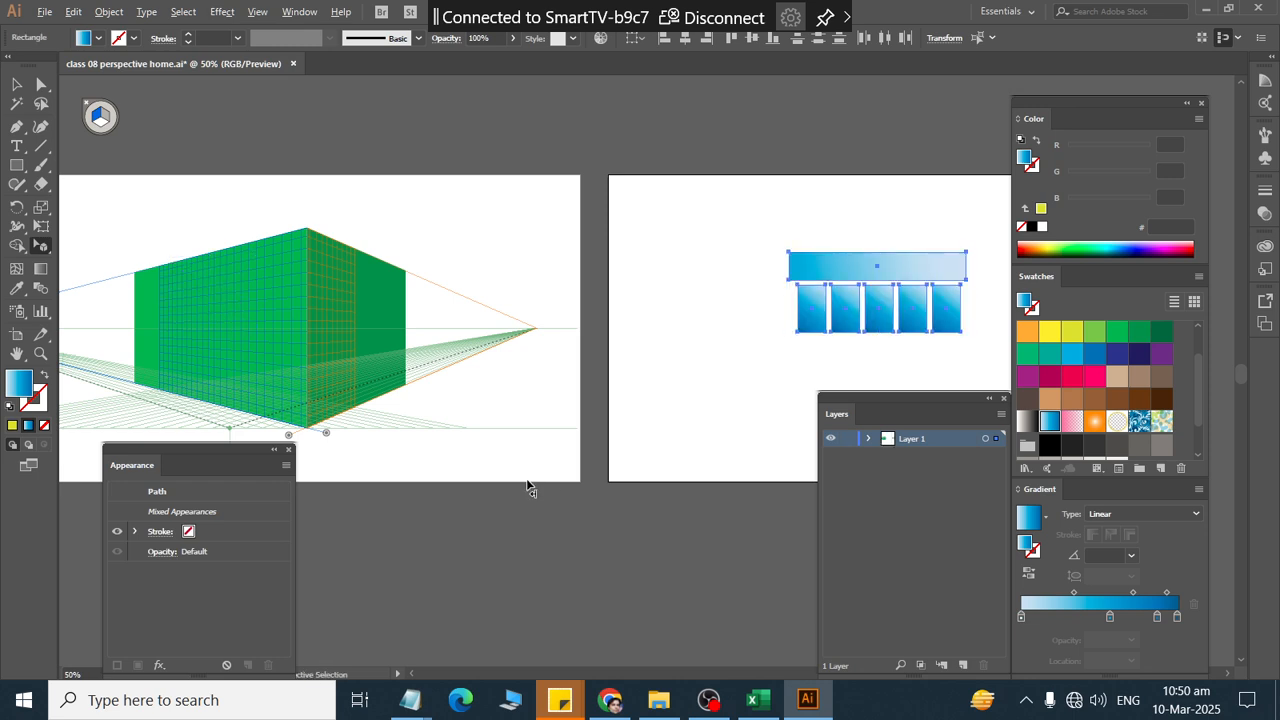
# Step: Duplicate the row of five small blue rectangles directly below the original row
pyautogui.click(714, 362)
pyautogui.hscroll(2, 714, 362)
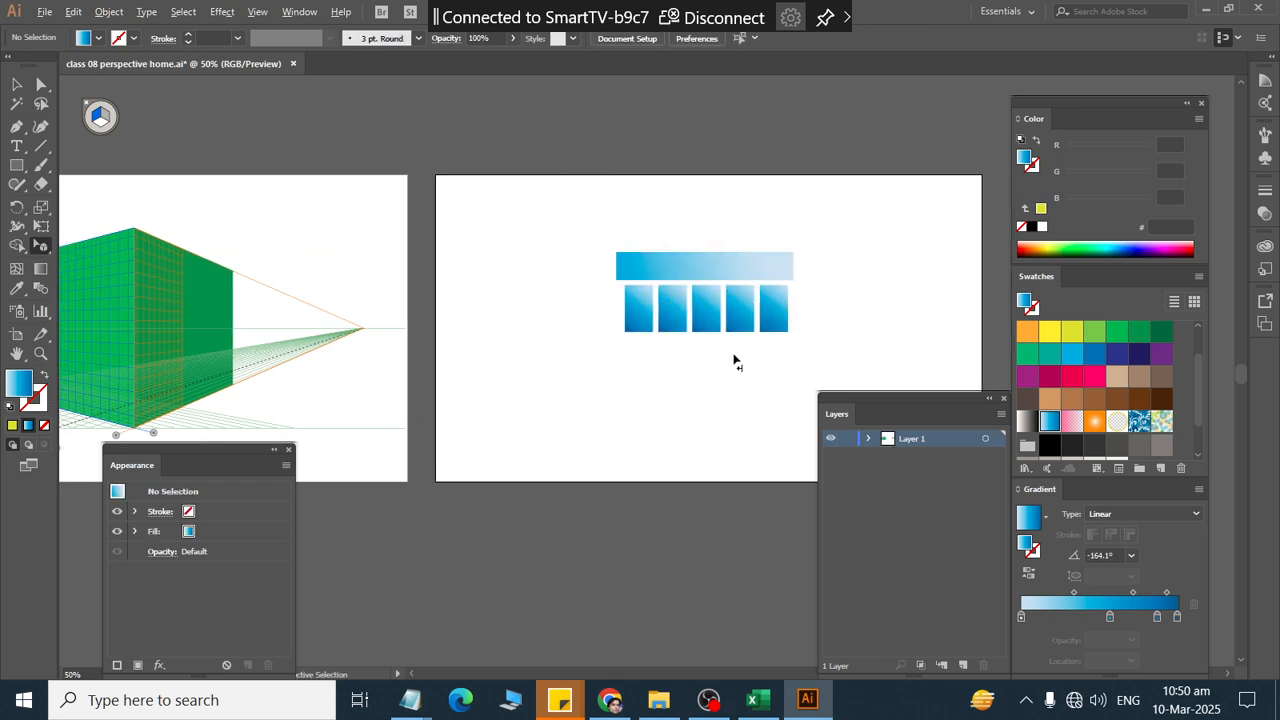
pyautogui.scroll(1, 736, 357)
pyautogui.press('v')
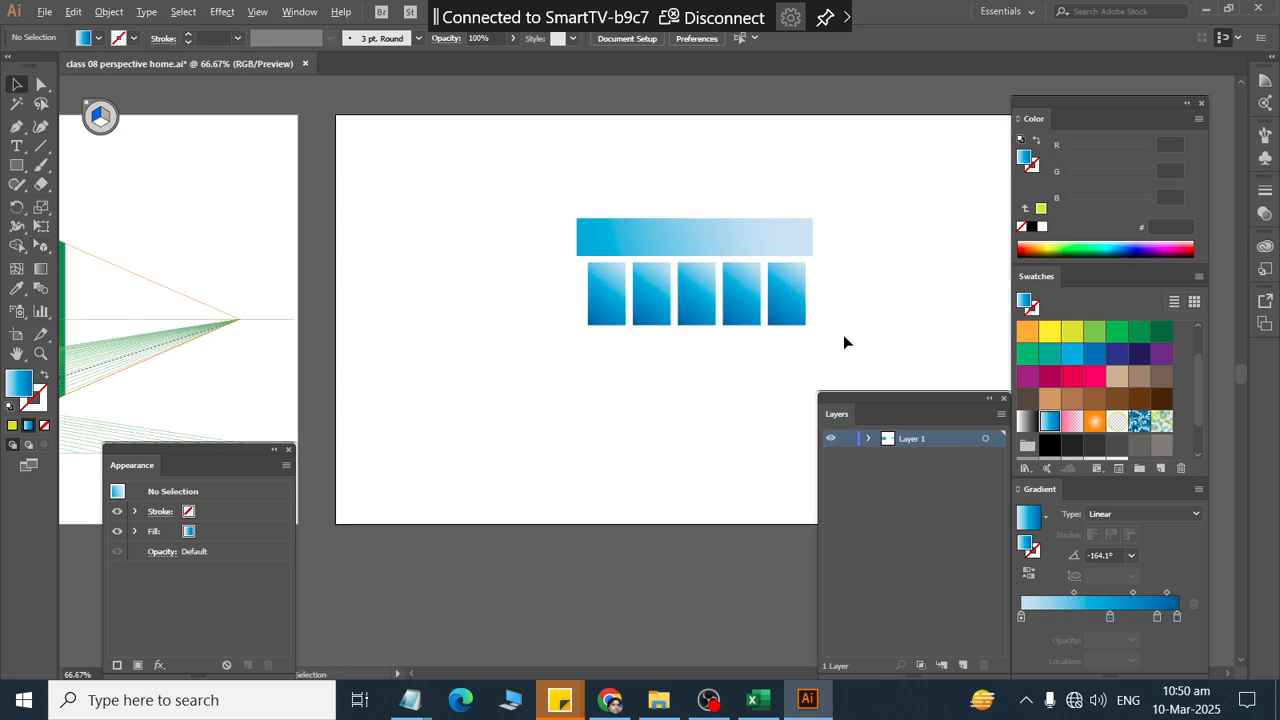
pyautogui.moveTo(845, 325); pyautogui.dragTo(668, 382)
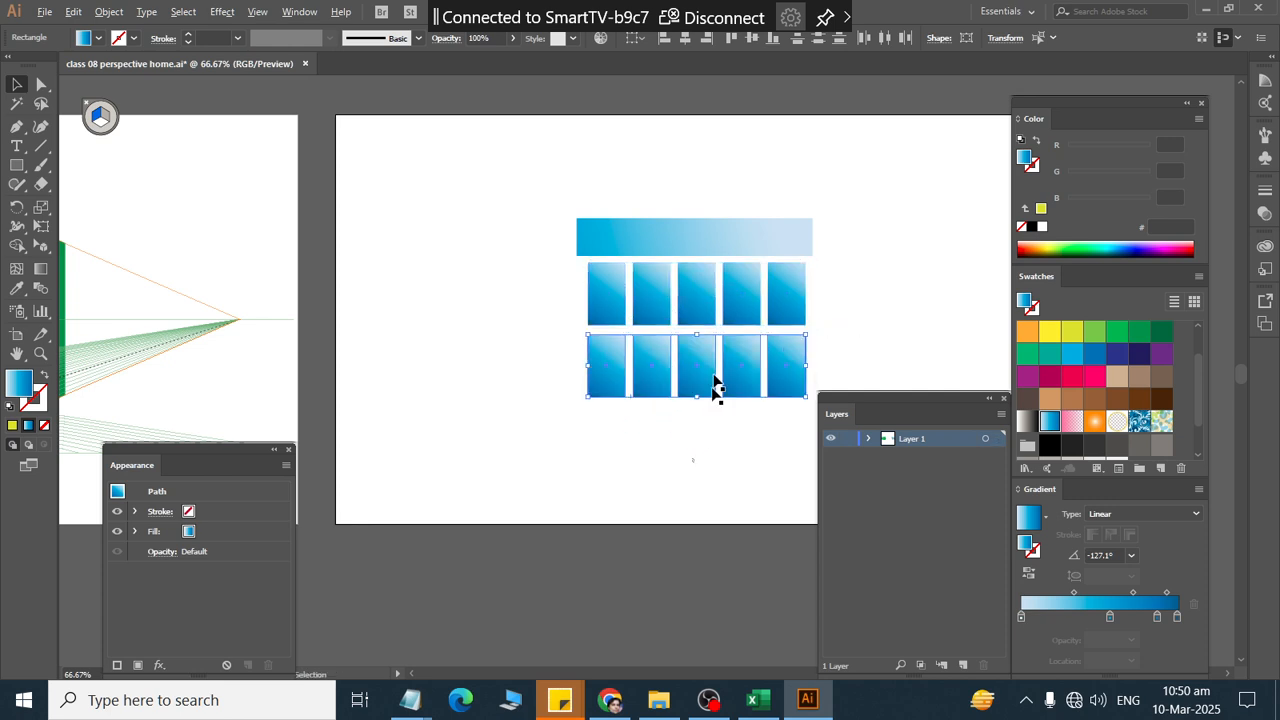
pyautogui.click(723, 237)
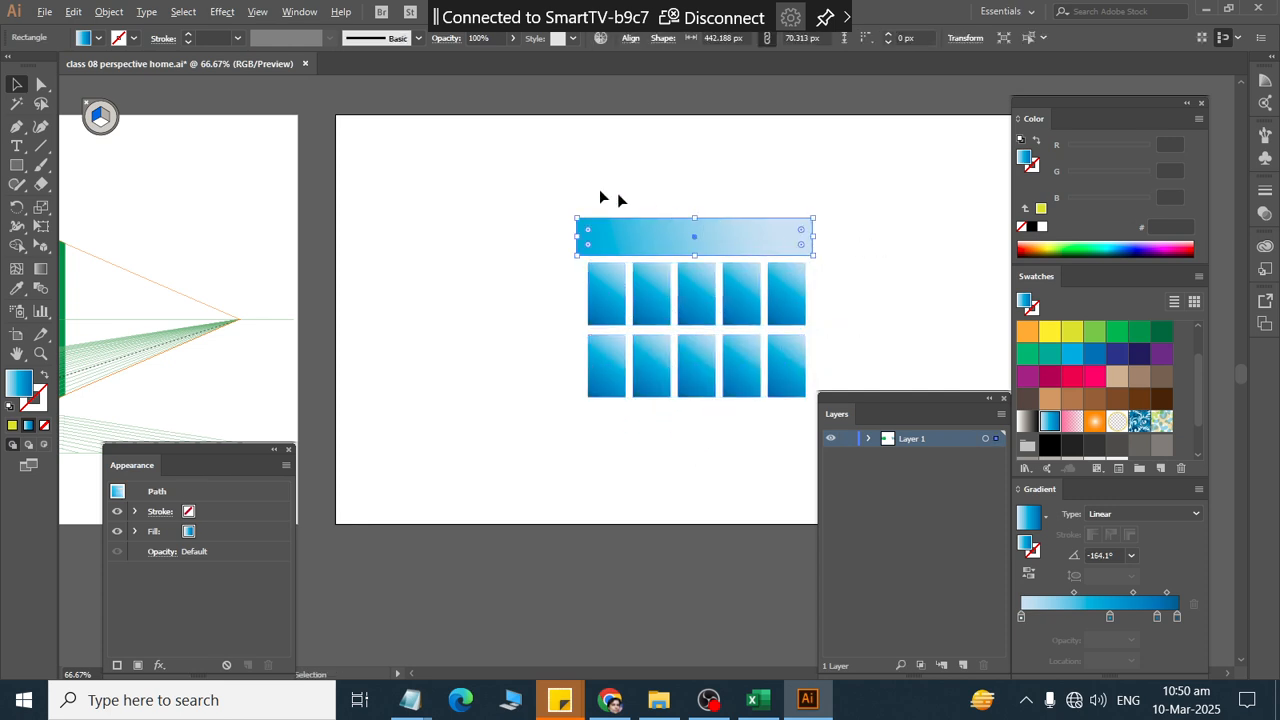
pyautogui.click(503, 186)
# Step: Add the full name in capital letters as point text beside the blue shapes, enlarged to about 49 pt in Montserrat
pyautogui.click(17, 146)
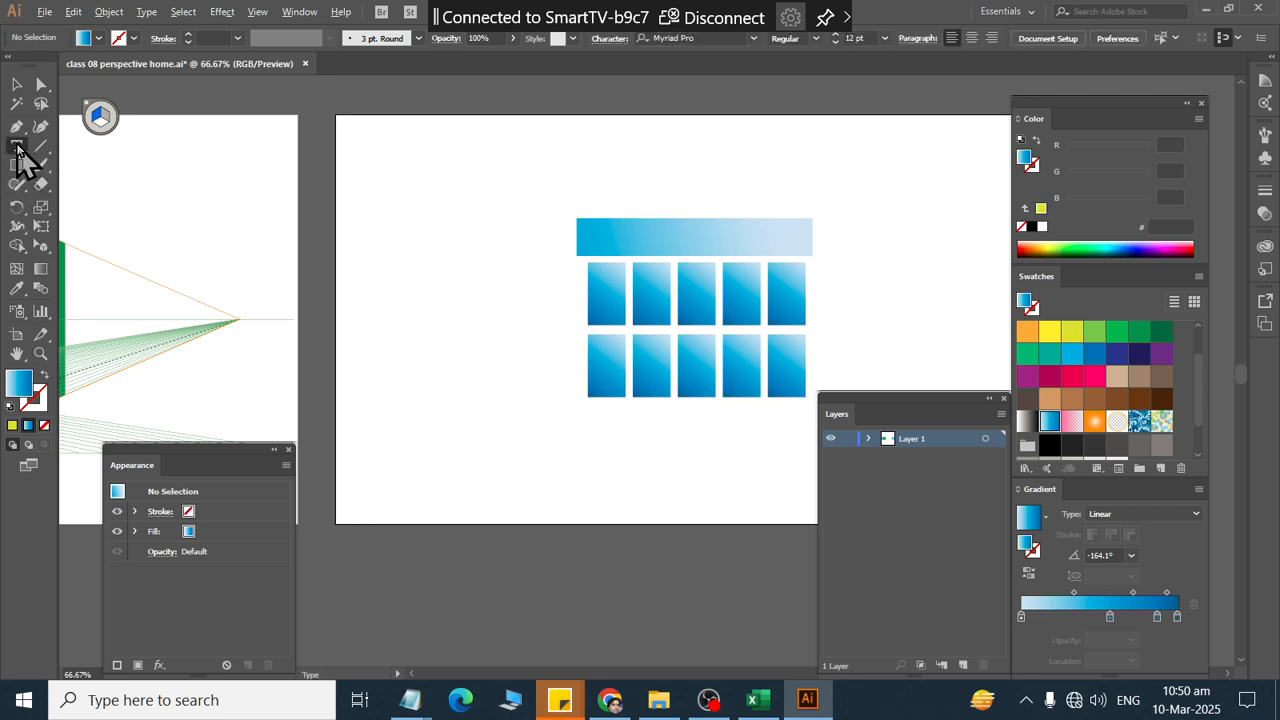
pyautogui.click(416, 178)
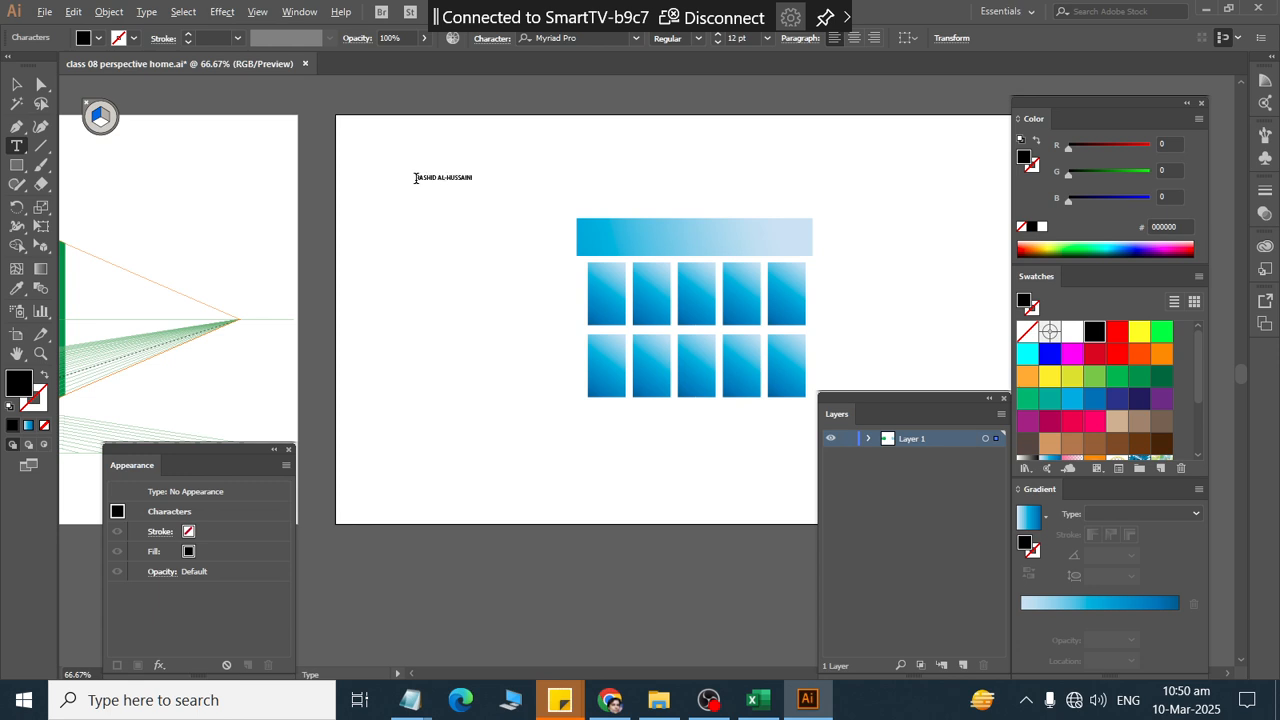
pyautogui.click(17, 84)
pyautogui.click(437, 286)
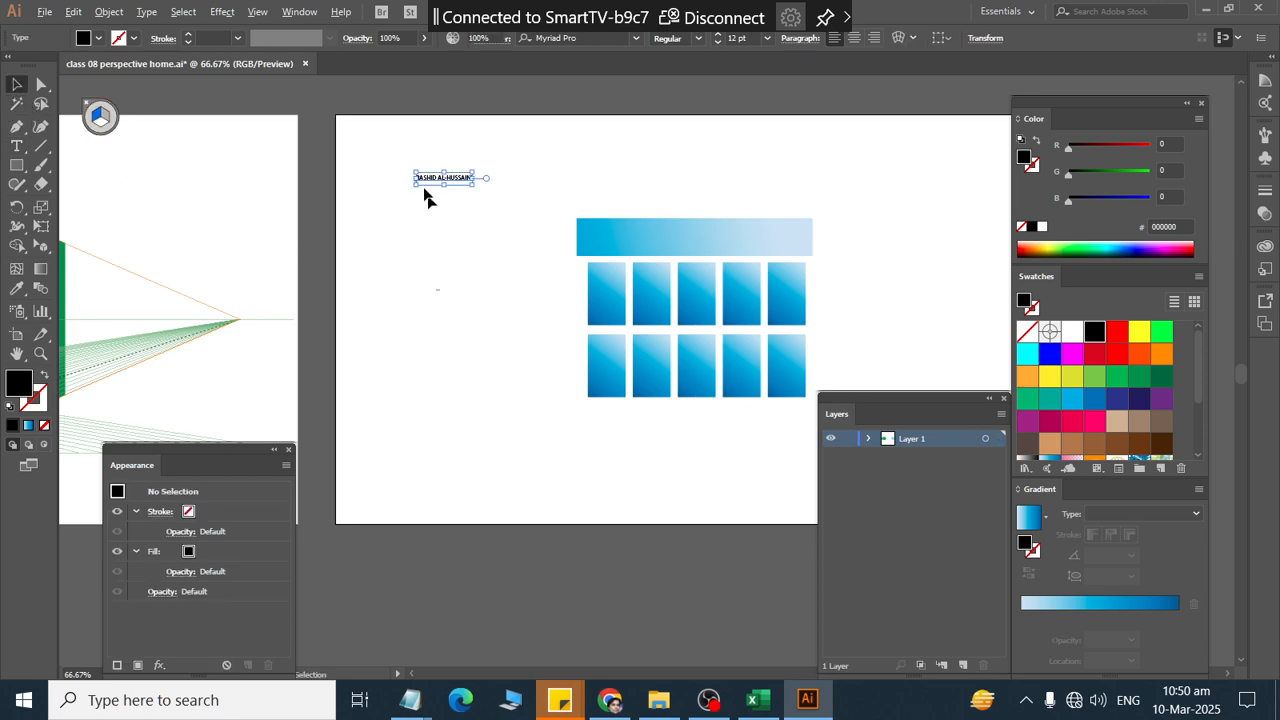
pyautogui.scroll(1, 451, 155)
pyautogui.click(435, 221)
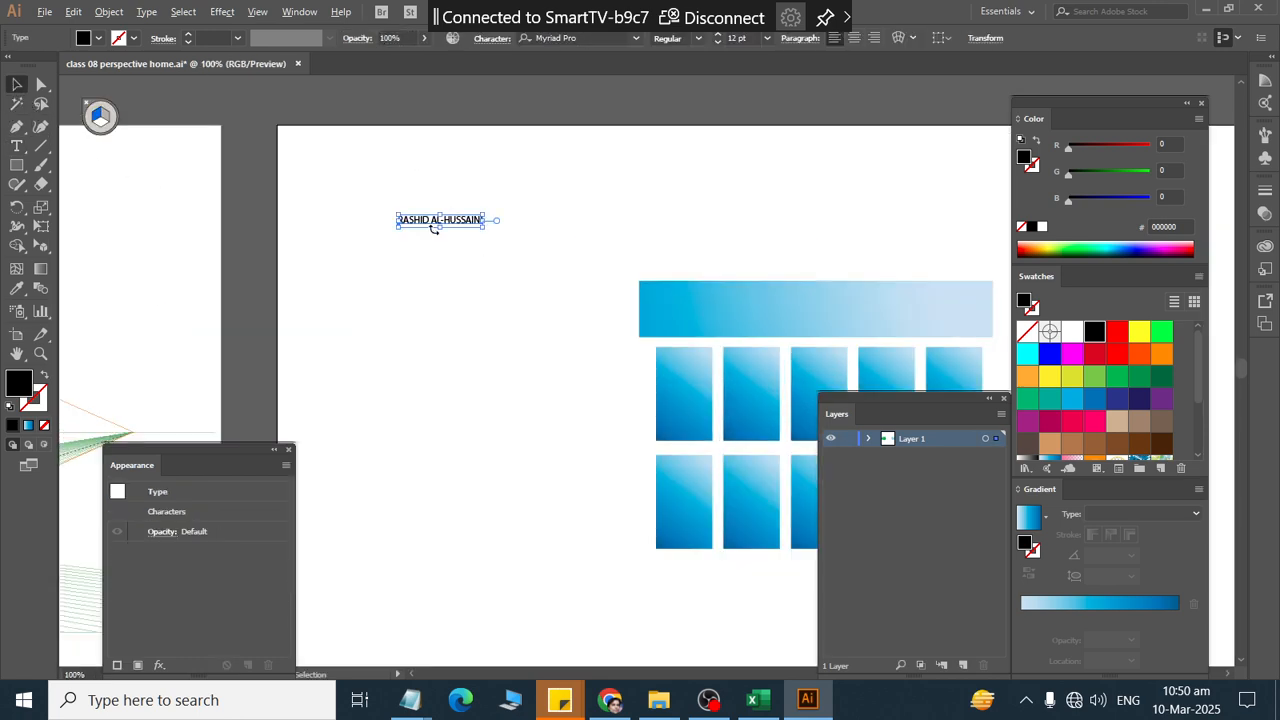
pyautogui.moveTo(439, 231); pyautogui.dragTo(440, 262)
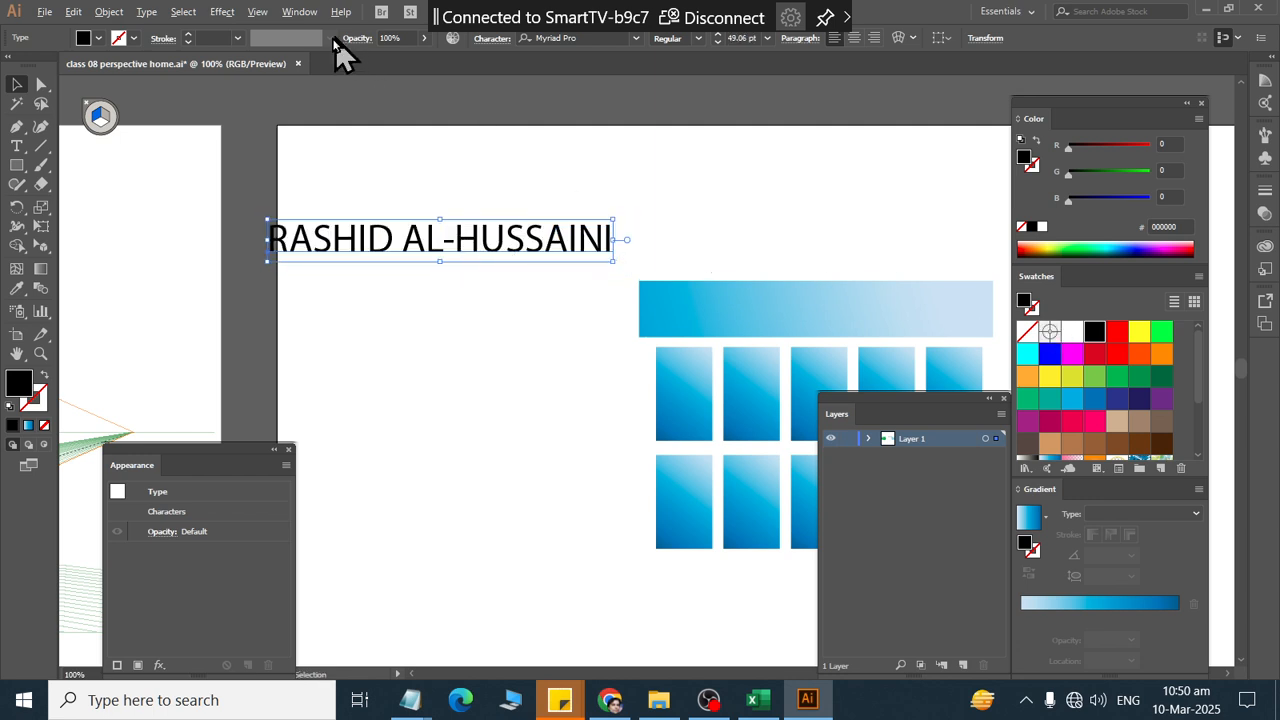
pyautogui.click(636, 38)
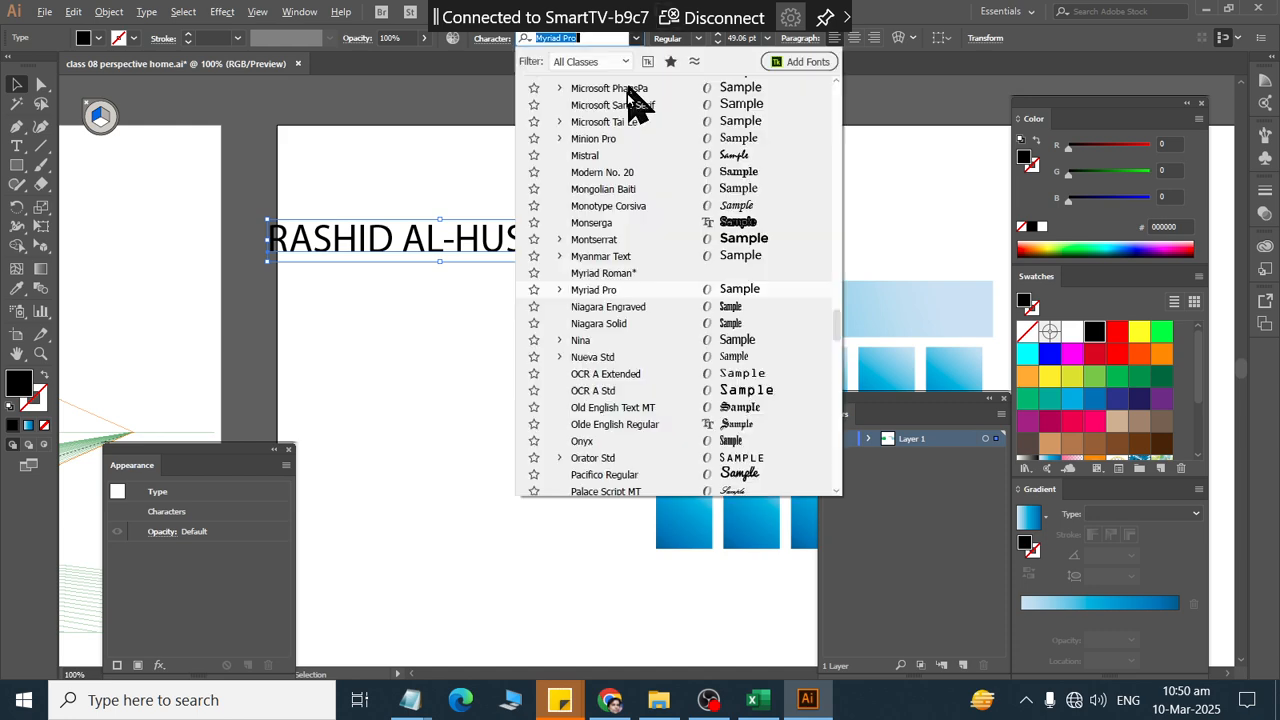
pyautogui.click(634, 241)
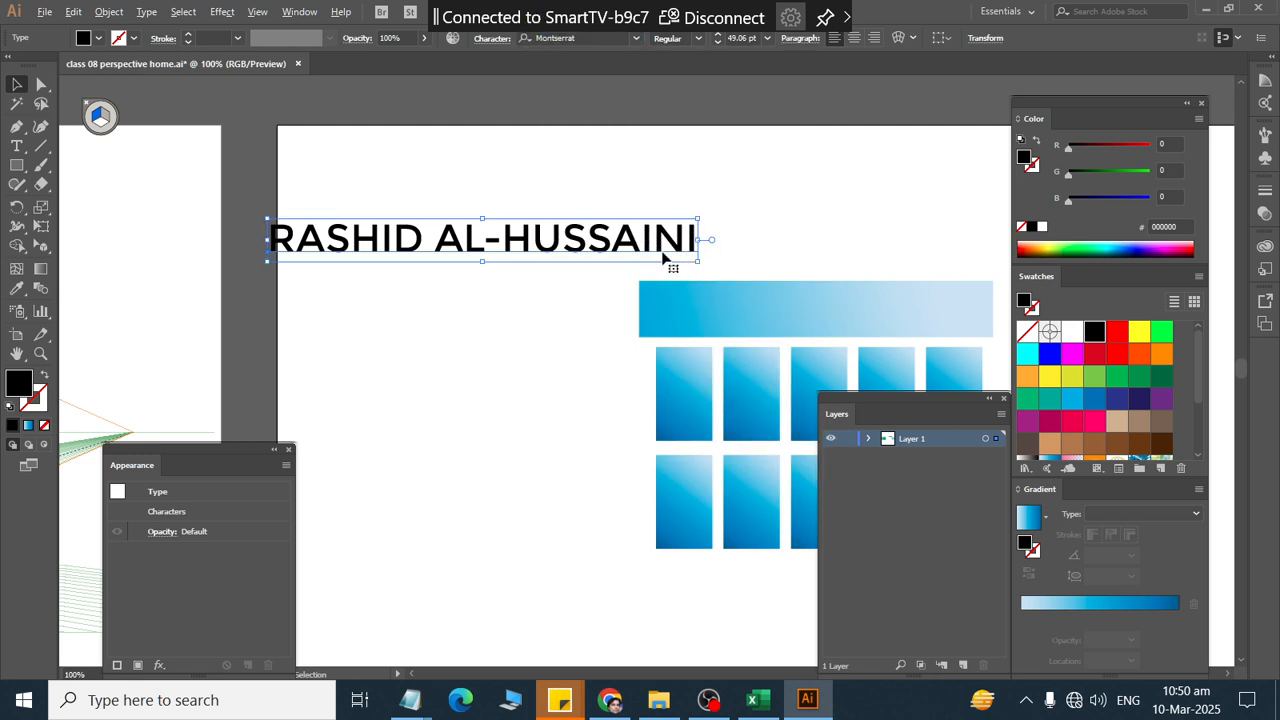
# Step: Move the name text onto the wide blue rectangle and scale it down to about 35 pt so that it fits
pyautogui.moveTo(554, 245); pyautogui.dragTo(868, 312)
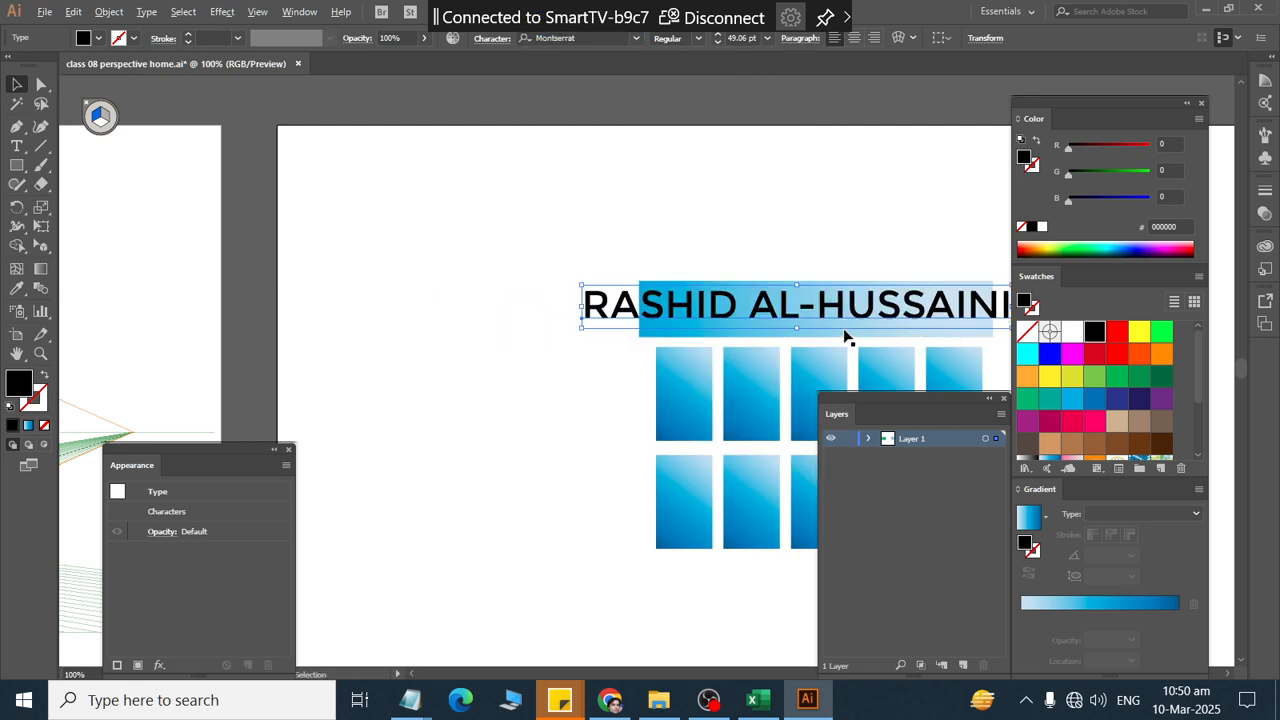
pyautogui.hscroll(2, 846, 337)
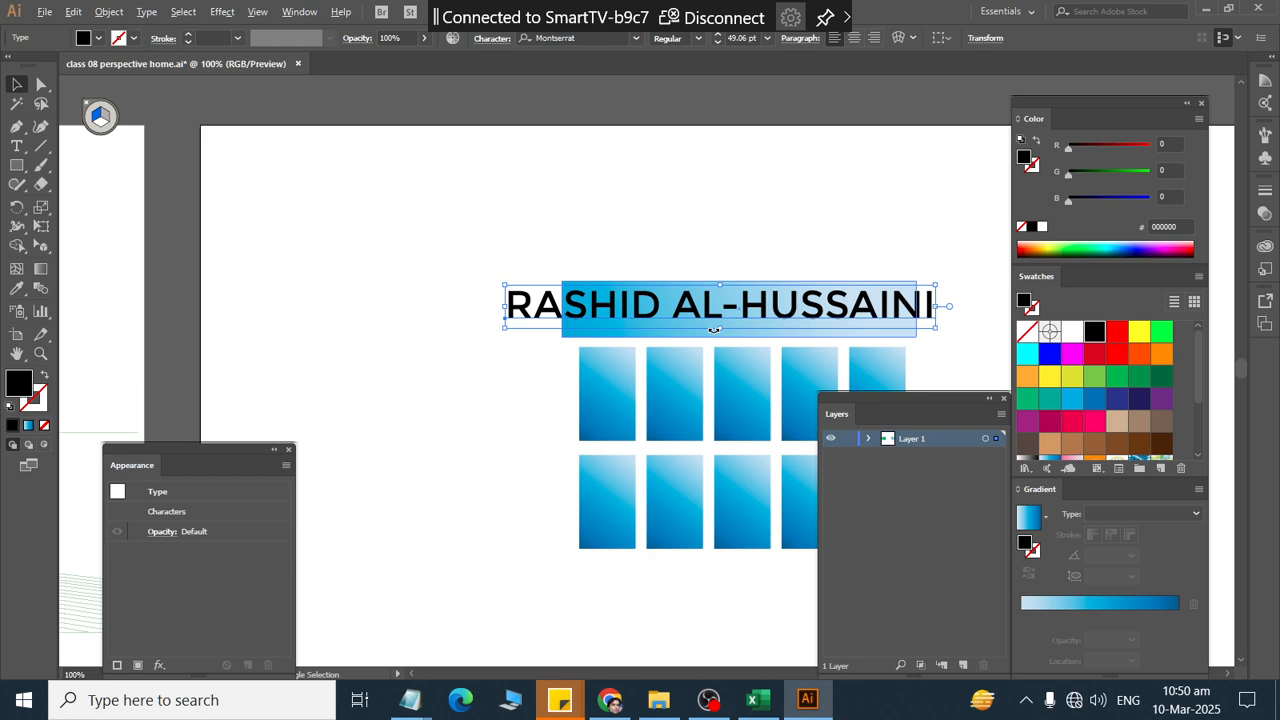
pyautogui.moveTo(721, 328); pyautogui.dragTo(720, 315)
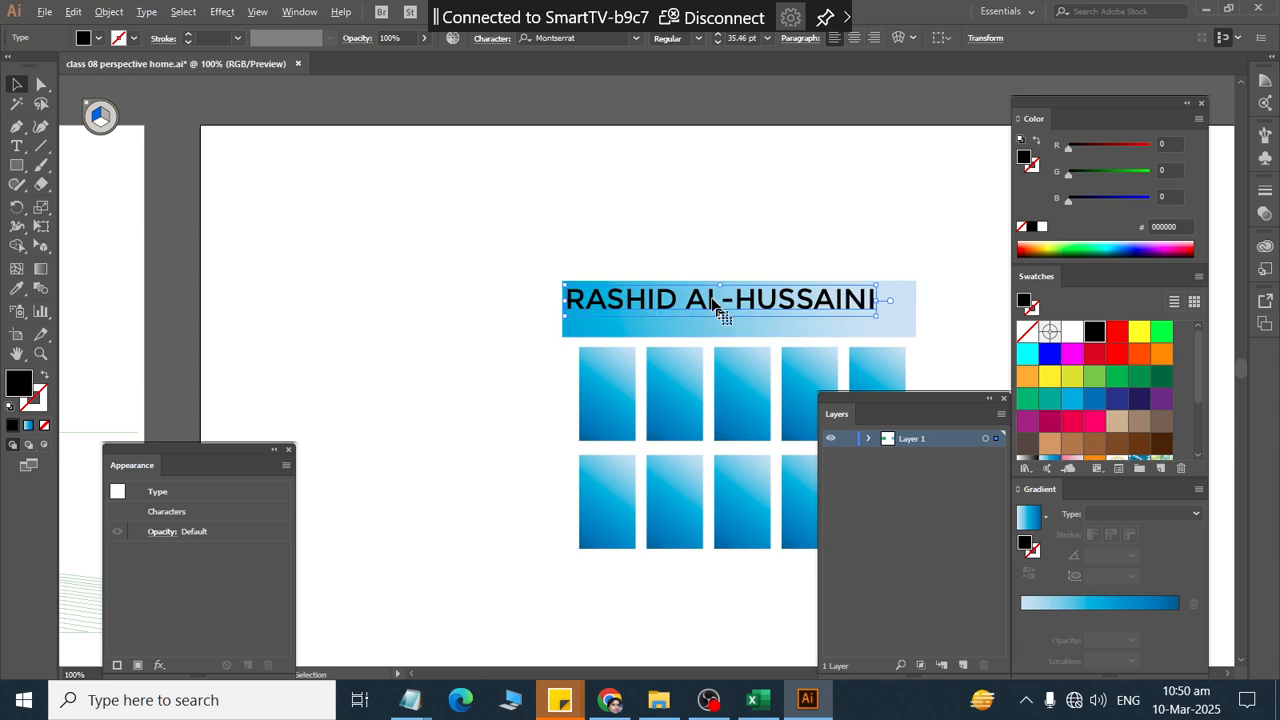
# Step: Centre the name text horizontally on the wide blue rectangle
pyautogui.hscroll(3, 735, 287)
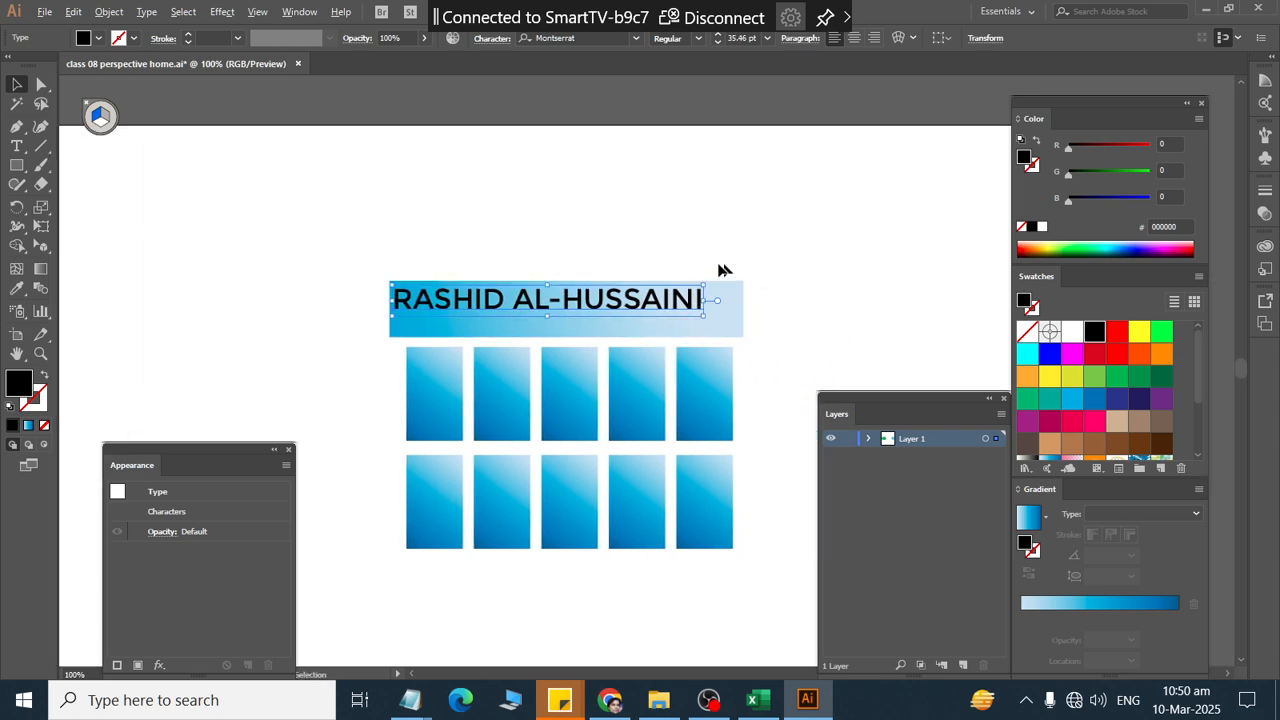
pyautogui.keyDown('shift'); pyautogui.click(690, 334); pyautogui.keyUp('shift')
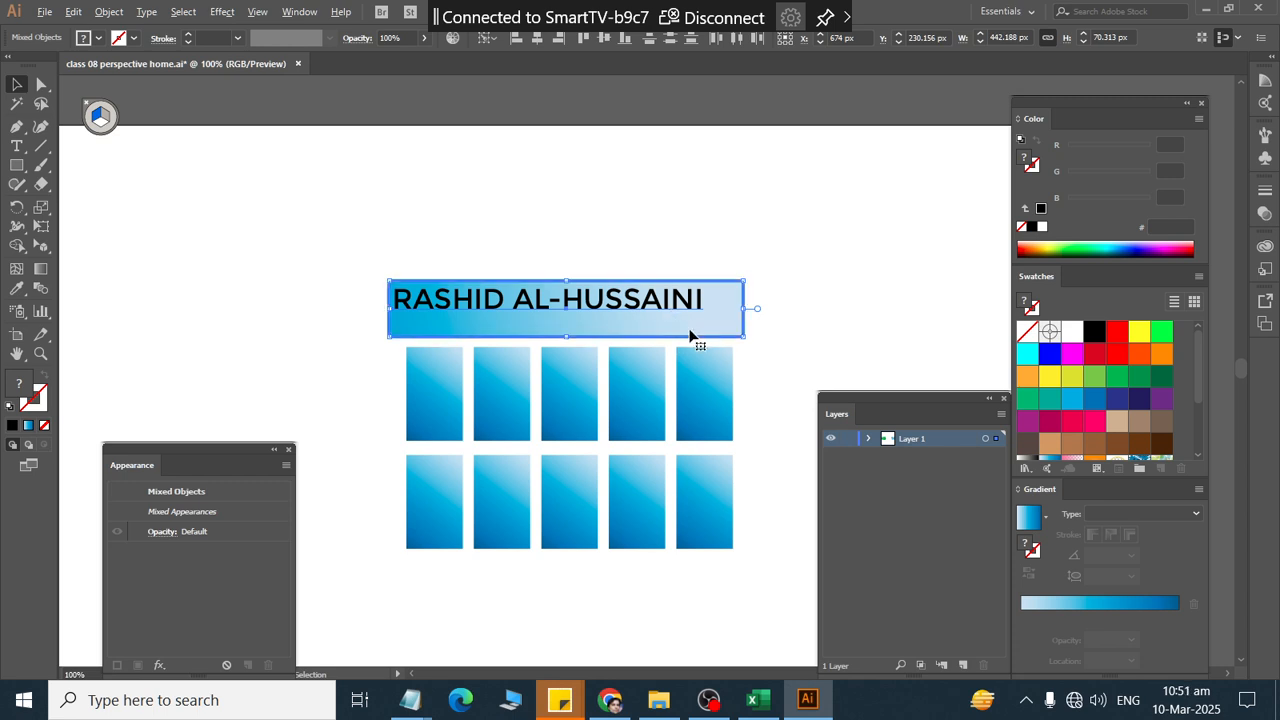
pyautogui.click(537, 38)
pyautogui.click(510, 255)
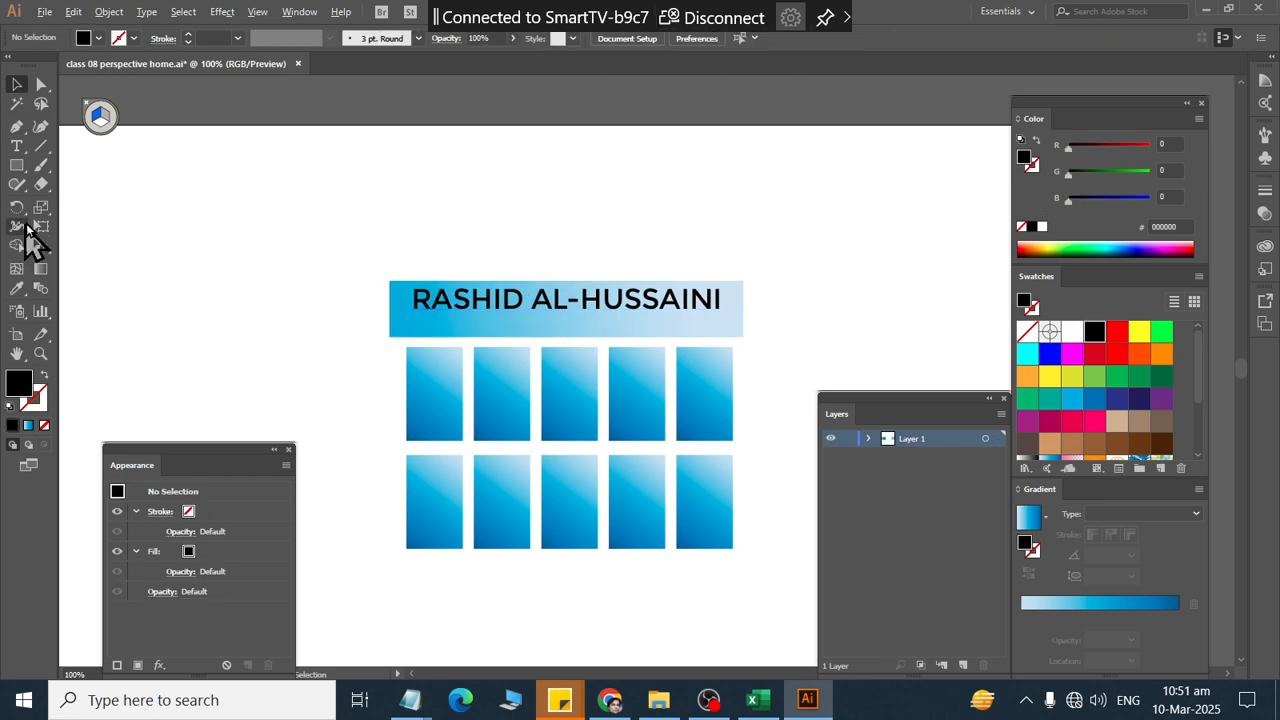
# Step: Duplicate the name text above the wide rectangle and replace the copy's wording with "college of computer"
pyautogui.moveTo(476, 299); pyautogui.dragTo(466, 180)
pyautogui.tripleClick(466, 180)
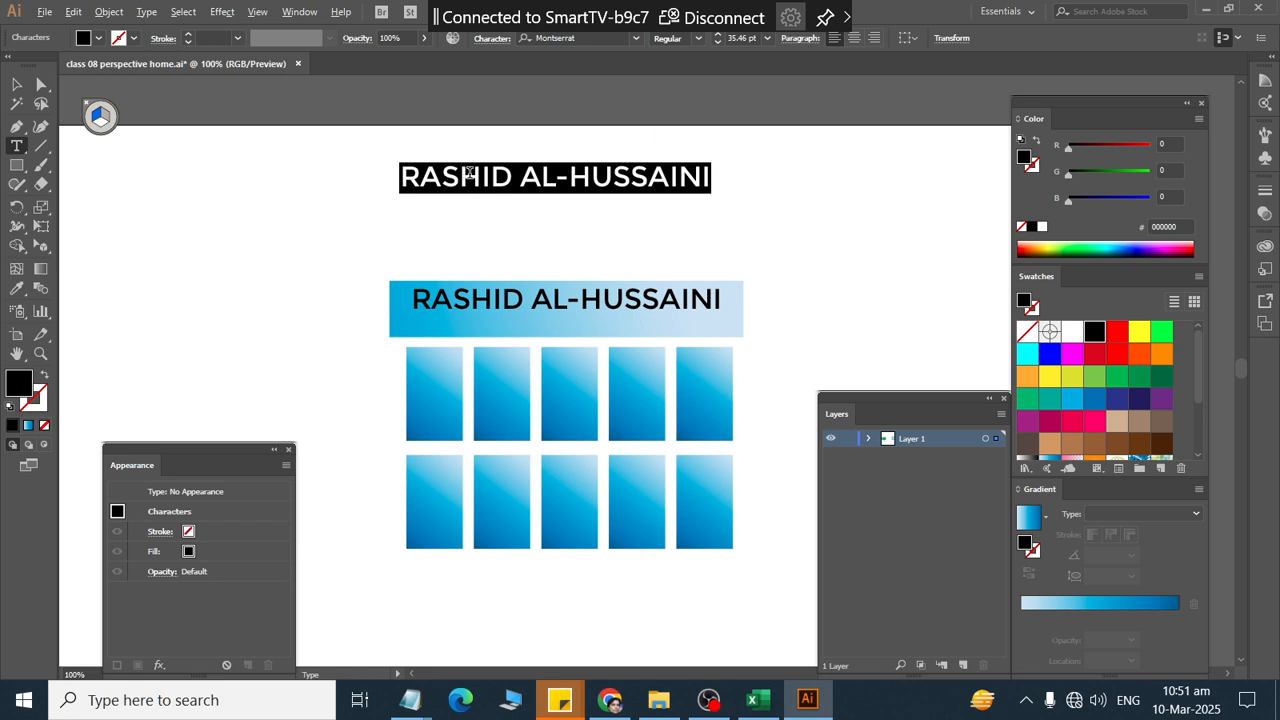
pyautogui.write('college o')
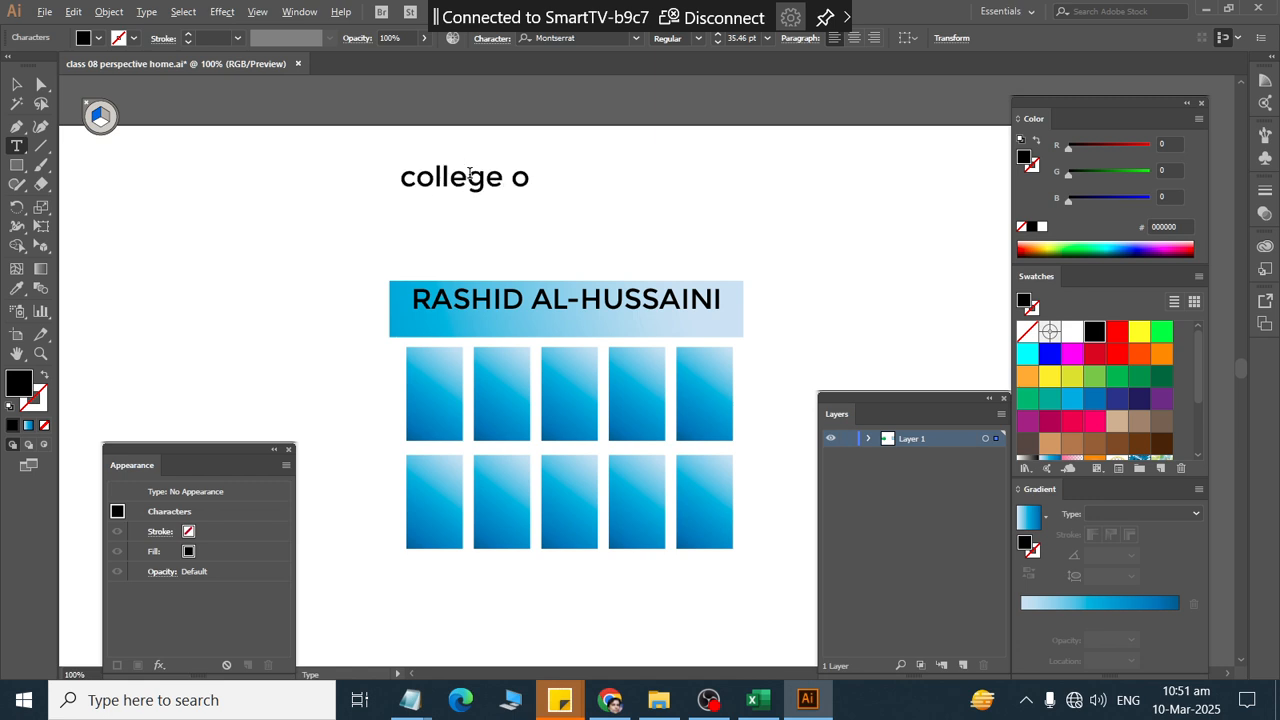
pyautogui.write('f computer')
pyautogui.press('Escape')
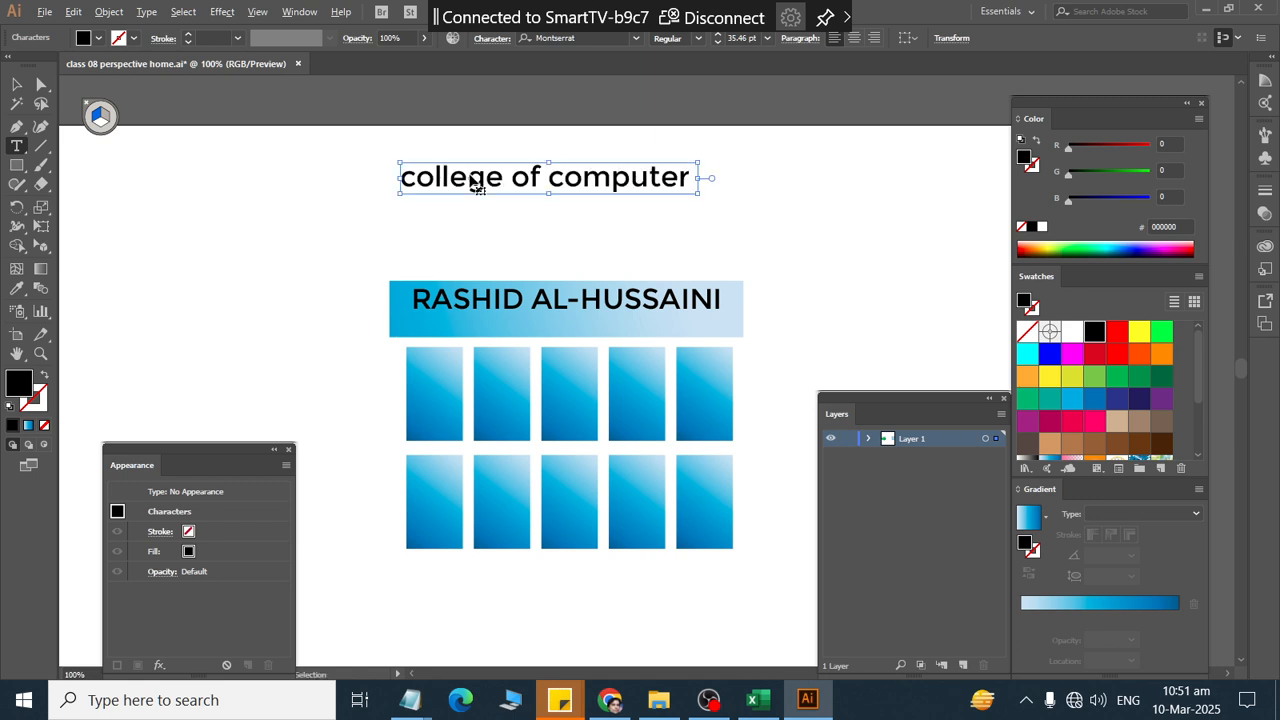
# Step: Rewrite the copied text as two capitalised lines, "COLLEGE OF COMPUTER SCIENCE" and "AND INFORMATION TECHNOLOGY"
pyautogui.tripleClick(469, 174)
pyautogui.write('COLLEG')
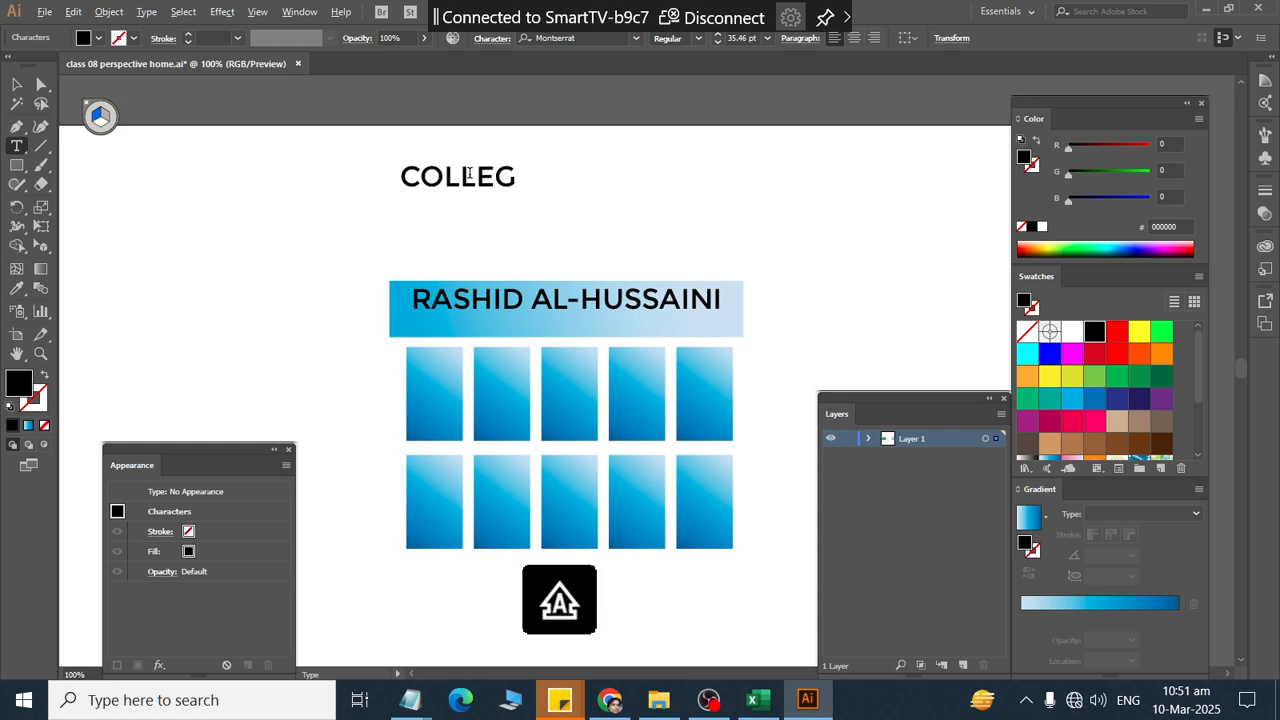
pyautogui.write('E OF COMPUTER')
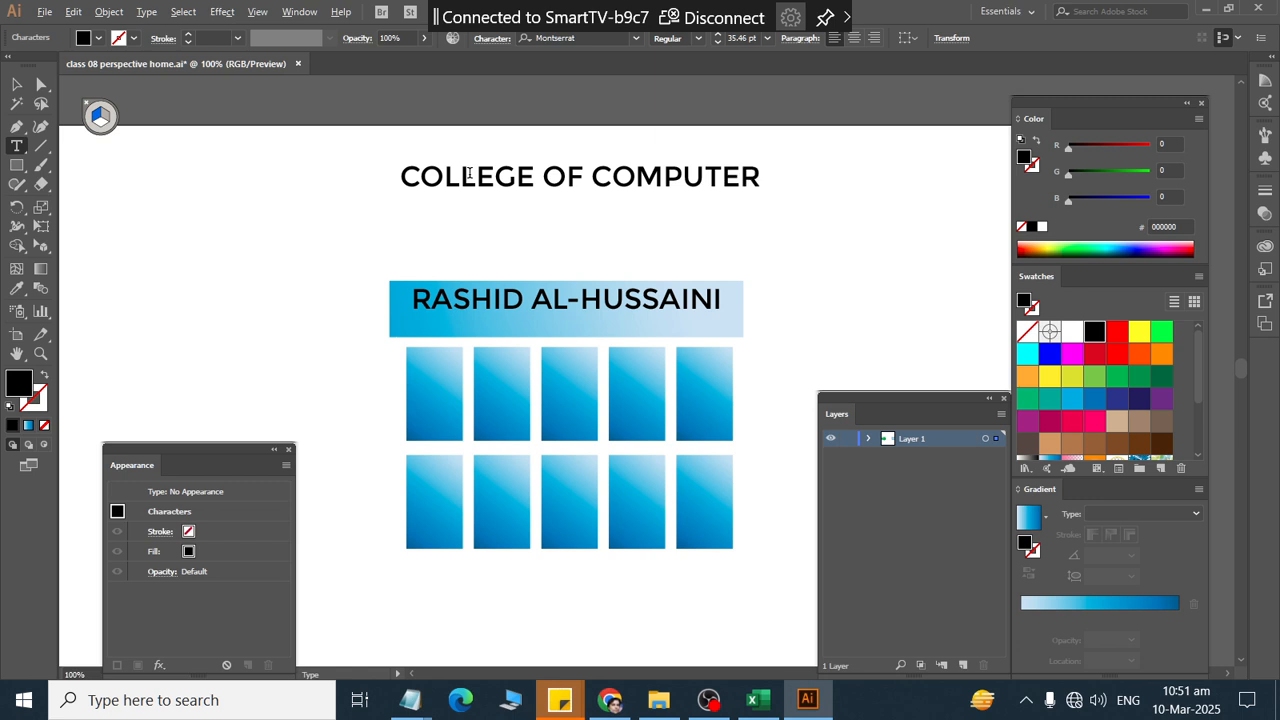
pyautogui.write(' SCIENCE')
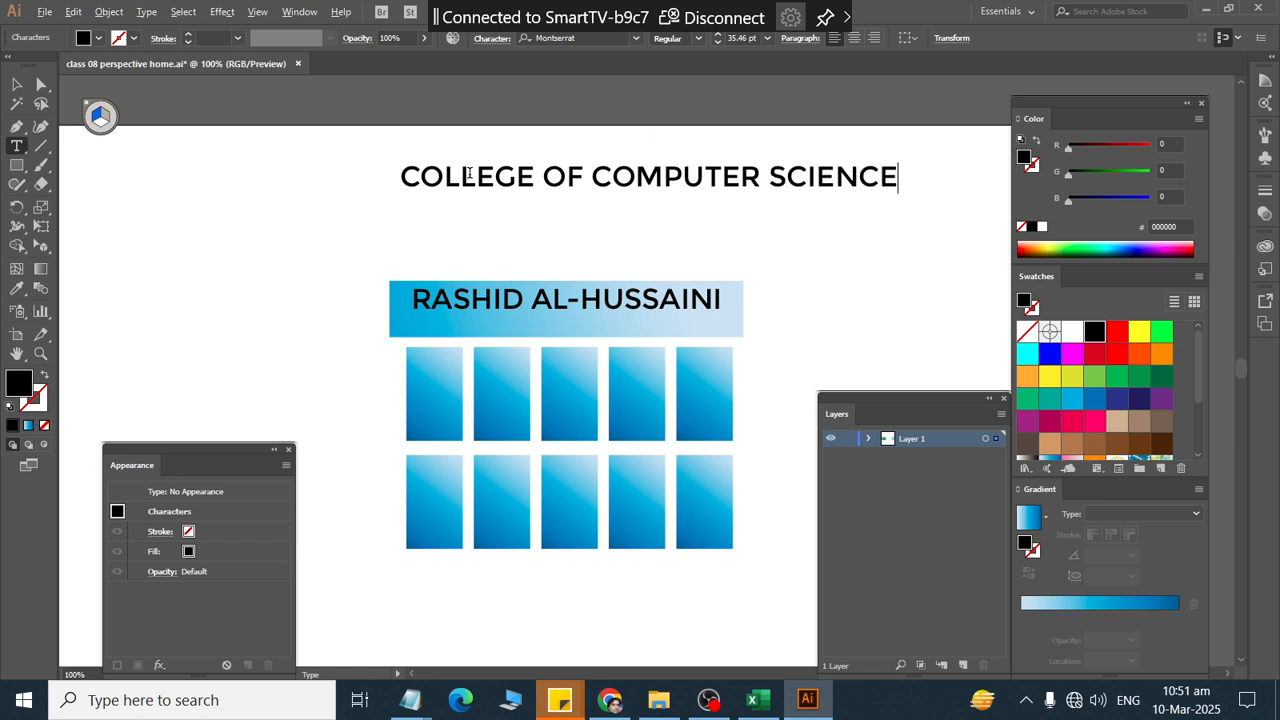
pyautogui.press('Return')
pyautogui.write('AND INF')
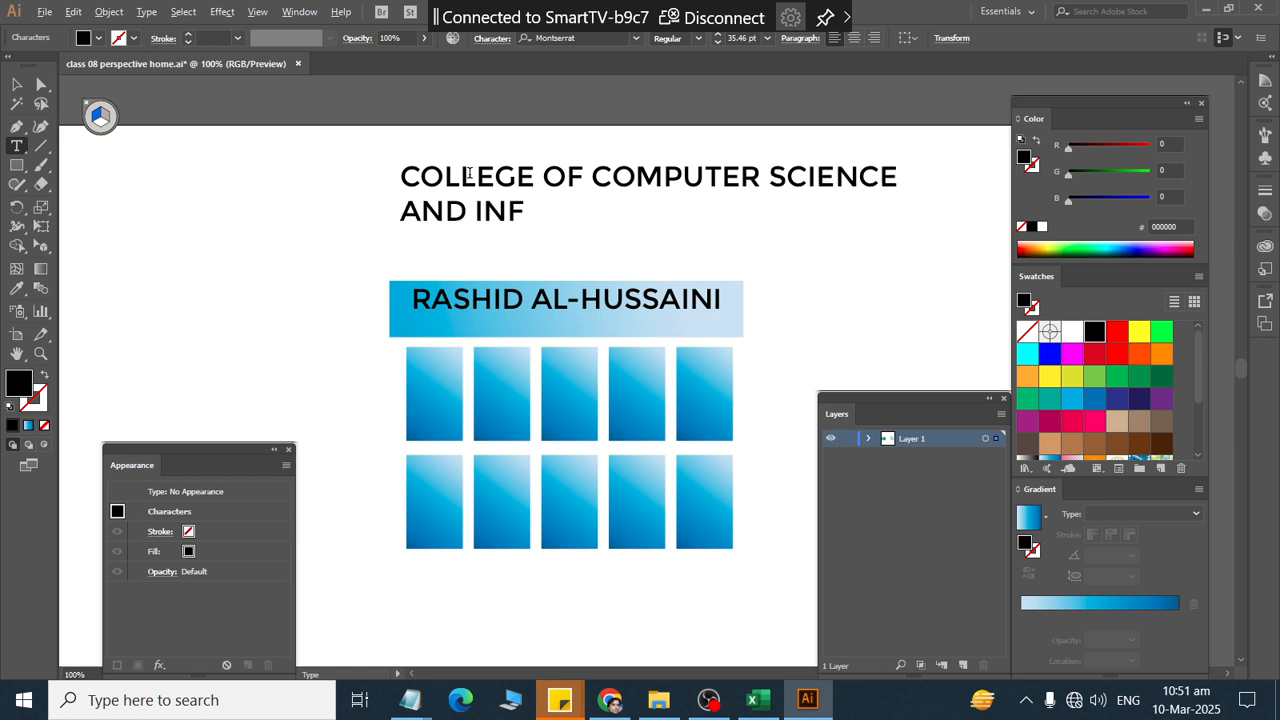
pyautogui.write('ORMATION TECHNOLOGY')
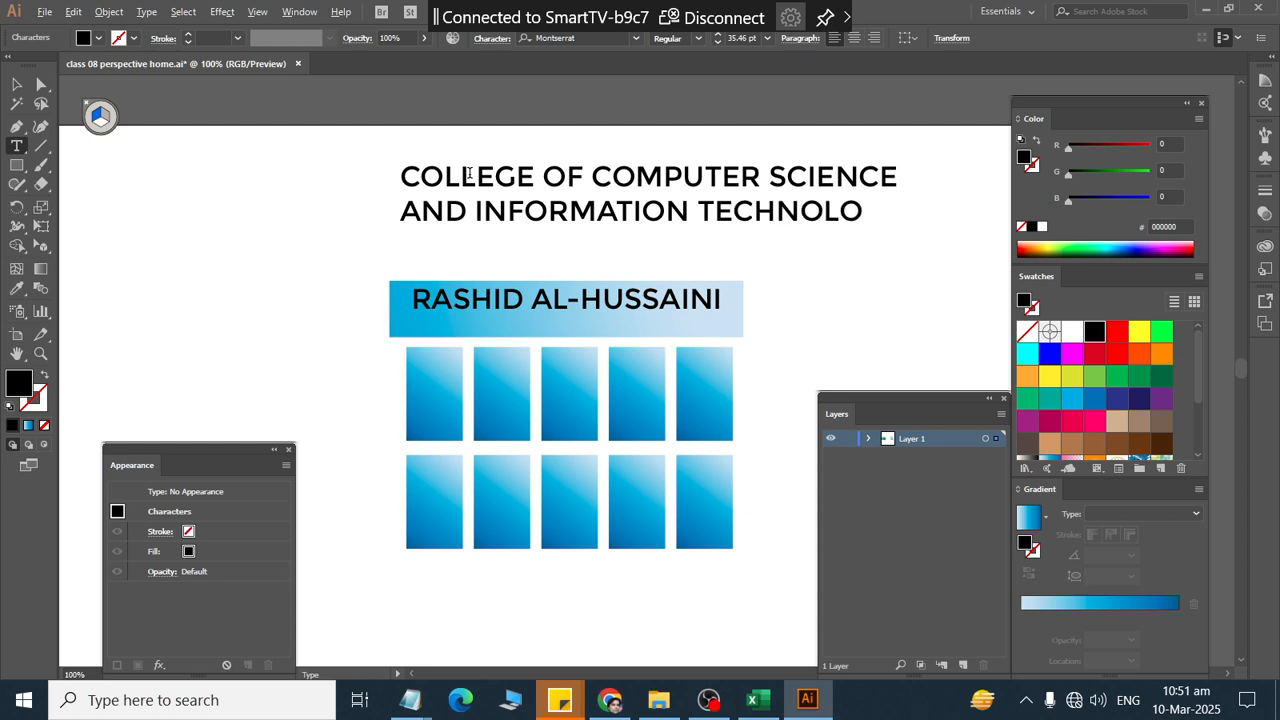
pyautogui.click(16, 84)
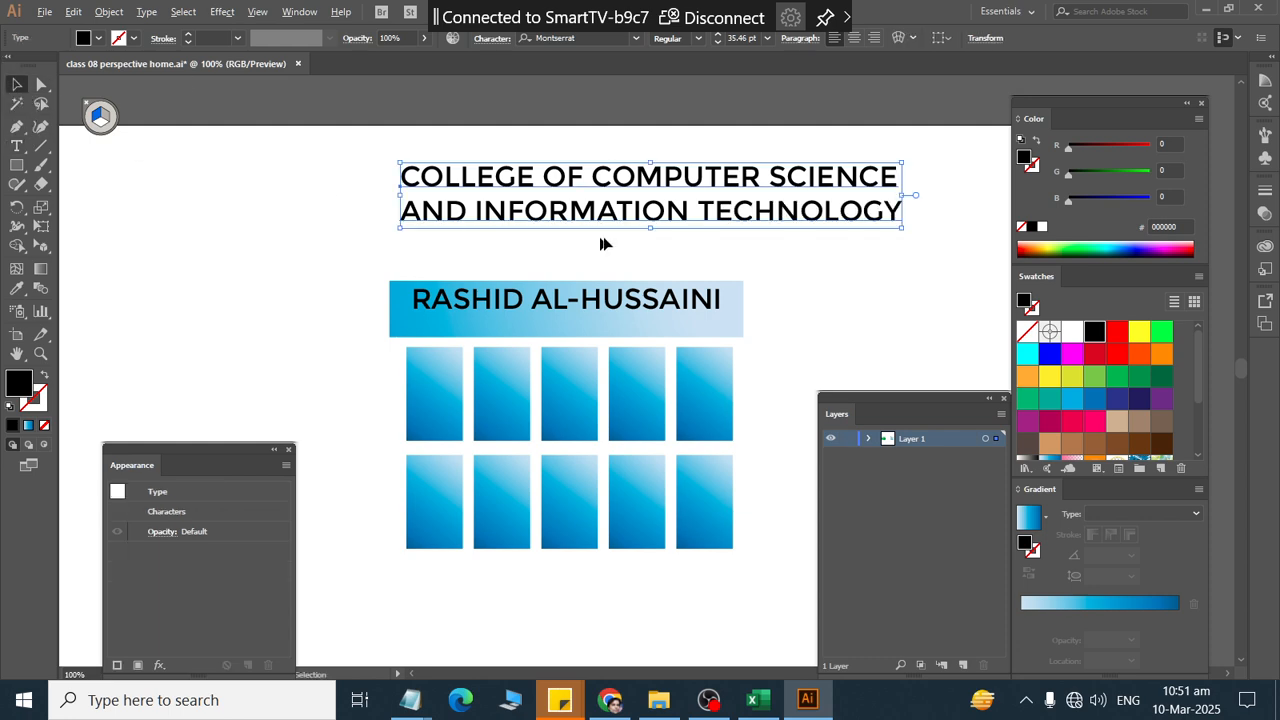
# Step: Scale the two-line college text down to about 13.5 pt and position it just below the name on the wide rectangle
pyautogui.moveTo(652, 228); pyautogui.dragTo(651, 213)
pyautogui.moveTo(672, 169); pyautogui.dragTo(562, 341)
pyautogui.scroll(3, 562, 345)
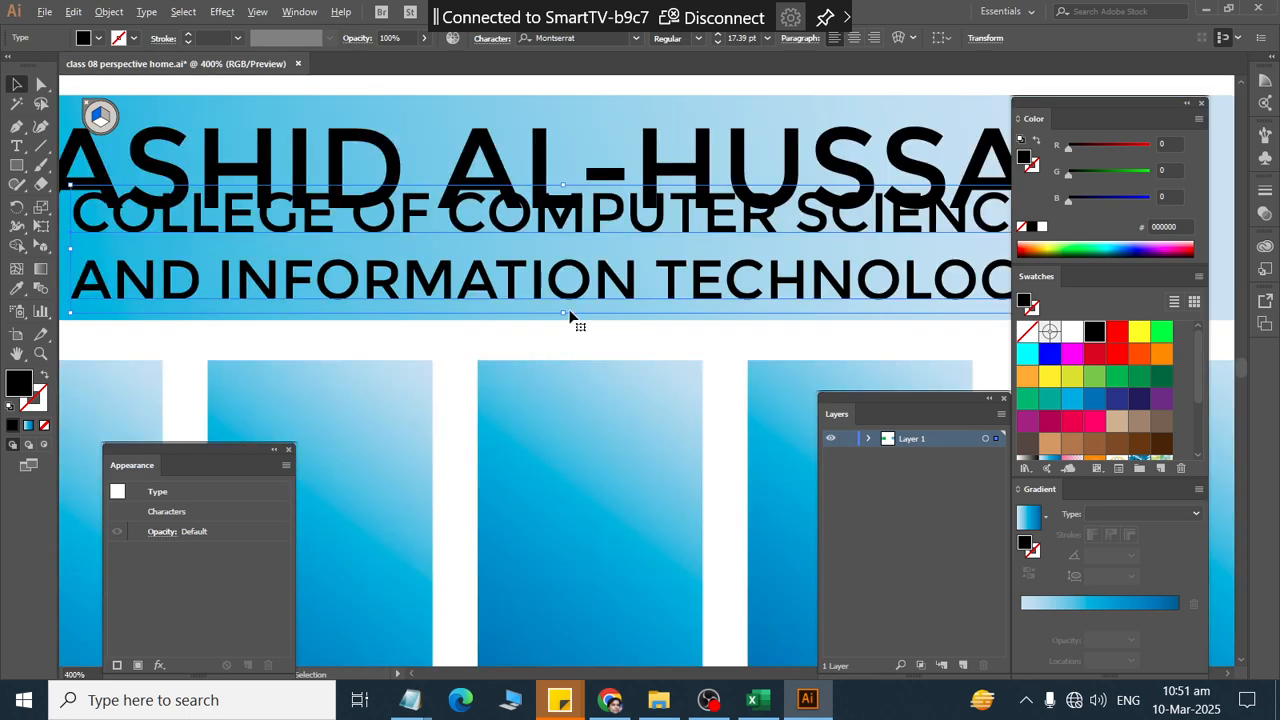
pyautogui.moveTo(560, 310); pyautogui.dragTo(590, 272)
pyautogui.press('Down')
pyautogui.press('Down')
pyautogui.press('Down')
pyautogui.press('Down')
pyautogui.press('Down')
pyautogui.press('Down')
pyautogui.press('Down')
pyautogui.press('Down')
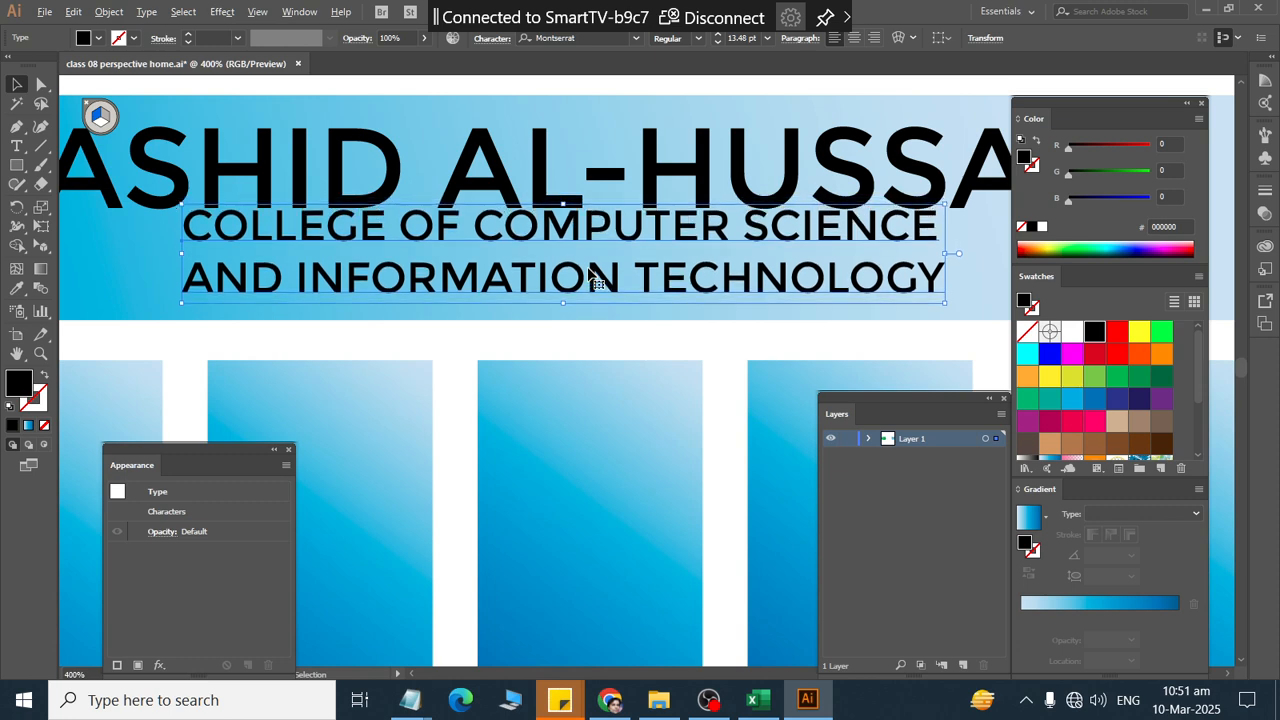
pyautogui.scroll(-3, 588, 272)
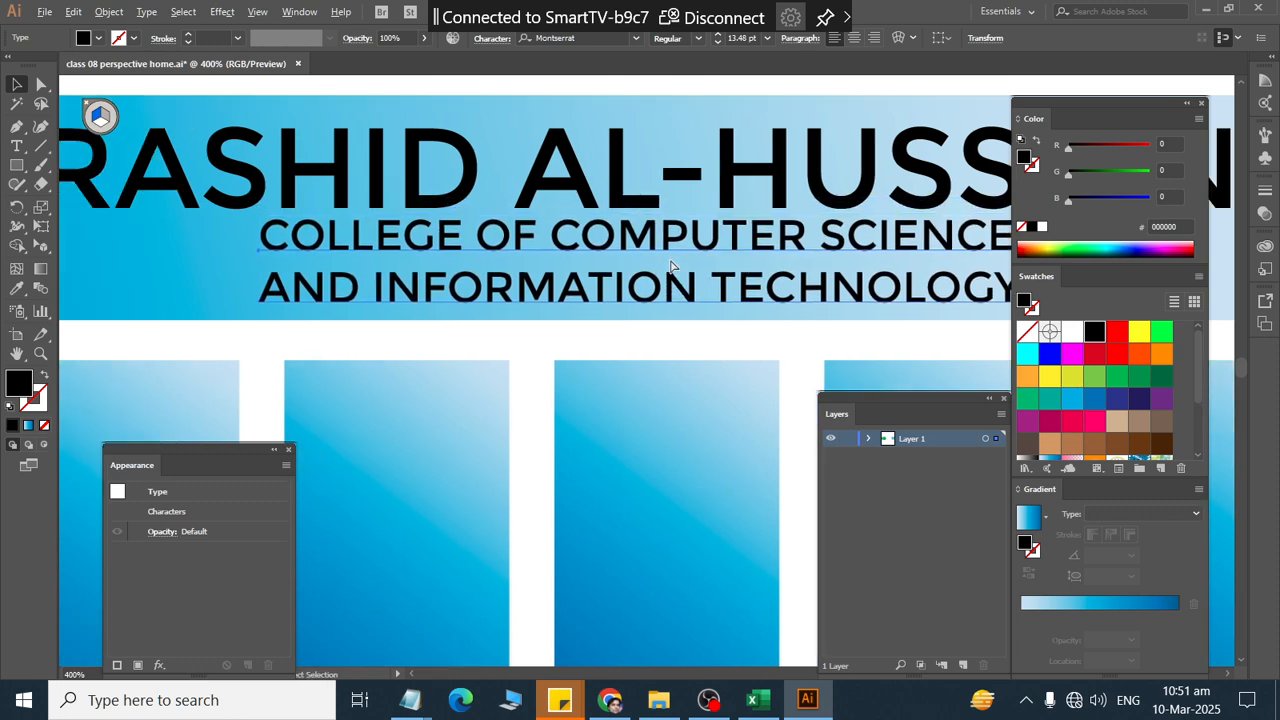
pyautogui.hscroll(4, 671, 266)
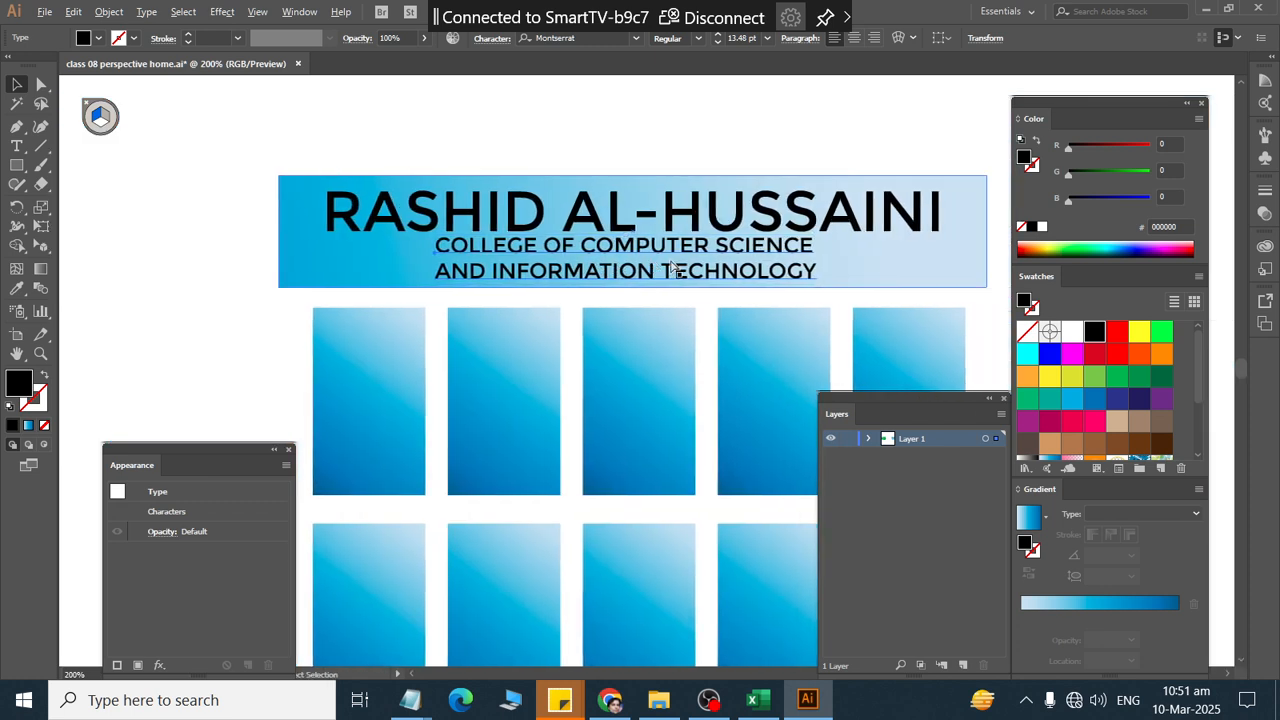
pyautogui.click(577, 140)
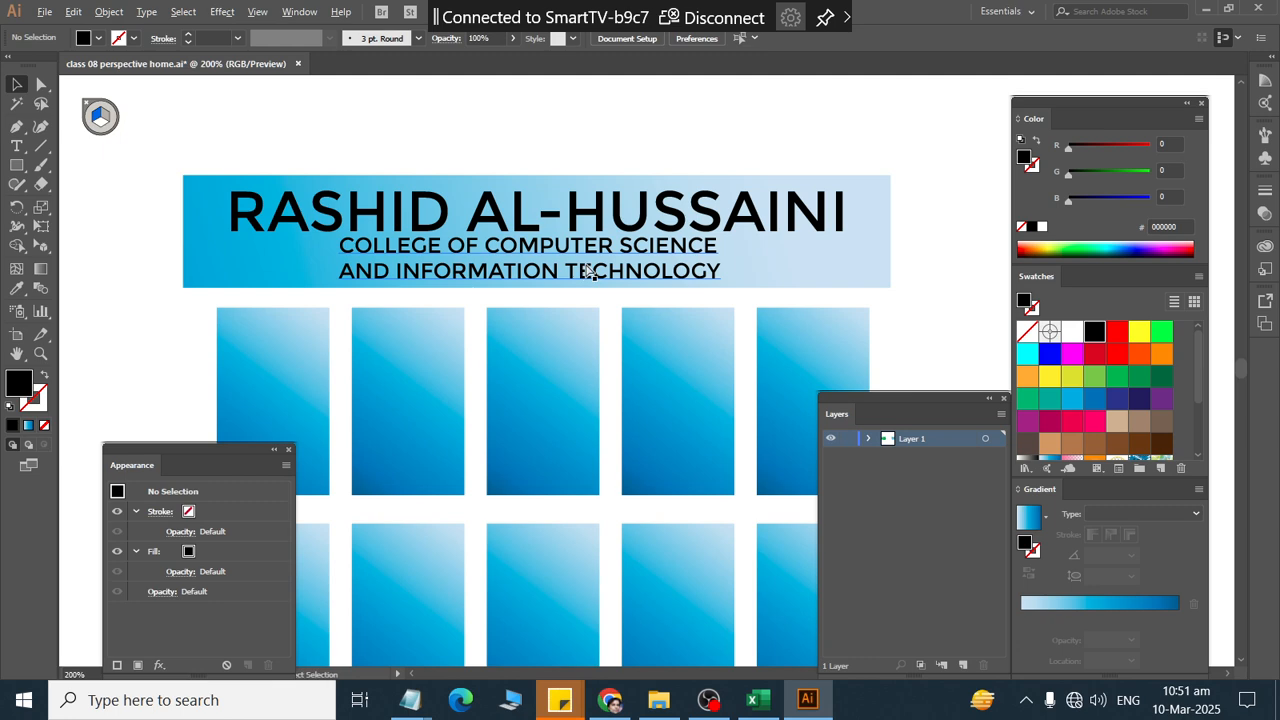
pyautogui.hscroll(-2, 587, 262)
pyautogui.scroll(-2, 483, 220)
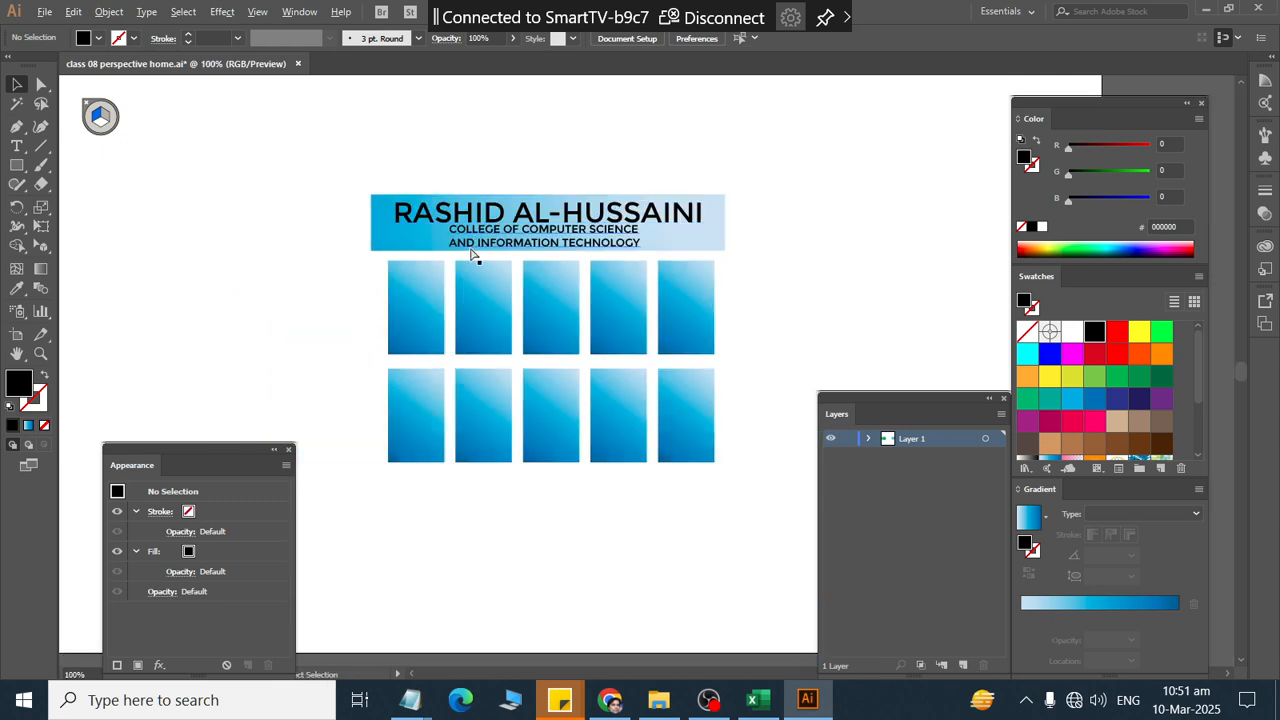
pyautogui.hscroll(-3, 475, 257)
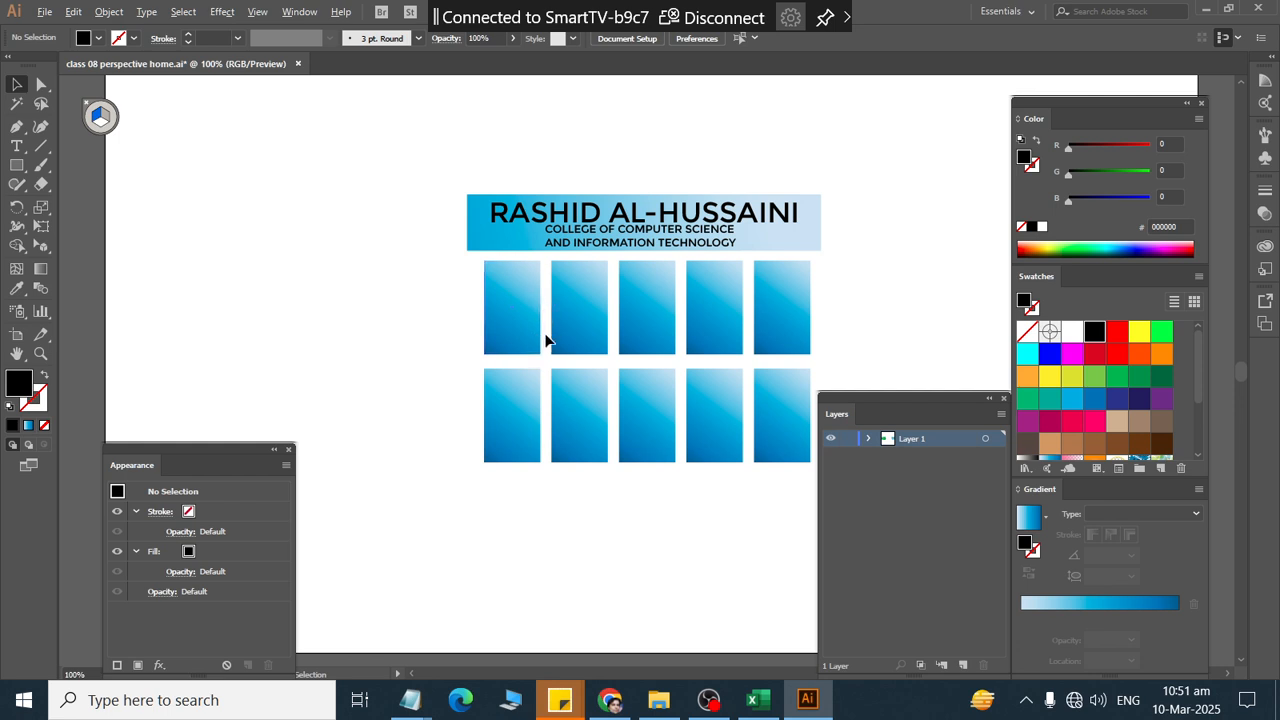
pyautogui.scroll(3, 541, 312)
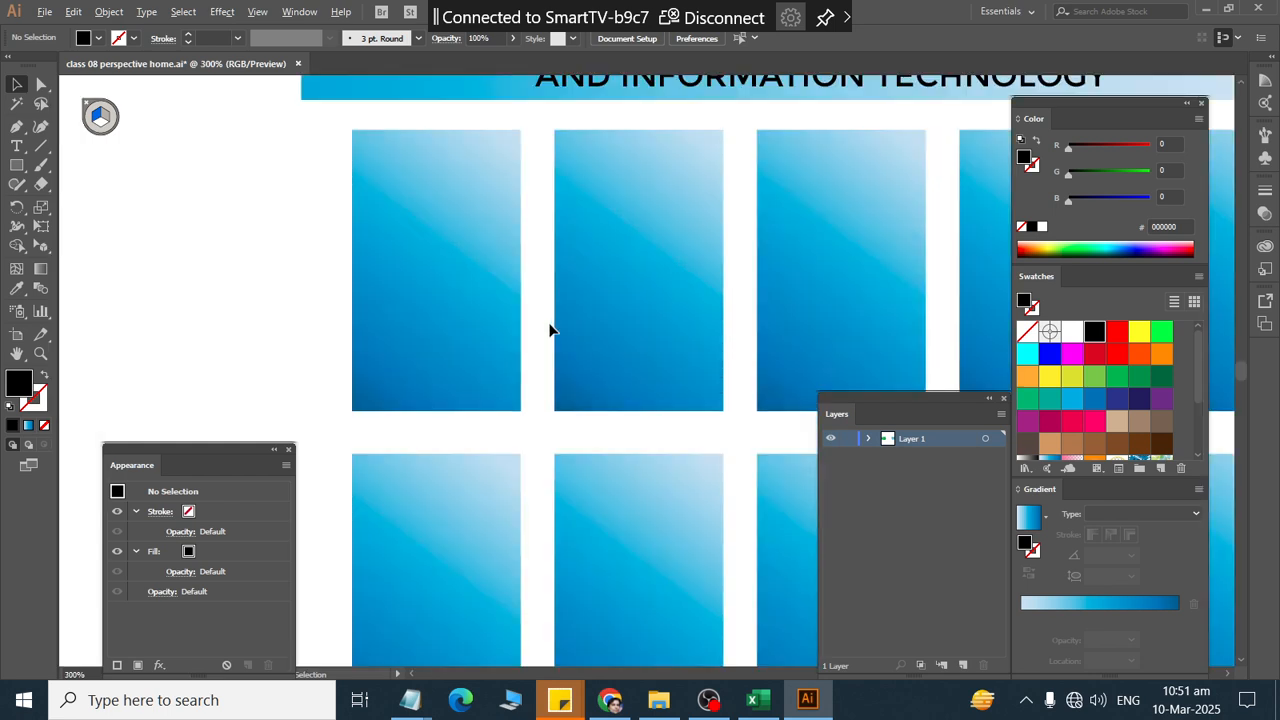
pyautogui.scroll(-2, 549, 330)
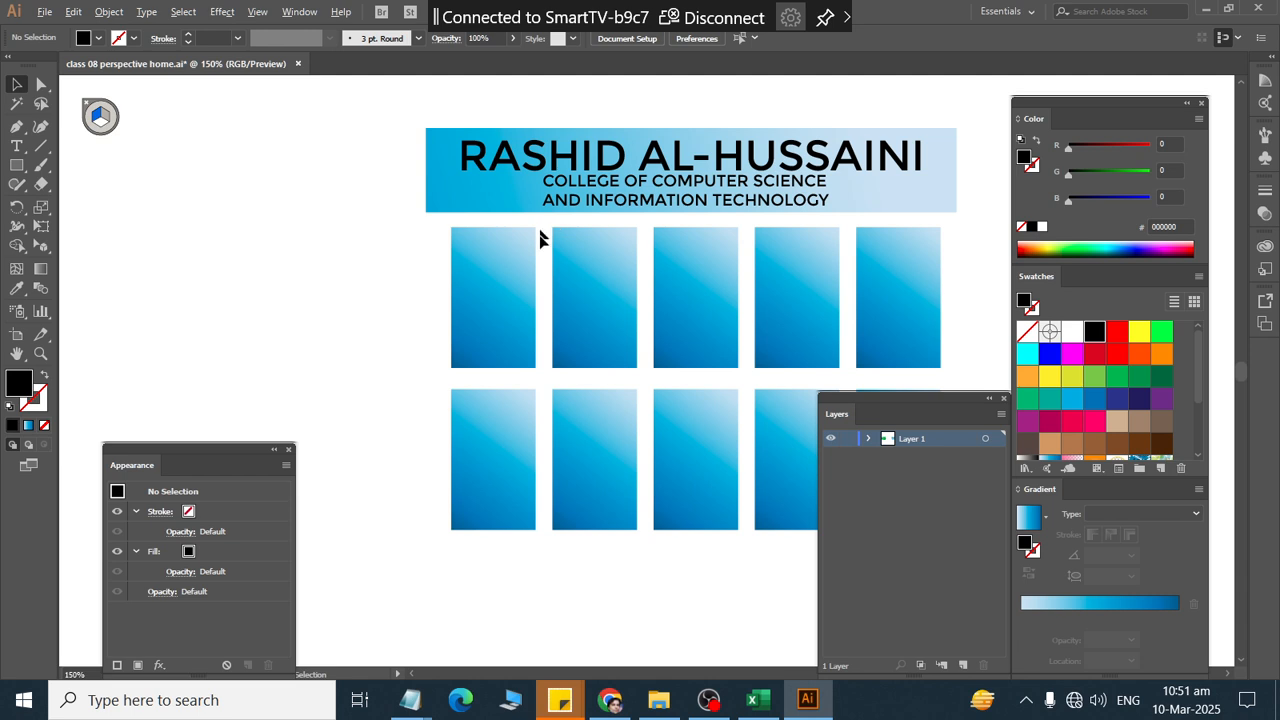
# Step: Delete every window rectangle except the first one in the upper row
pyautogui.moveTo(540, 238); pyautogui.dragTo(962, 568)
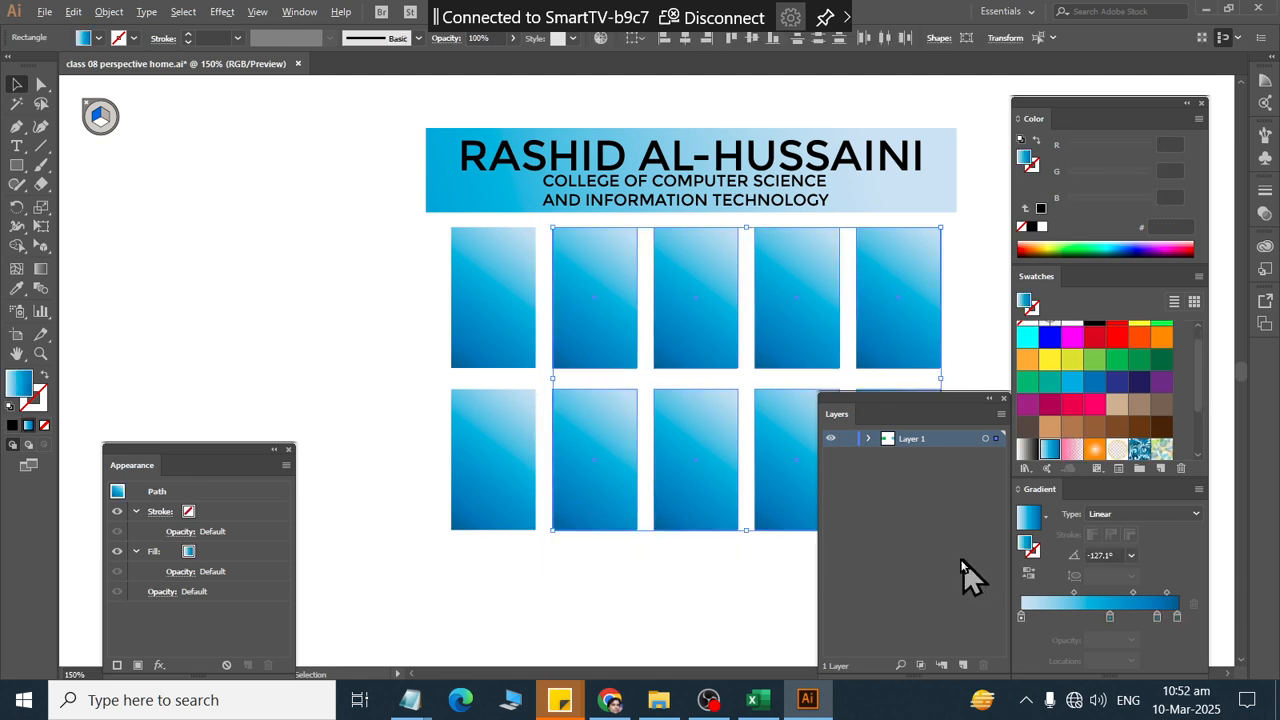
pyautogui.press('Delete')
pyautogui.moveTo(629, 566); pyautogui.dragTo(384, 434)
pyautogui.press('Delete')
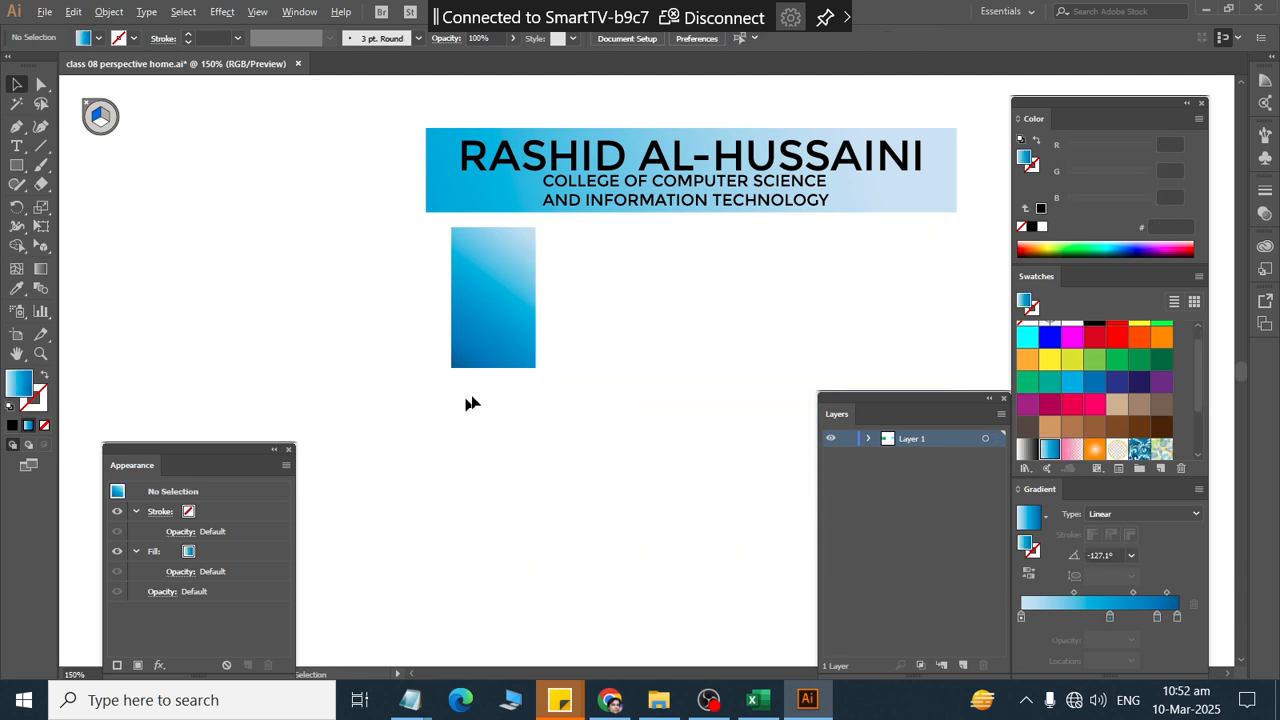
# Step: Add an inner copy of the remaining window rectangle with an Offset Path of -5 px
pyautogui.click(513, 314)
pyautogui.click(109, 11)
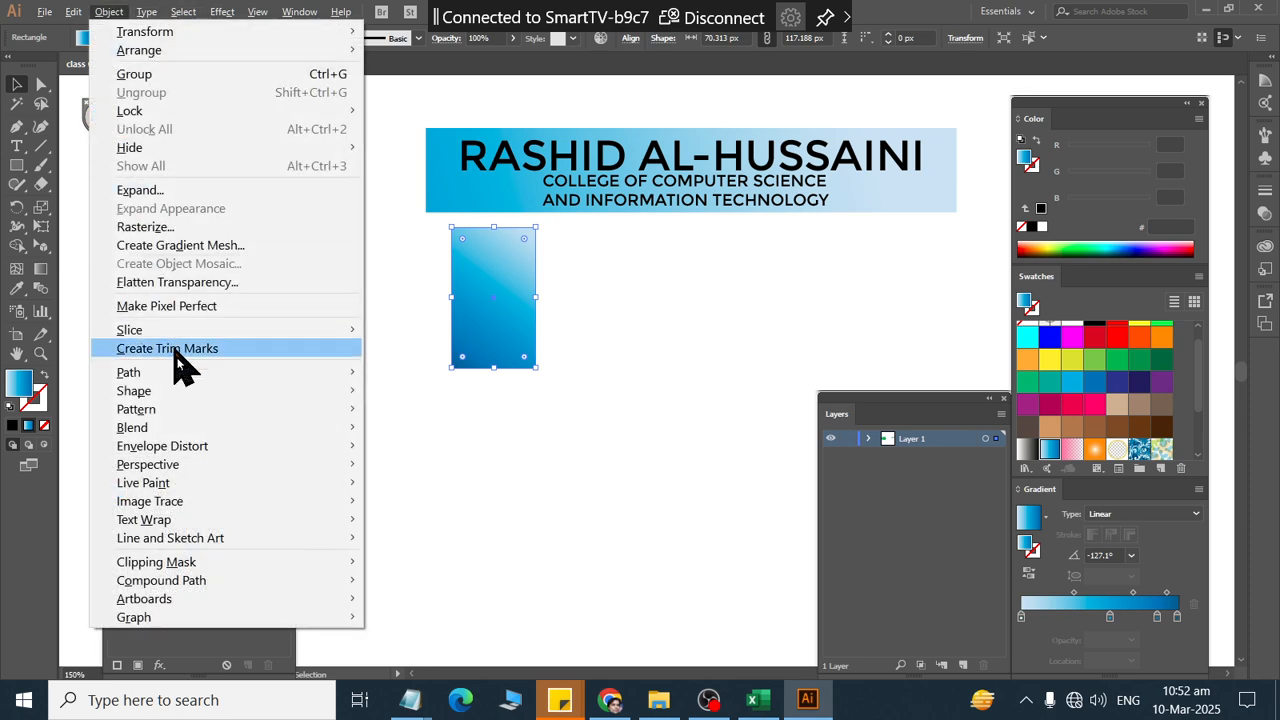
pyautogui.moveTo(180, 373)
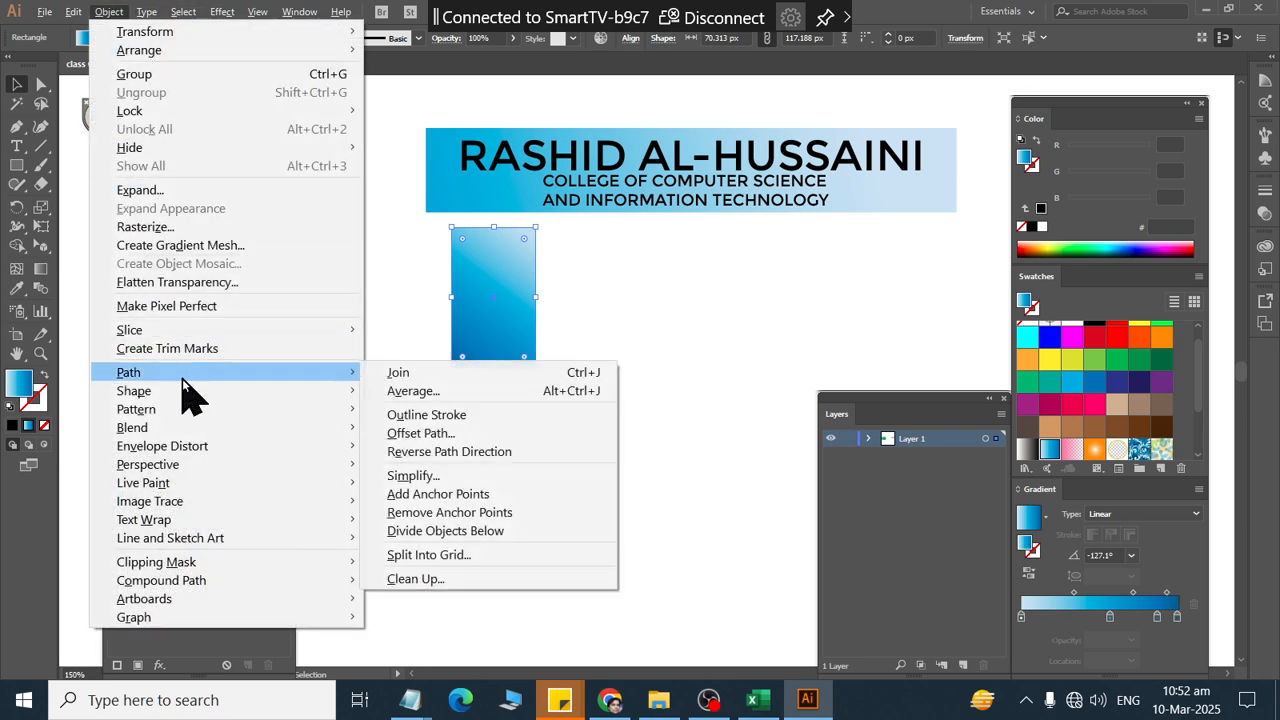
pyautogui.click(522, 433)
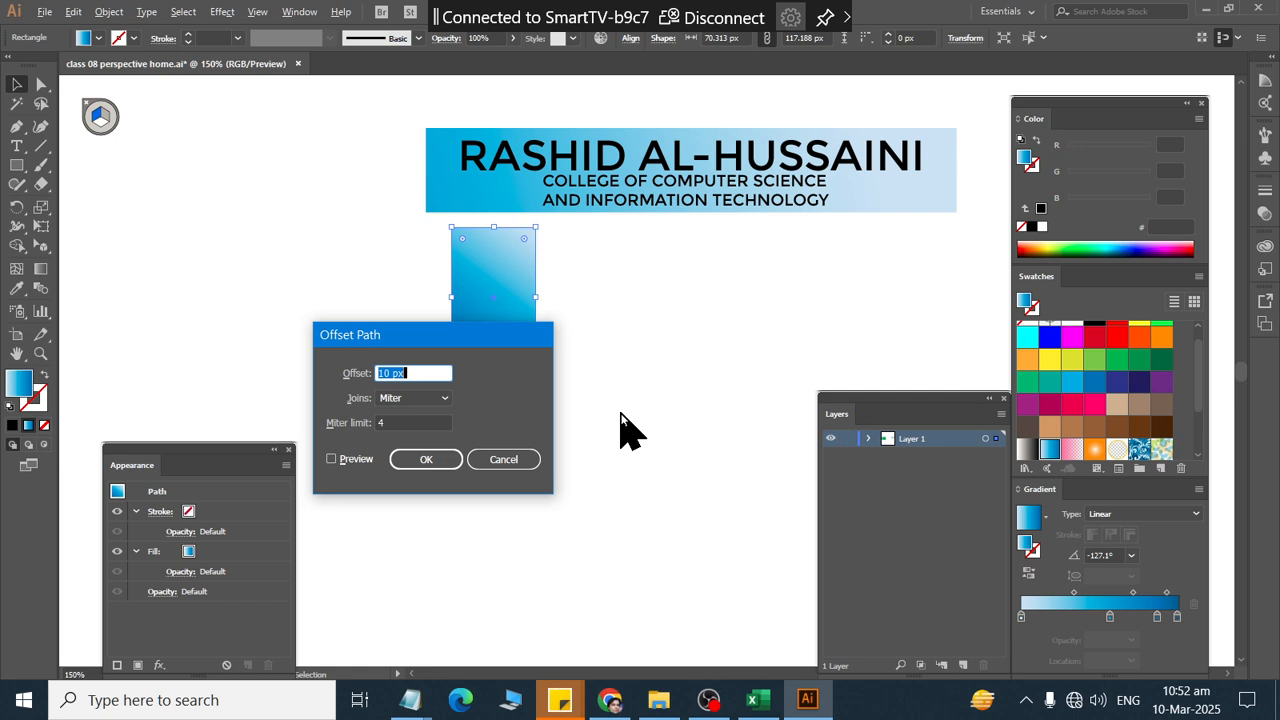
pyautogui.write('-5PX')
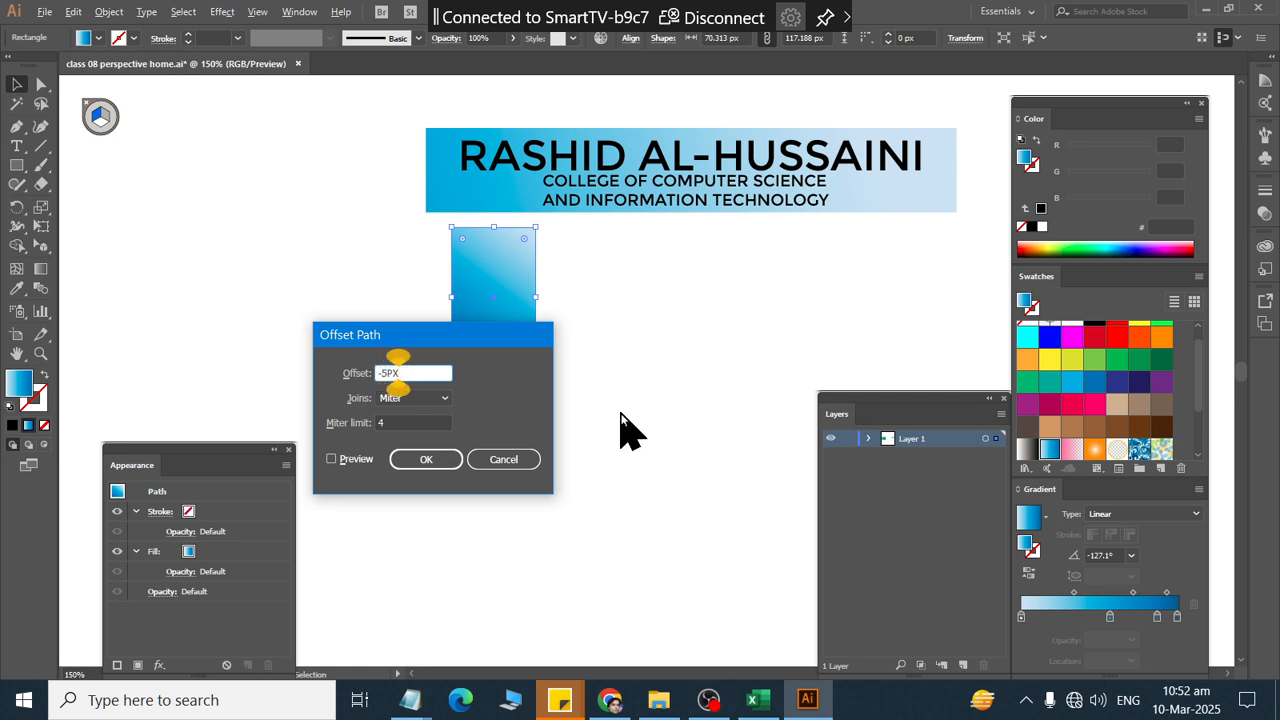
pyautogui.press('capslock')
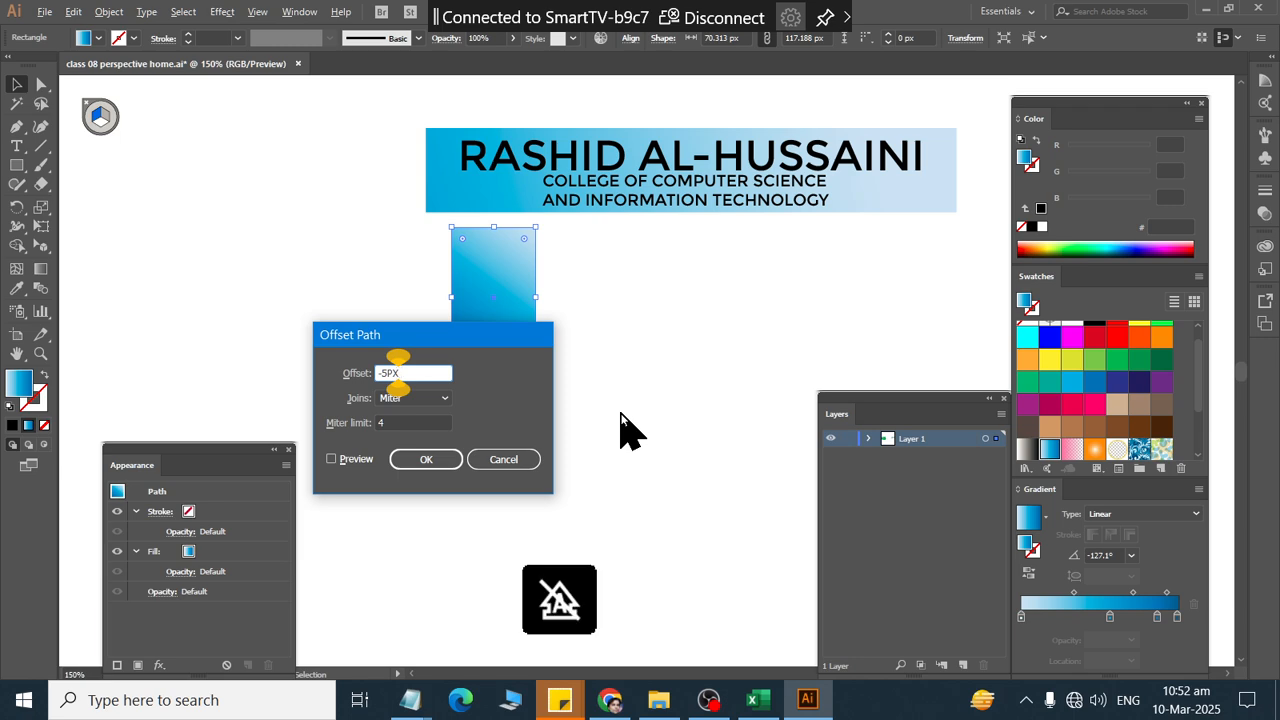
pyautogui.click(358, 461)
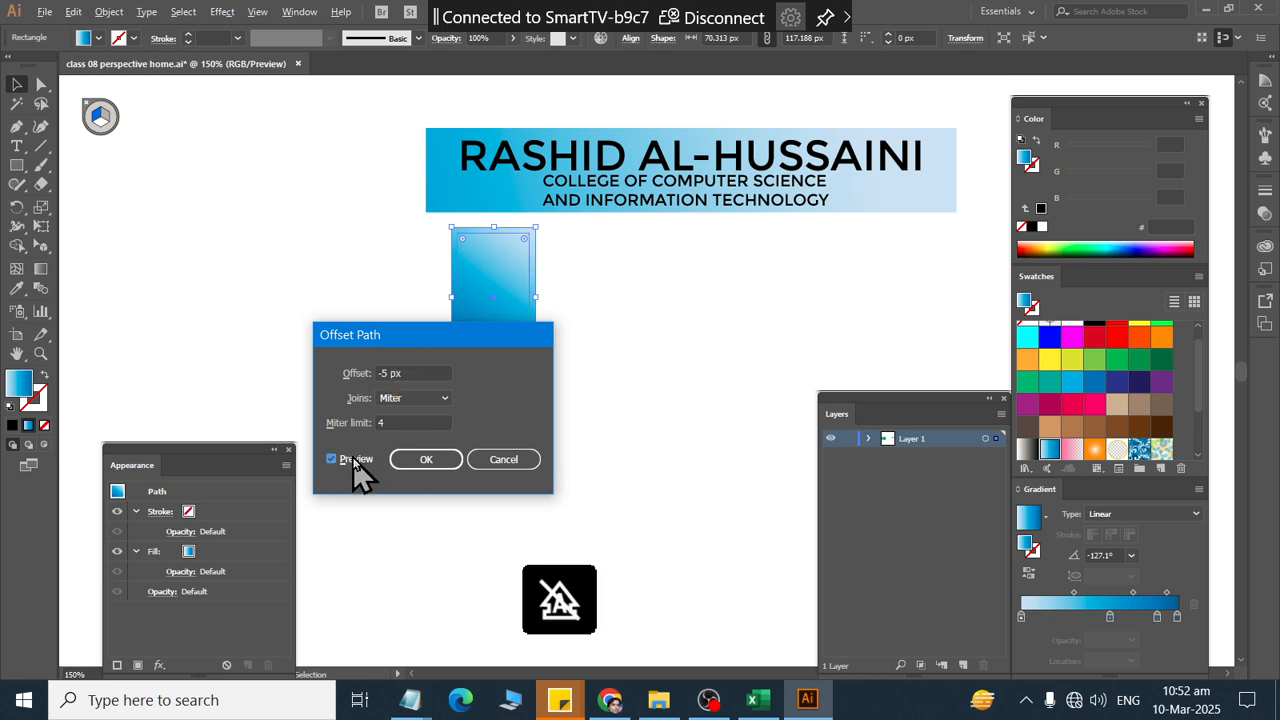
pyautogui.click(440, 459)
pyautogui.click(565, 368)
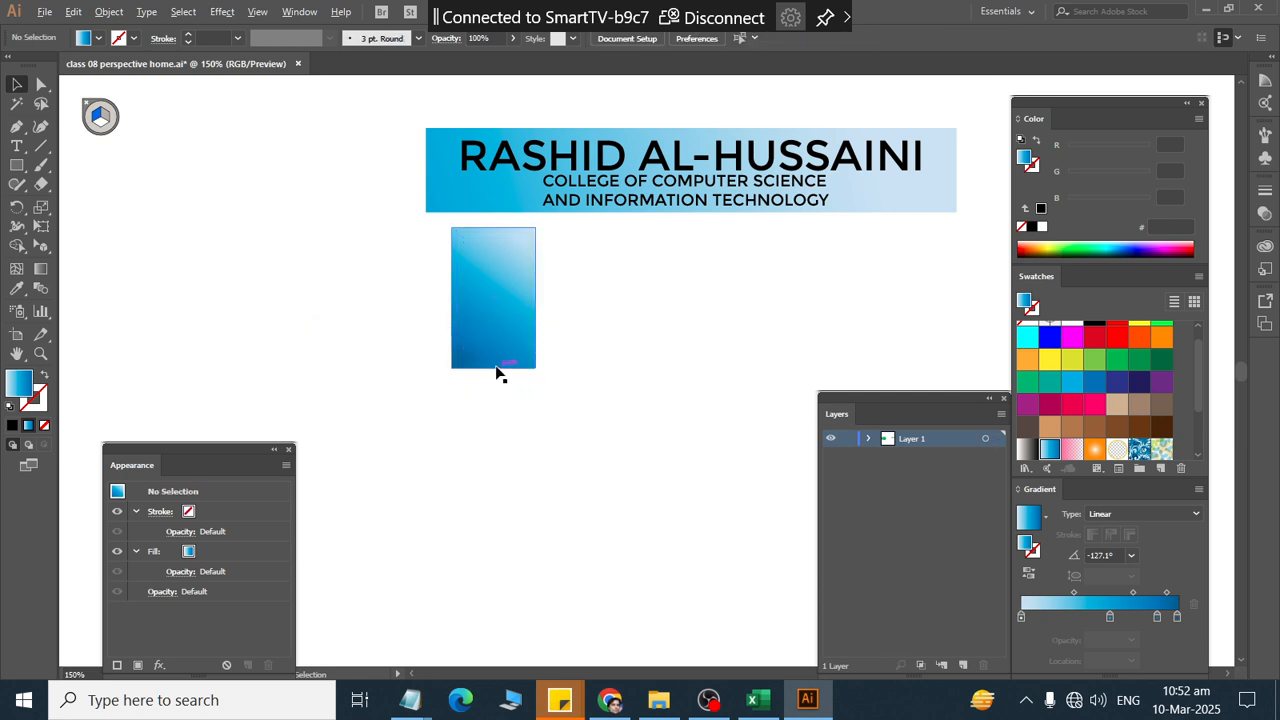
# Step: Fill the outer window rectangle with the white-to-black gradient swatch as a frame around the blue pane
pyautogui.click(497, 367)
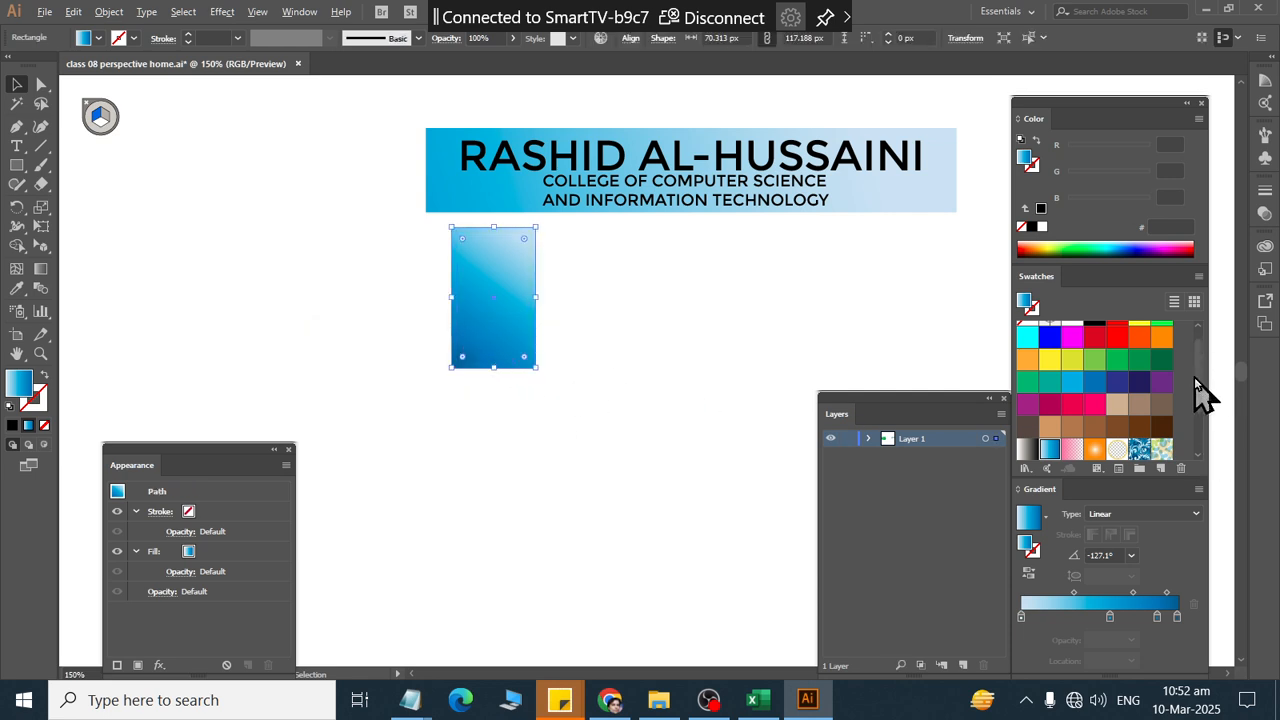
pyautogui.click(1027, 449)
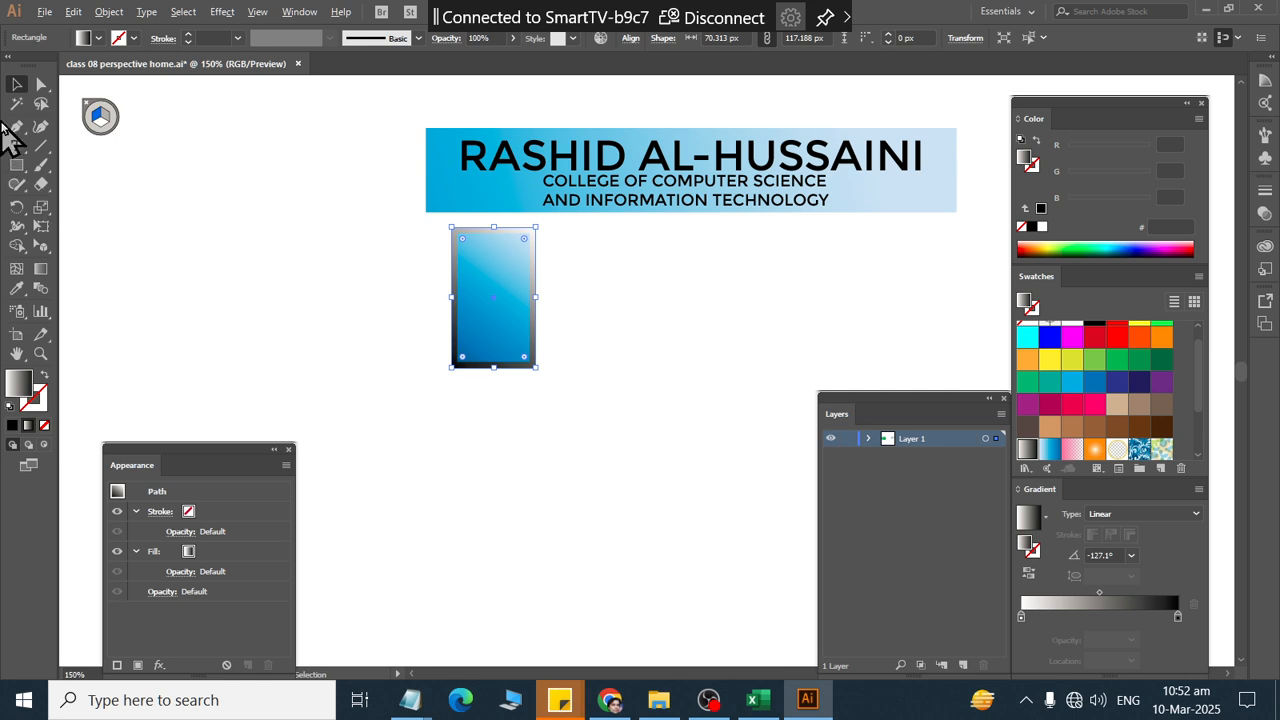
pyautogui.click(500, 478)
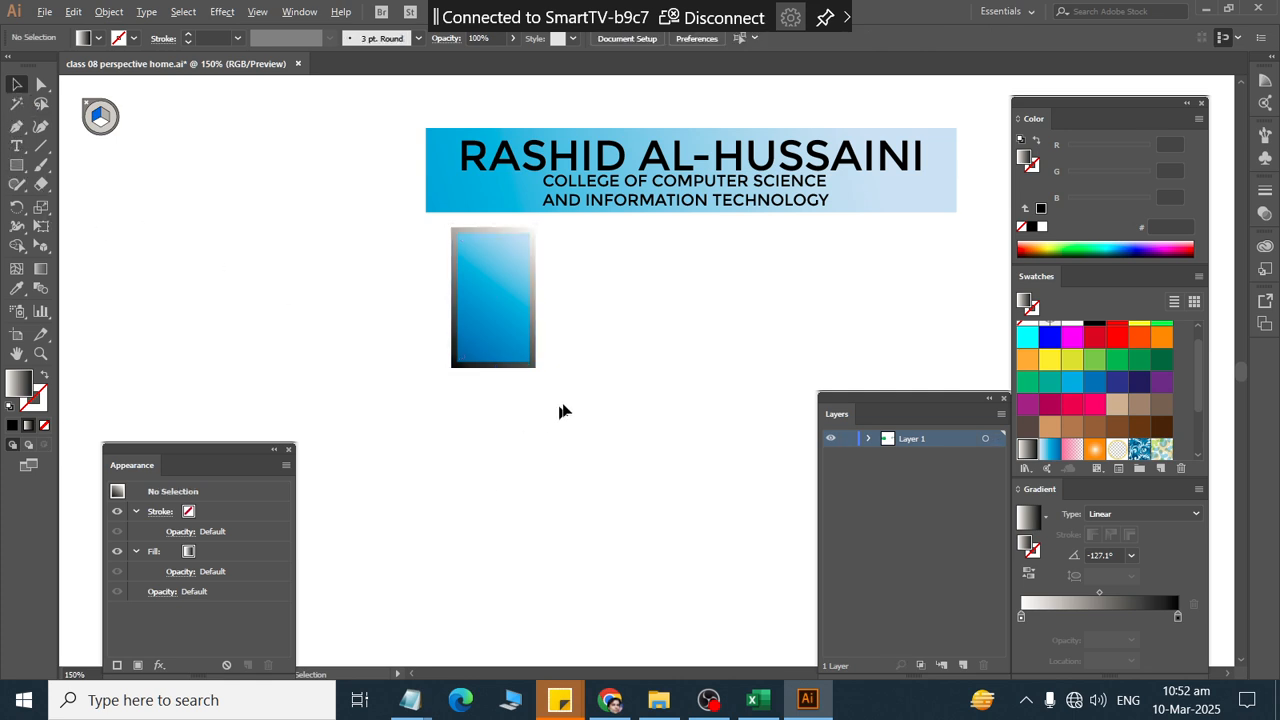
# Step: Duplicate the framed window to its right with a small gap and repeat the copy to make a row of five
pyautogui.moveTo(560, 411); pyautogui.dragTo(378, 217)
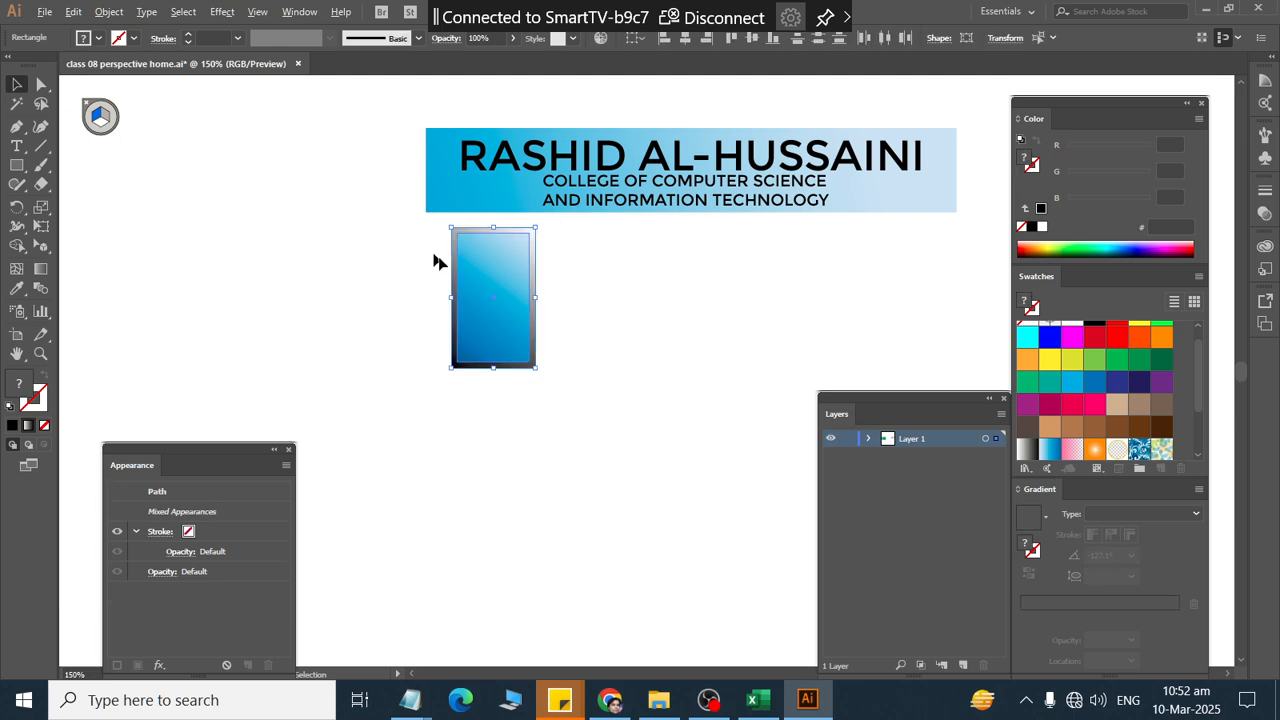
pyautogui.moveTo(515, 272); pyautogui.dragTo(609, 289)
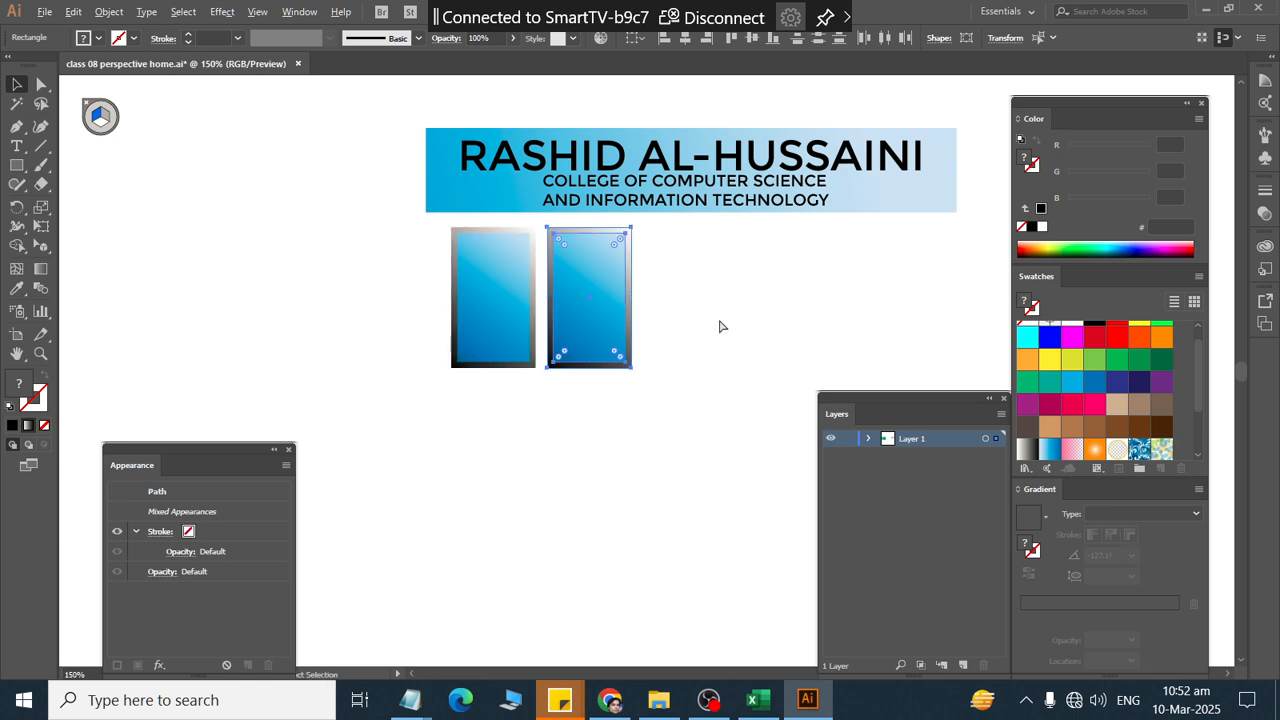
pyautogui.hotkey('ctrl', 'd')
pyautogui.hotkey('ctrl', 'd')
pyautogui.hotkey('ctrl', 'd')
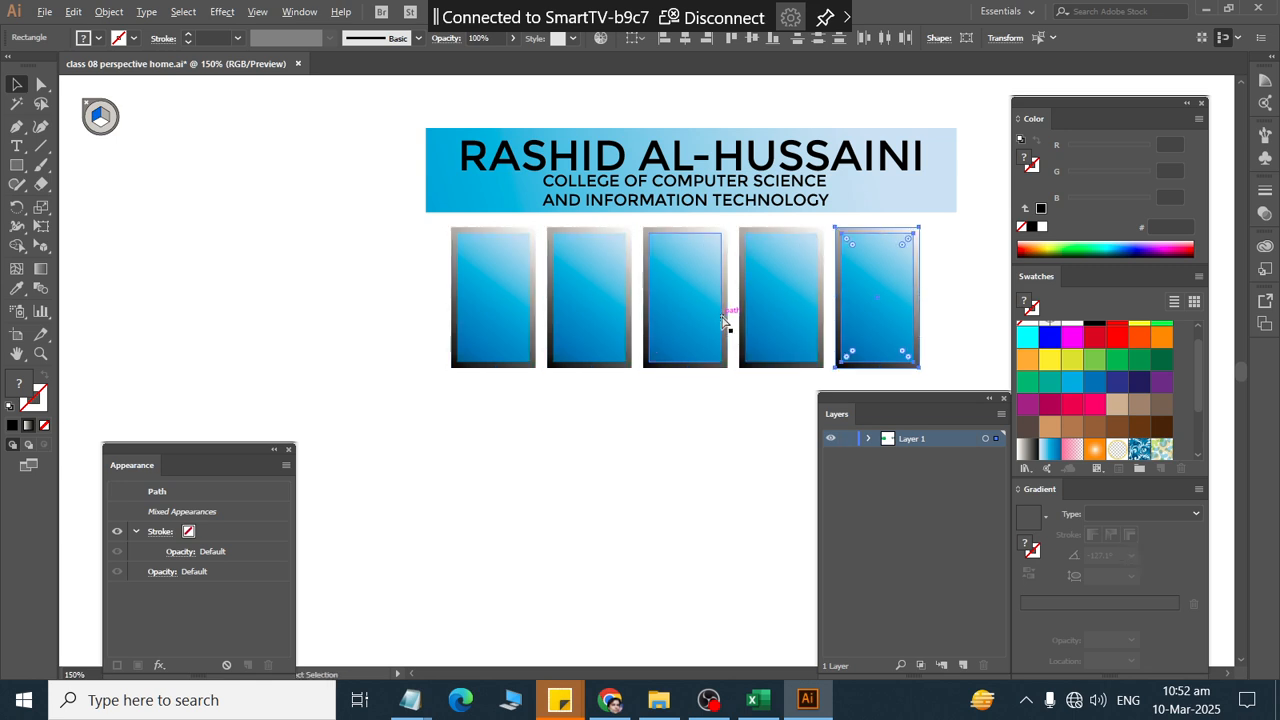
# Step: Duplicate the row of five framed windows directly below, aligned with the first row
pyautogui.scroll(-2, 748, 316)
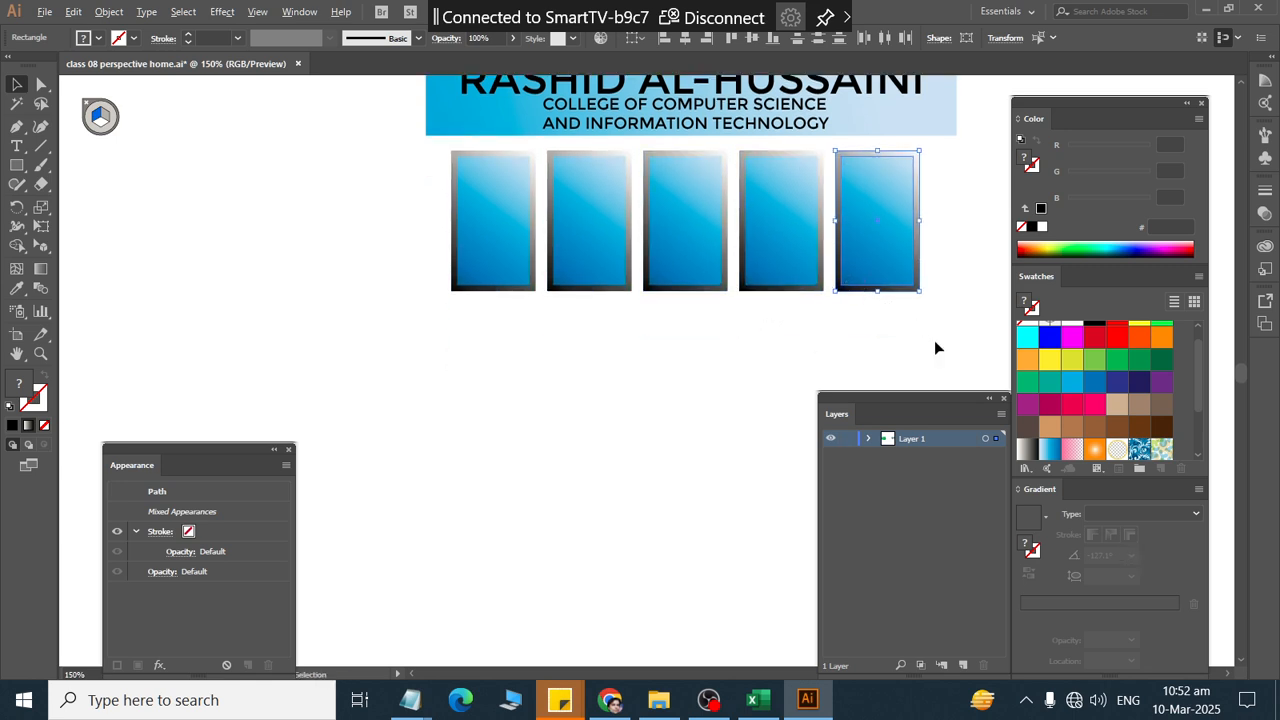
pyautogui.moveTo(935, 341); pyautogui.dragTo(589, 197)
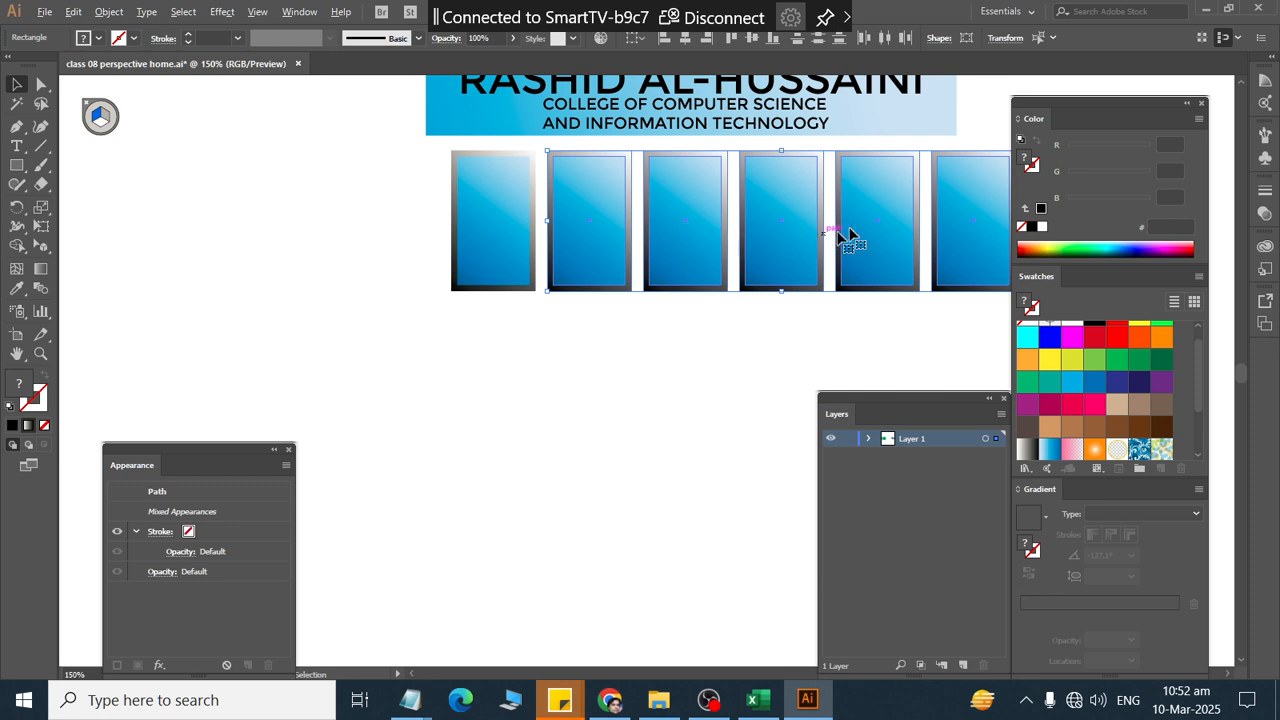
pyautogui.moveTo(840, 235); pyautogui.dragTo(760, 380)
pyautogui.scroll(-2, 704, 398)
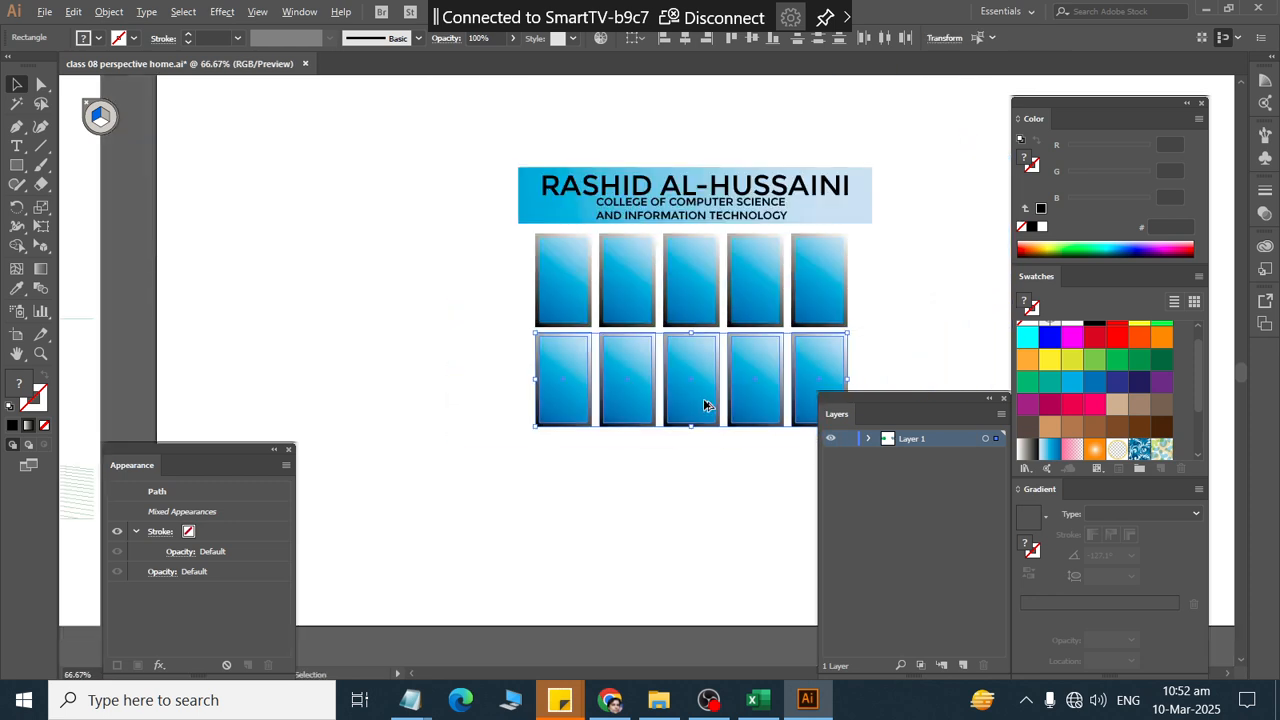
pyautogui.scroll(2, 866, 235)
# Step: Add an inner copy of the wide sign rectangle with an Offset Path of -5 px
pyautogui.click(723, 324)
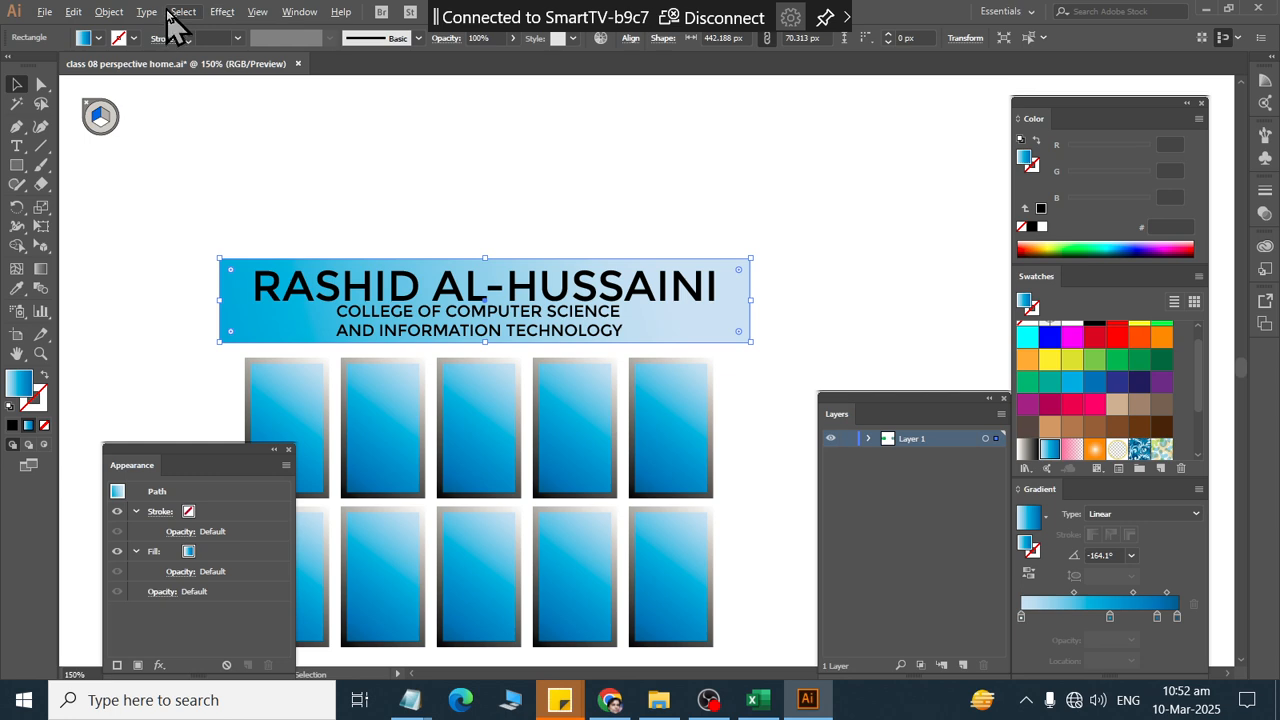
pyautogui.click(110, 12)
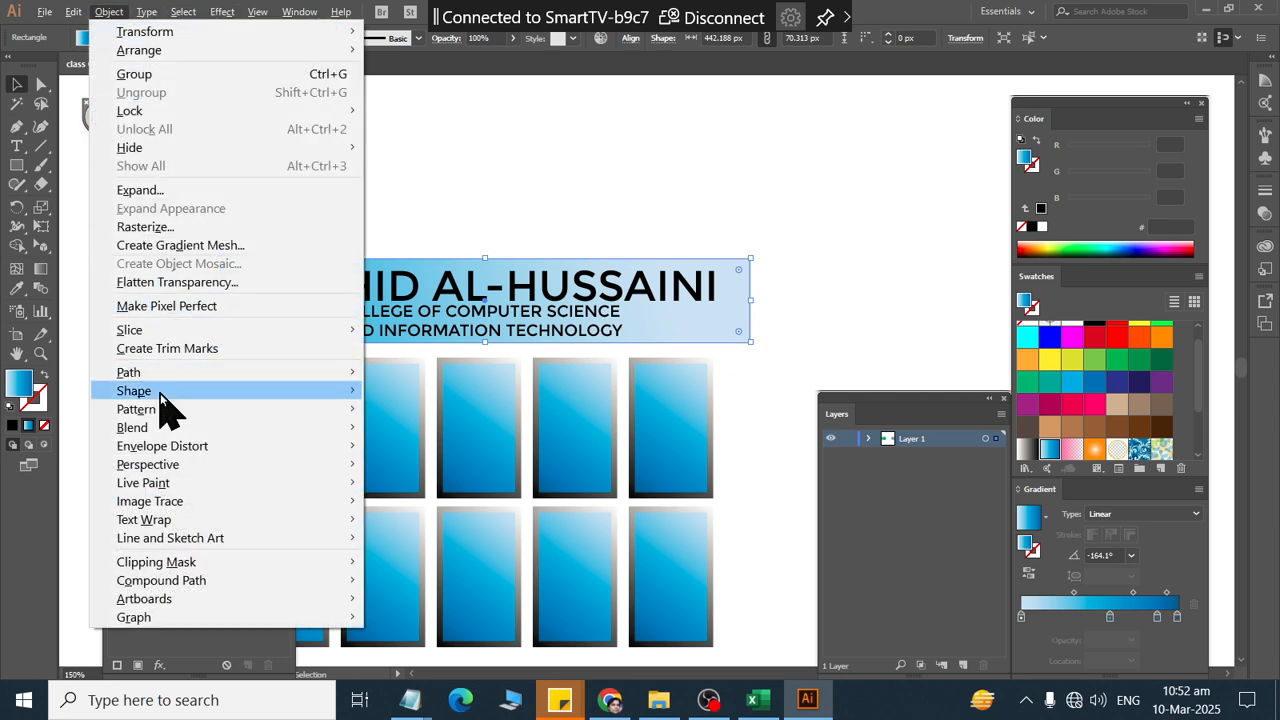
pyautogui.moveTo(166, 375)
pyautogui.click(430, 433)
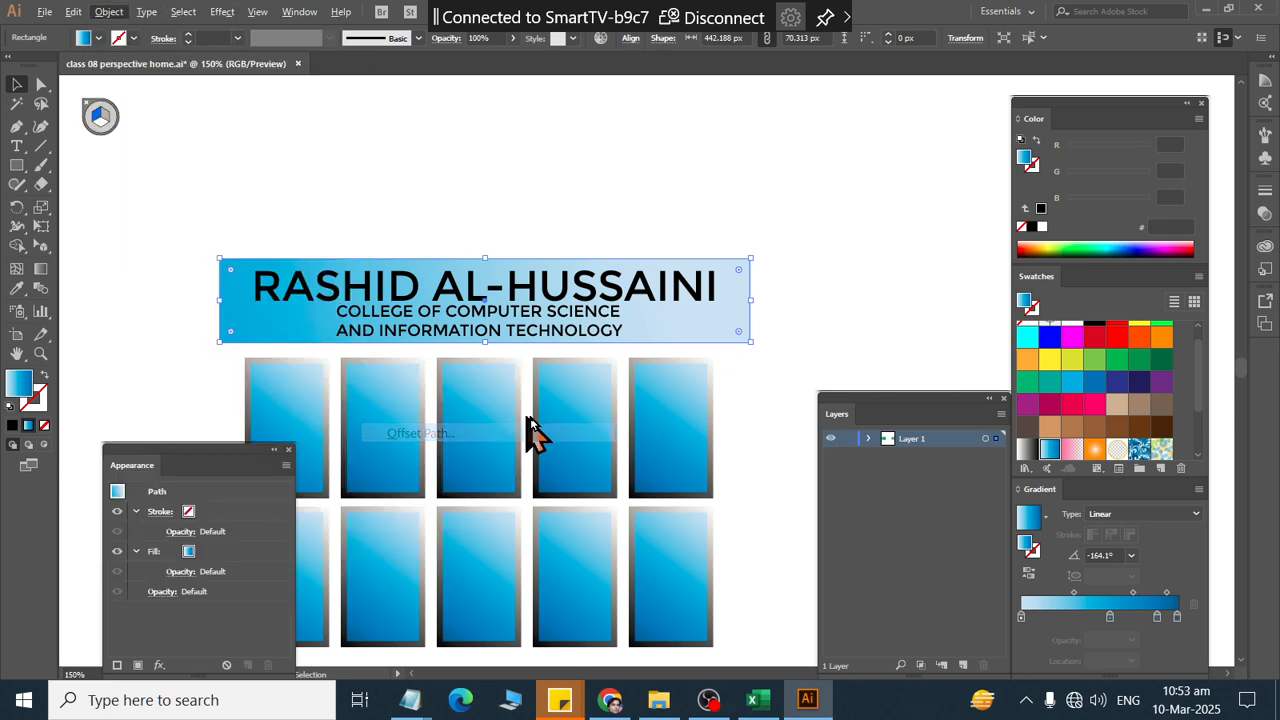
pyautogui.write('-5px')
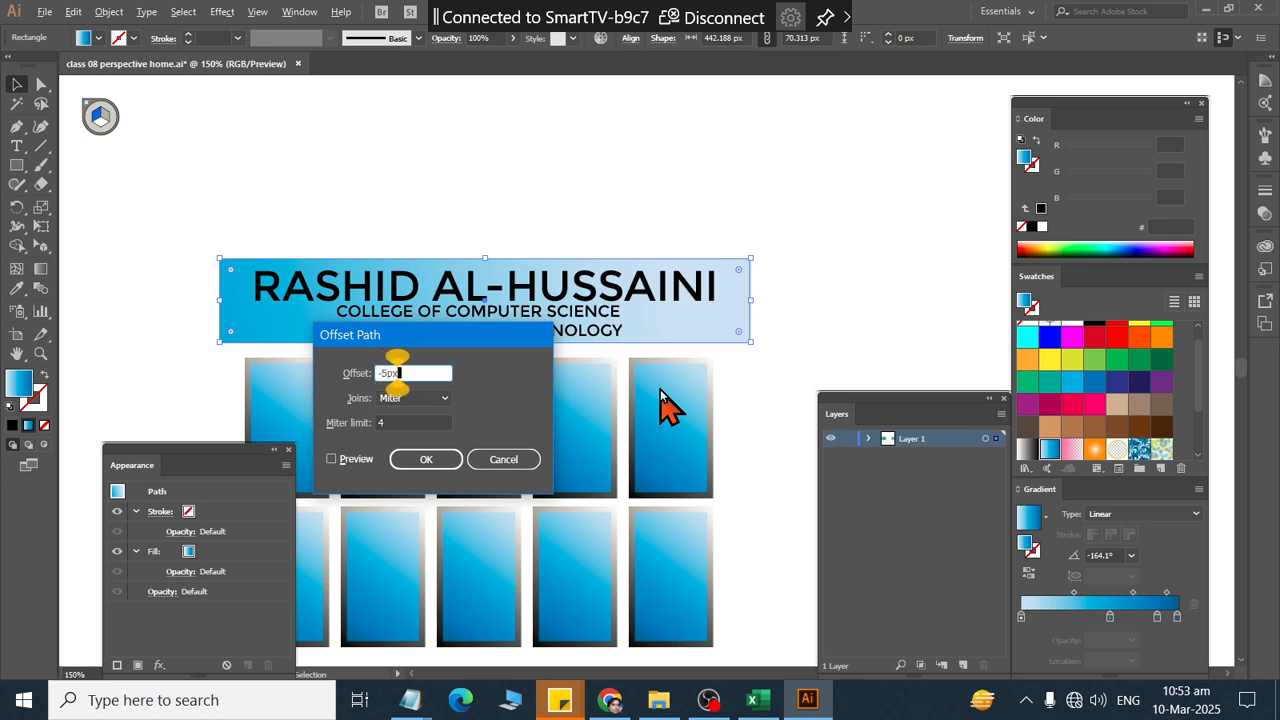
pyautogui.click(421, 462)
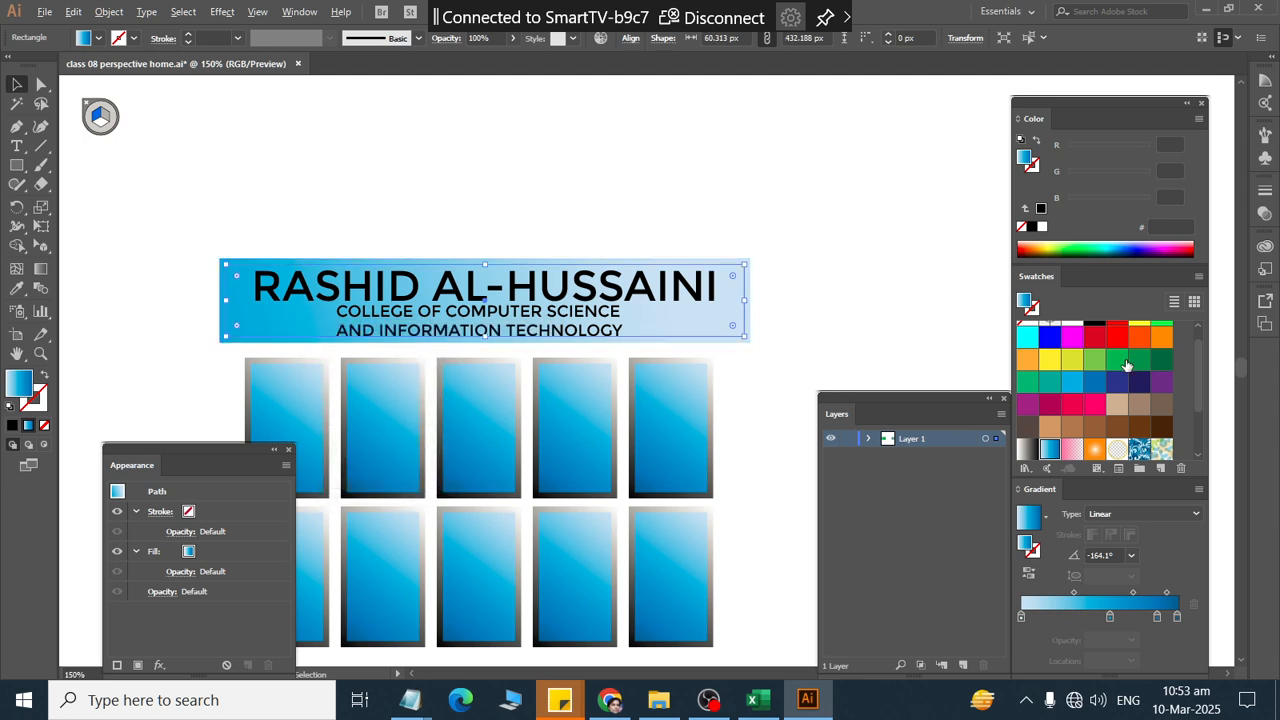
# Step: Fill the outer sign rectangle with the white-to-black gradient and redraw it diagonally from the upper right to the lower left
pyautogui.click(718, 345)
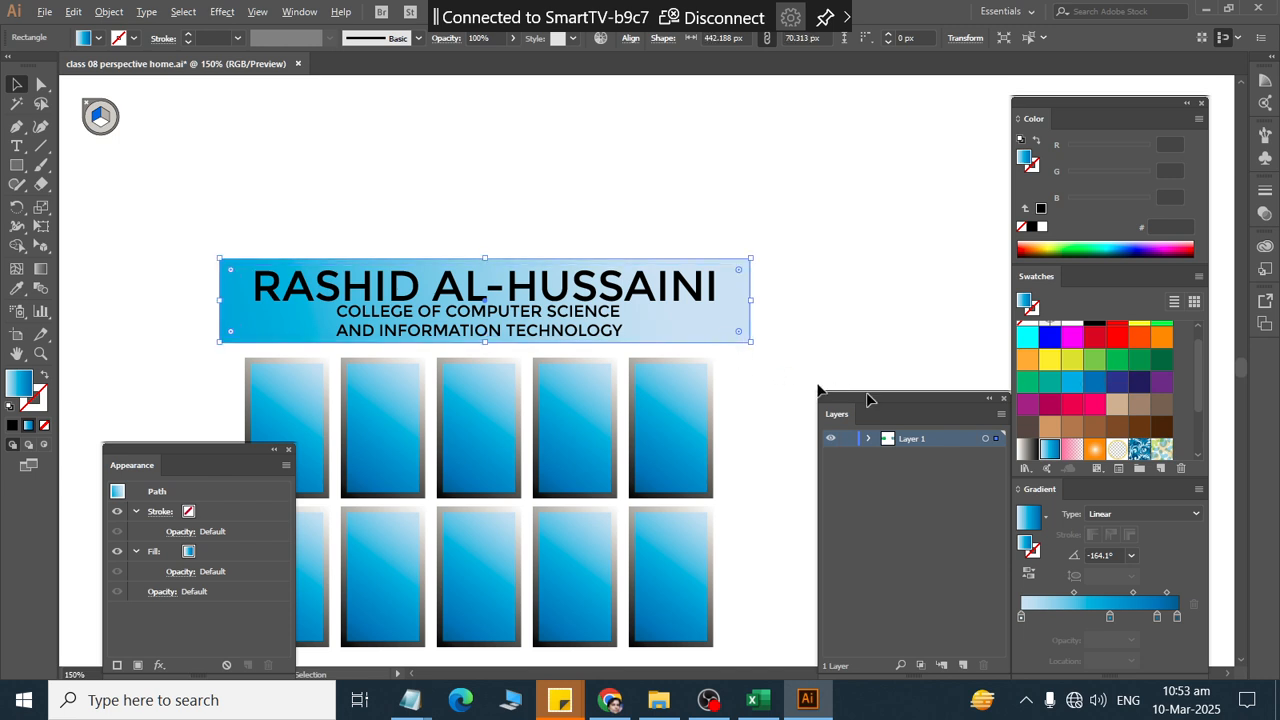
pyautogui.click(1026, 449)
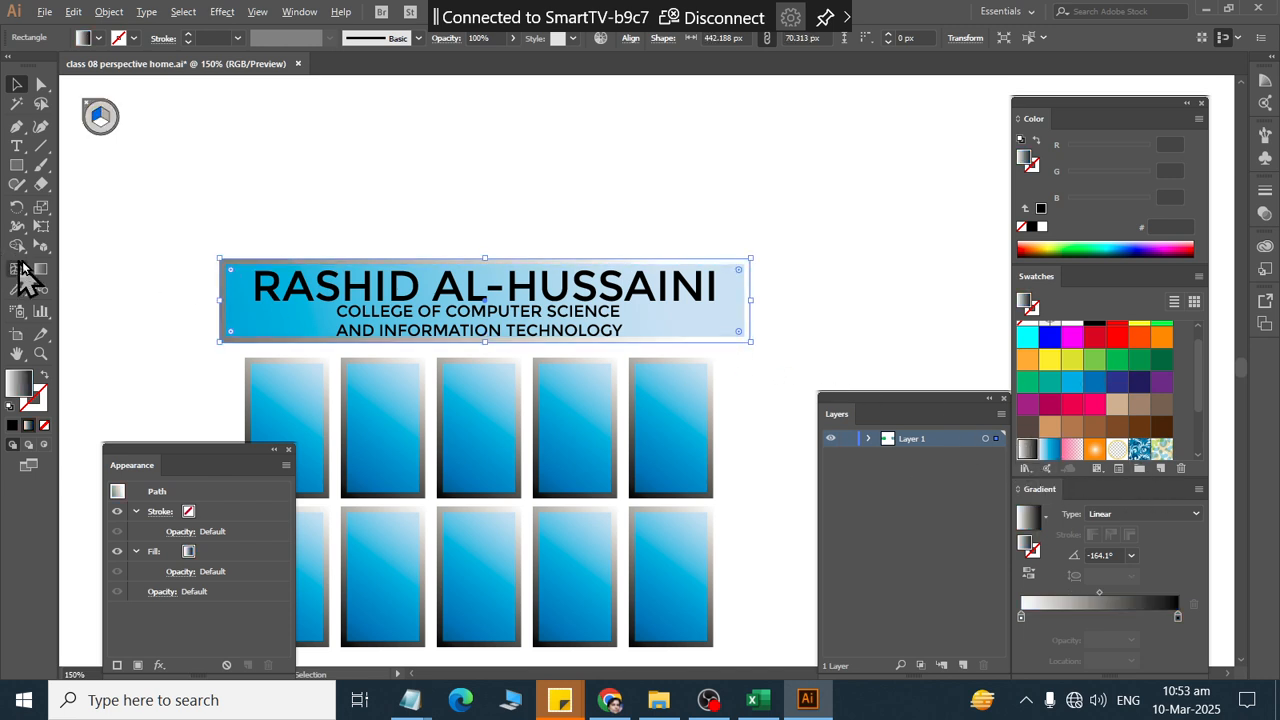
pyautogui.click(40, 270)
pyautogui.moveTo(691, 246); pyautogui.dragTo(192, 376)
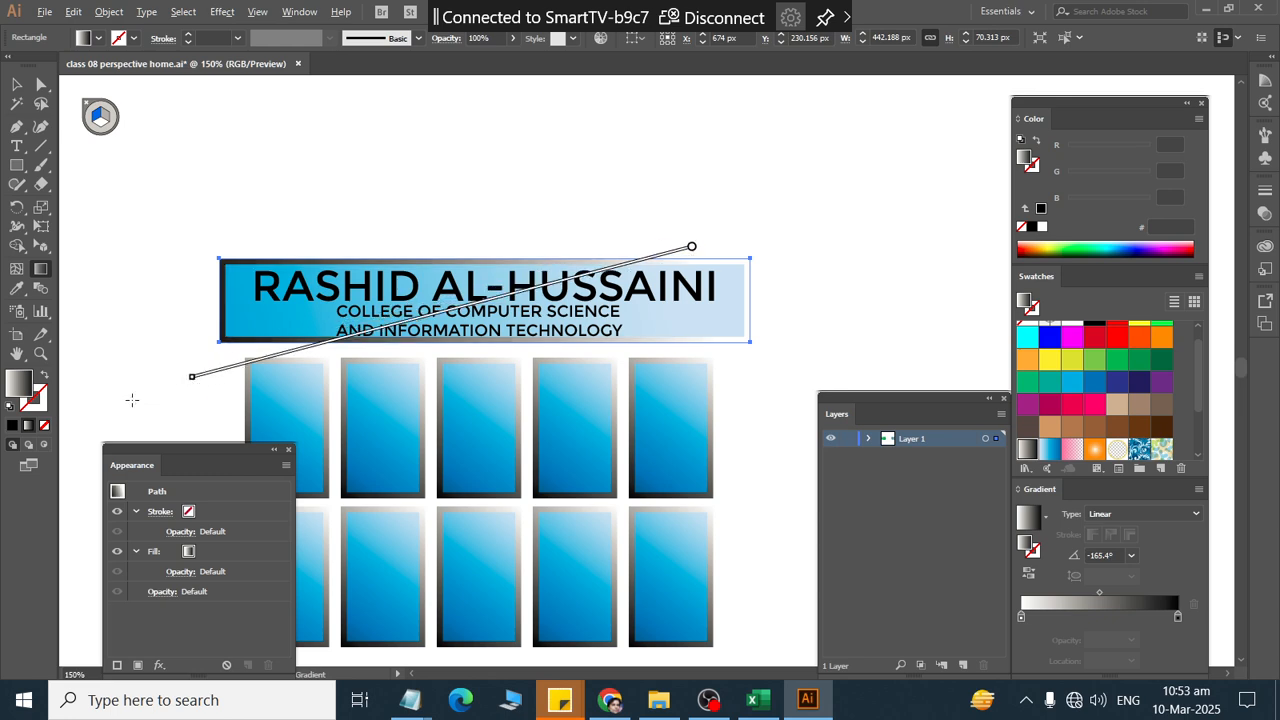
pyautogui.click(17, 84)
pyautogui.click(263, 243)
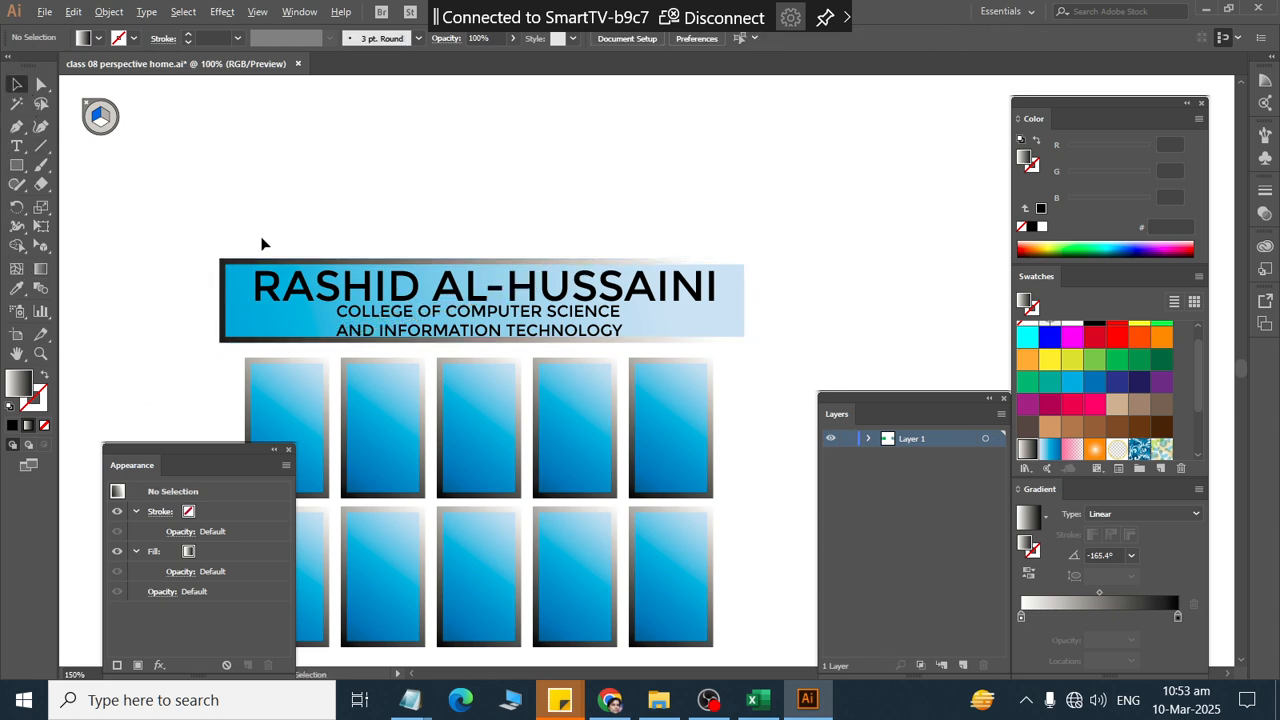
# Step: Select the whole facade, sign and both window rows, and activate the Perspective Selection tool
pyautogui.hotkey('ctrl', '-')
pyautogui.hotkey('ctrl', '-')
pyautogui.hscroll(-10, 300, 285)
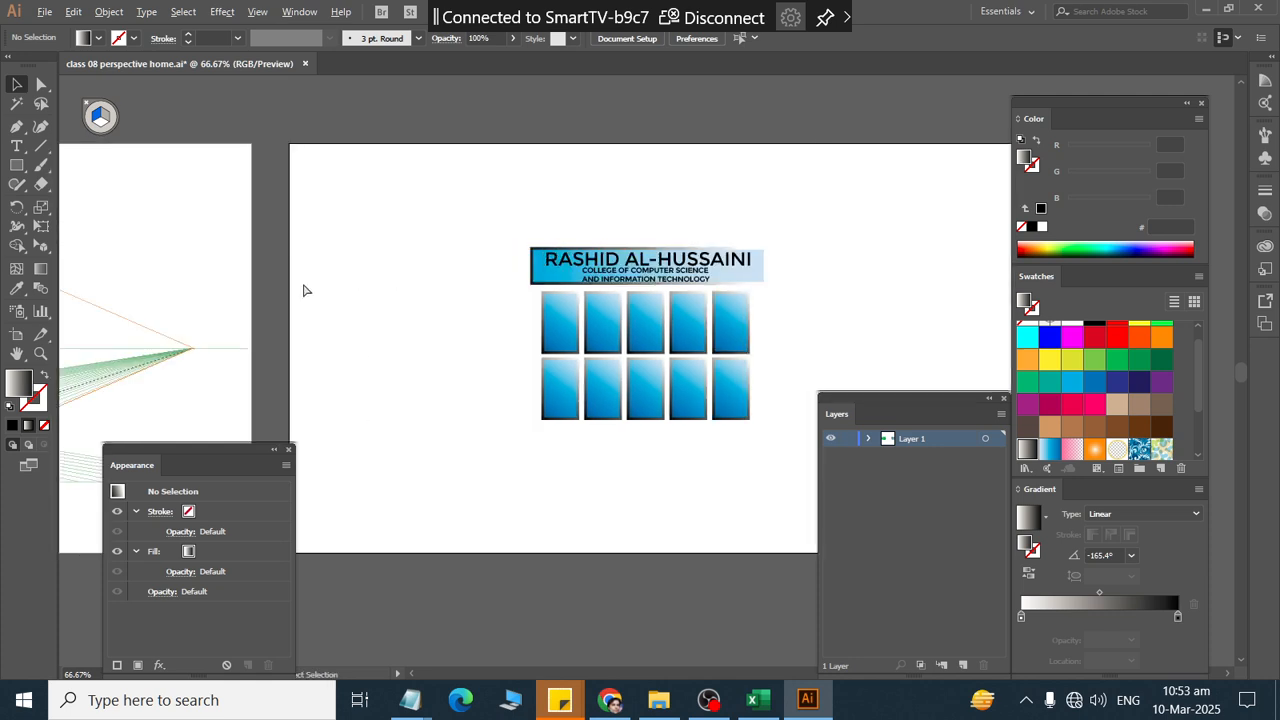
pyautogui.scroll(-1, 312, 290)
pyautogui.hscroll(-3, 334, 283)
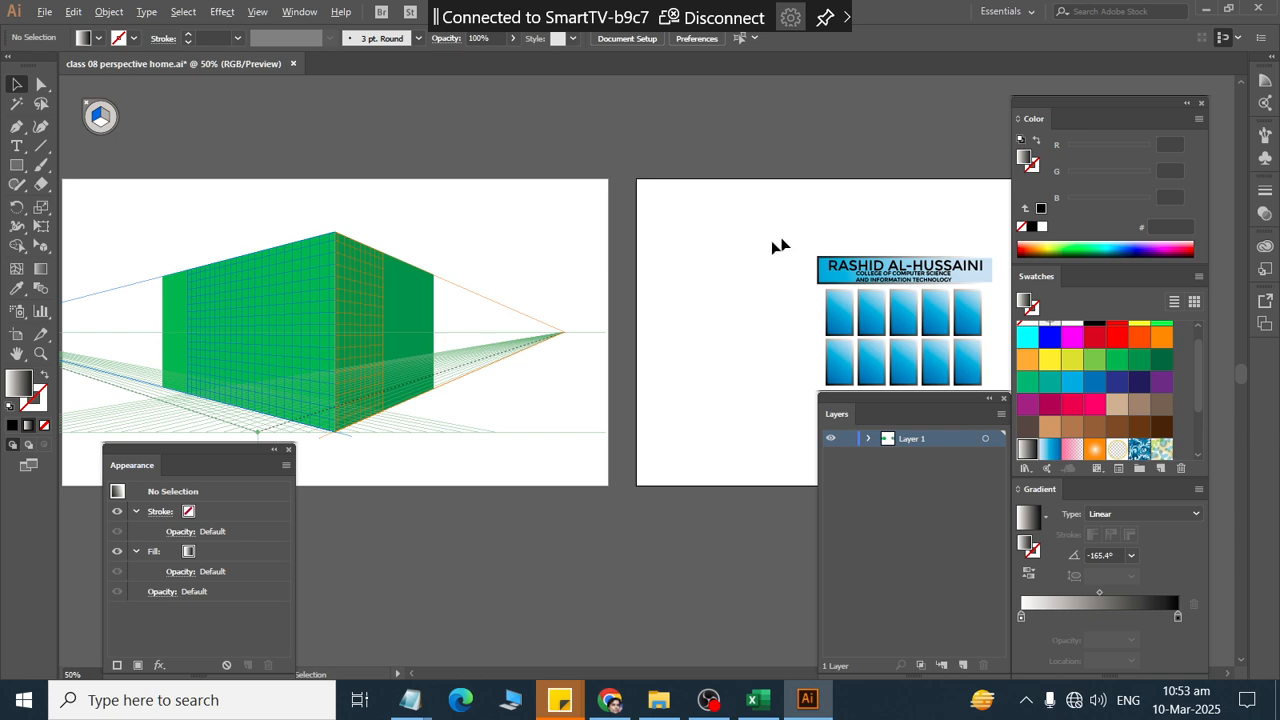
pyautogui.moveTo(773, 222); pyautogui.dragTo(1097, 450)
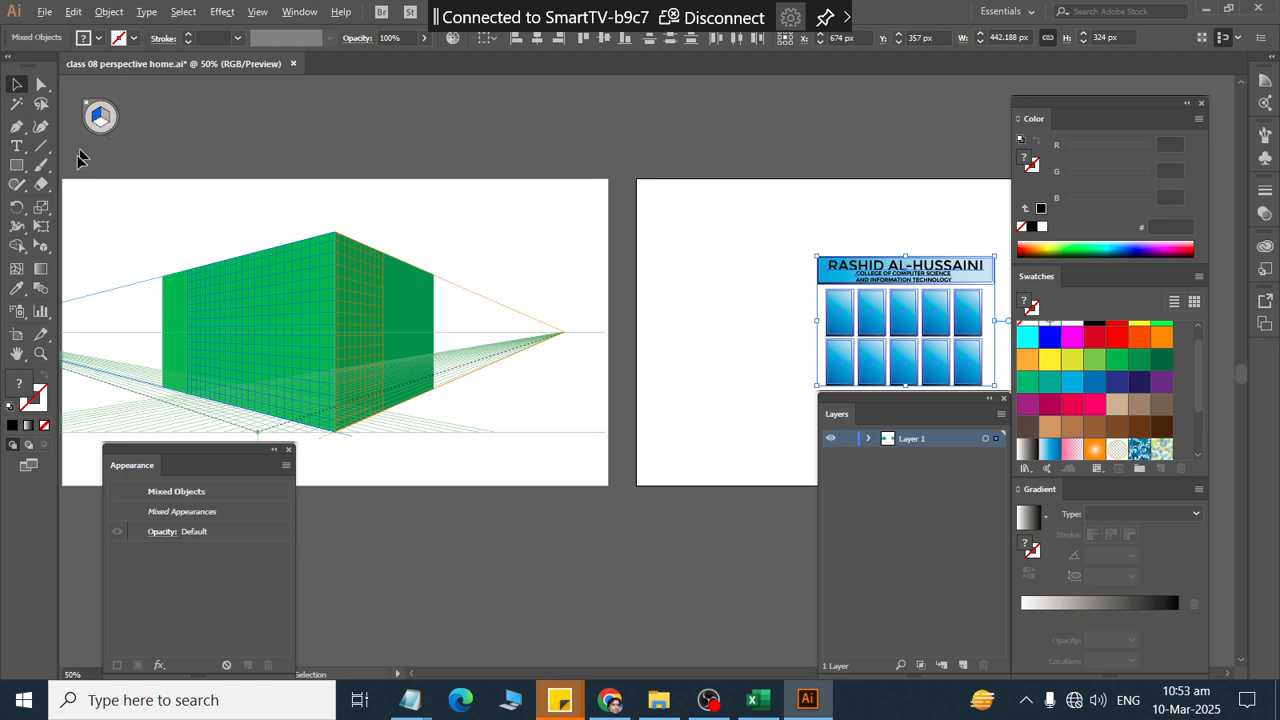
pyautogui.click(41, 245)
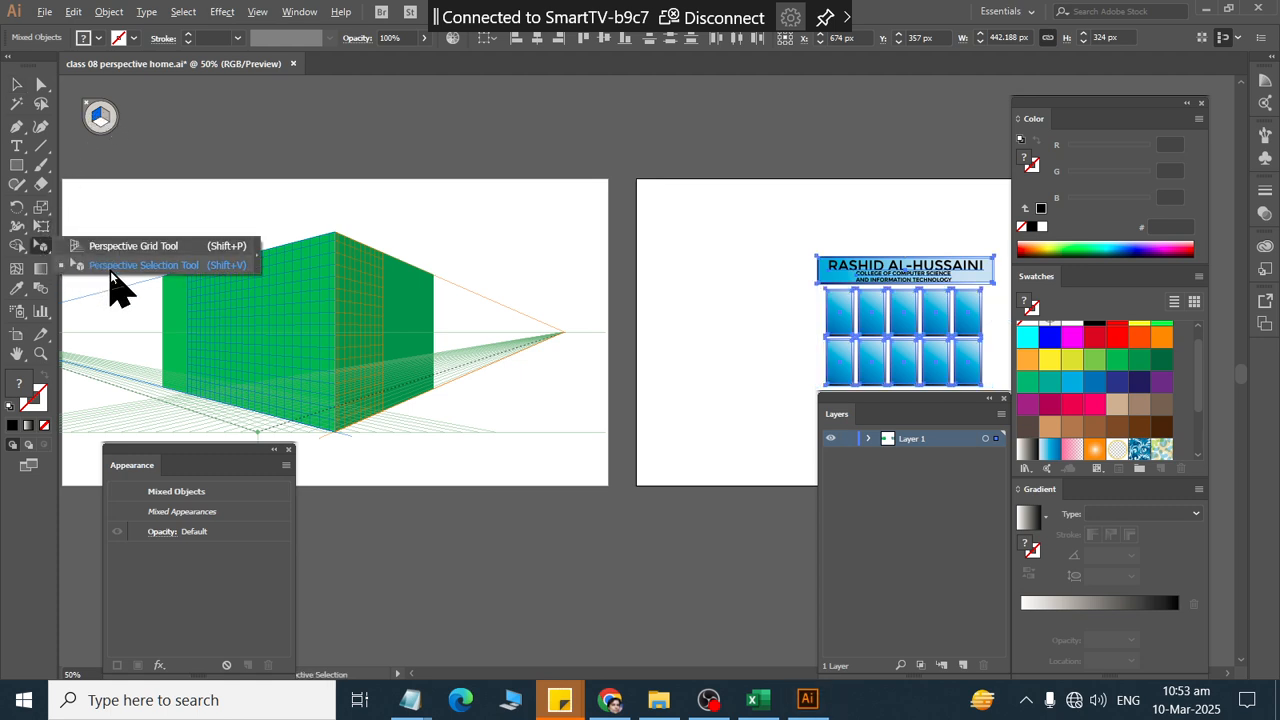
pyautogui.click(110, 266)
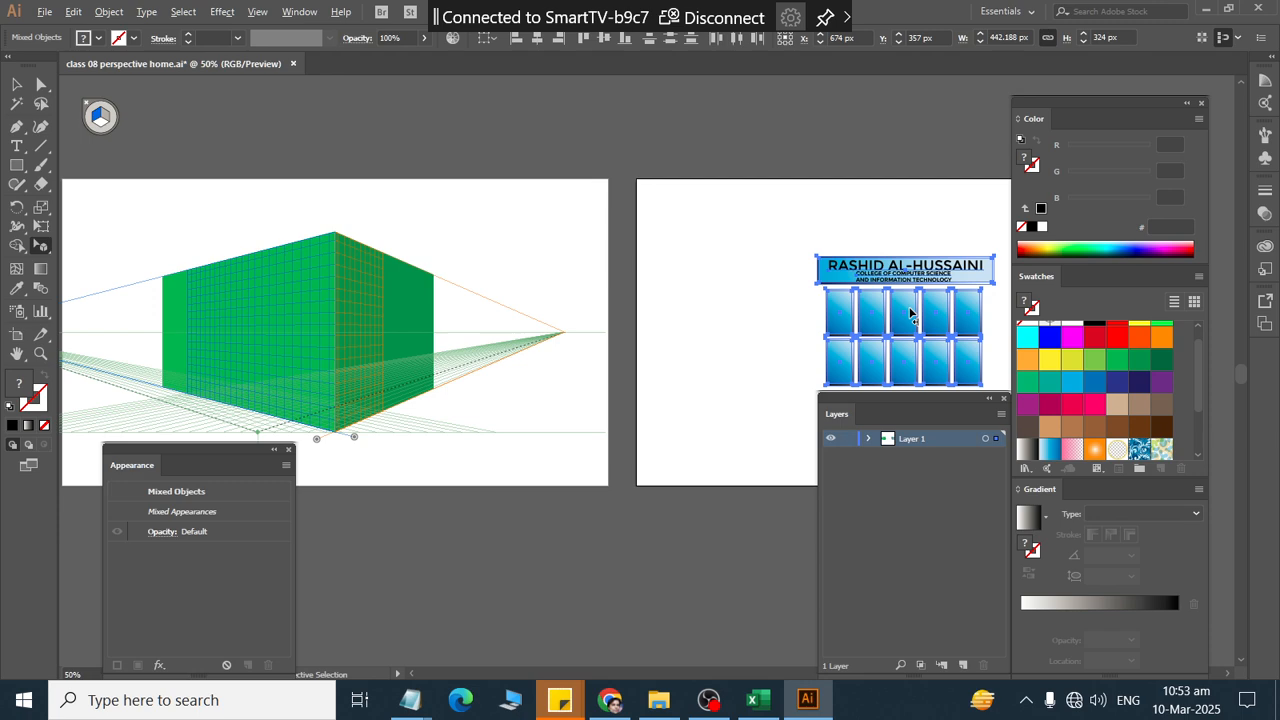
# Step: Try placing the selected facade in perspective on the building's left wall, and undo the placement
pyautogui.moveTo(909, 313); pyautogui.dragTo(242, 322)
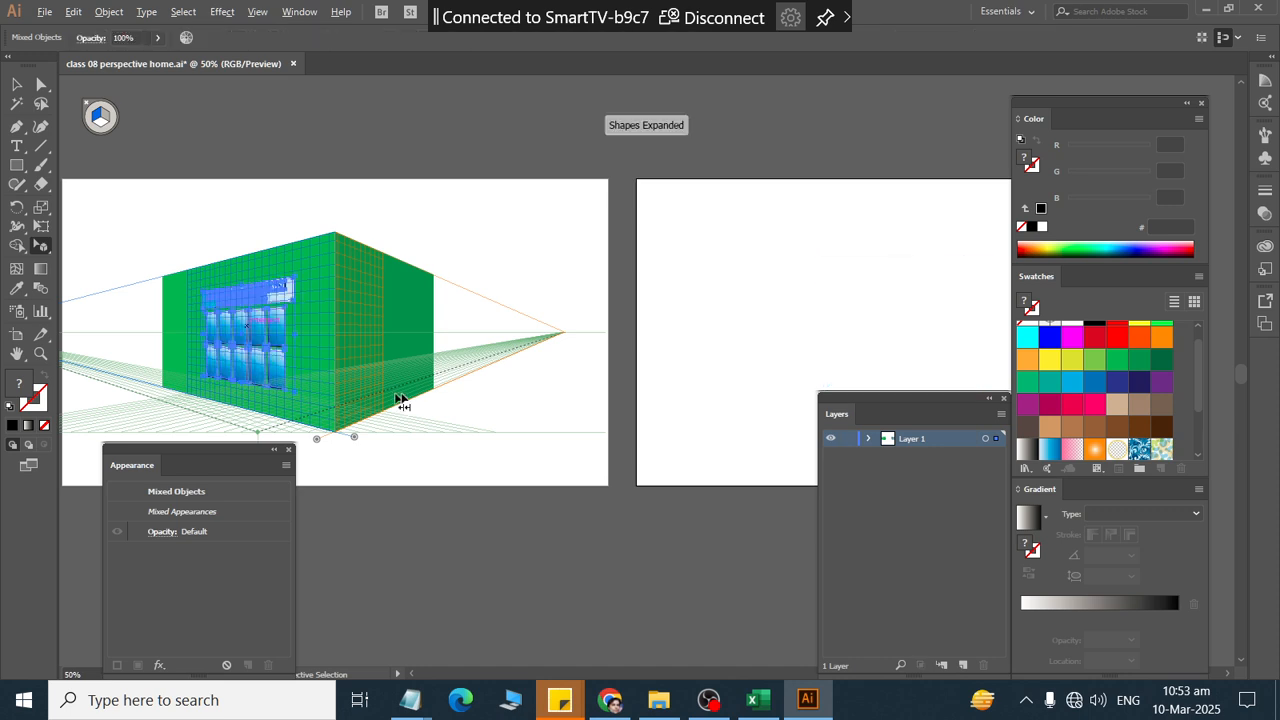
pyautogui.click(421, 228)
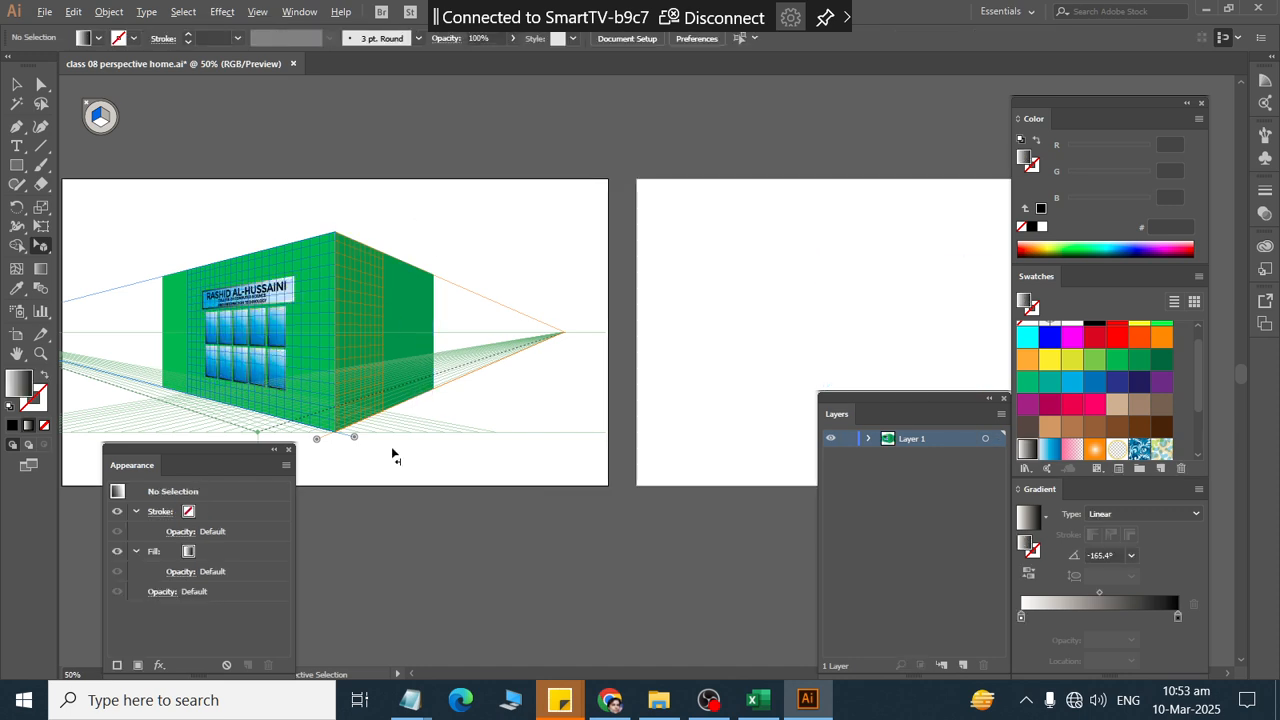
pyautogui.hotkey('ctrl', 'z')
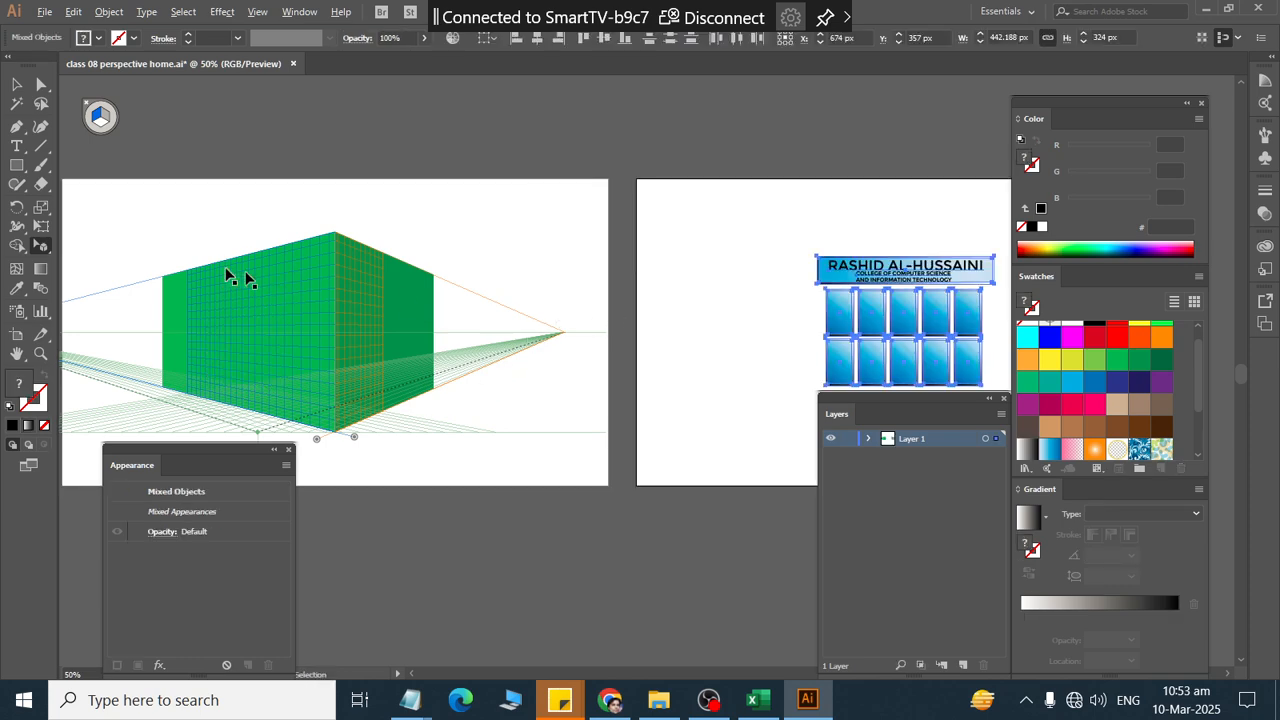
# Step: Place a copy of the selected facade directly below the second artboard
pyautogui.hscroll(2, 237, 277)
pyautogui.click(17, 84)
pyautogui.hotkey('ctrl', '=')
pyautogui.hotkey('ctrl', '=')
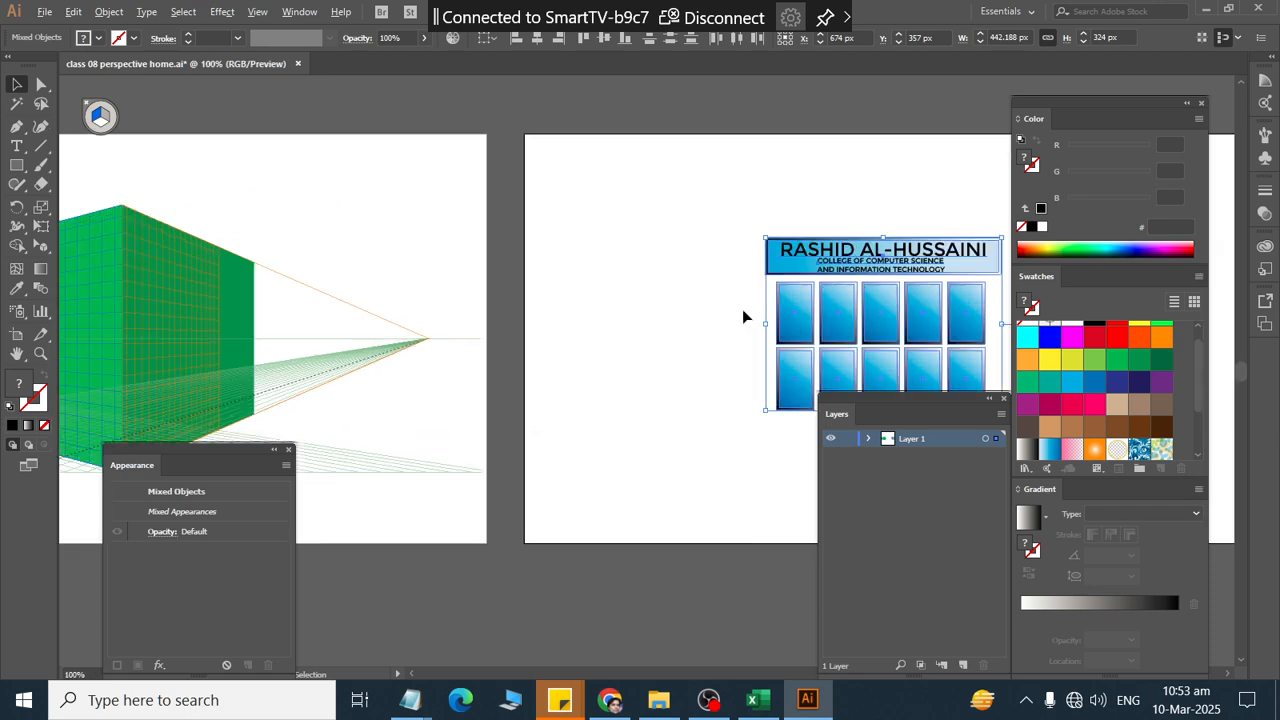
pyautogui.hotkey('ctrl', '-')
pyautogui.hotkey('ctrl', '-')
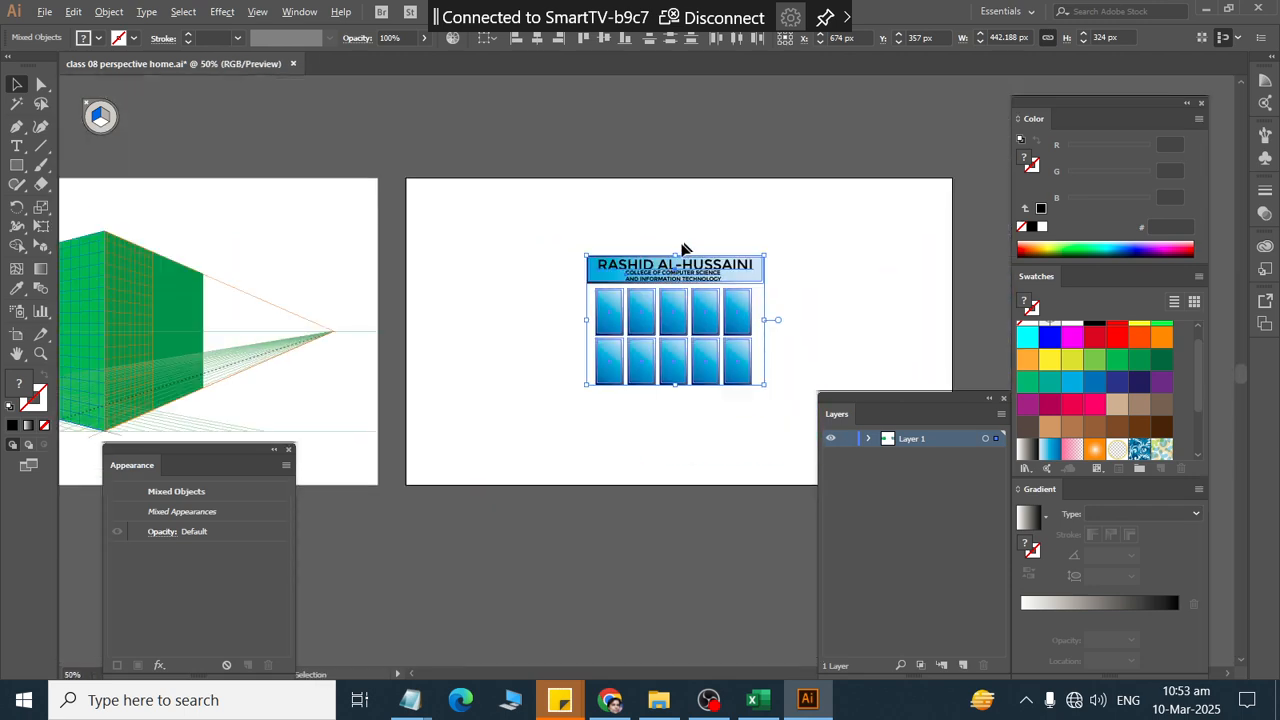
pyautogui.moveTo(638, 279); pyautogui.dragTo(637, 532)
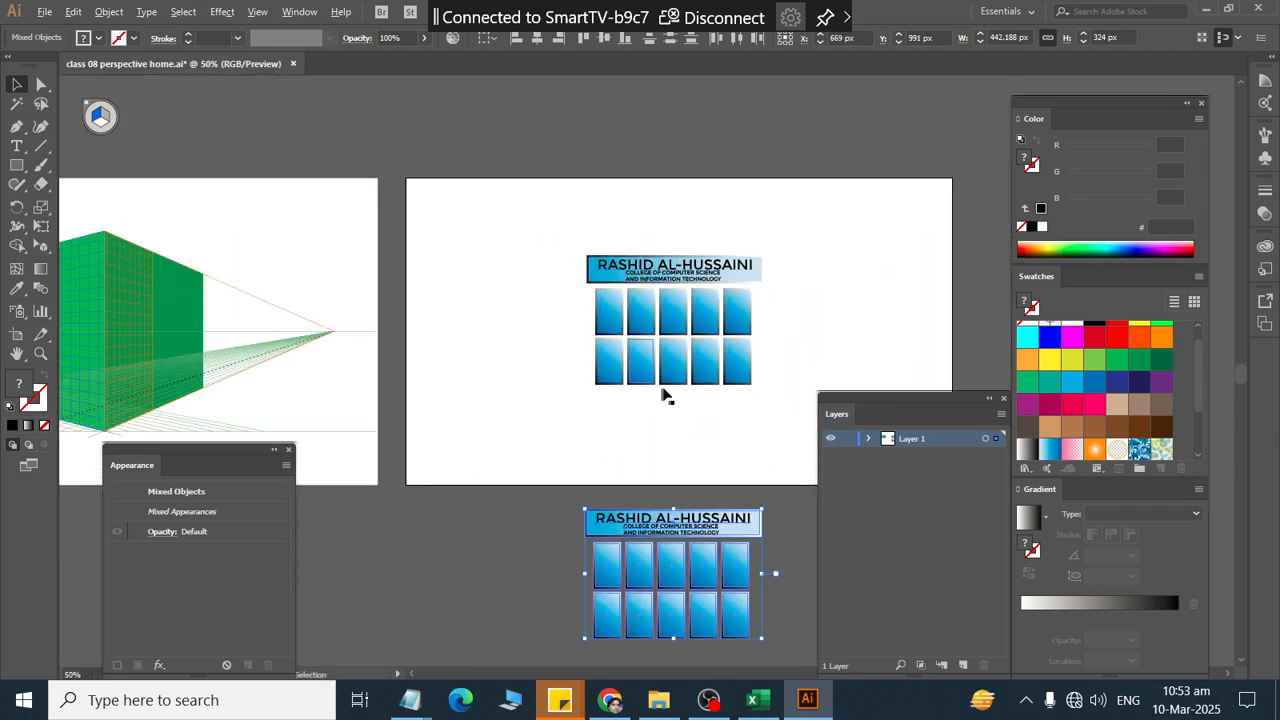
# Step: Select the original facade on the artboard and enlarge it proportionally to about 568 × 416 px
pyautogui.moveTo(563, 298); pyautogui.dragTo(837, 463)
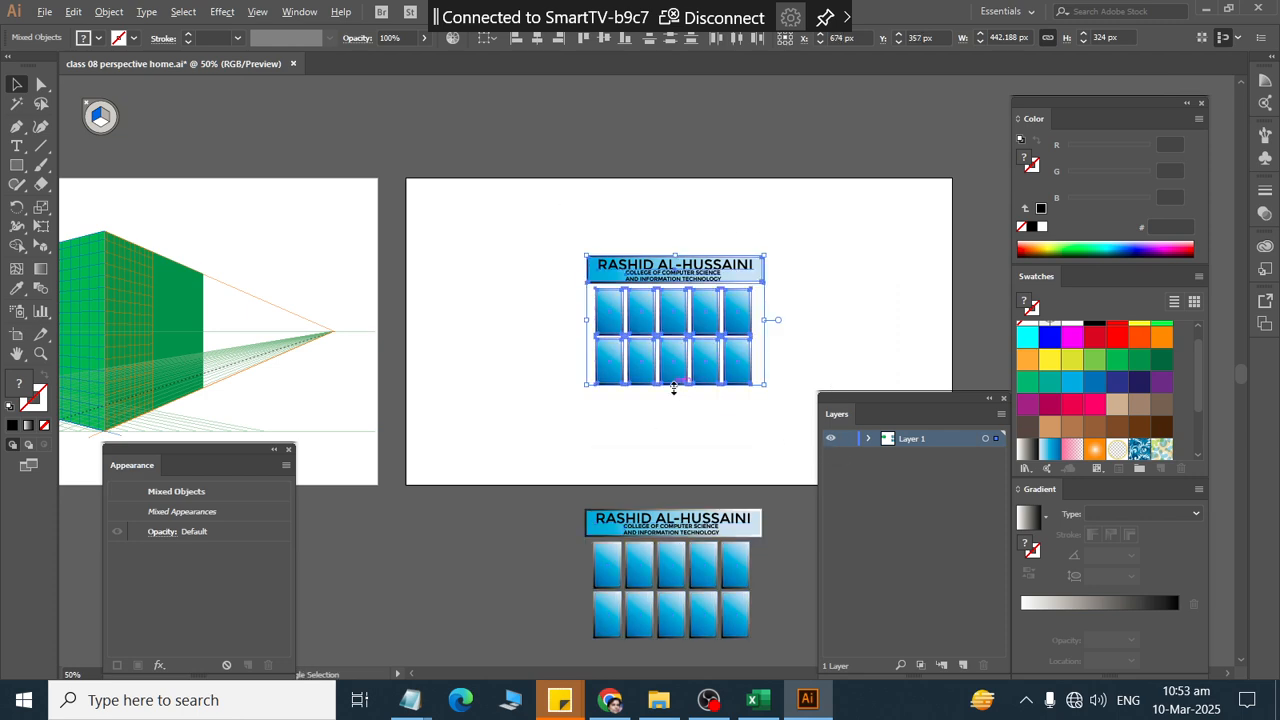
pyautogui.moveTo(674, 387); pyautogui.dragTo(673, 423)
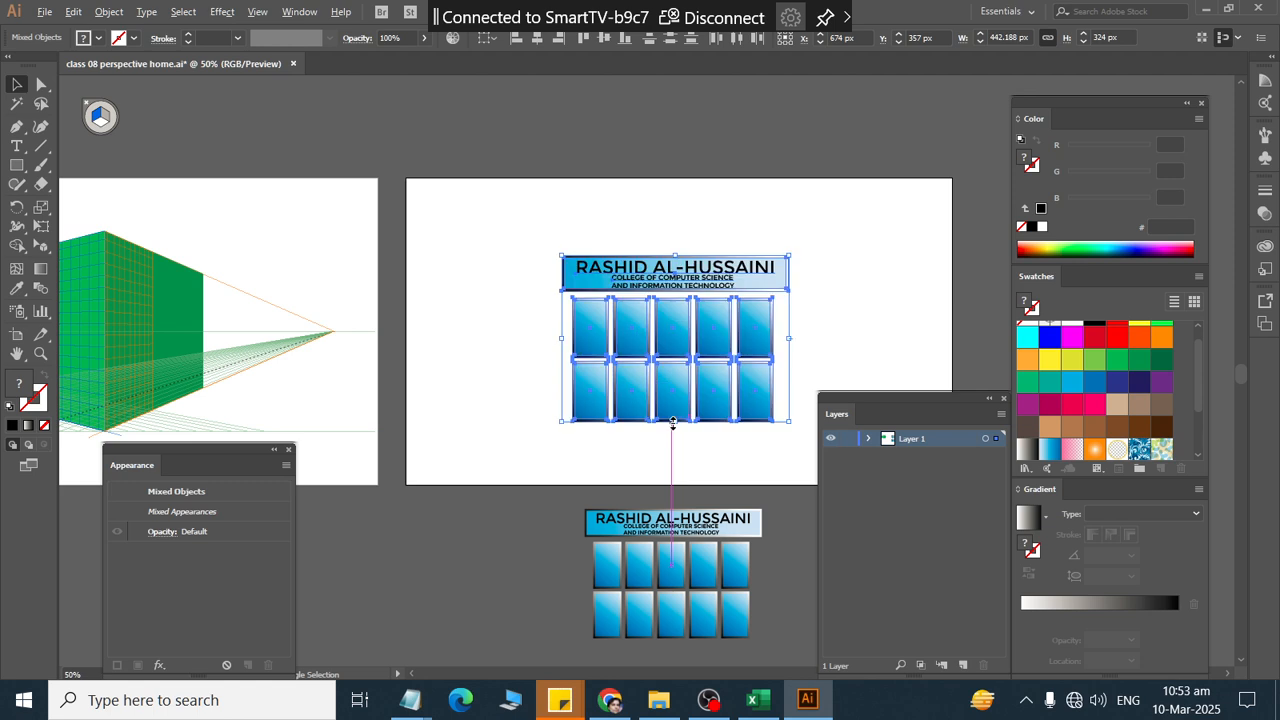
pyautogui.hscroll(-2, 498, 352)
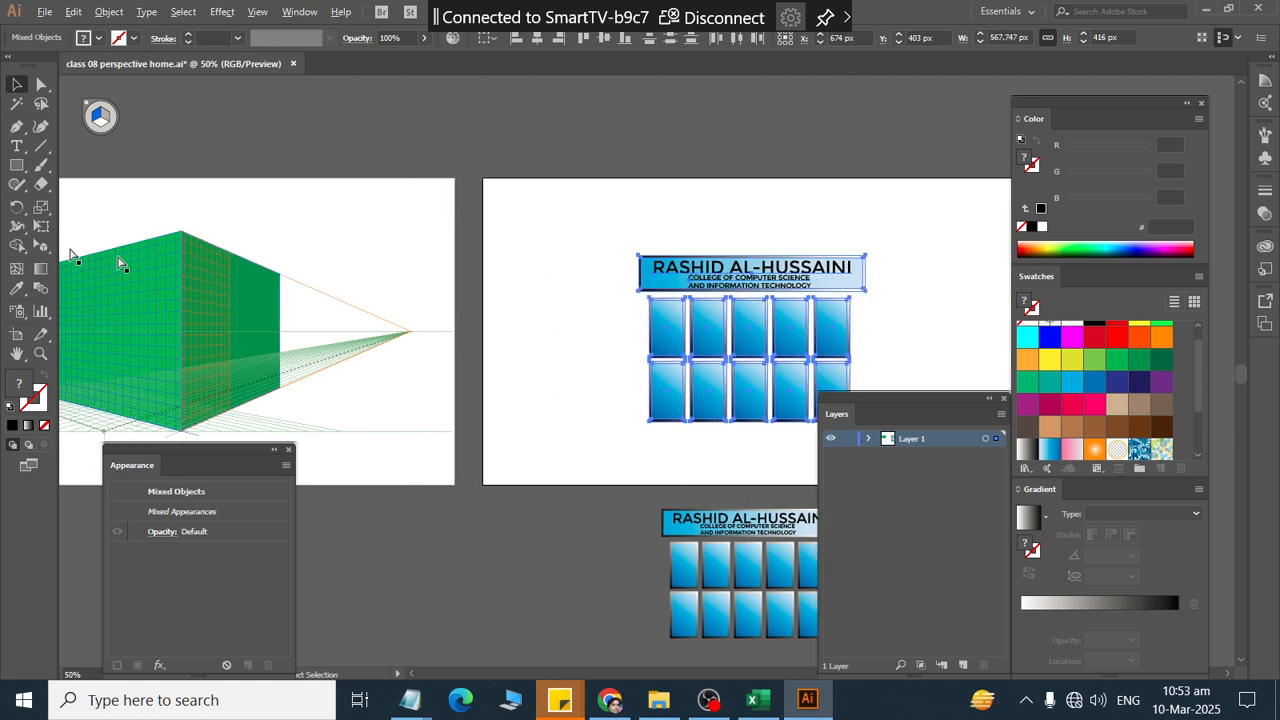
# Step: Attach the enlarged facade in perspective to the building's left wall using Perspective Selection, and deselect it
pyautogui.click(40, 248)
pyautogui.hscroll(-5, 692, 369)
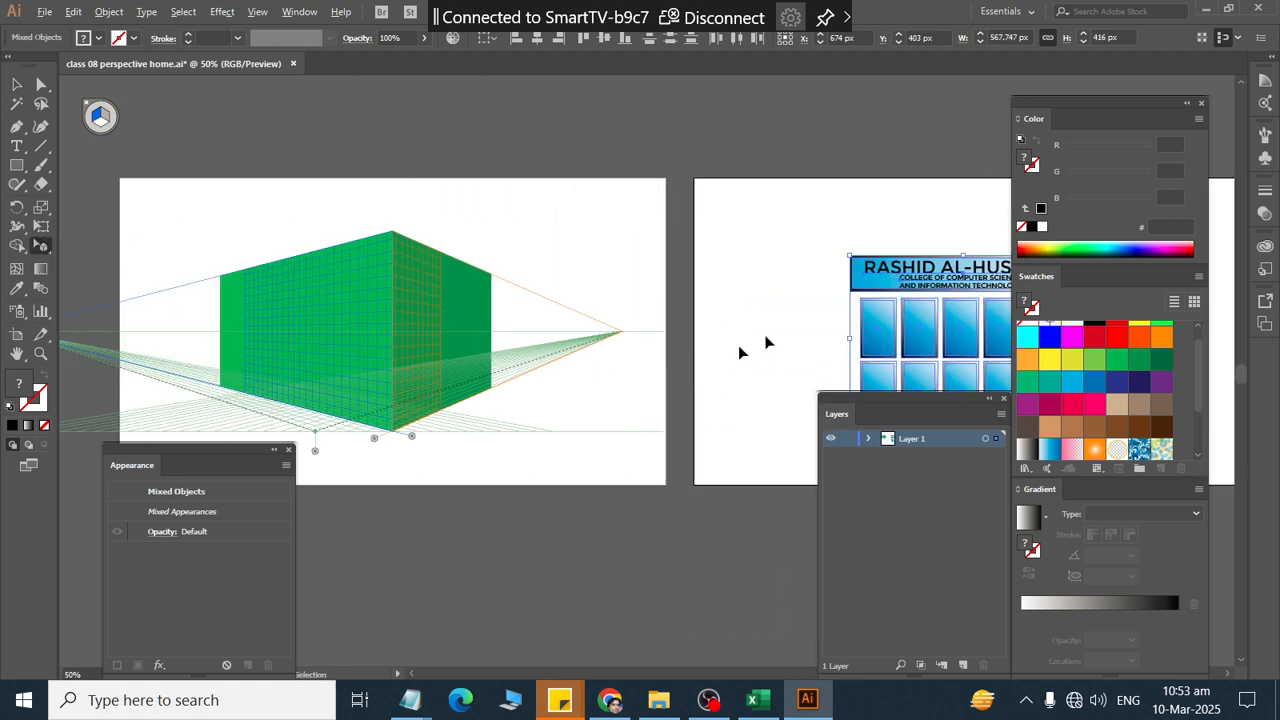
pyautogui.moveTo(910, 314); pyautogui.dragTo(286, 320)
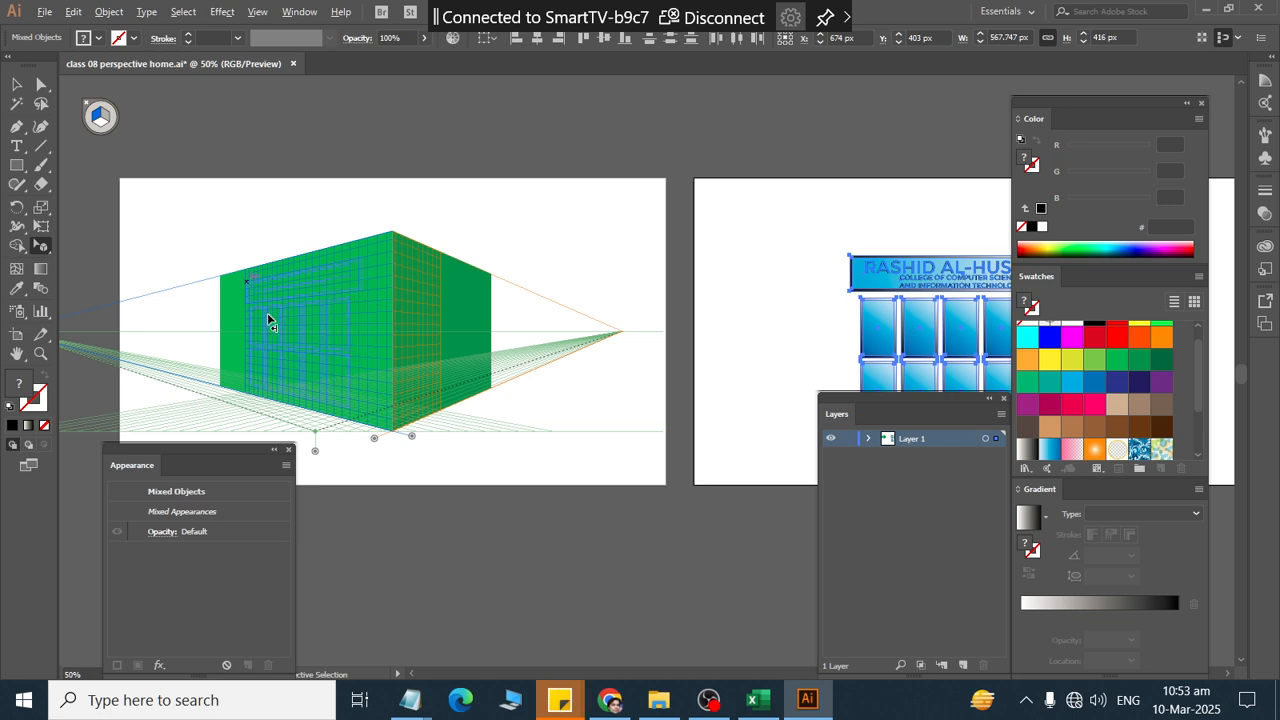
pyautogui.moveTo(268, 314); pyautogui.dragTo(267, 314)
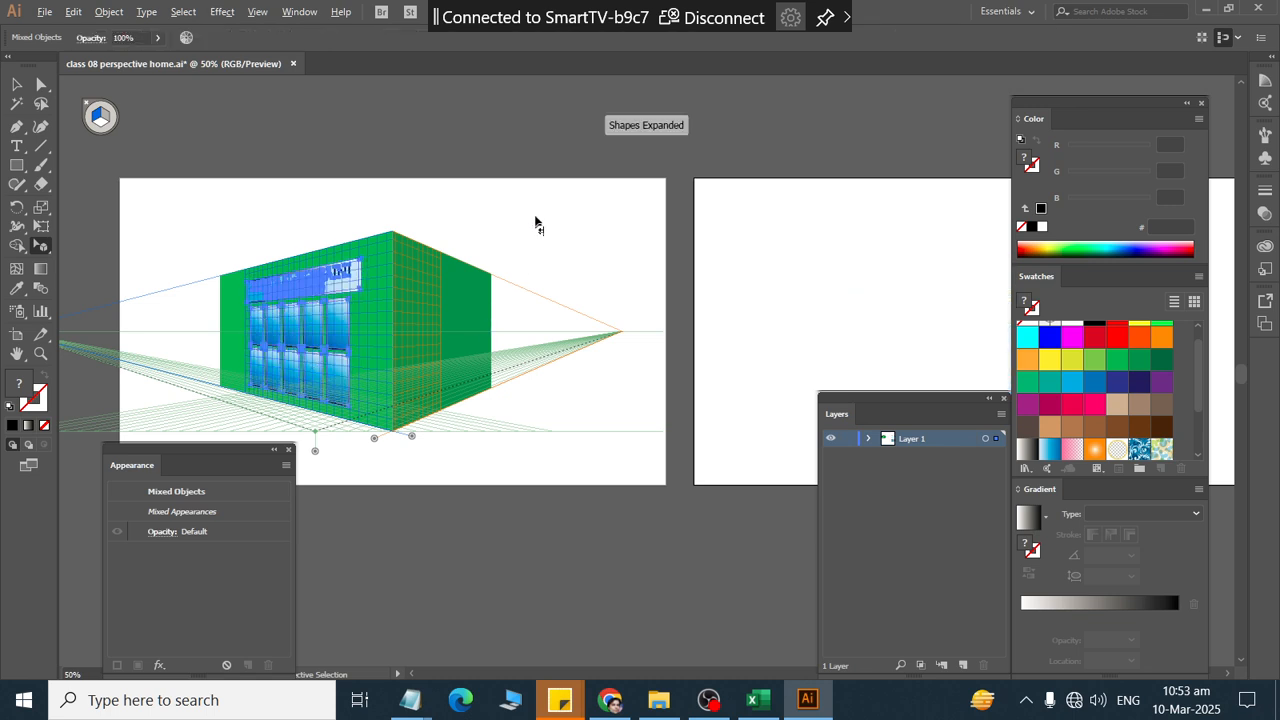
pyautogui.click(502, 245)
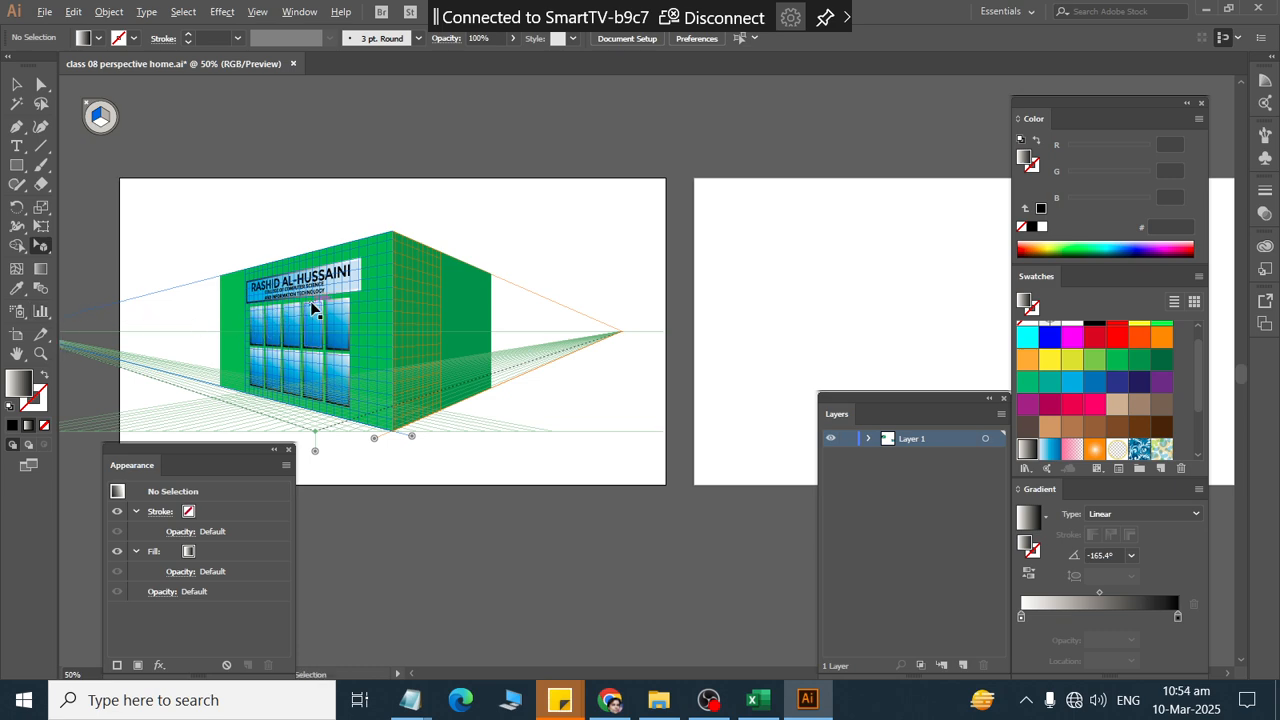
# Step: Hide the perspective grid to examine the facade on the left wall up close, and show the grid again
pyautogui.hotkey('ctrl', 'shift', 'i')
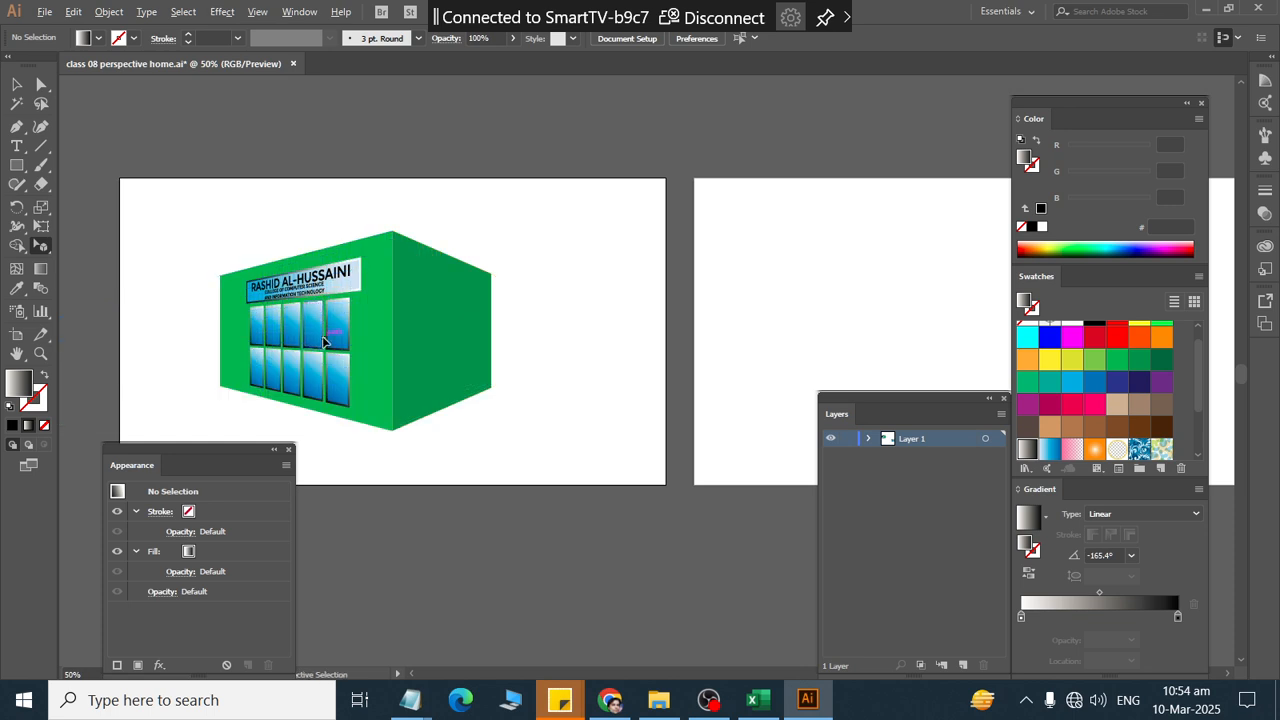
pyautogui.scroll(3, 300, 345)
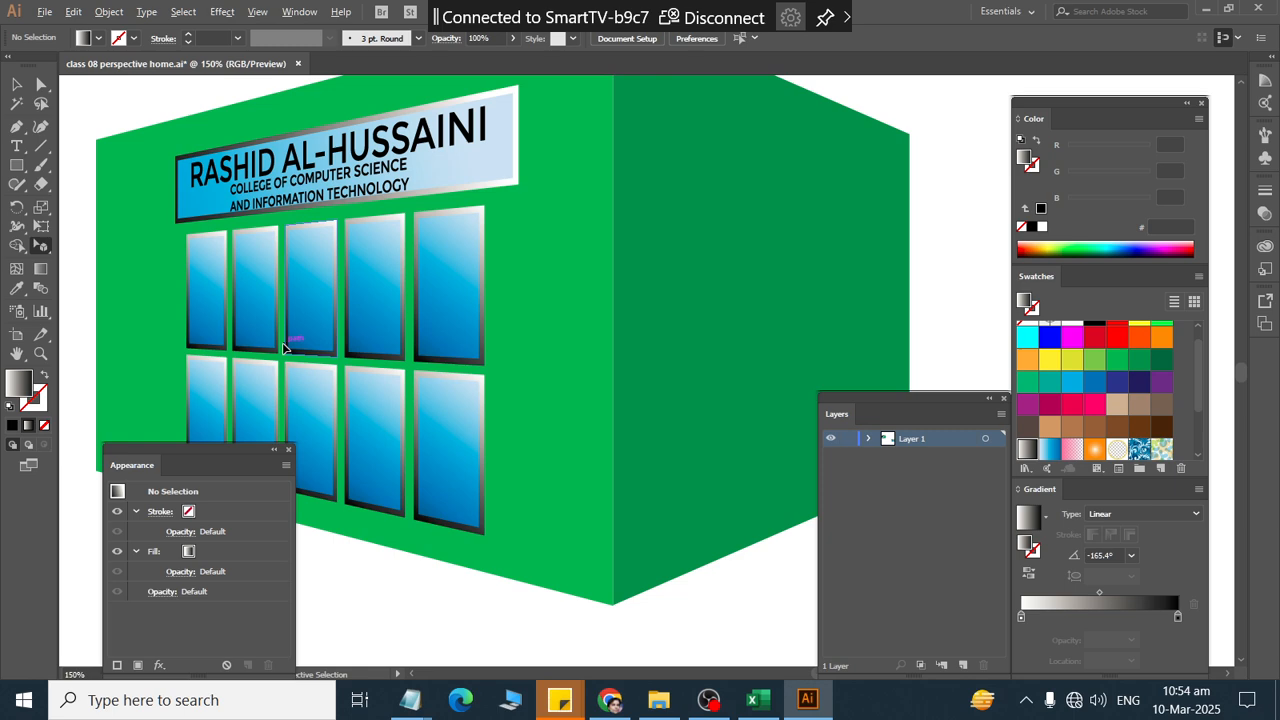
pyautogui.scroll(-2, 283, 347)
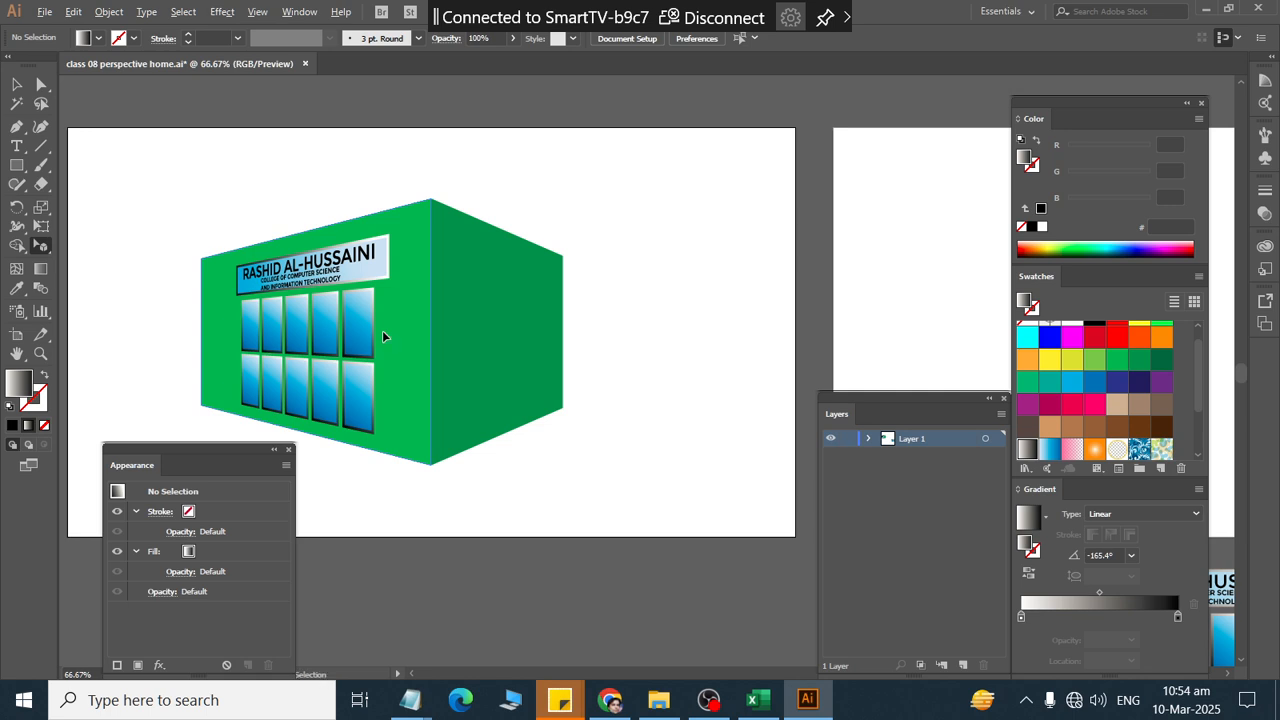
pyautogui.hotkey('ctrl', 'shift', 'i')
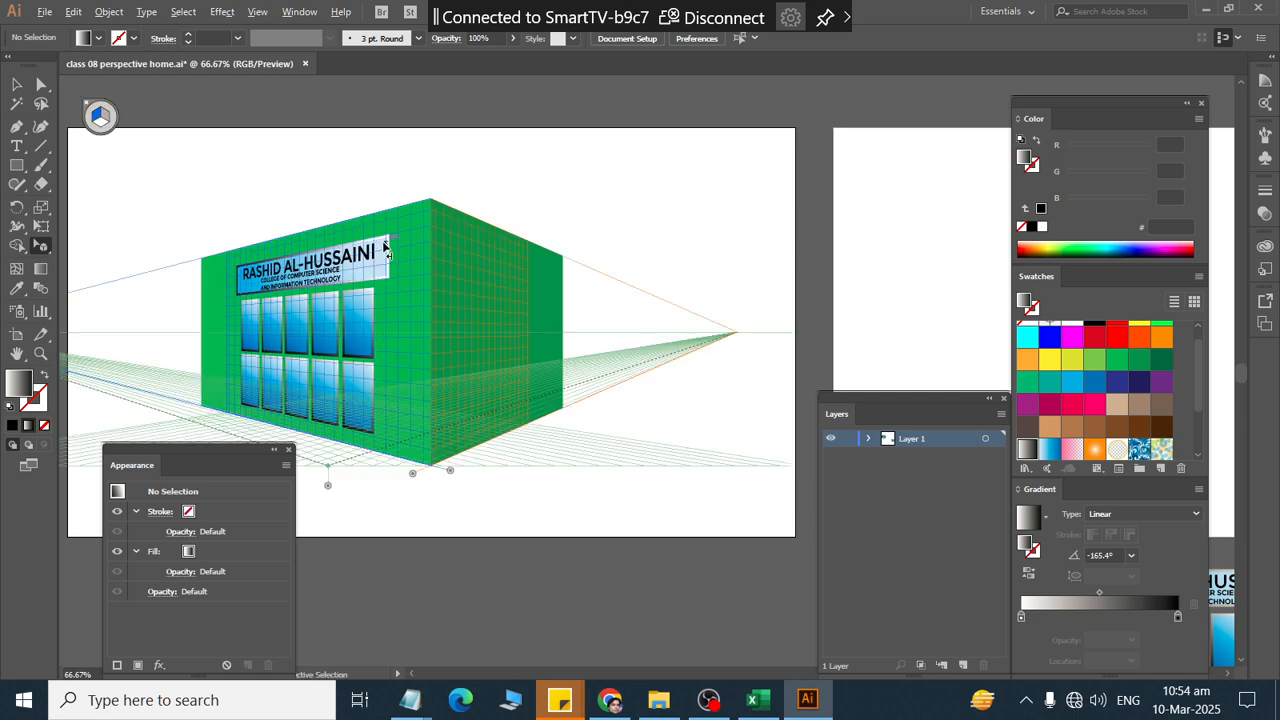
# Step: Try to draw a rectangle on the empty second artboard with the perspective grid active, and undo it
pyautogui.scroll(-1, 421, 240)
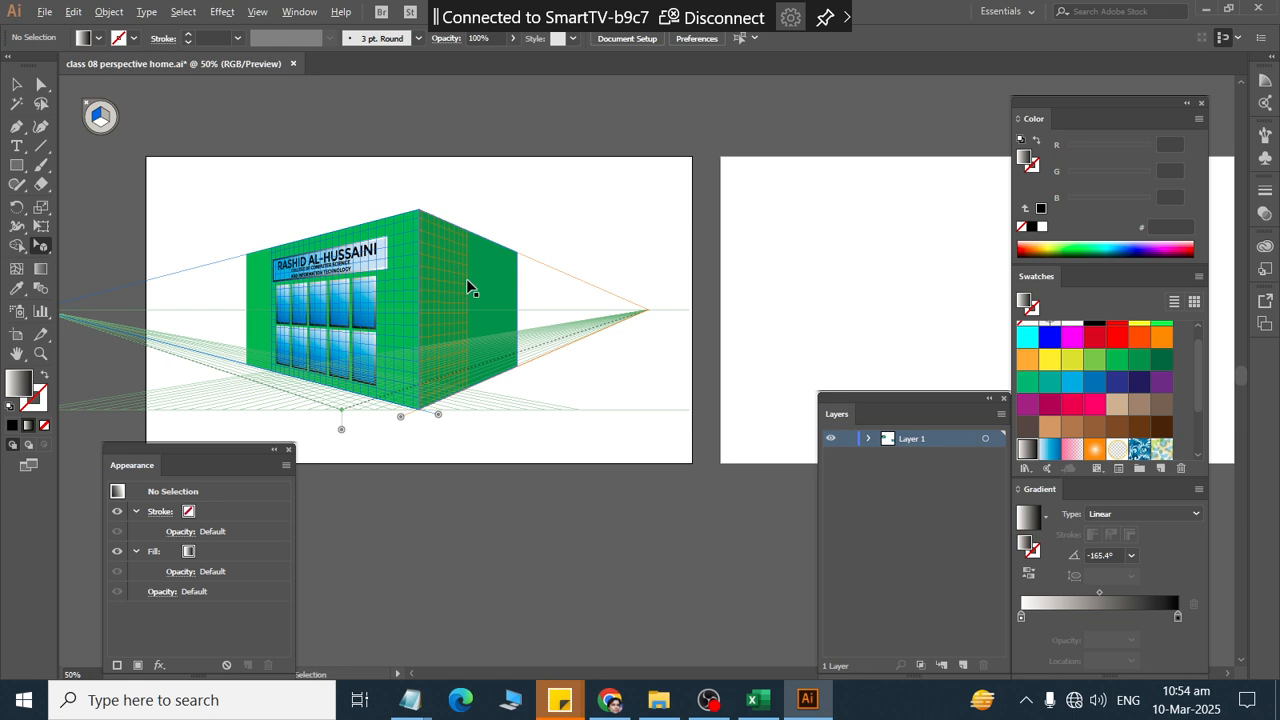
pyautogui.hscroll(3, 466, 286)
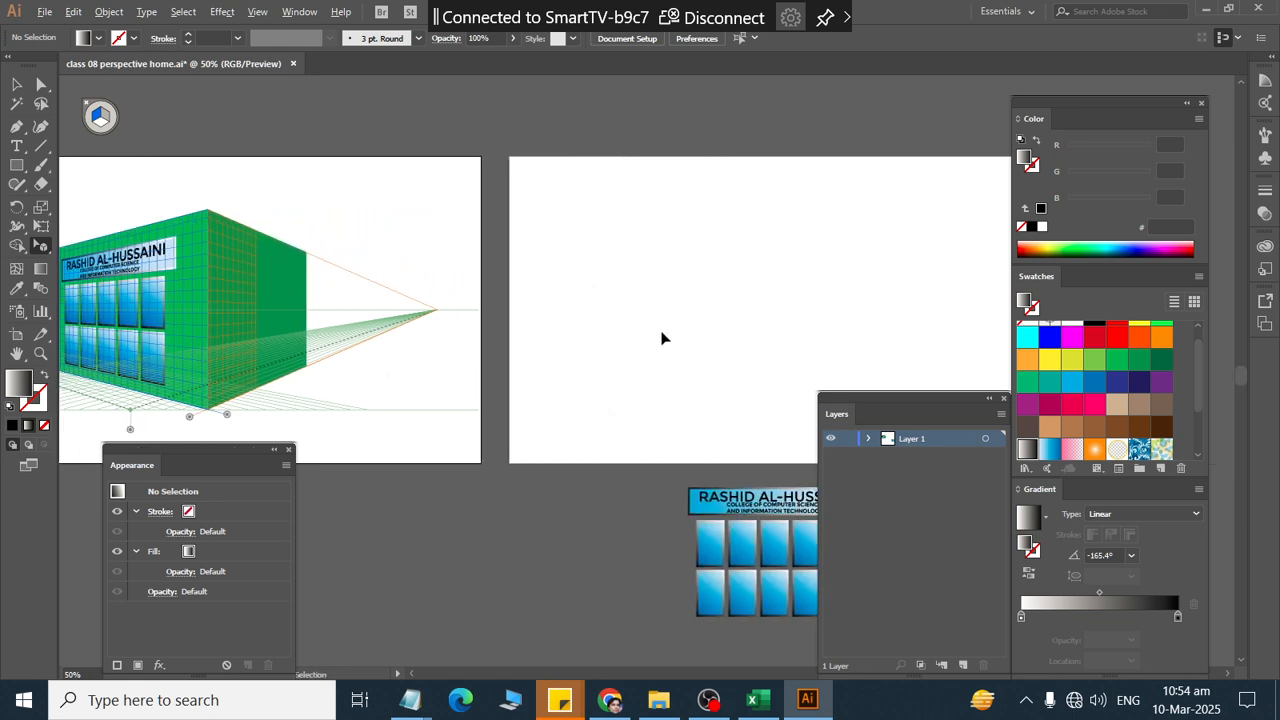
pyautogui.hscroll(1, 661, 338)
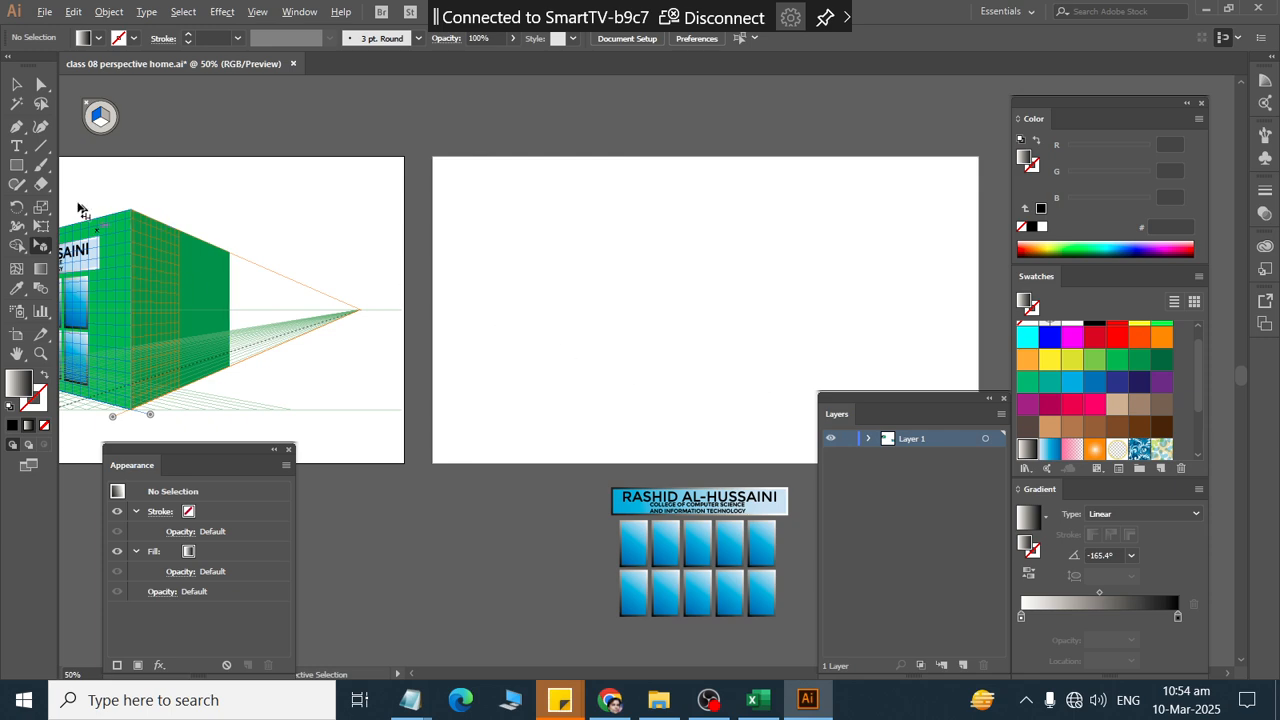
pyautogui.click(17, 165)
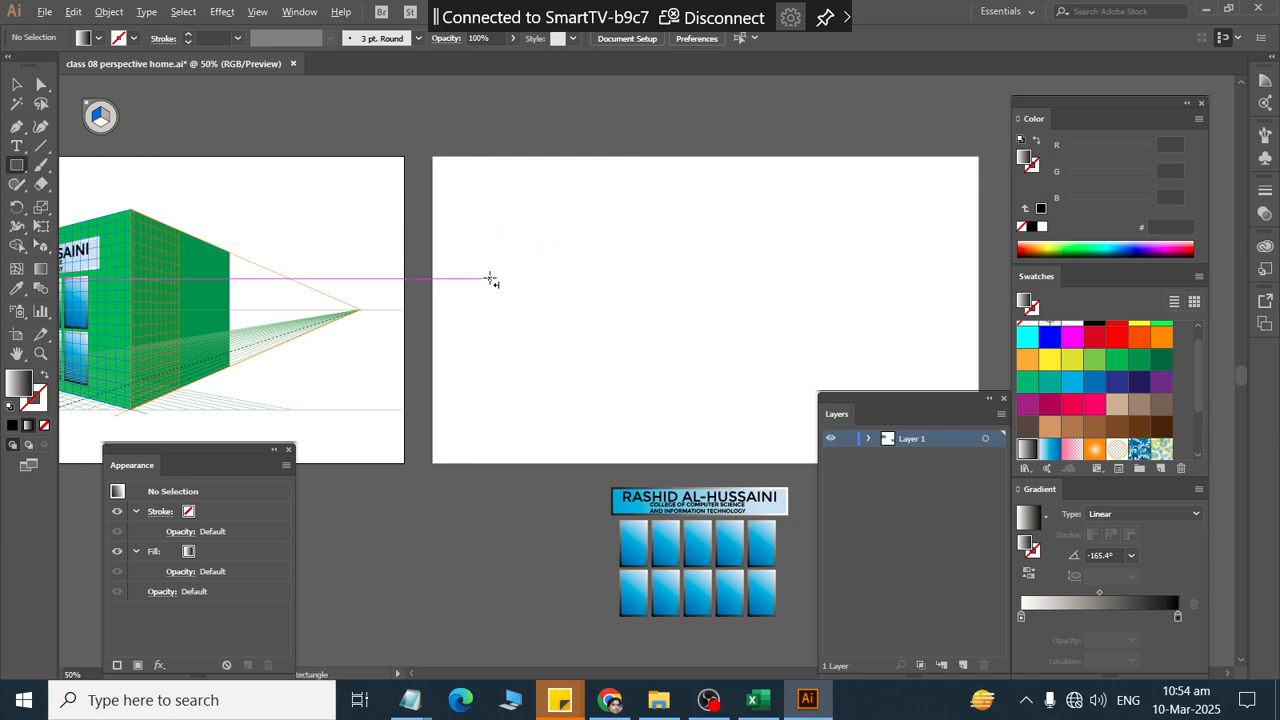
pyautogui.moveTo(491, 277); pyautogui.dragTo(589, 364)
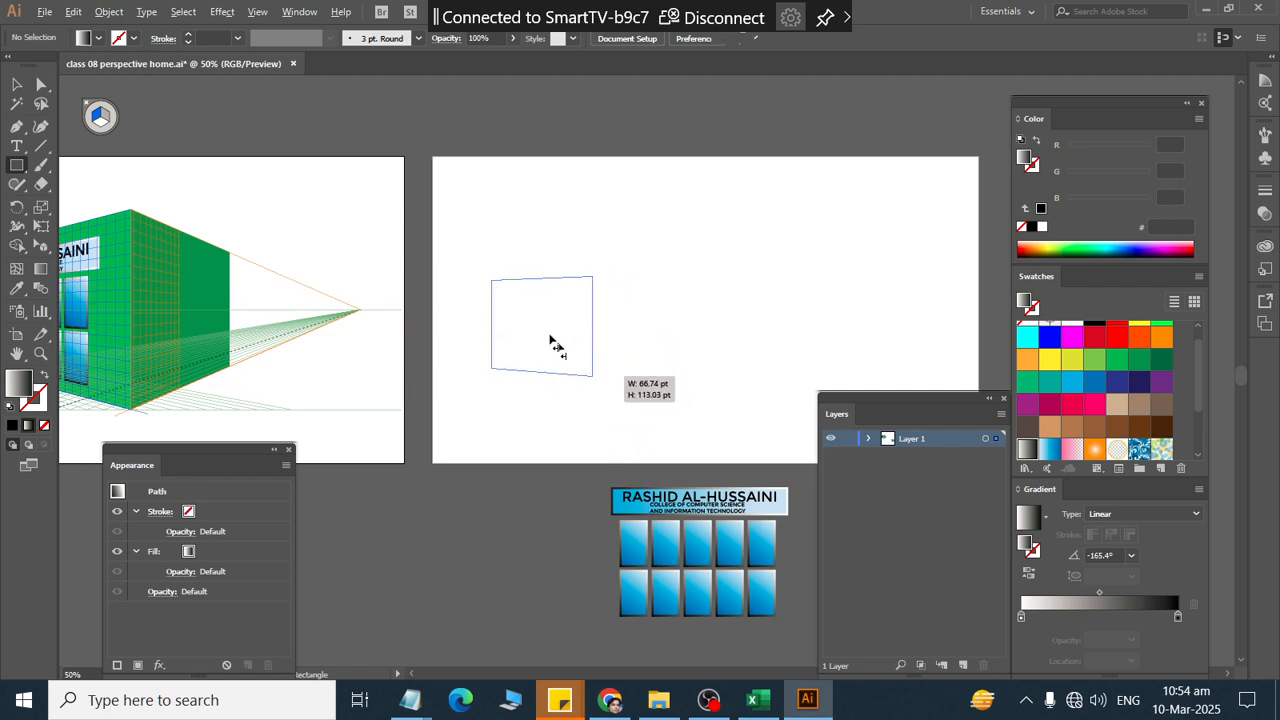
pyautogui.hotkey('ctrl', 'z')
# Step: Hide the perspective grid and draw a flat rectangle about 254 × 342 px on the second artboard
pyautogui.hotkey('ctrl', 'shift', 'i')
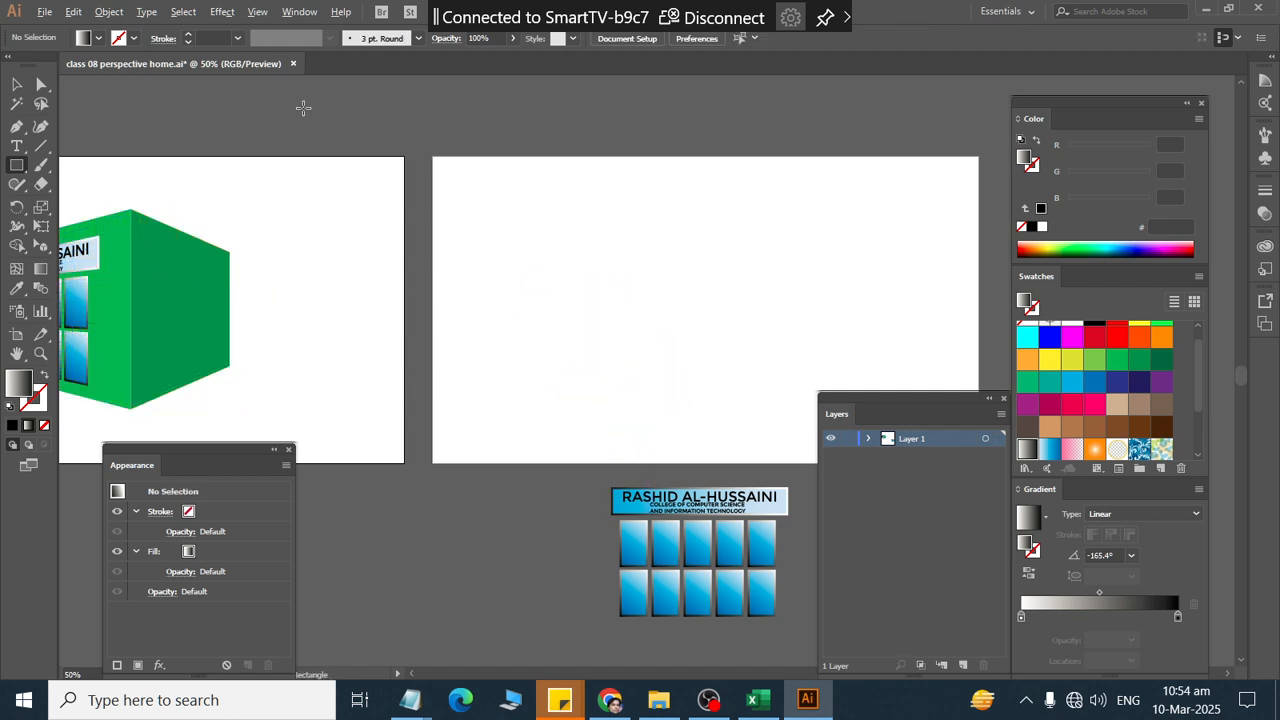
pyautogui.moveTo(524, 221); pyautogui.dragTo(628, 358)
pyautogui.click(15, 88)
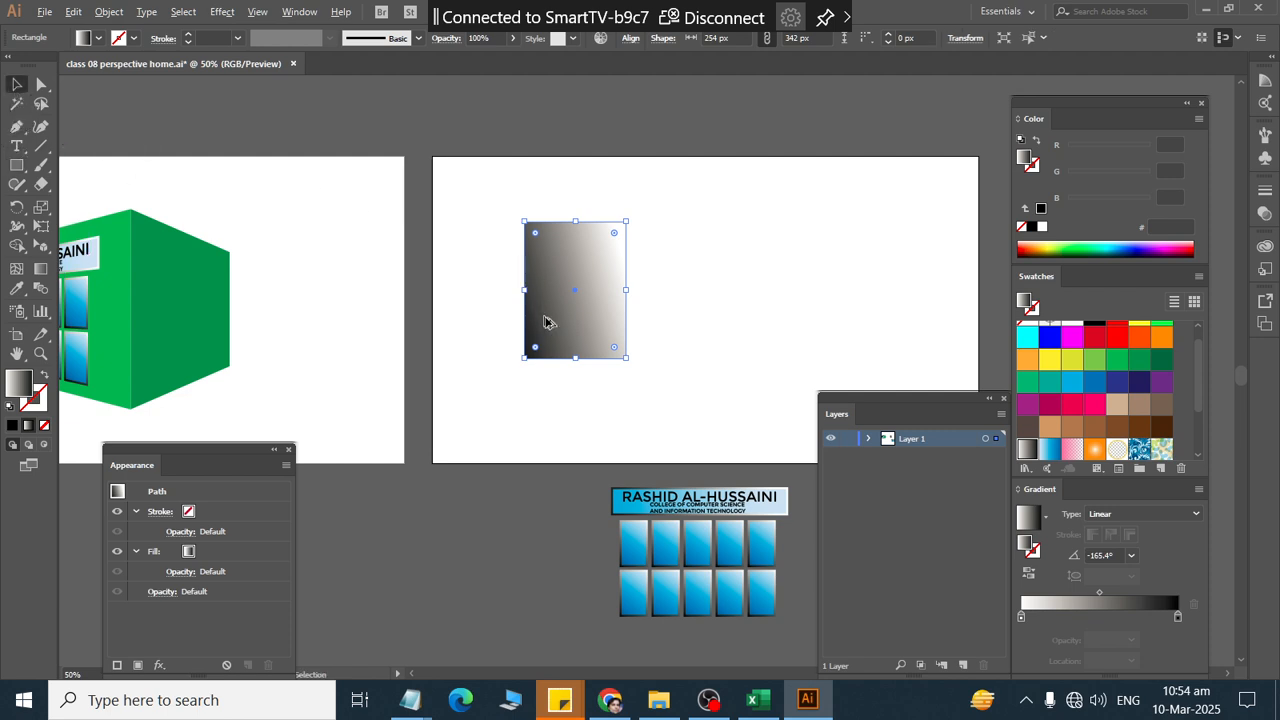
# Step: Duplicate the rectangle beside the original and resize the copy around its centre to about 158 × 294 px
pyautogui.moveTo(570, 327); pyautogui.dragTo(733, 334)
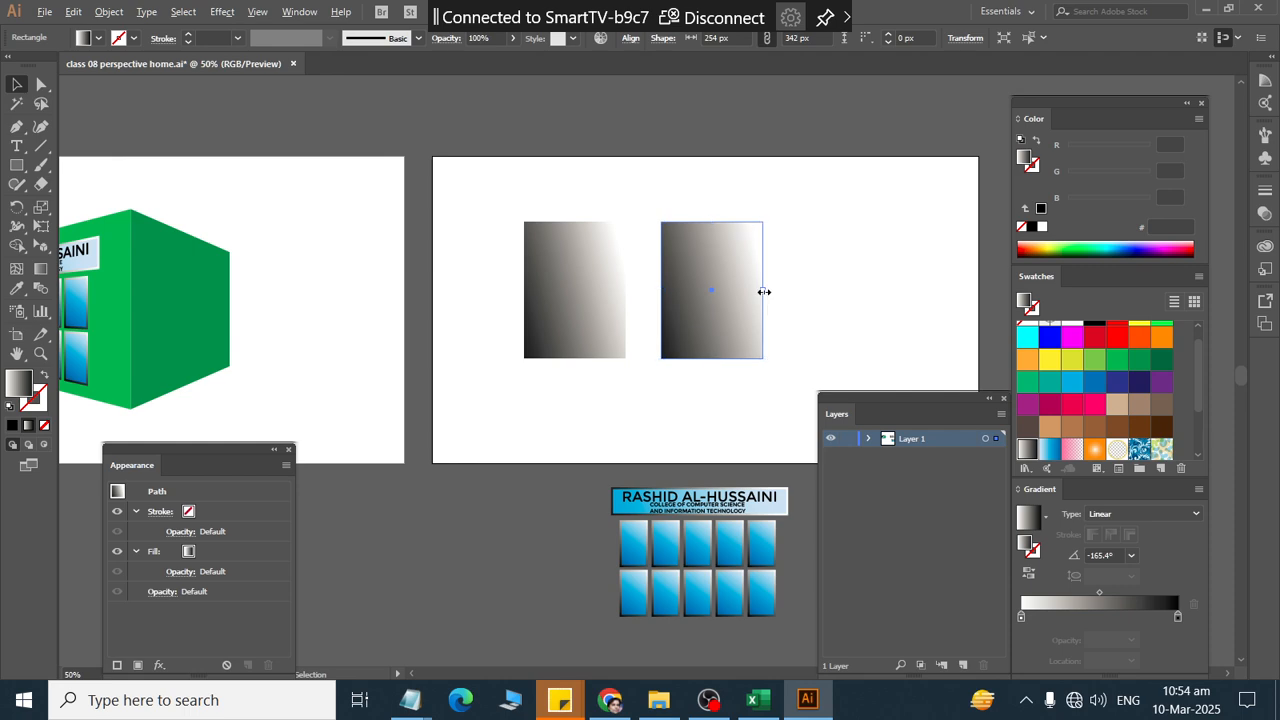
pyautogui.moveTo(764, 291); pyautogui.dragTo(723, 297)
pyautogui.click(803, 277)
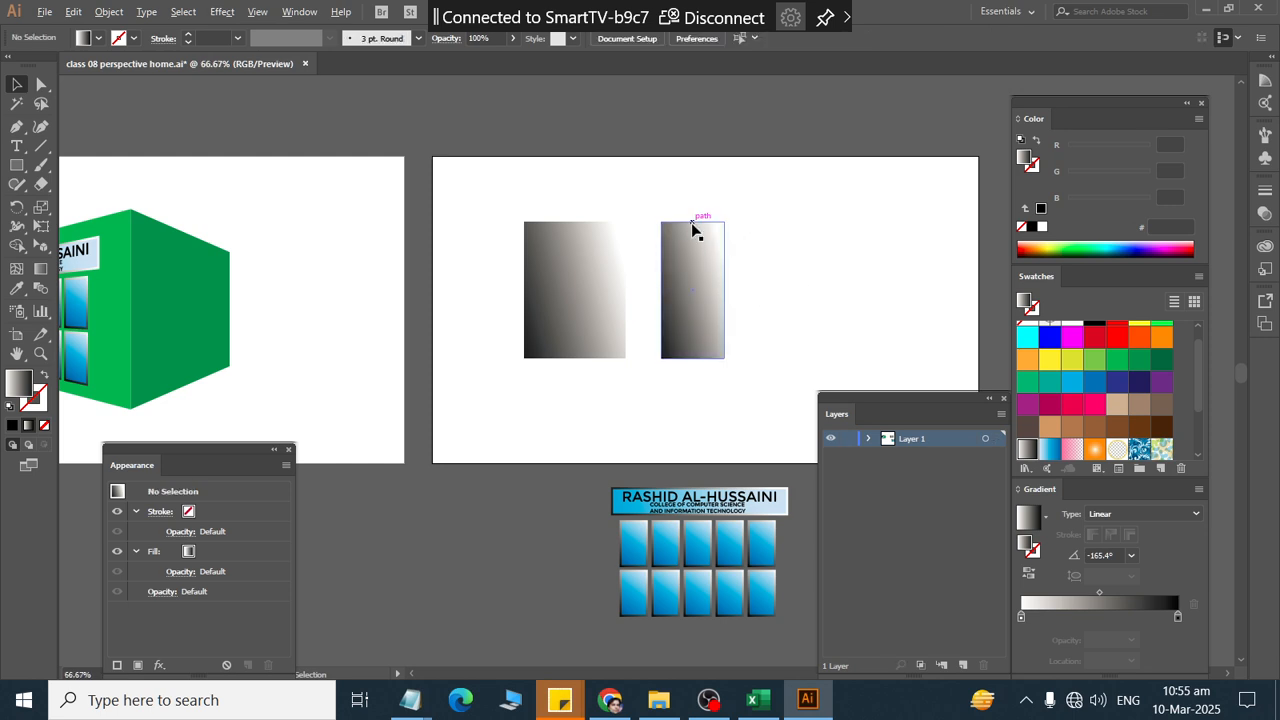
pyautogui.scroll(2, 694, 223)
pyautogui.click(418, 328)
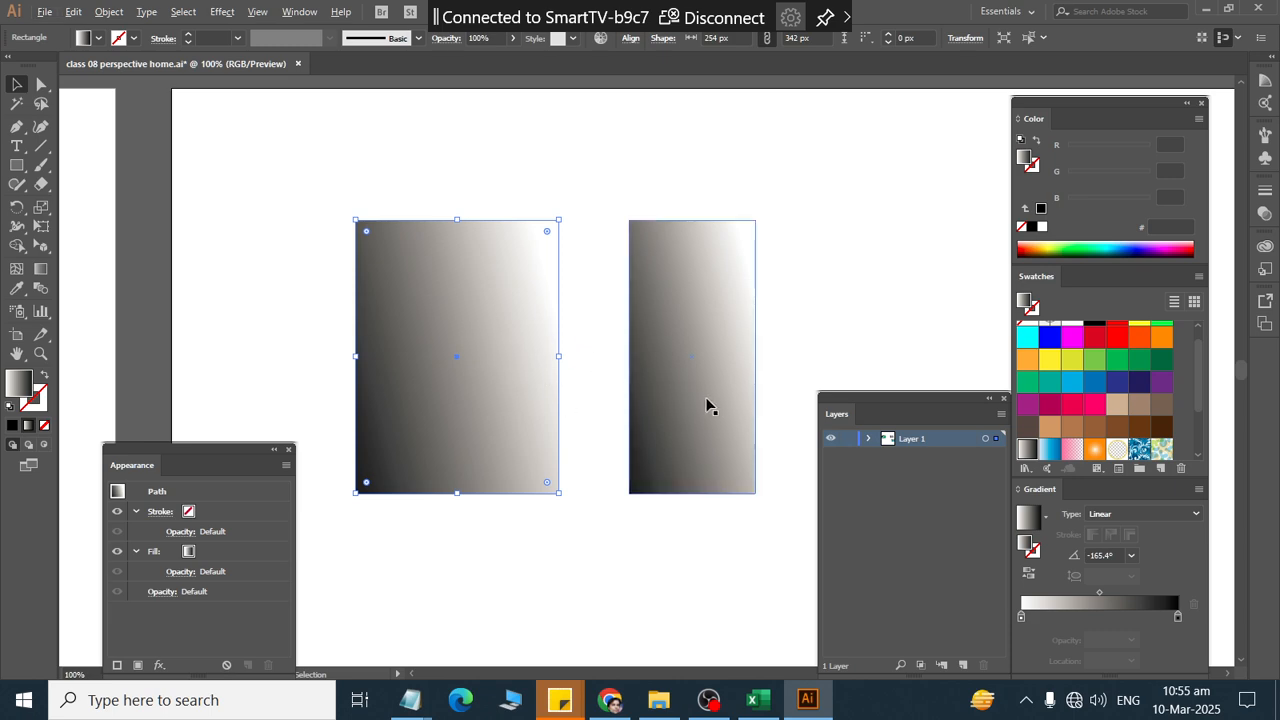
pyautogui.click(697, 470)
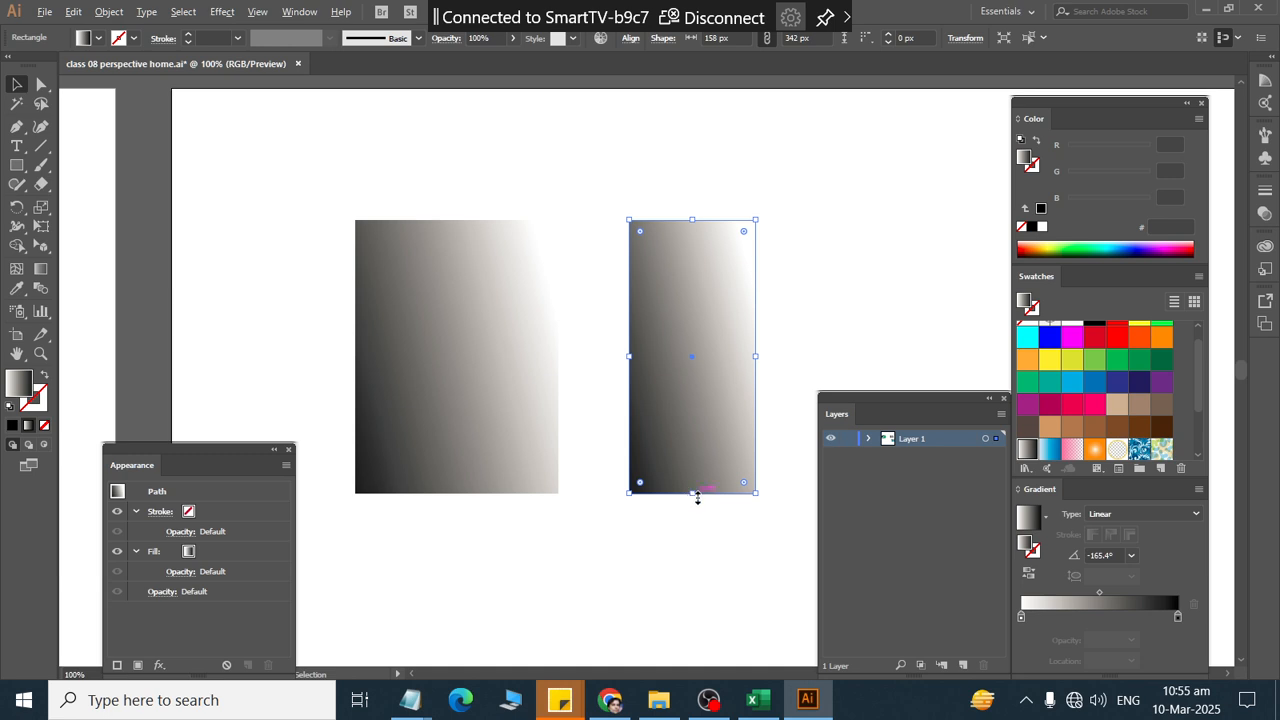
pyautogui.moveTo(697, 497); pyautogui.dragTo(697, 477)
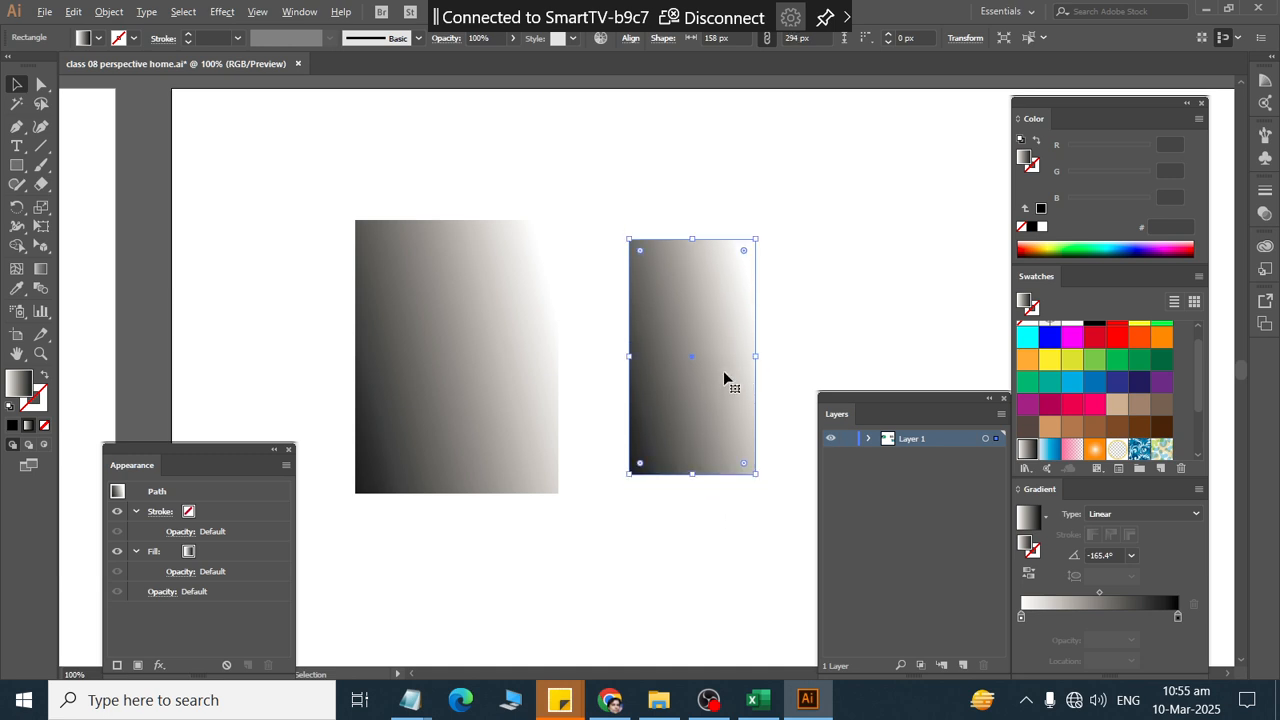
# Step: Place two copies of the smaller rectangle, each about 118 px wide, side by side inside the large rectangle
pyautogui.moveTo(711, 377); pyautogui.dragTo(452, 359)
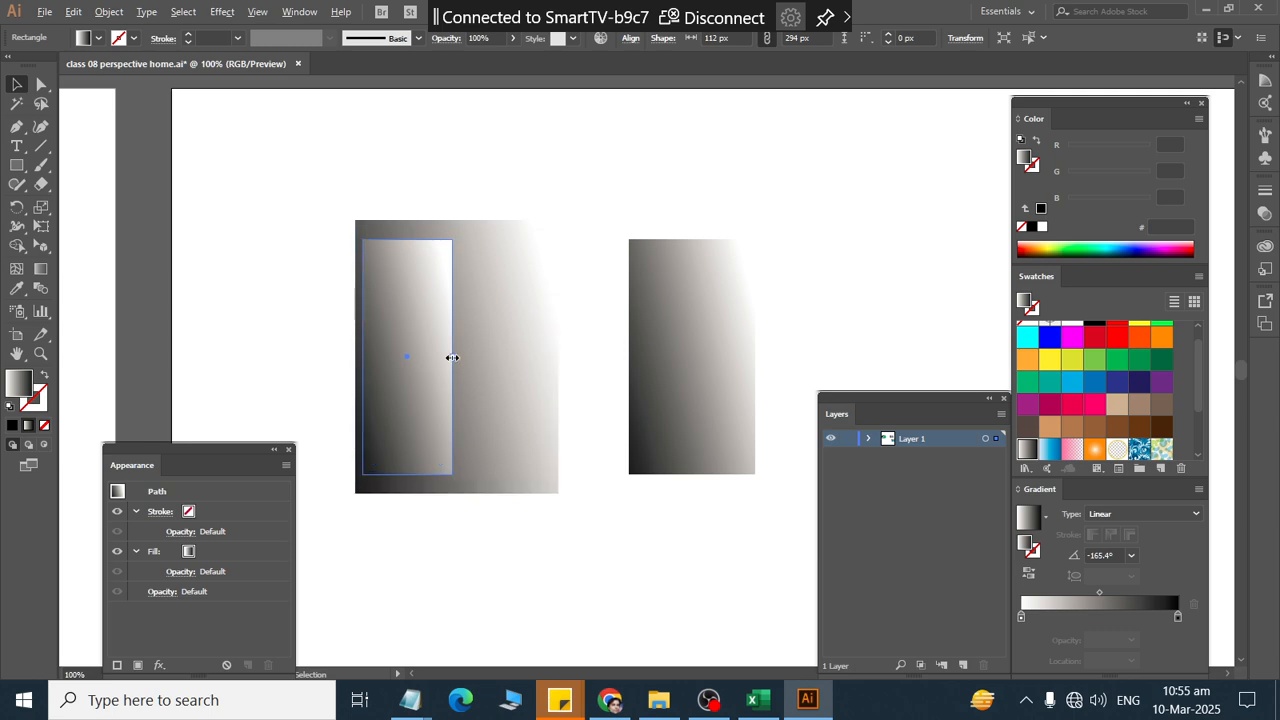
pyautogui.moveTo(452, 357); pyautogui.dragTo(551, 334)
pyautogui.click(598, 357)
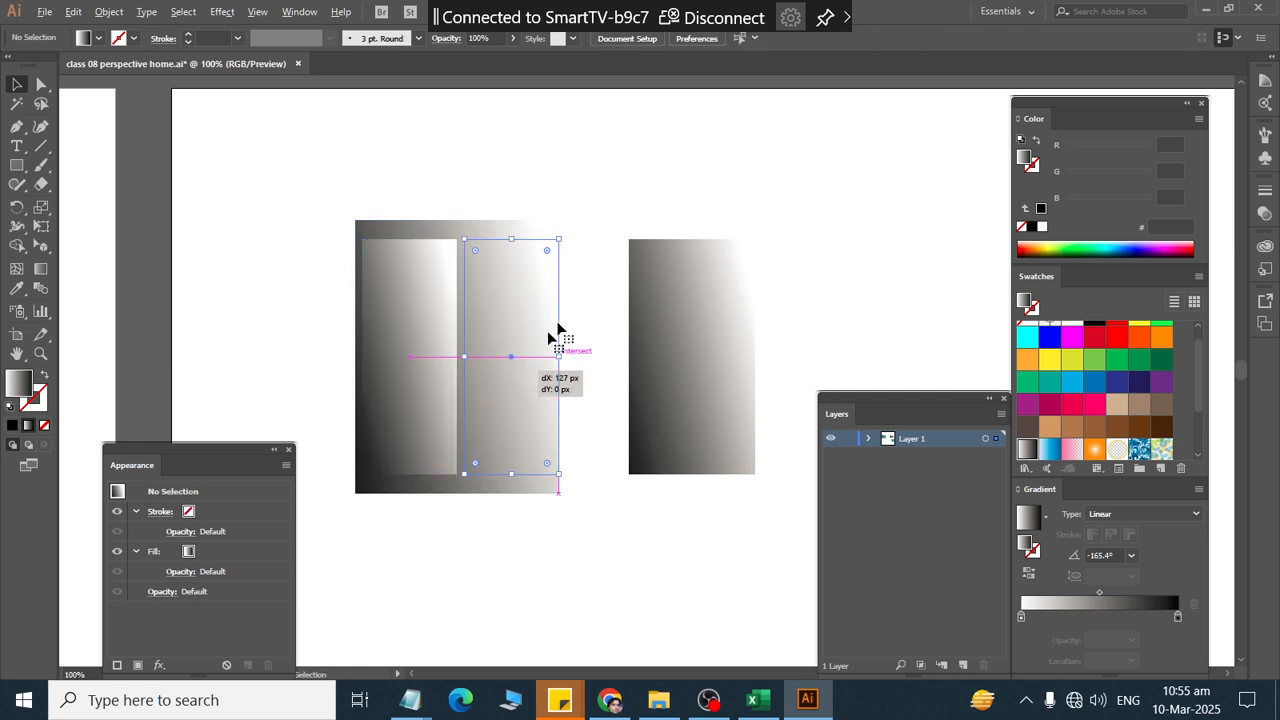
# Step: Narrow the right inner rectangle to about 99 px, leaving a margin along the large rectangle's right edge
pyautogui.scroll(1, 577, 283)
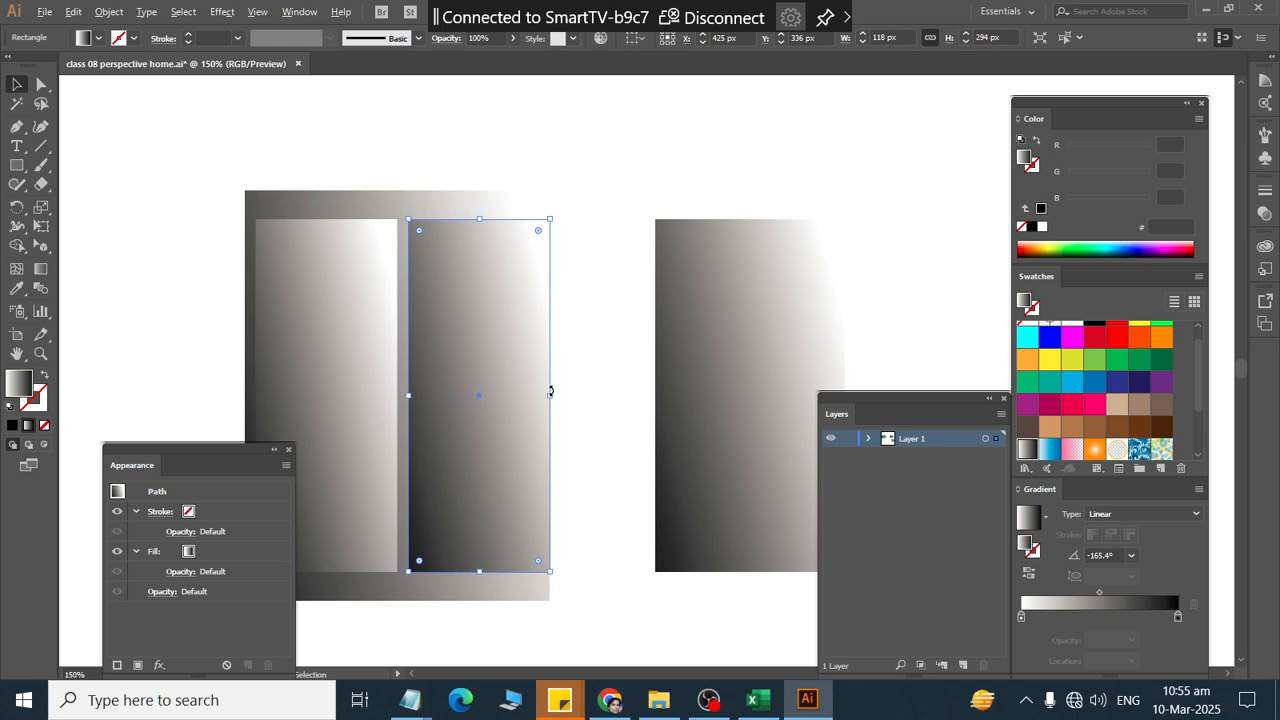
pyautogui.moveTo(550, 391); pyautogui.dragTo(527, 398)
pyautogui.scroll(1, 604, 401)
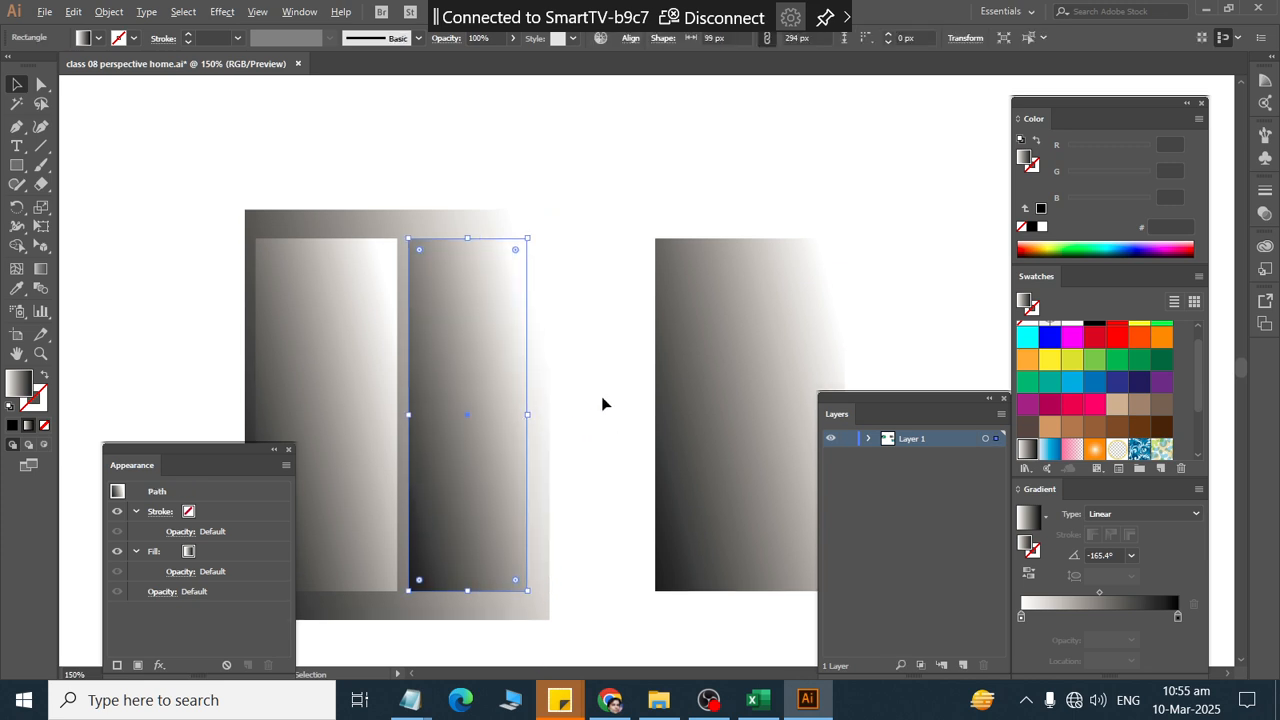
# Step: Fill the right inner rectangle with brown 754C24, then with a linear gradient containing tan and brown stops
pyautogui.hscroll(-4, 594, 453)
pyautogui.scroll(-1, 595, 453)
pyautogui.scroll(1, 575, 482)
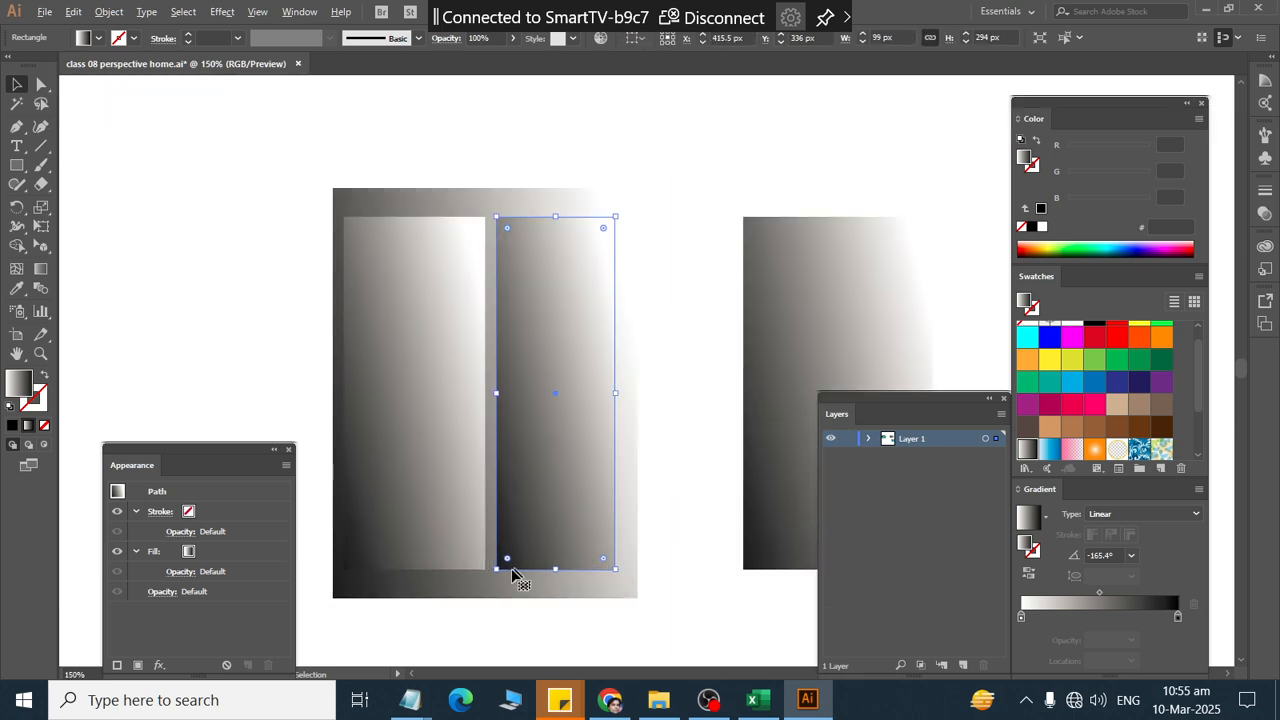
pyautogui.click(486, 595)
pyautogui.click(556, 422)
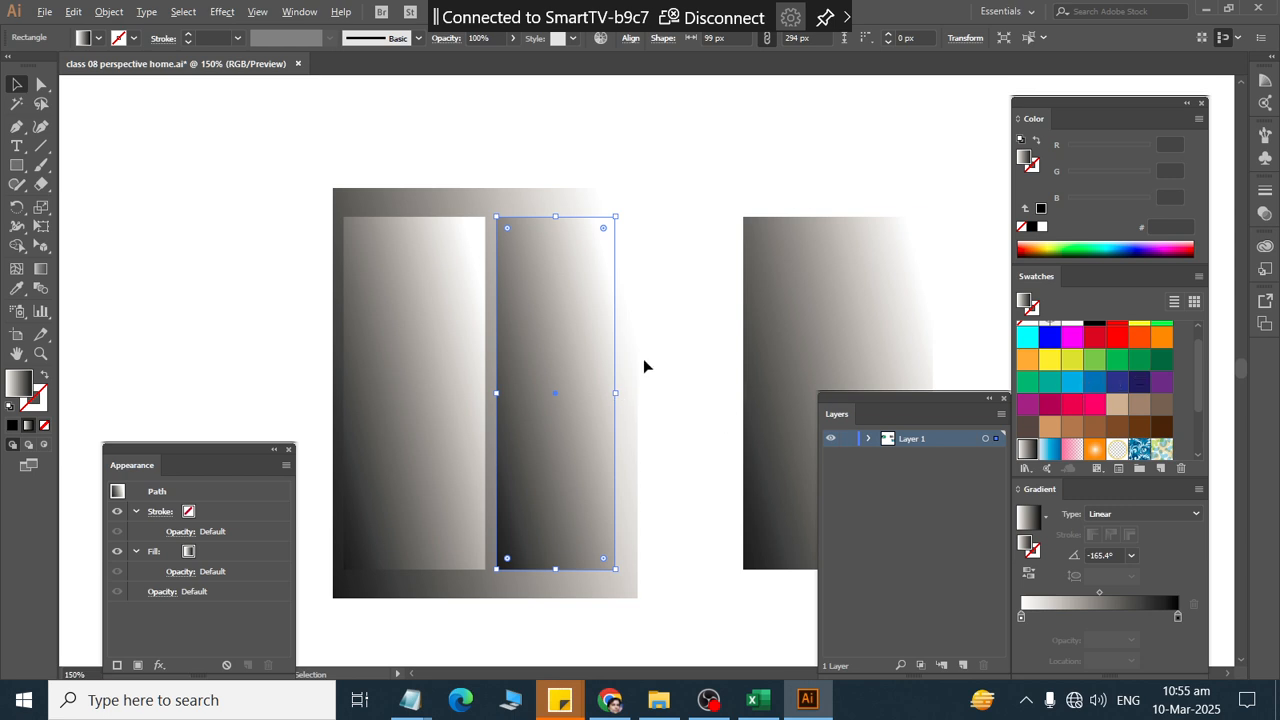
pyautogui.scroll(-3, 1120, 430)
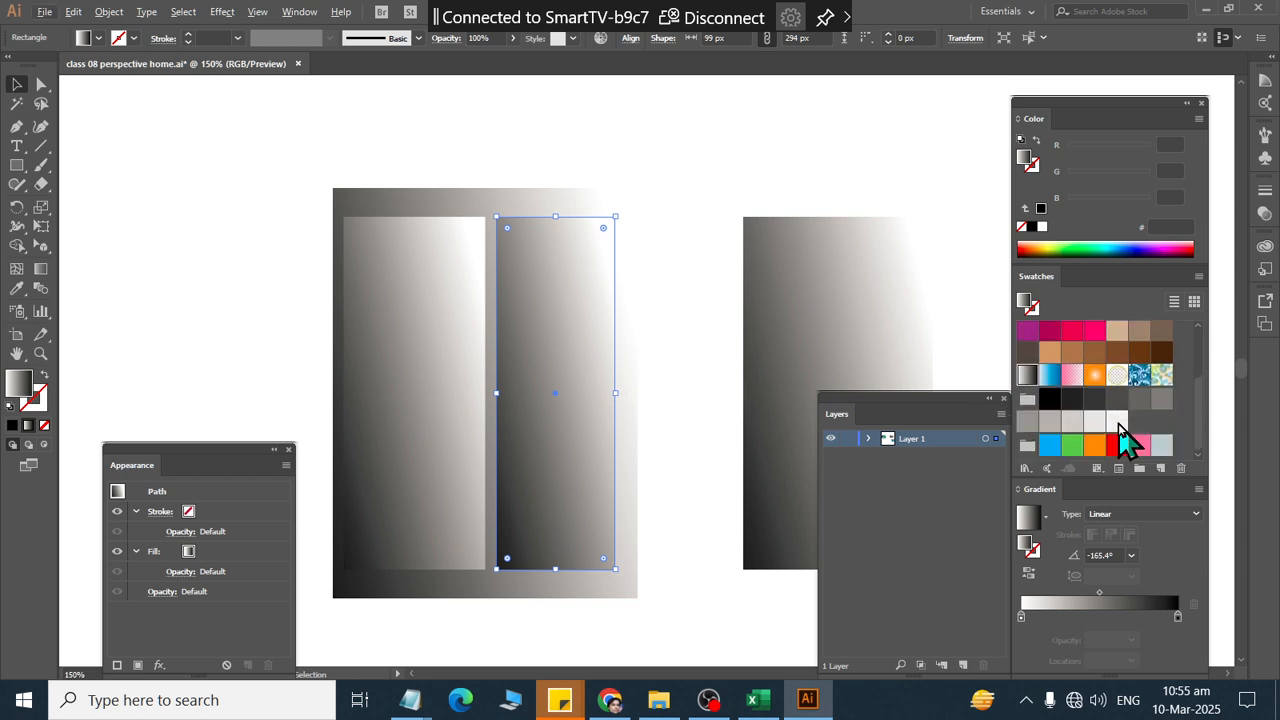
pyautogui.click(1117, 356)
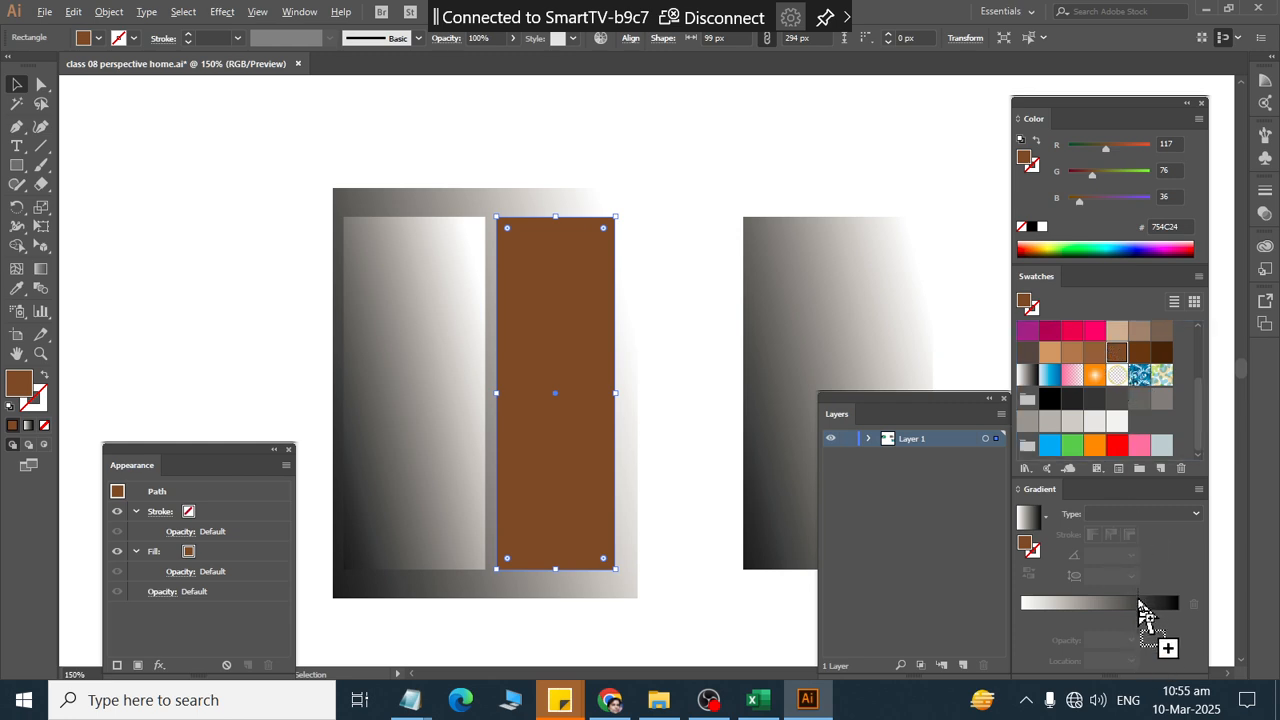
pyautogui.moveTo(1139, 601); pyautogui.dragTo(1138, 603)
pyautogui.moveTo(1050, 354); pyautogui.dragTo(1030, 655)
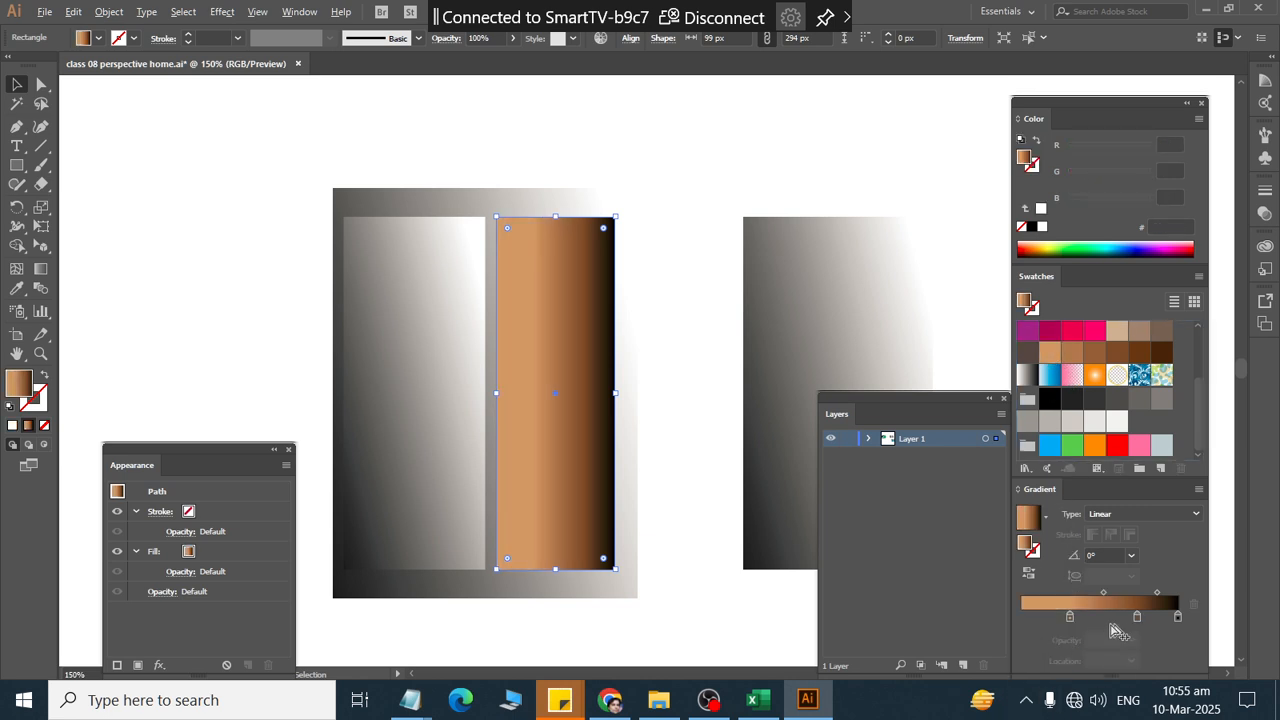
# Step: Remove the gradient's black stop and place the brown stop at 100% and the tan stop at 0%
pyautogui.moveTo(1175, 622); pyautogui.dragTo(1180, 680)
pyautogui.click(1136, 618)
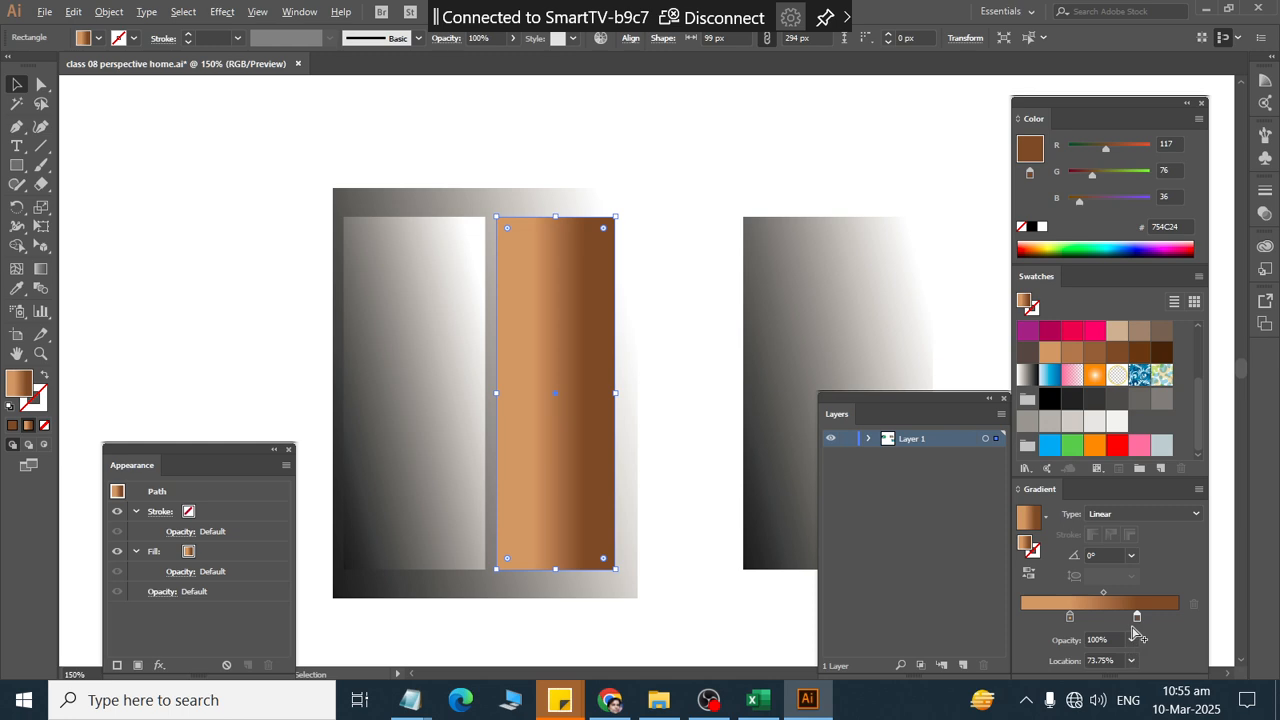
pyautogui.moveTo(1138, 621); pyautogui.dragTo(1223, 640)
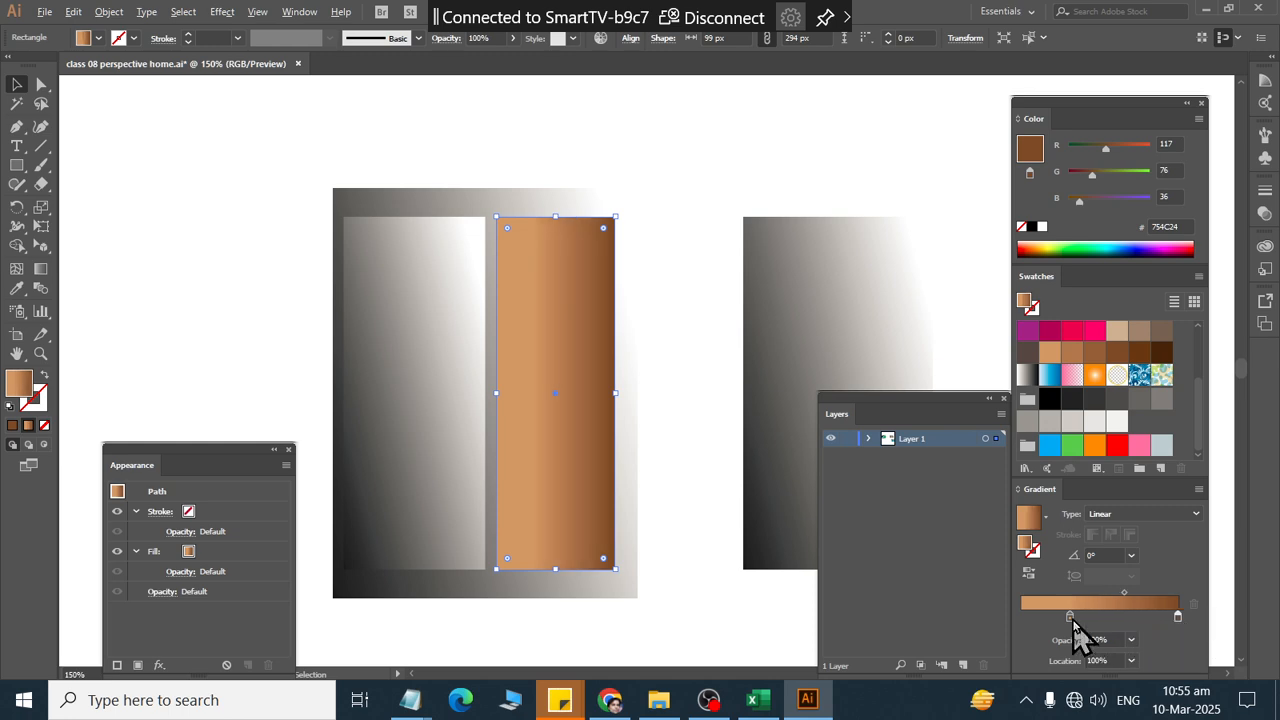
pyautogui.moveTo(1070, 617); pyautogui.dragTo(979, 626)
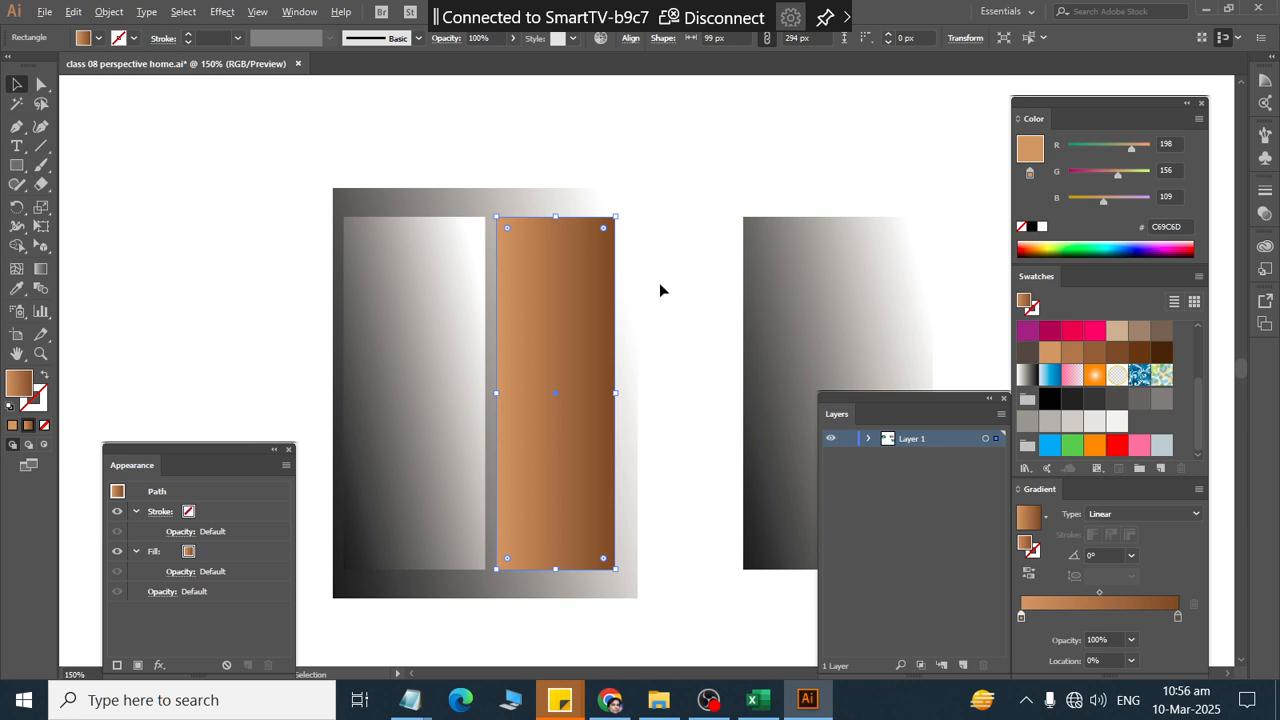
# Step: Redirect the large rectangle's grey gradient diagonally at about -129.8°, light at the upper right and dark at the lower left
pyautogui.click(569, 200)
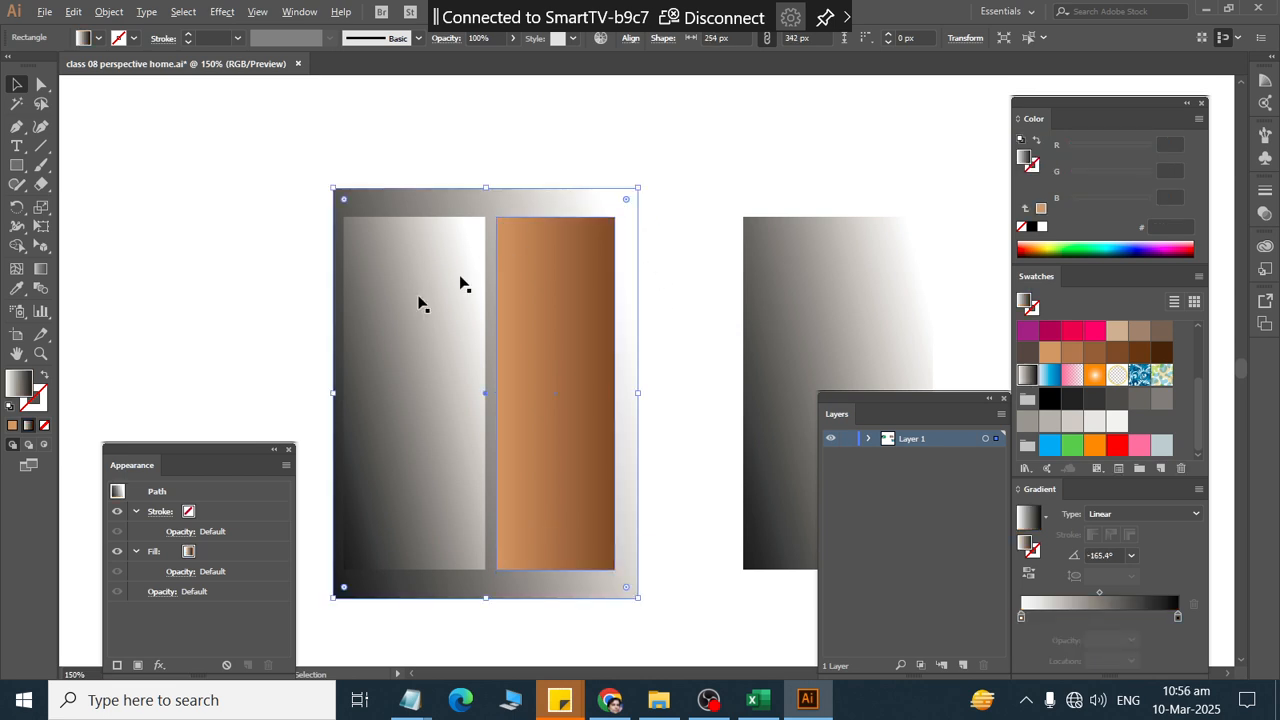
pyautogui.click(42, 269)
pyautogui.moveTo(668, 175); pyautogui.dragTo(316, 597)
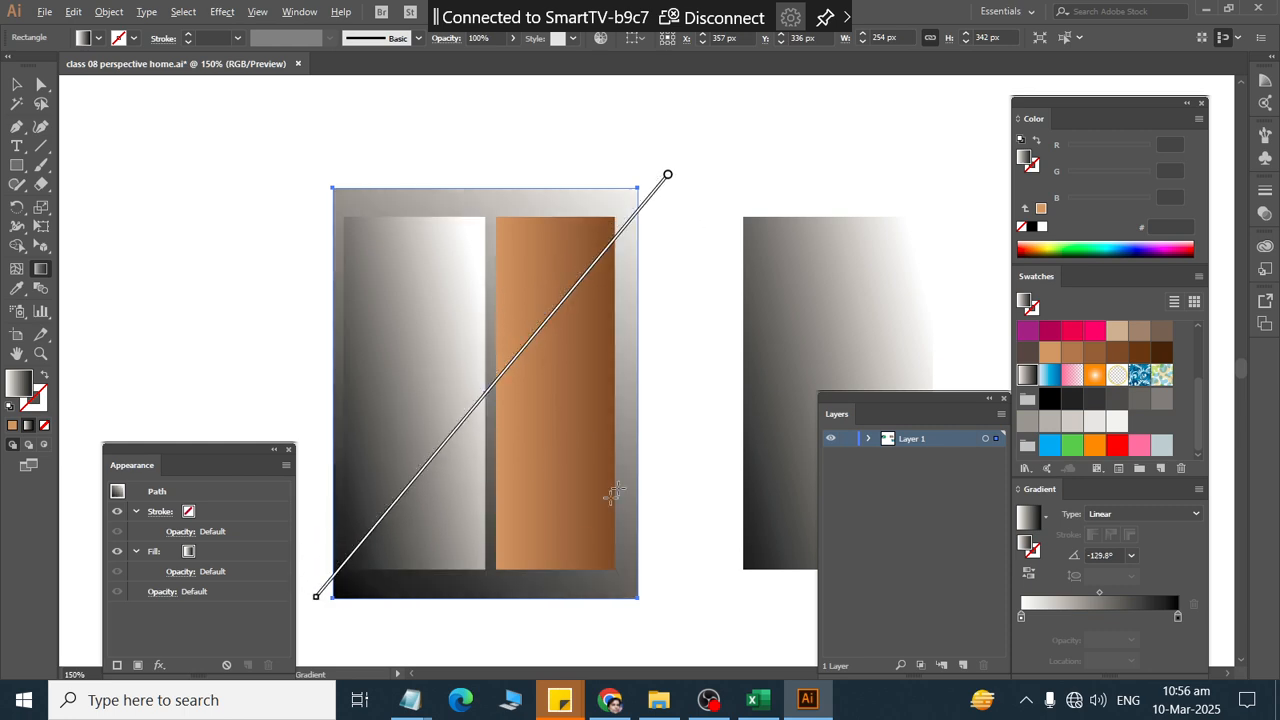
pyautogui.click(17, 85)
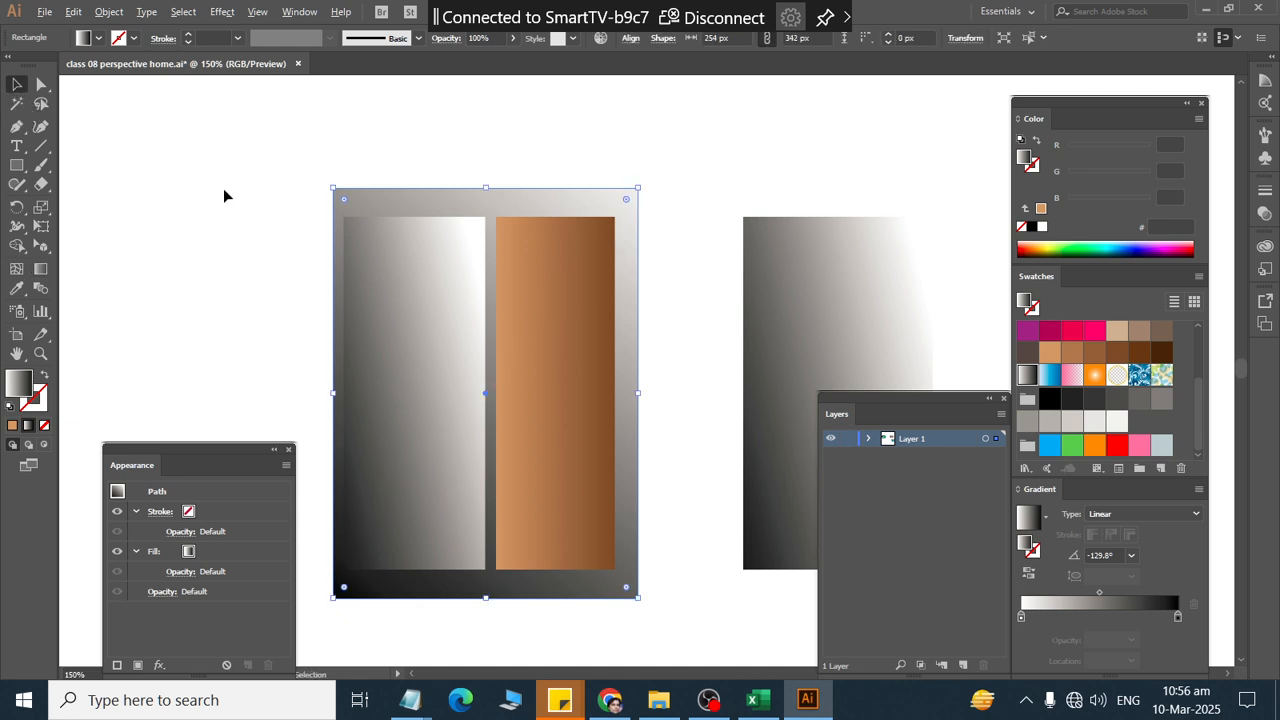
pyautogui.click(224, 190)
# Step: Copy the brown gradient from the right inner rectangle onto the left inner rectangle with the Eyedropper
pyautogui.click(508, 368)
pyautogui.click(448, 392)
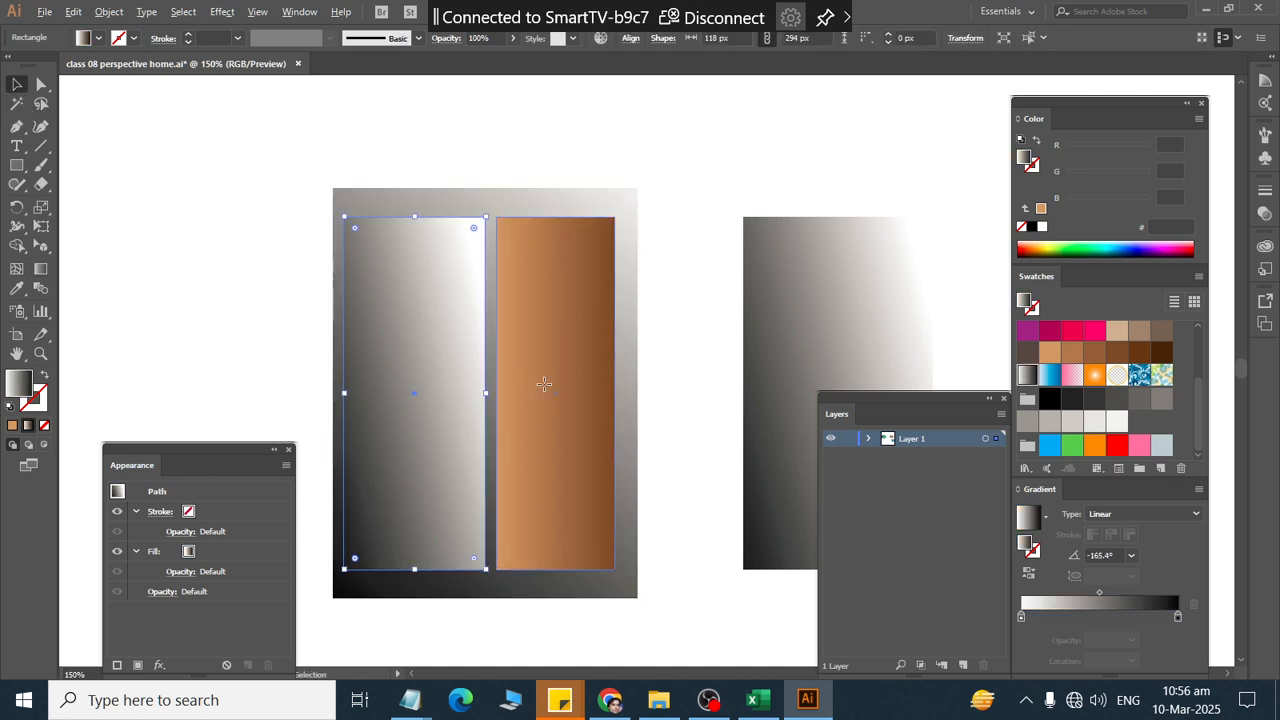
pyautogui.click(544, 384)
pyautogui.click(450, 398)
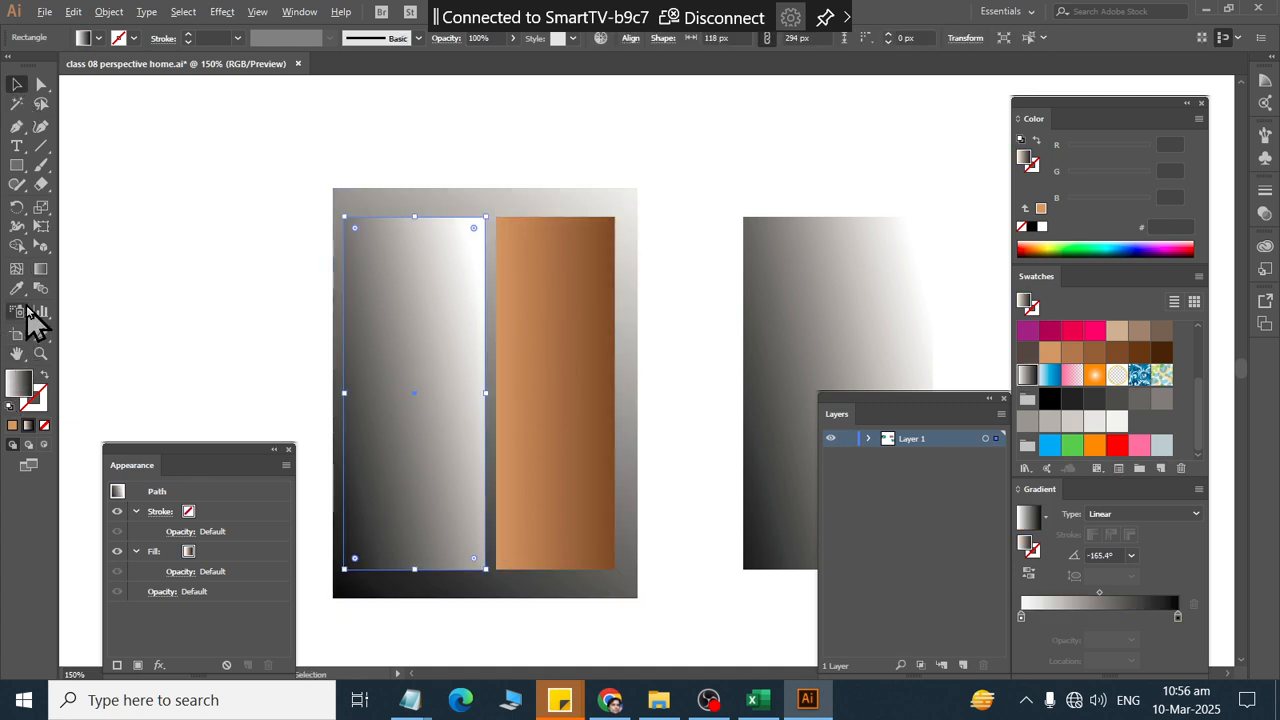
pyautogui.click(17, 288)
pyautogui.click(557, 403)
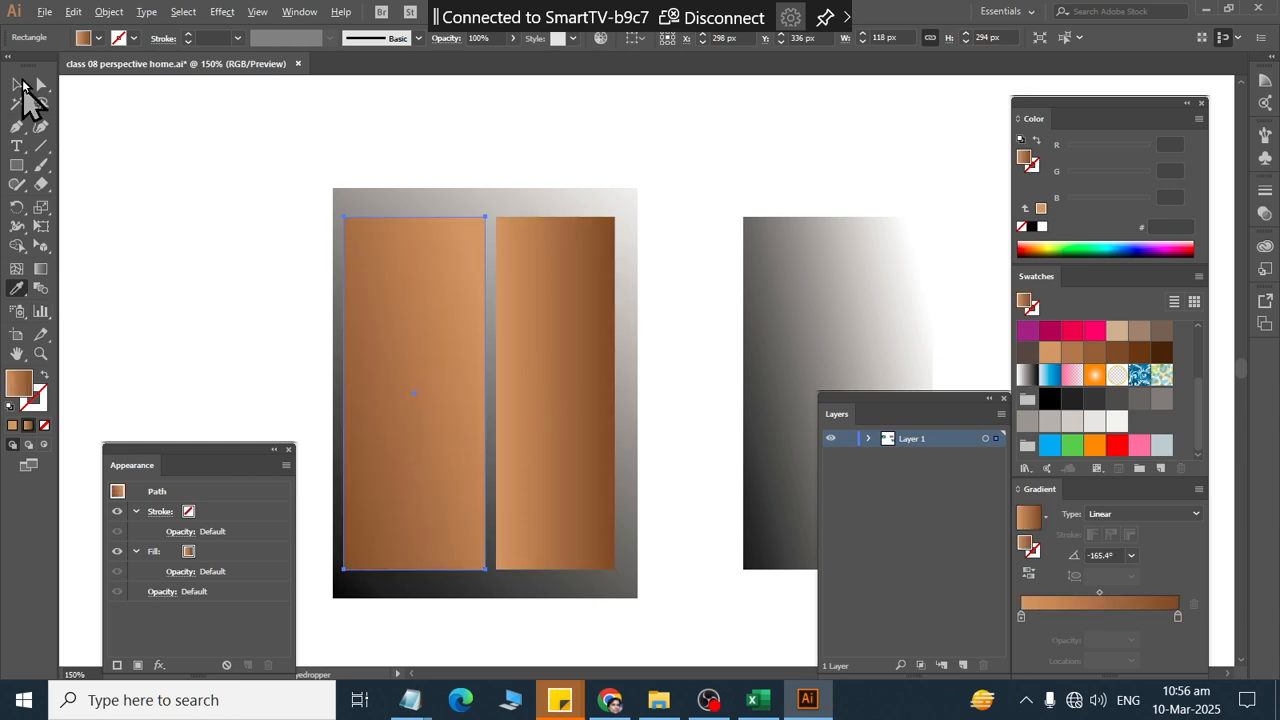
pyautogui.click(18, 84)
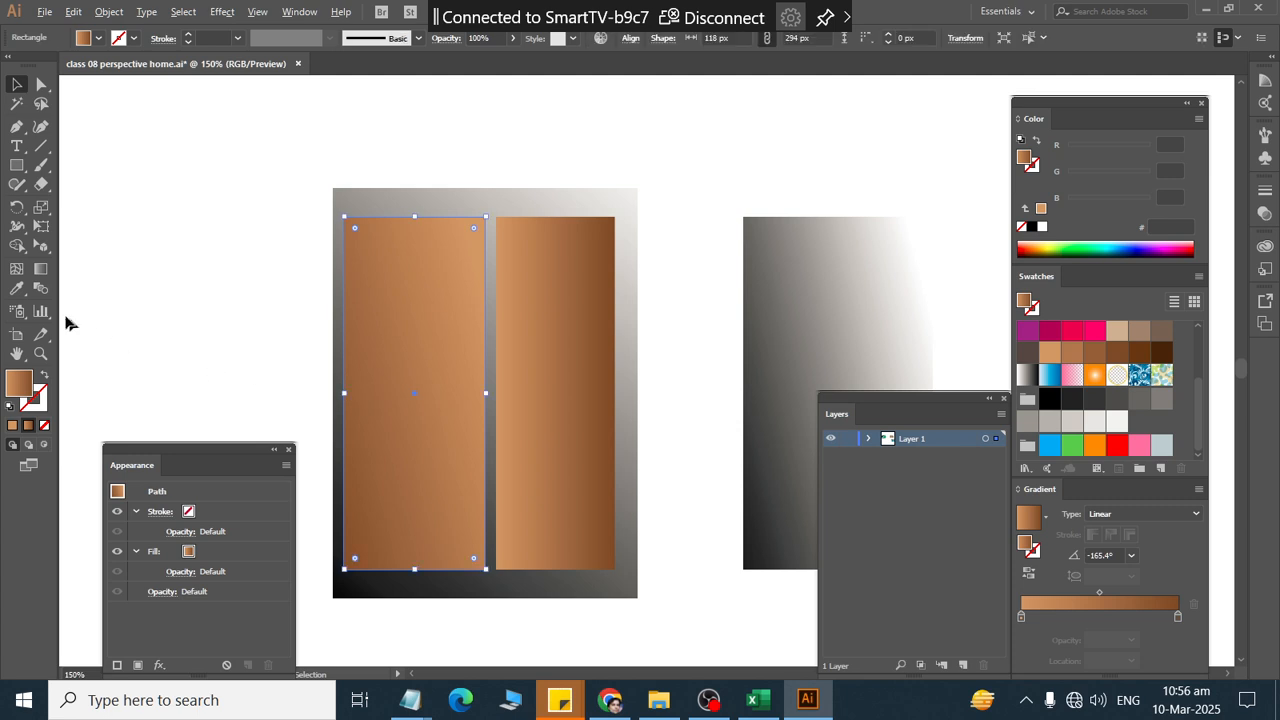
# Step: Redirect the left inner rectangle's gradient to about 116.2°, dark brown at the top and light tan at the bottom
pyautogui.click(41, 268)
pyautogui.moveTo(479, 379)
pyautogui.mouseDown()
pyautogui.moveTo(357, 403)
pyautogui.moveTo(337, 393)
pyautogui.moveTo(340, 408)
pyautogui.mouseUp()
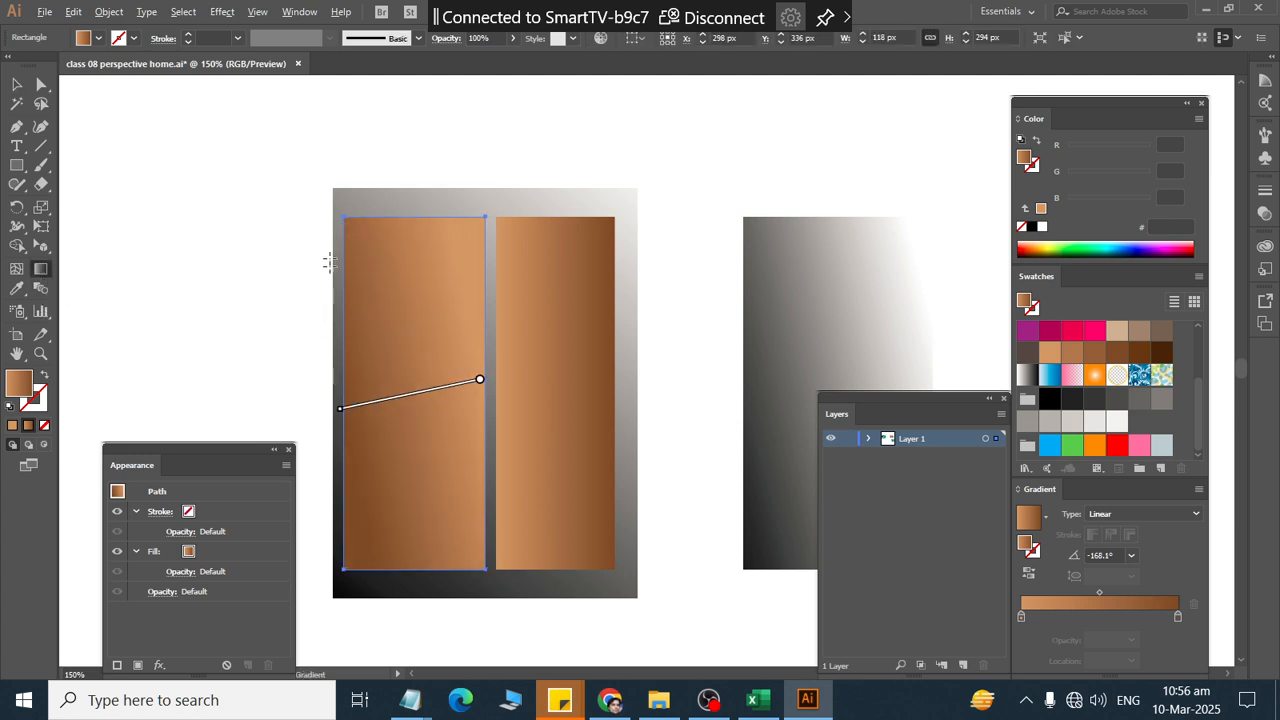
pyautogui.moveTo(345, 222)
pyautogui.mouseDown()
pyautogui.moveTo(514, 512)
pyautogui.moveTo(484, 530)
pyautogui.moveTo(332, 226)
pyautogui.mouseUp()
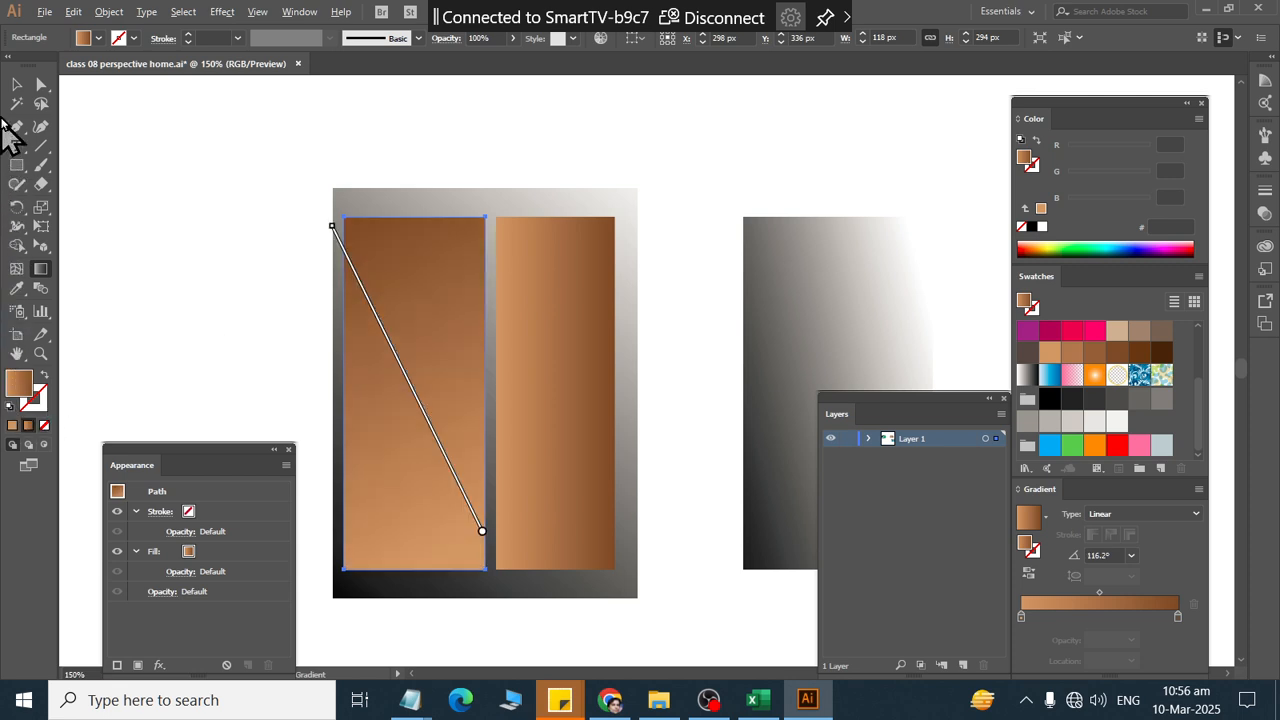
pyautogui.click(15, 88)
pyautogui.click(97, 237)
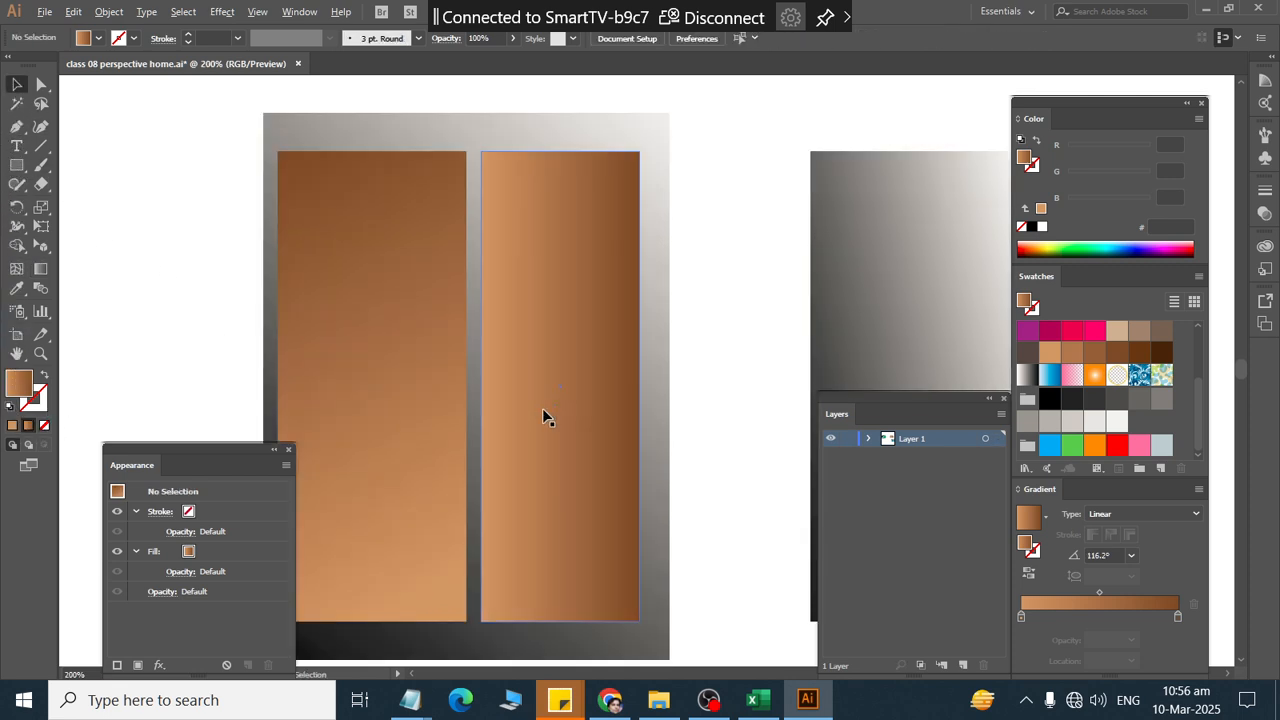
# Step: Nudge the right brown panel toward the frame's right edge and extend its left side to a width of about 111 px
pyautogui.click(586, 420)
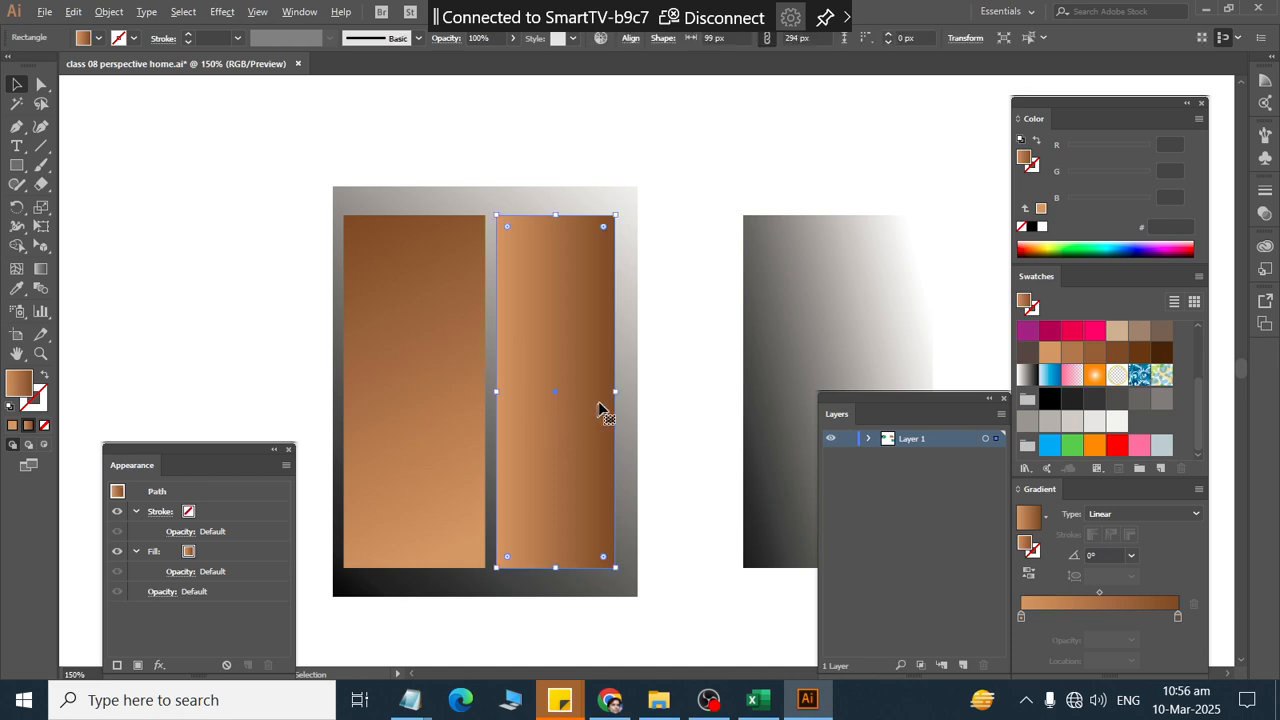
pyautogui.press('Right')
pyautogui.press('Right')
pyautogui.press('Right')
pyautogui.press('Right')
pyautogui.press('Right')
pyautogui.press('Right')
pyautogui.press('Right')
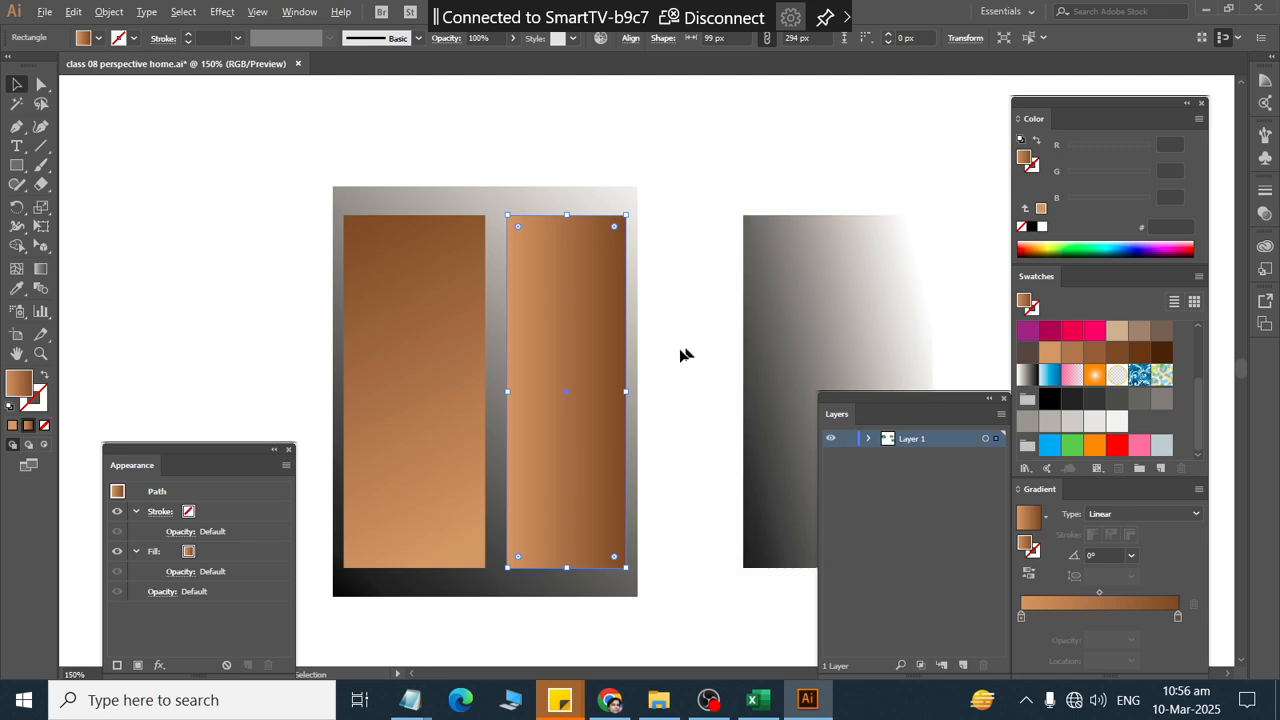
pyautogui.moveTo(508, 393); pyautogui.dragTo(493, 394)
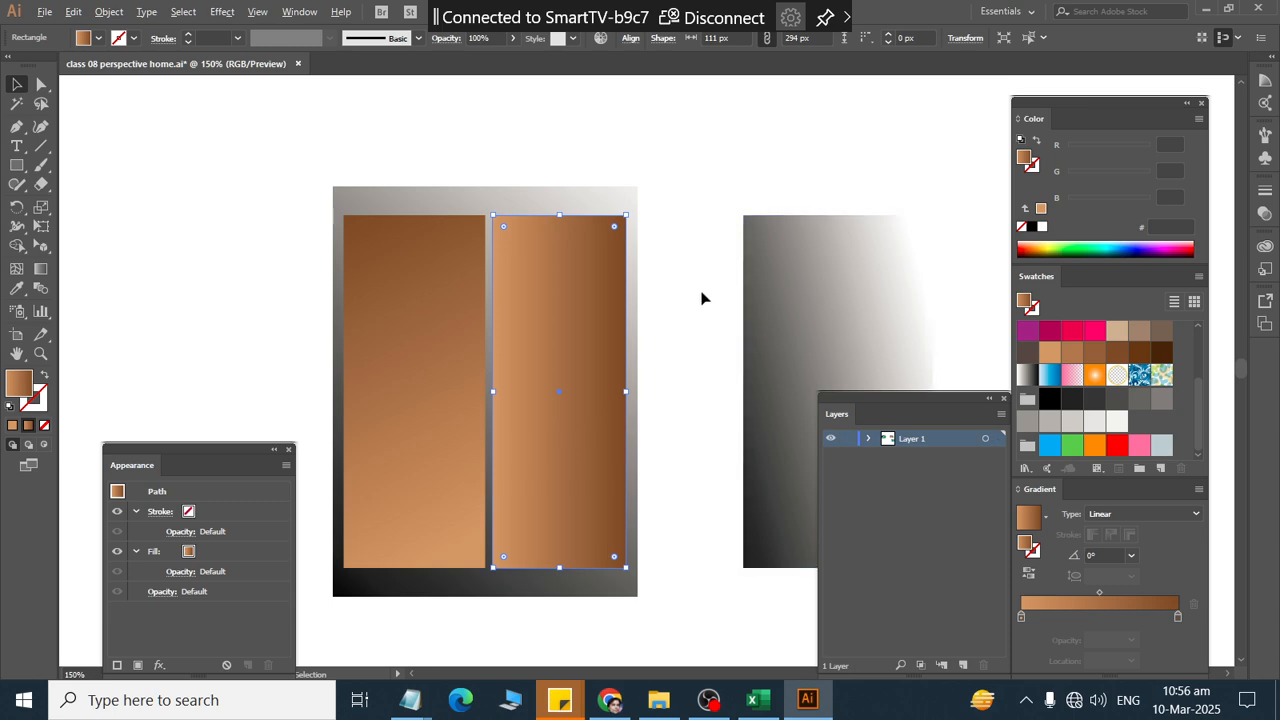
pyautogui.click(672, 300)
# Step: Copy the left brown panel onto the separate grey rectangle, reduce its height to about 280 px and widen it to leave an even frame
pyautogui.scroll(-3, 641, 289)
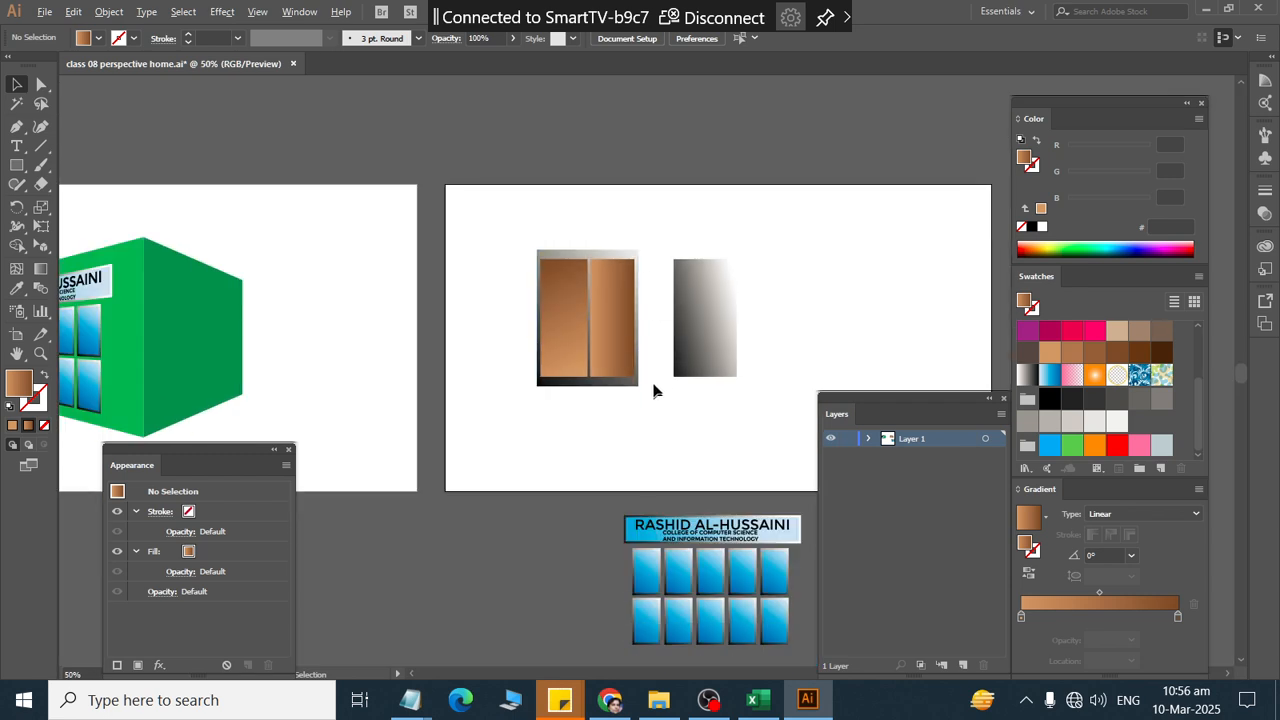
pyautogui.moveTo(716, 318); pyautogui.dragTo(696, 349)
pyautogui.scroll(3, 714, 342)
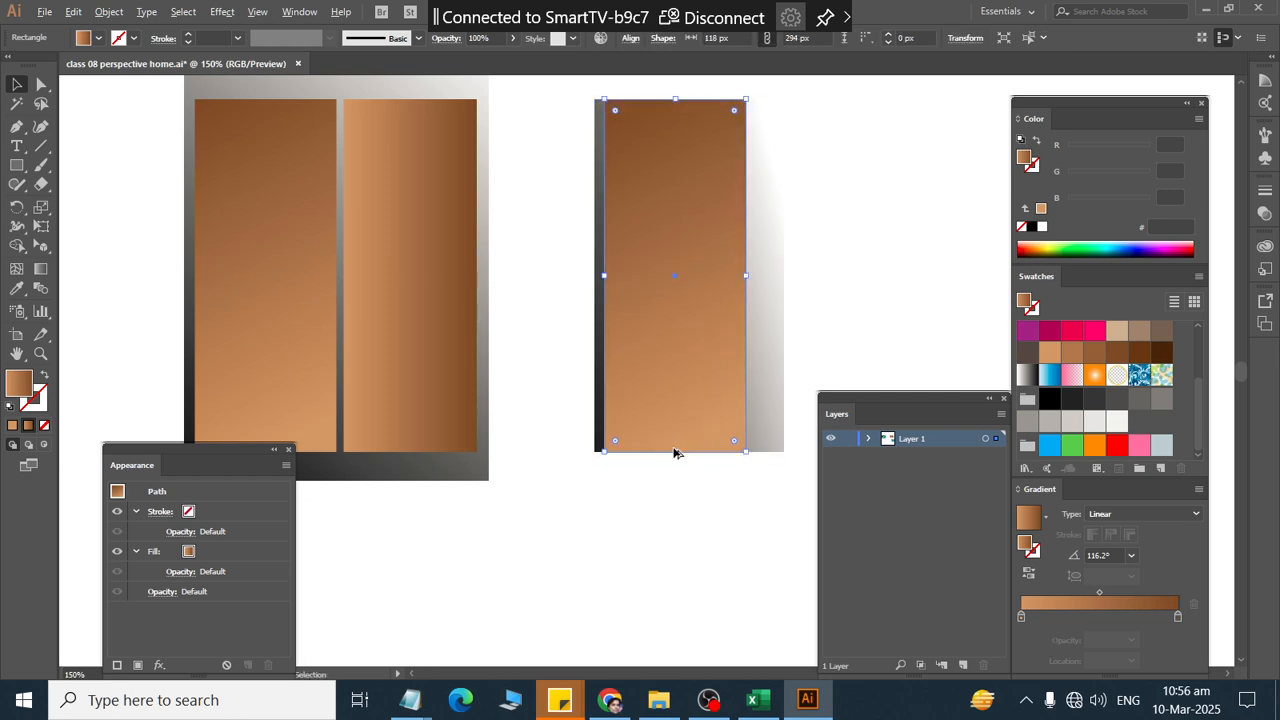
pyautogui.click(674, 410)
pyautogui.moveTo(679, 455); pyautogui.dragTo(680, 443)
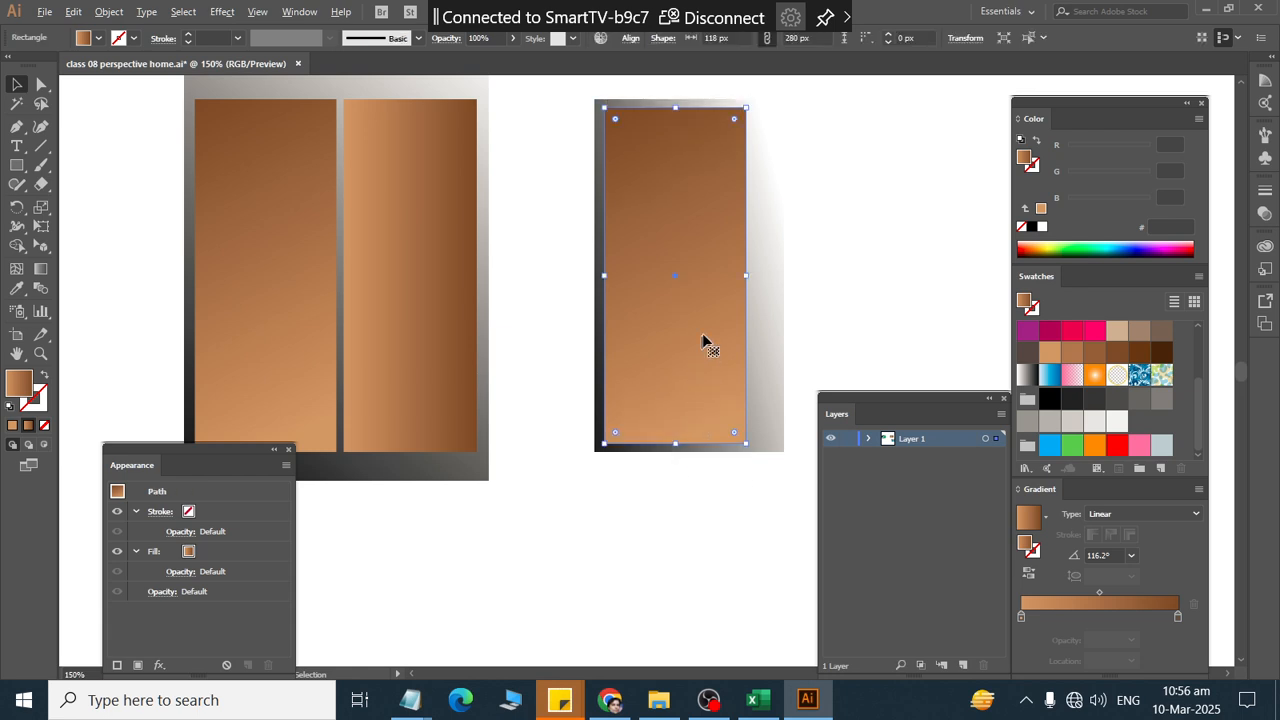
pyautogui.moveTo(746, 276); pyautogui.dragTo(774, 283)
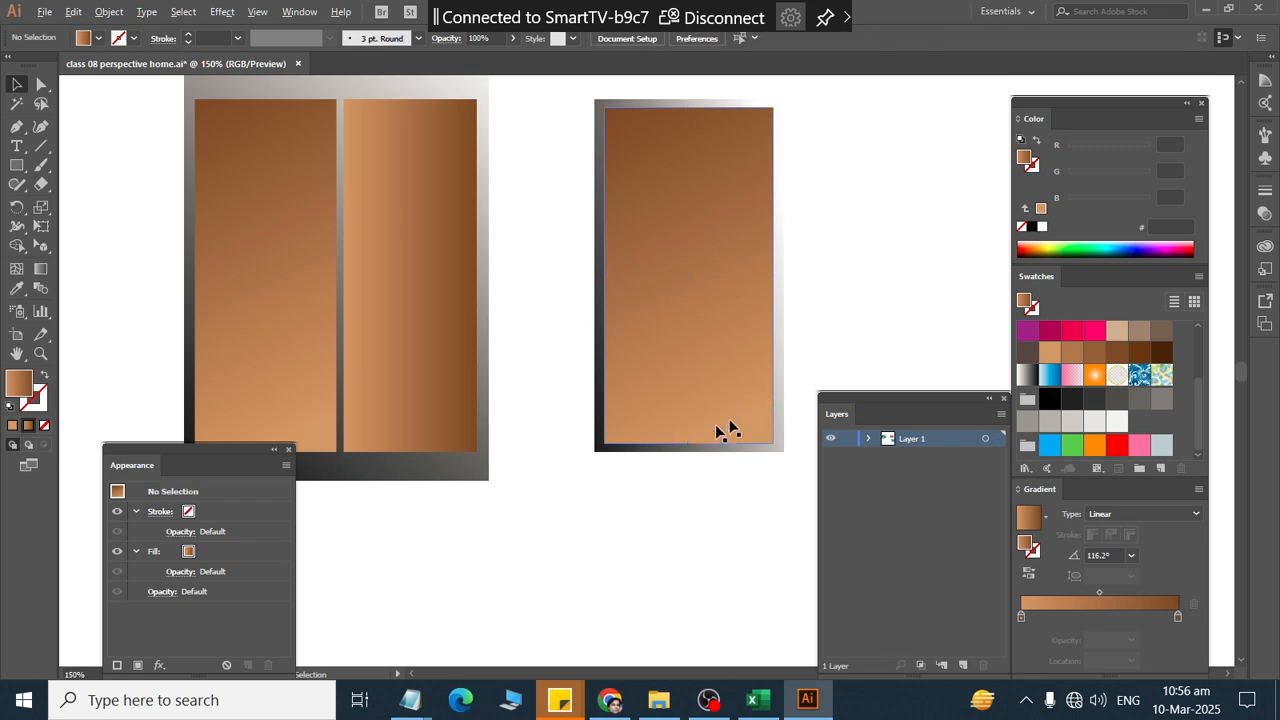
# Step: Redirect the single door frame's grey gradient to about -152°, dark toward the lower left
pyautogui.click(650, 449)
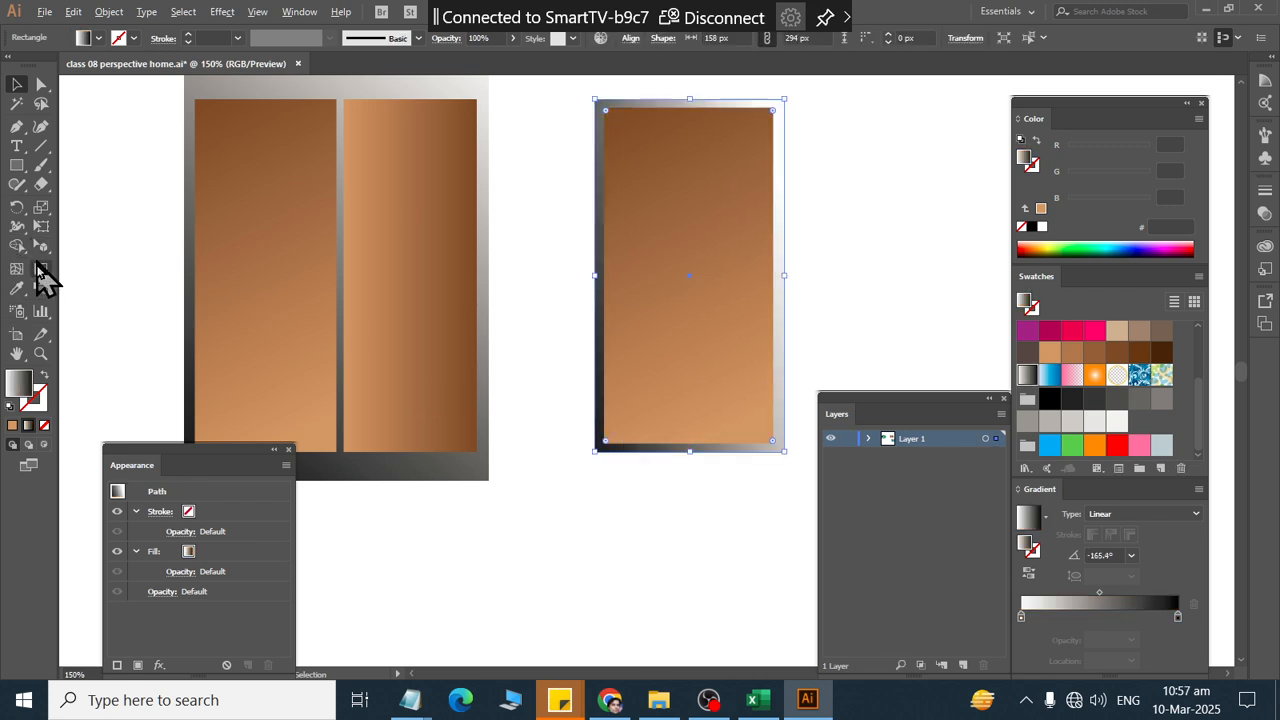
pyautogui.click(40, 269)
pyautogui.moveTo(827, 110)
pyautogui.mouseDown()
pyautogui.moveTo(514, 320)
pyautogui.moveTo(557, 337)
pyautogui.mouseUp()
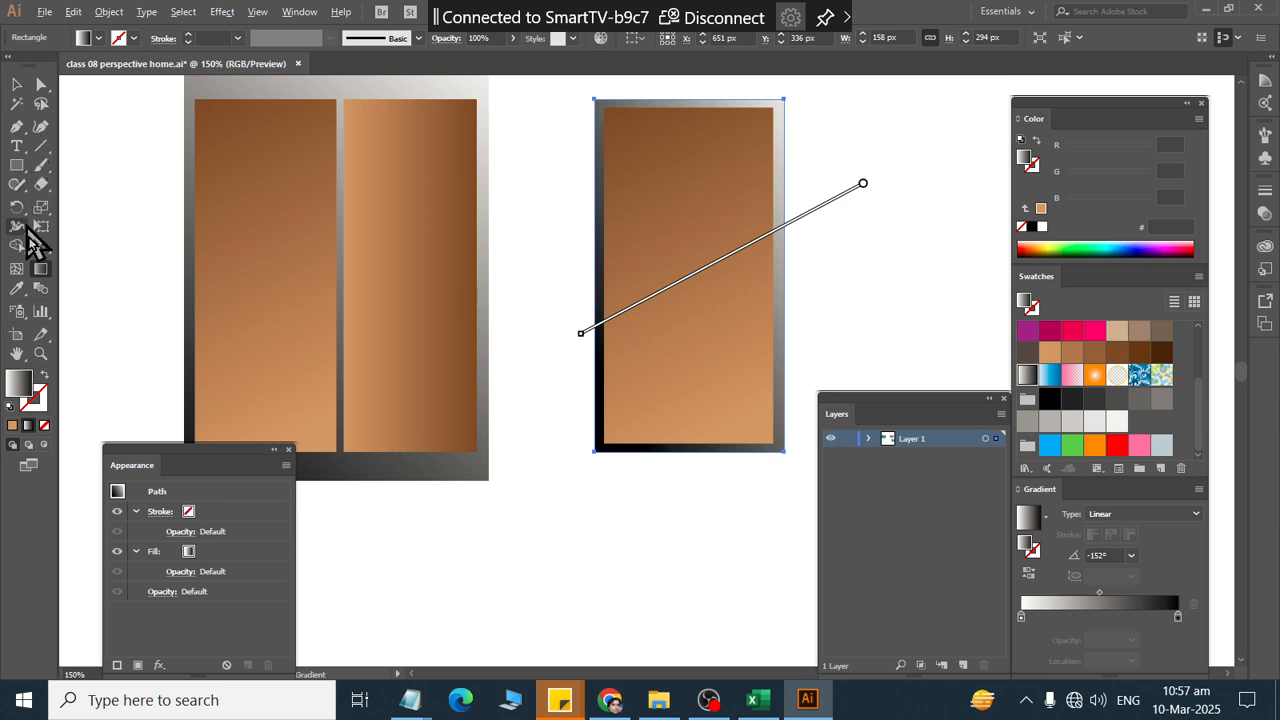
# Step: Draw a circle about 31 px across below the doors and give it a radial grey gradient
pyautogui.click(18, 170)
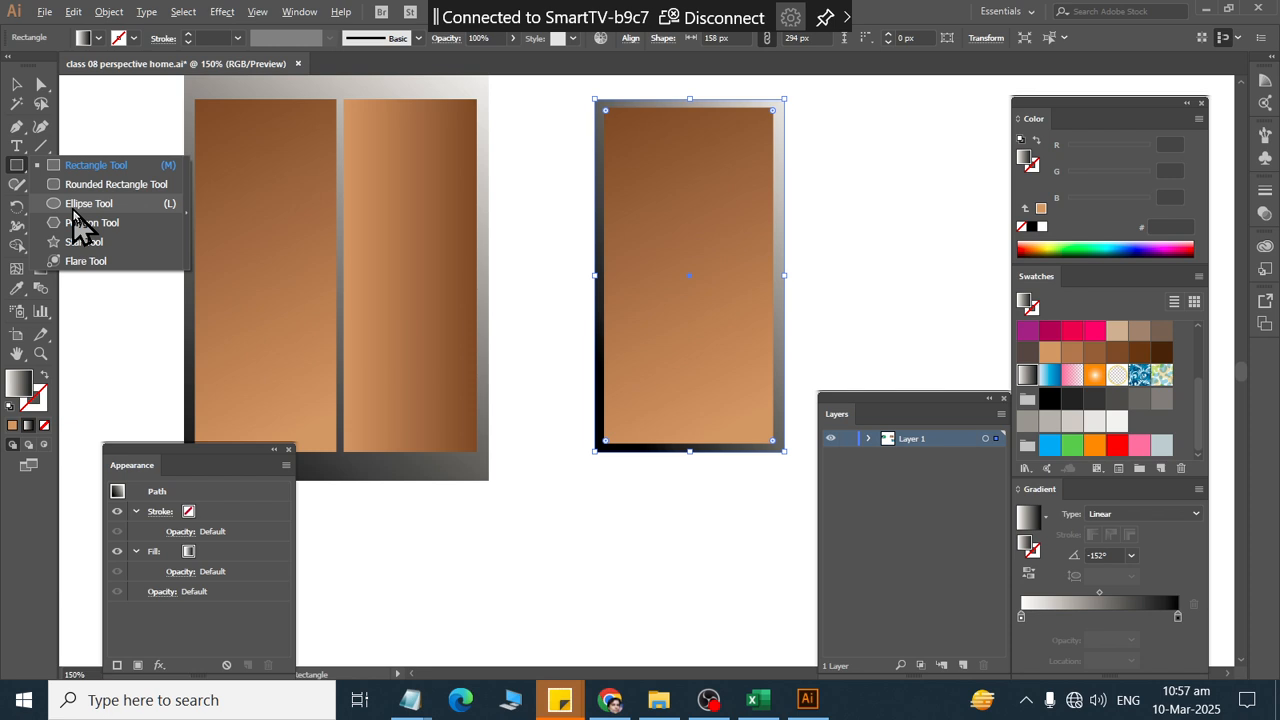
pyautogui.click(72, 204)
pyautogui.moveTo(515, 560); pyautogui.dragTo(556, 601)
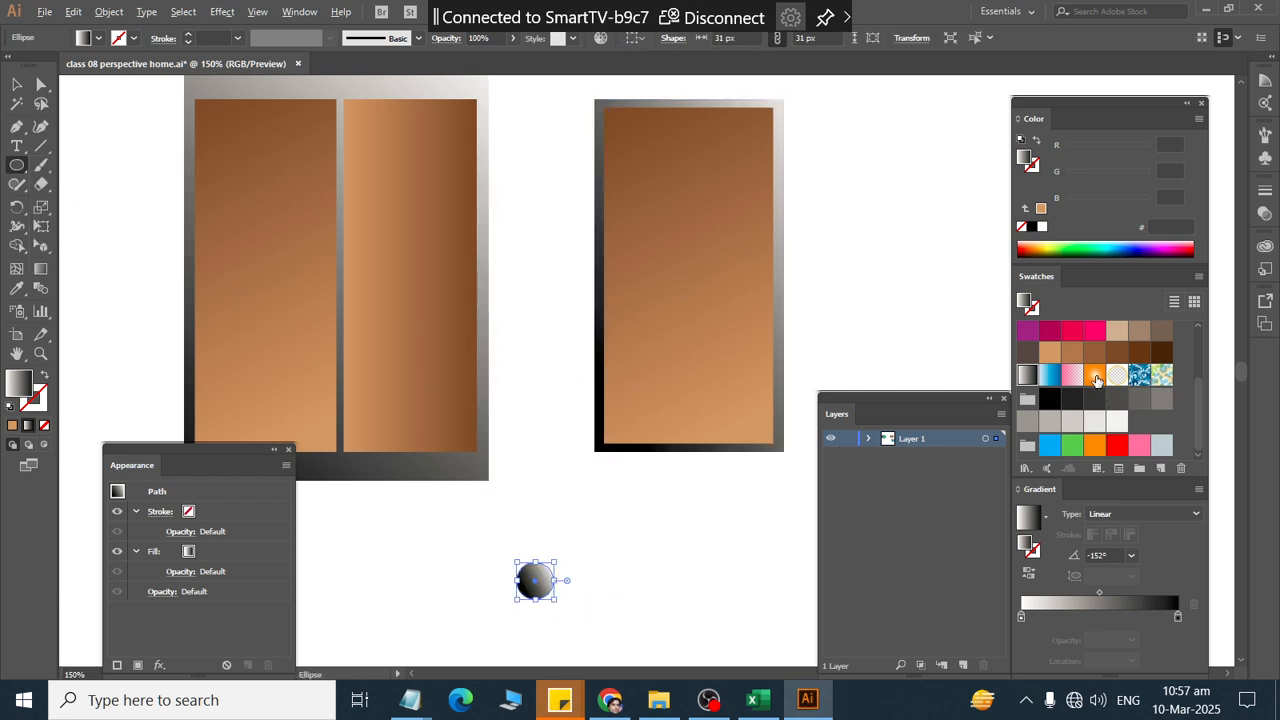
pyautogui.click(1113, 513)
pyautogui.click(1118, 547)
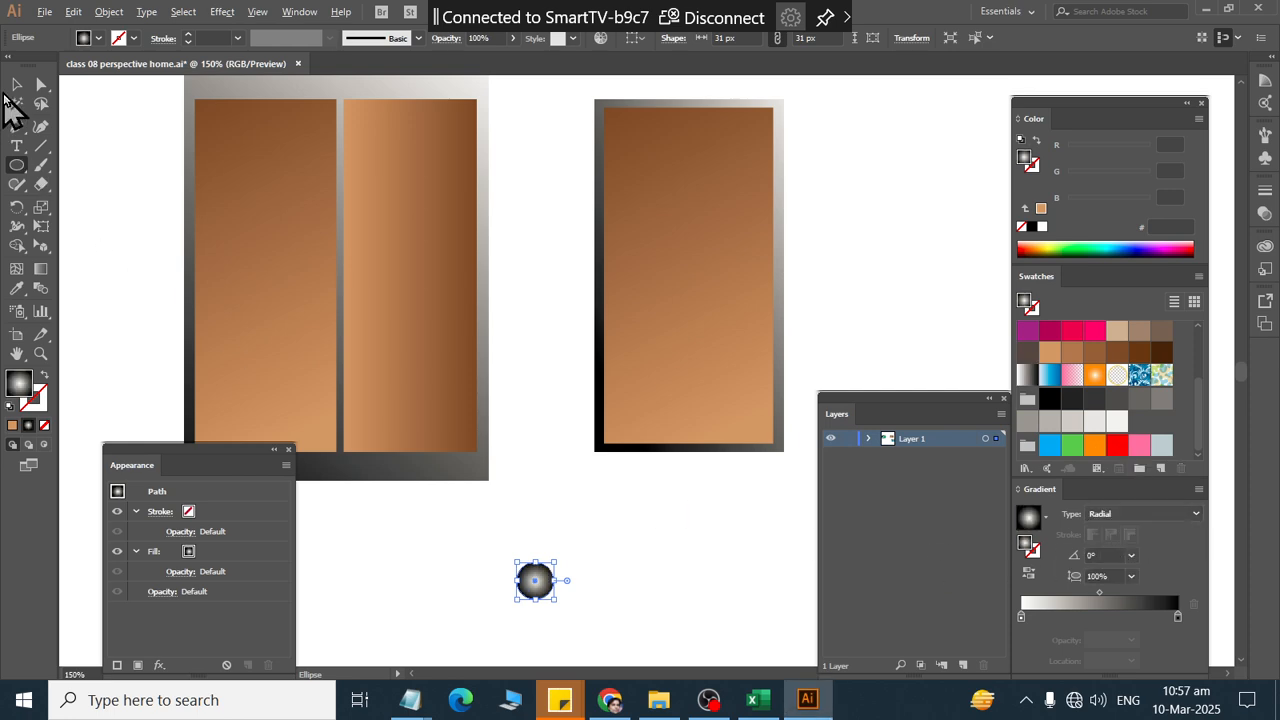
# Step: Place the gradient circle as a knob near the left edge of the single door, about halfway up
pyautogui.click(15, 86)
pyautogui.click(535, 502)
pyautogui.moveTo(538, 585); pyautogui.dragTo(630, 279)
pyautogui.click(676, 620)
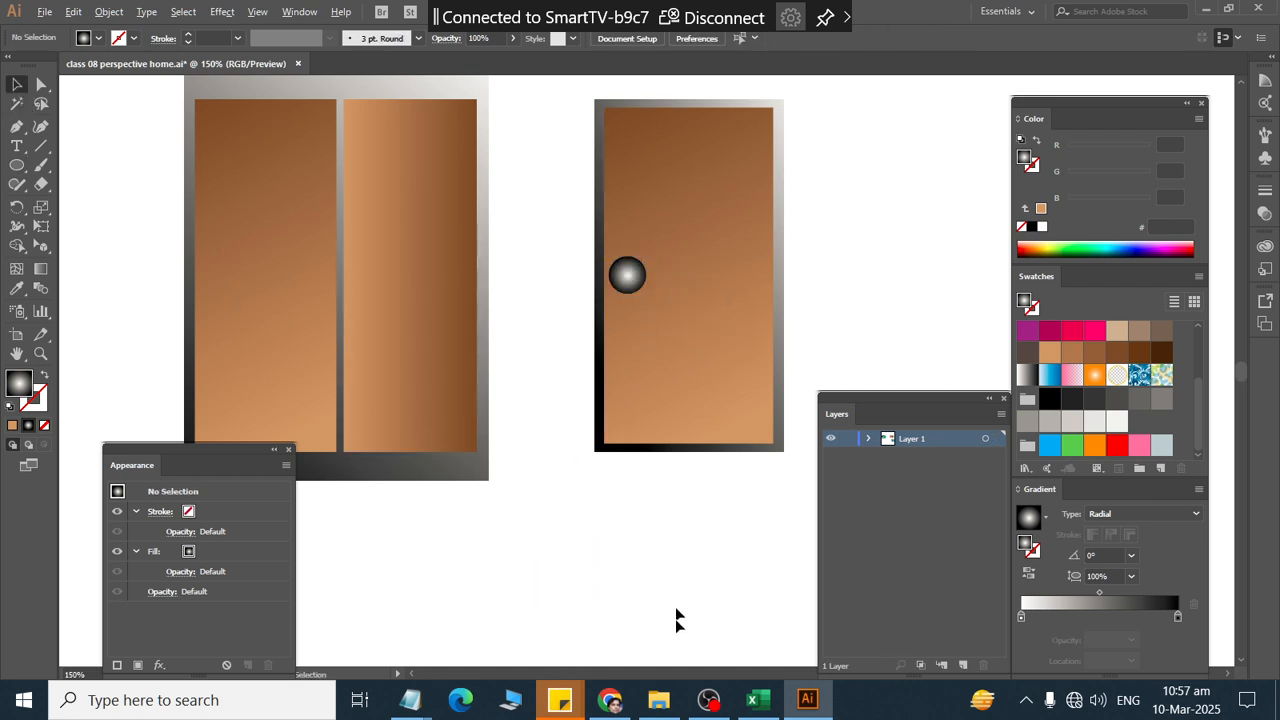
# Step: Copy the knob, shrink the copy to about 25 px and place it near the inner edge of the double door's left panel
pyautogui.hotkey('ctrl', '1')
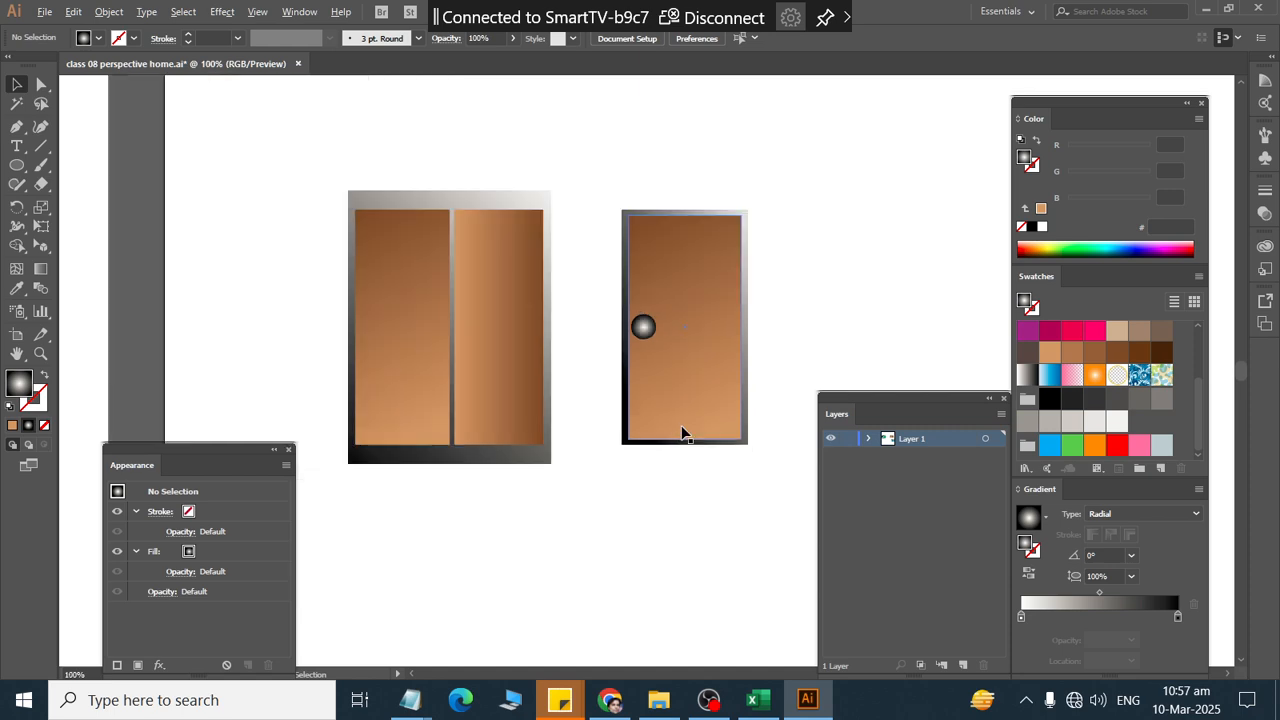
pyautogui.moveTo(643, 325); pyautogui.dragTo(418, 448)
pyautogui.scroll(2, 414, 550)
pyautogui.scroll(2, 420, 495)
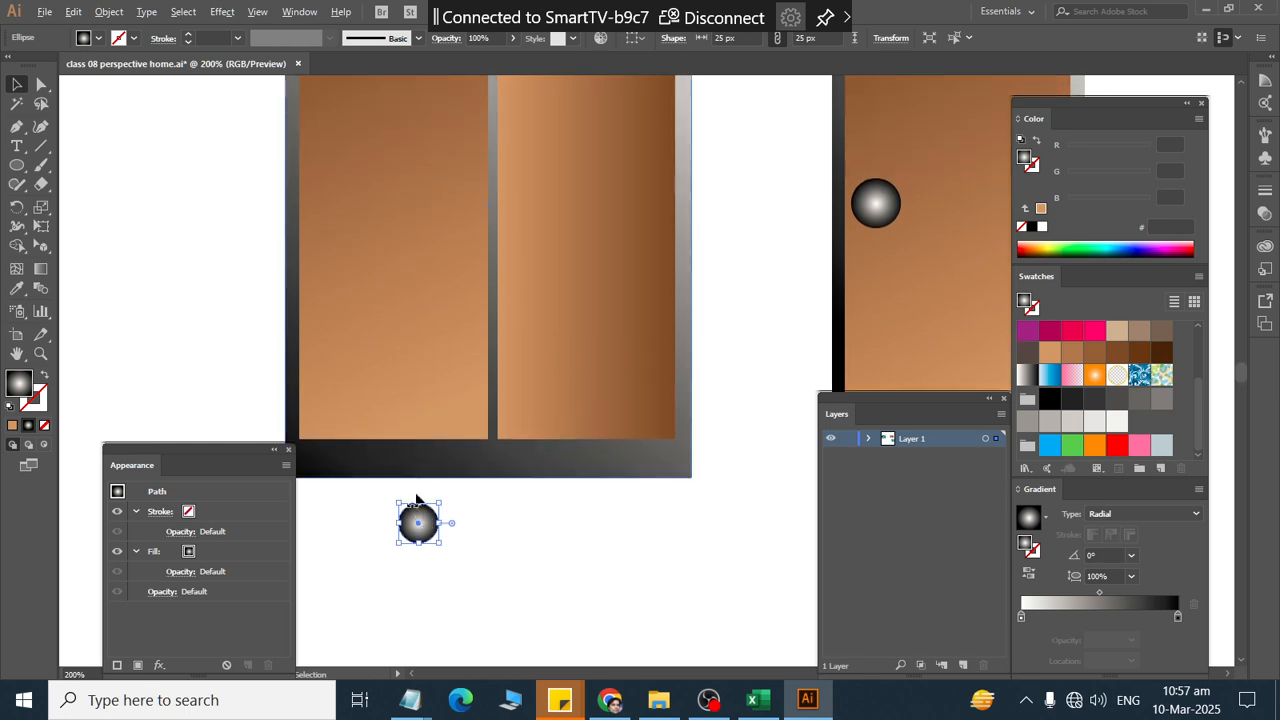
pyautogui.moveTo(420, 521); pyautogui.dragTo(453, 178)
pyautogui.scroll(-2, 459, 178)
pyautogui.click(541, 444)
pyautogui.scroll(2, 541, 440)
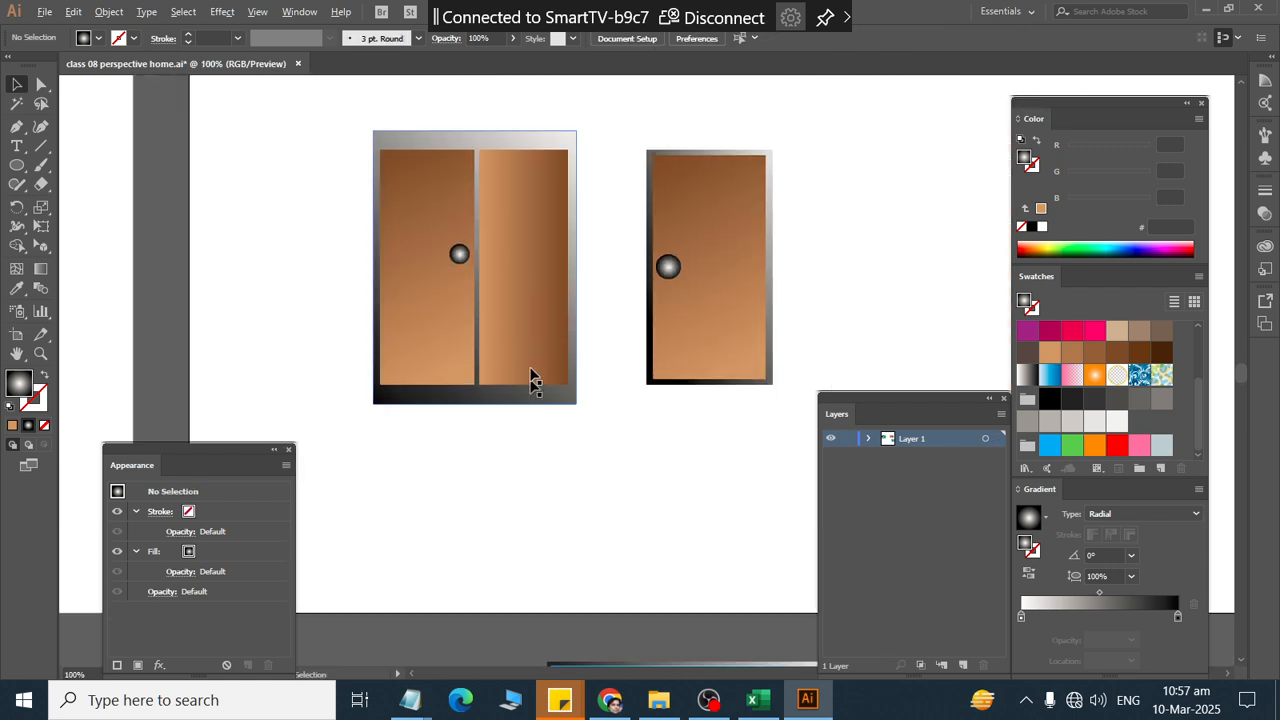
pyautogui.scroll(2, 532, 378)
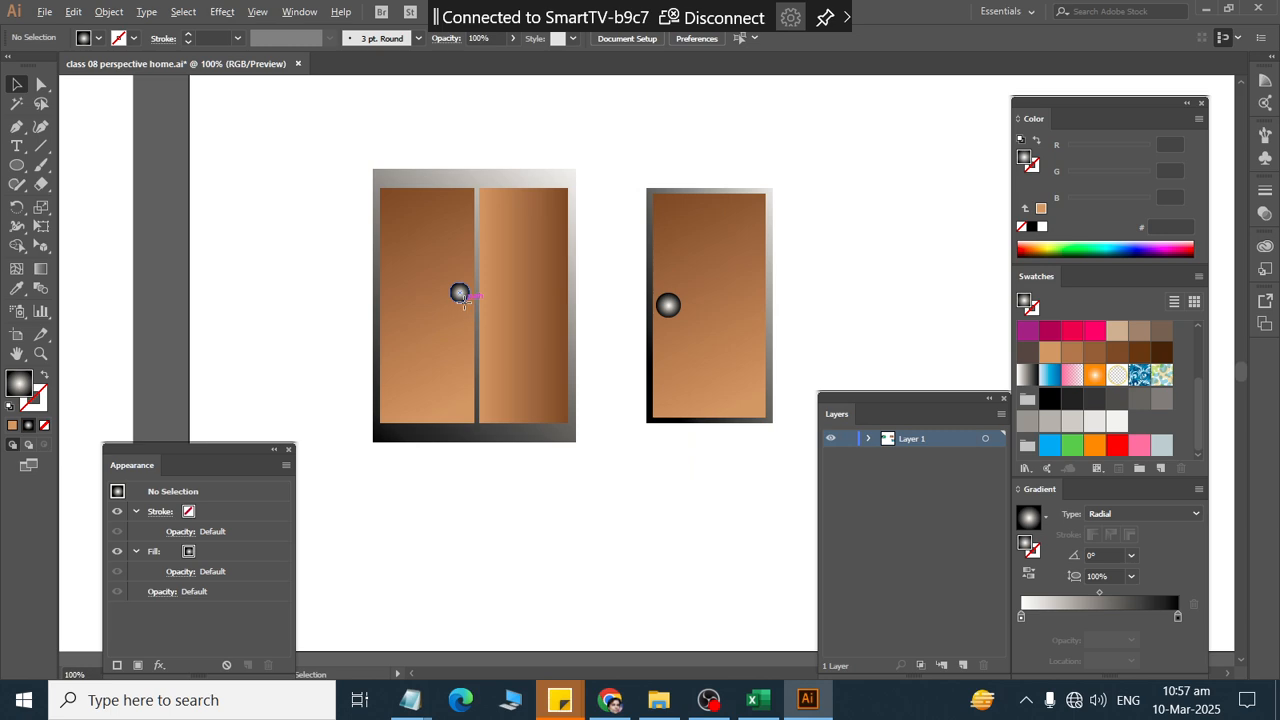
# Step: Duplicate the double door's knob onto the right panel, level with the original and near the panel's inner edge
pyautogui.click(460, 293)
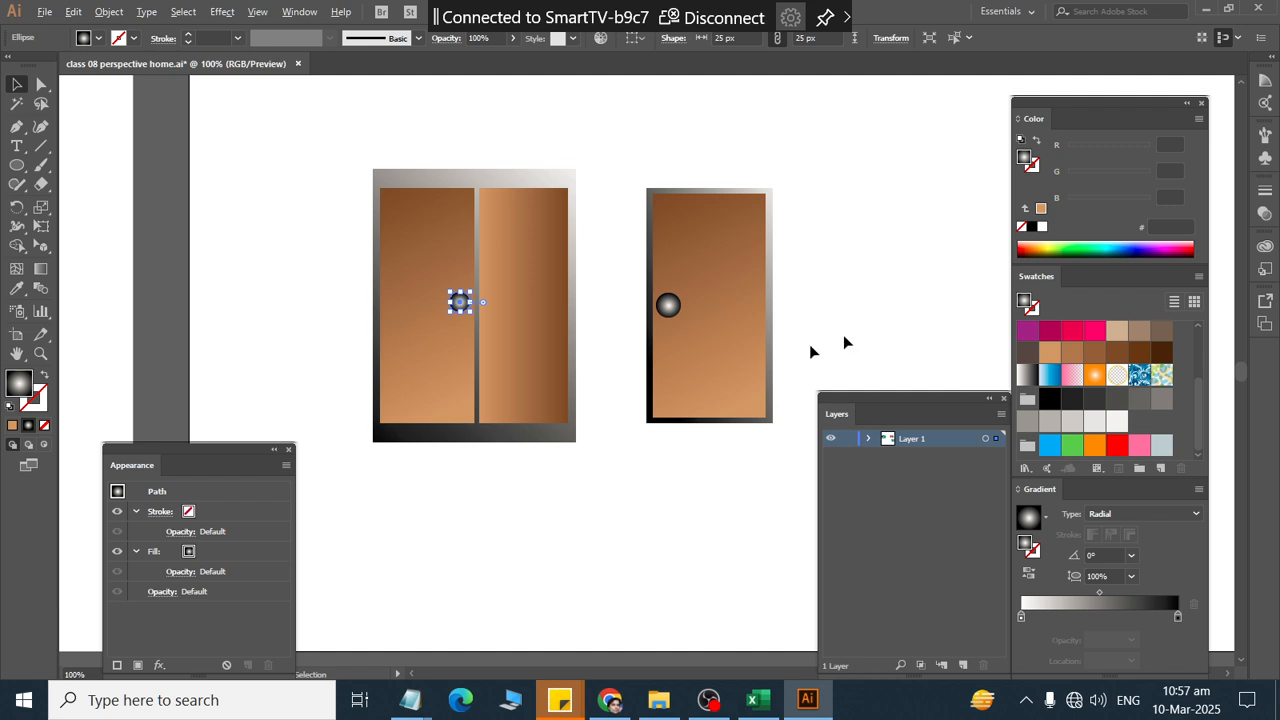
pyautogui.scroll(2, 551, 380)
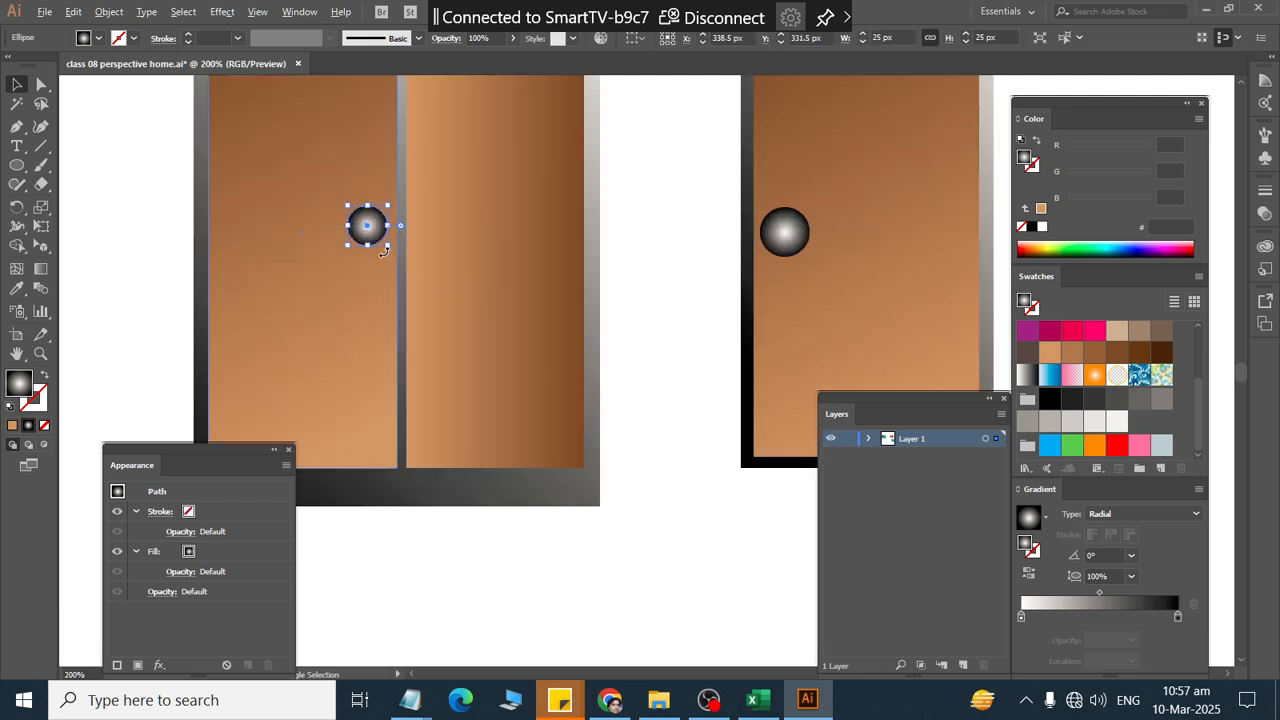
pyautogui.moveTo(390, 248); pyautogui.dragTo(418, 242)
pyautogui.scroll(-1, 377, 269)
pyautogui.click(410, 495)
pyautogui.click(437, 528)
pyautogui.scroll(-3, 443, 532)
pyautogui.scroll(3, 420, 524)
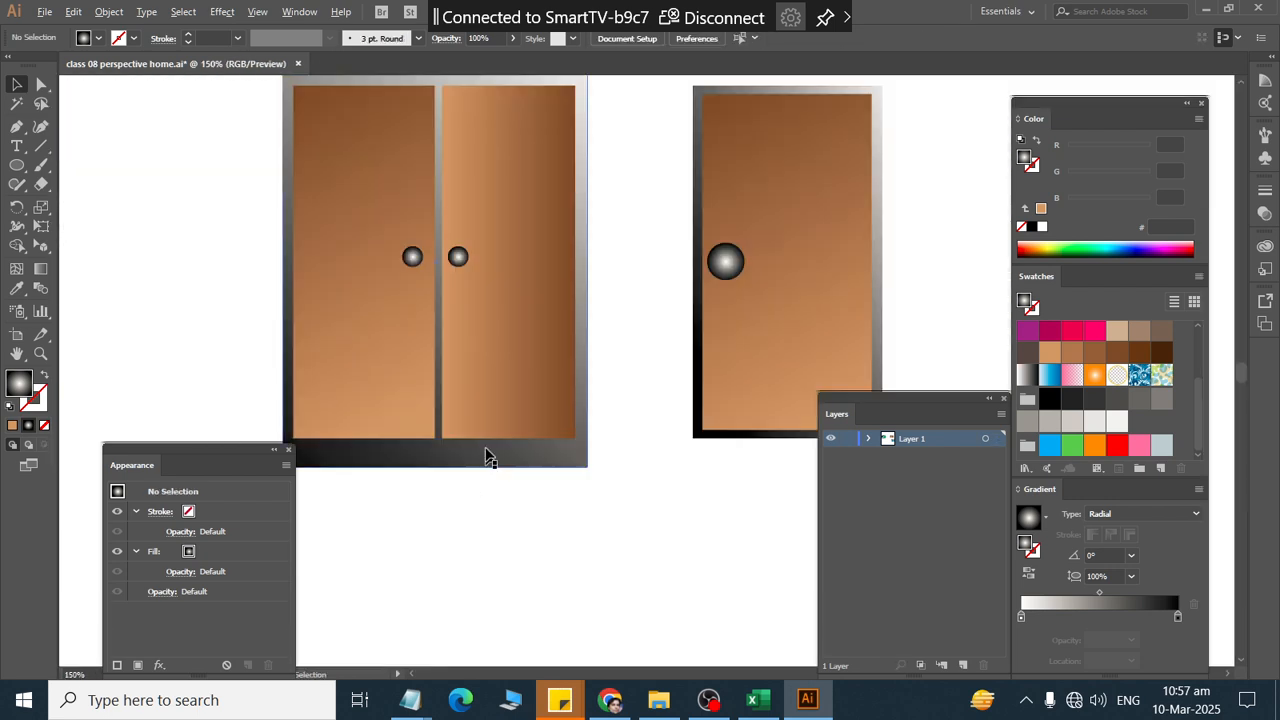
# Step: Extend the bottom edges of both double-door panels slightly downward within the frame
pyautogui.click(487, 410)
pyautogui.moveTo(509, 443); pyautogui.dragTo(509, 446)
pyautogui.click(371, 433)
pyautogui.moveTo(368, 438); pyautogui.dragTo(371, 443)
pyautogui.click(372, 505)
# Step: Select both complete doors, show the perspective grid with the Perspective Selection tool, and activate the right grid plane
pyautogui.scroll(-2, 403, 543)
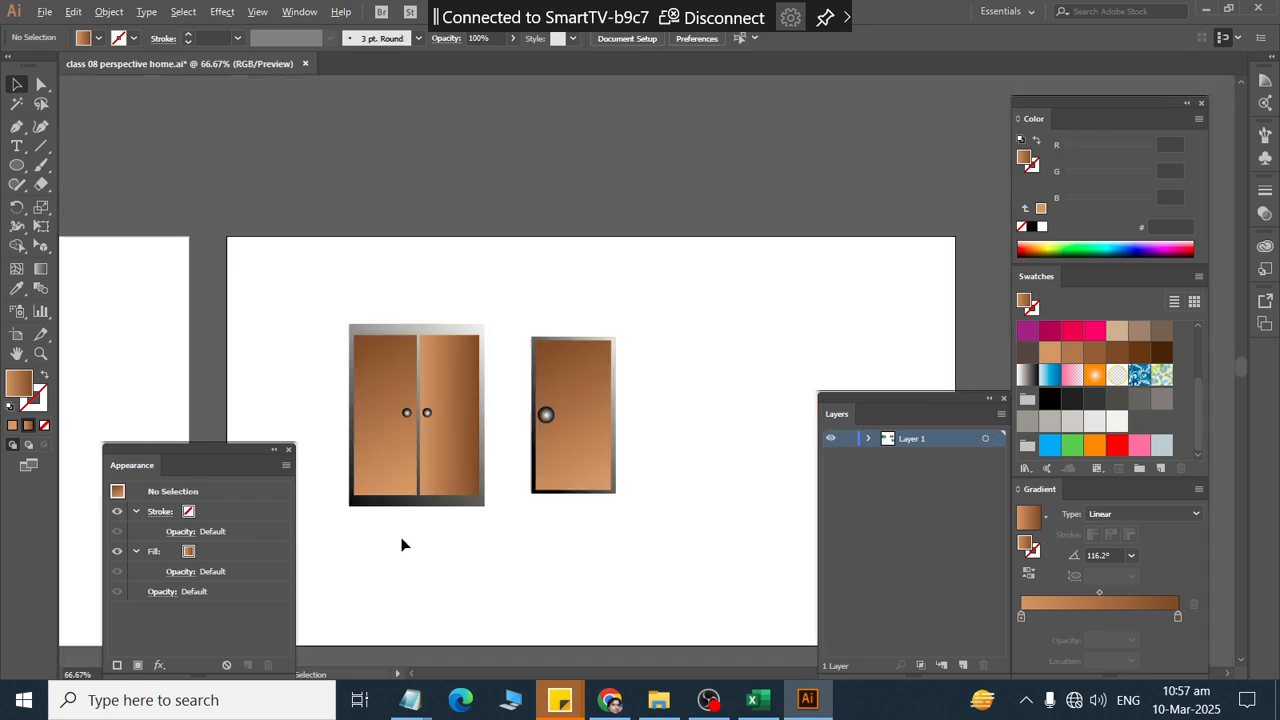
pyautogui.hscroll(-5, 507, 529)
pyautogui.scroll(-2, 609, 436)
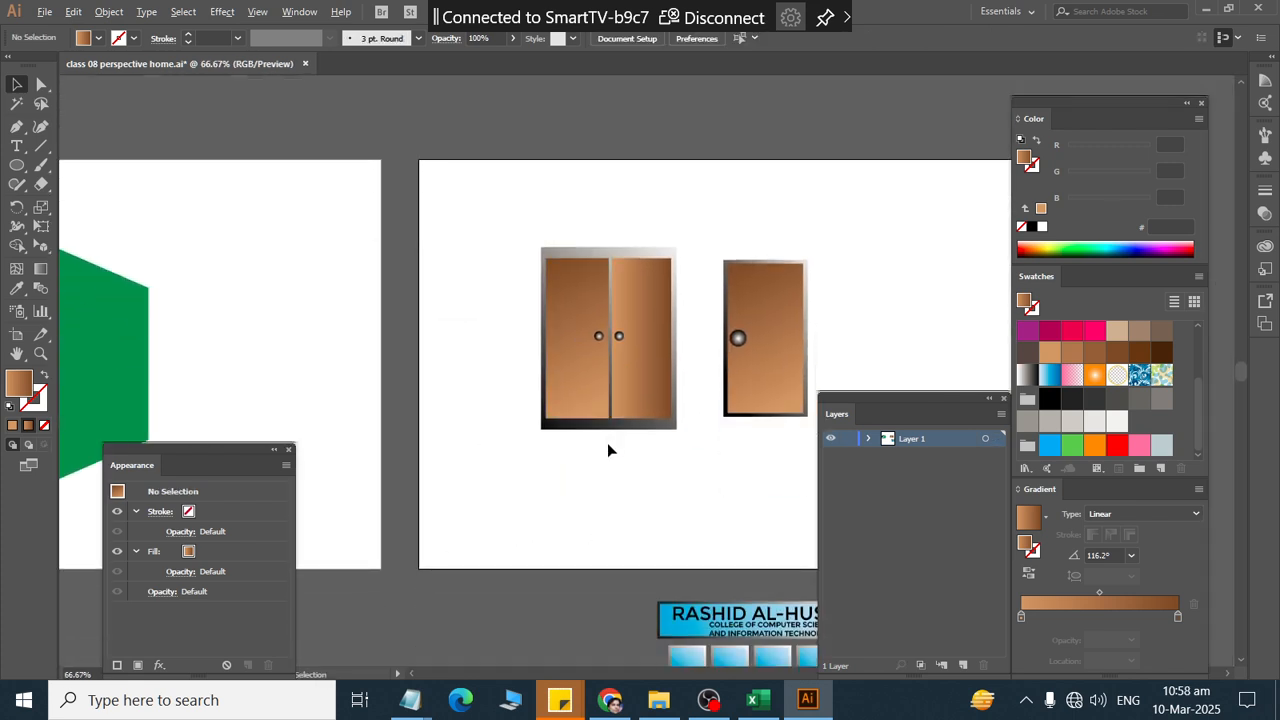
pyautogui.moveTo(487, 222); pyautogui.dragTo(891, 470)
pyautogui.click(41, 245)
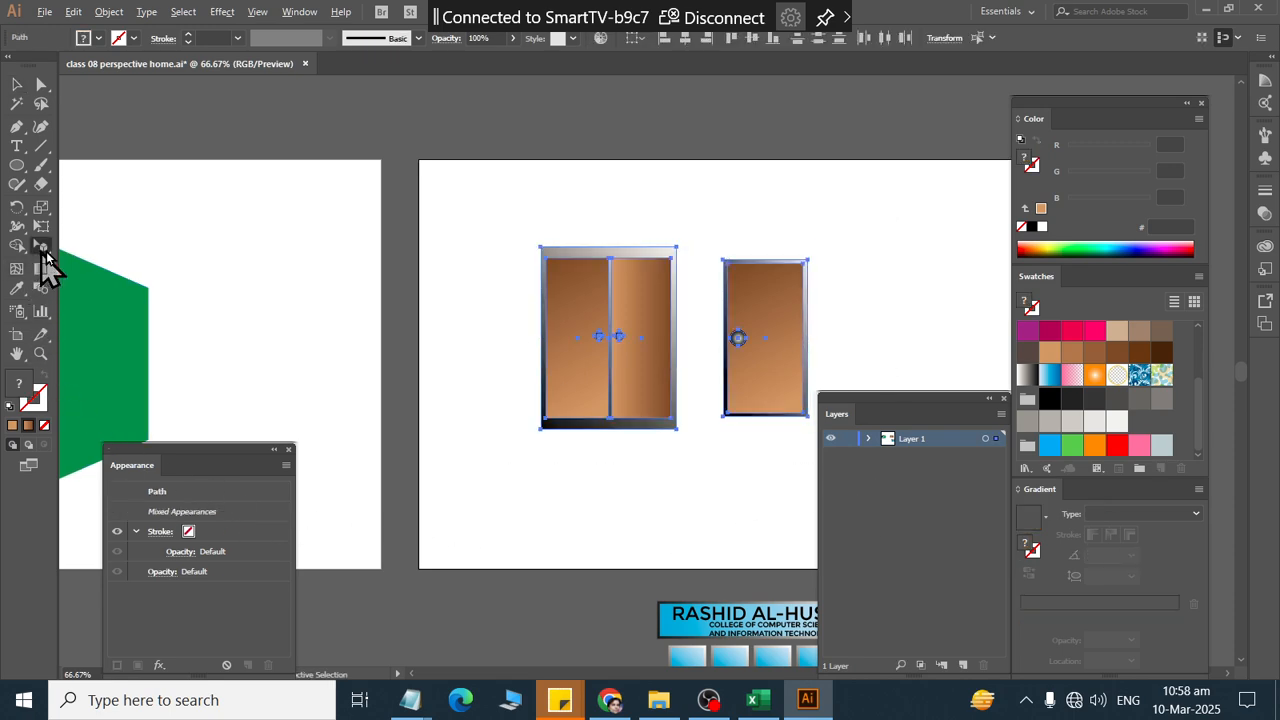
pyautogui.hscroll(-4, 283, 386)
pyautogui.hscroll(-2, 137, 148)
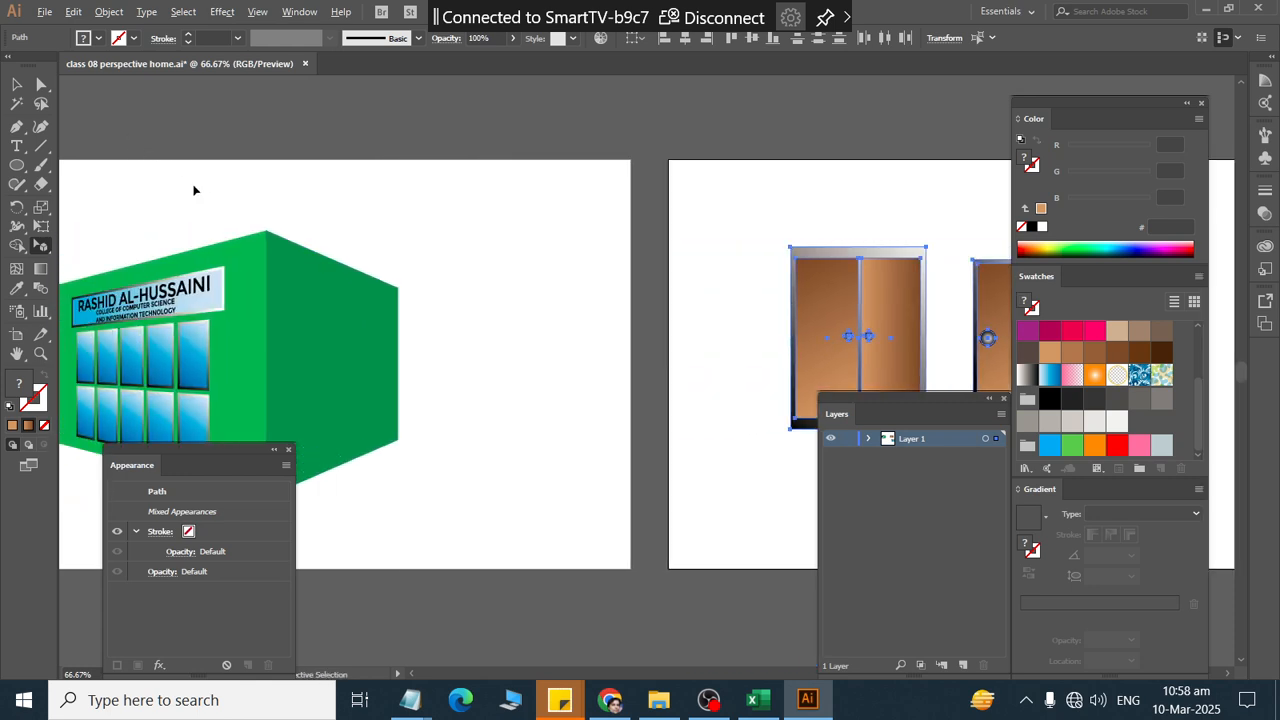
pyautogui.scroll(-1, 776, 125)
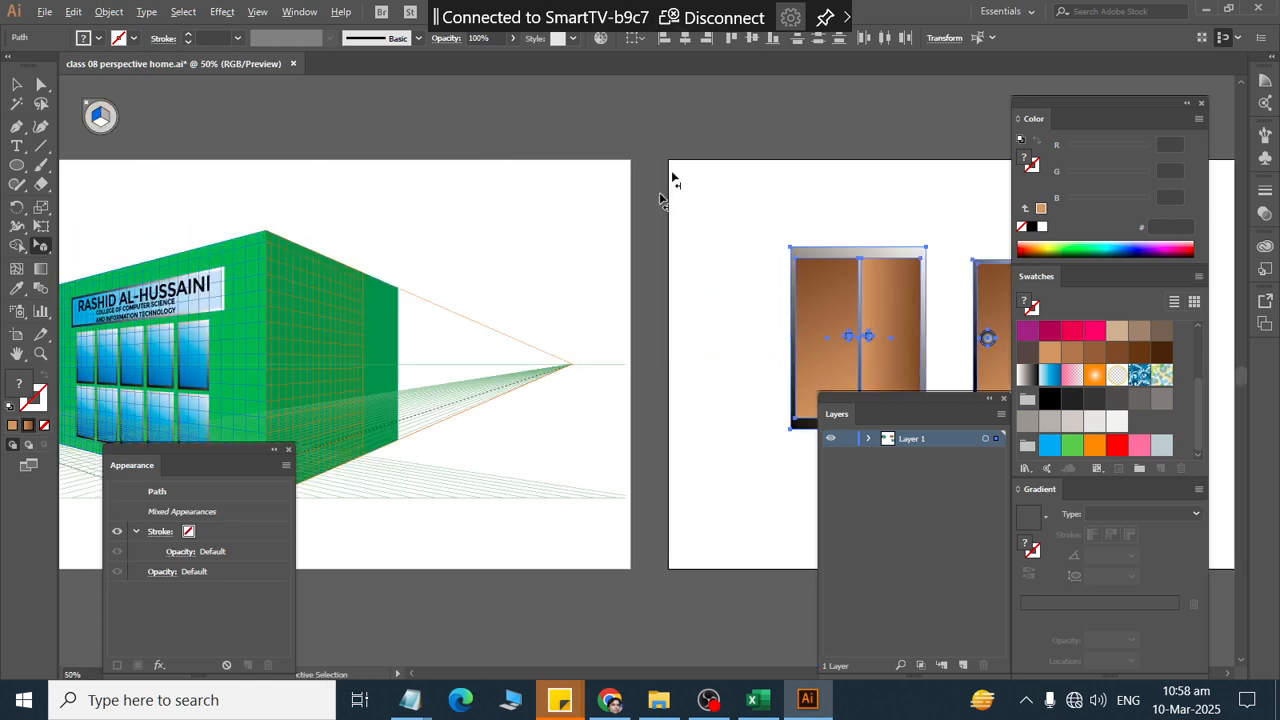
pyautogui.click(107, 118)
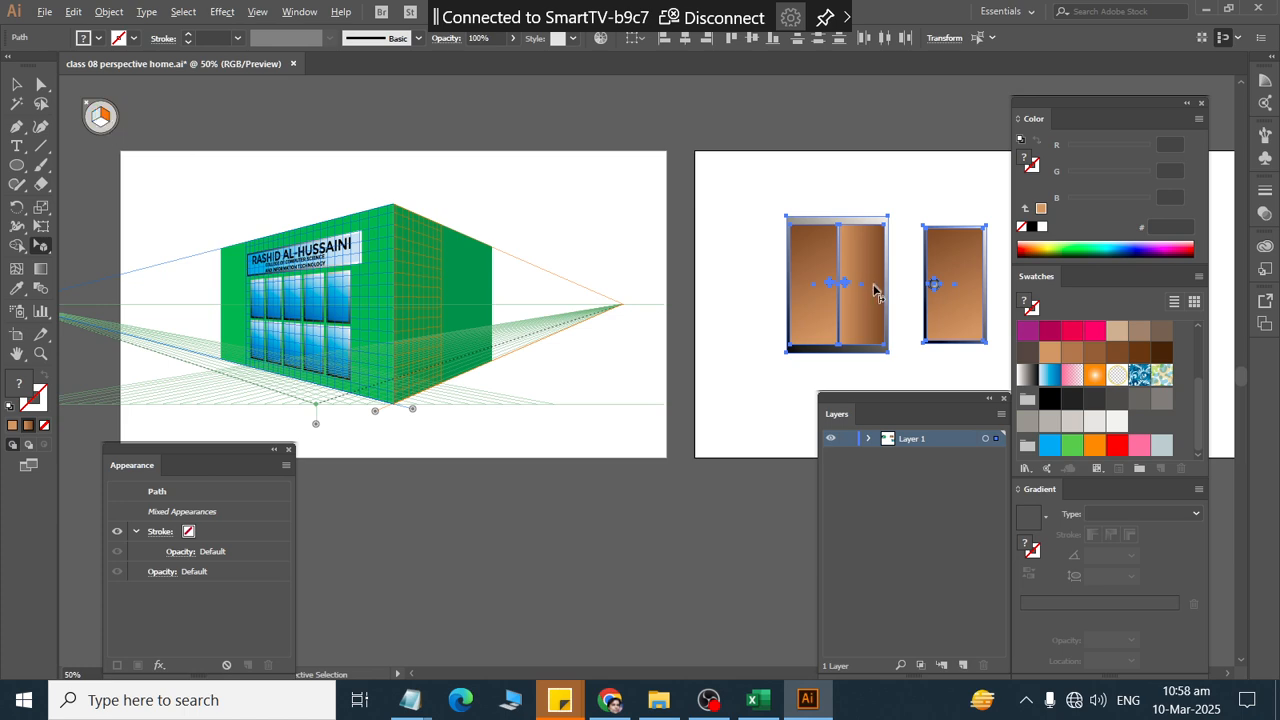
# Step: Place both doors in perspective on the building's right wall, close to the front corner, and hide the perspective grid
pyautogui.moveTo(860, 292); pyautogui.dragTo(431, 320)
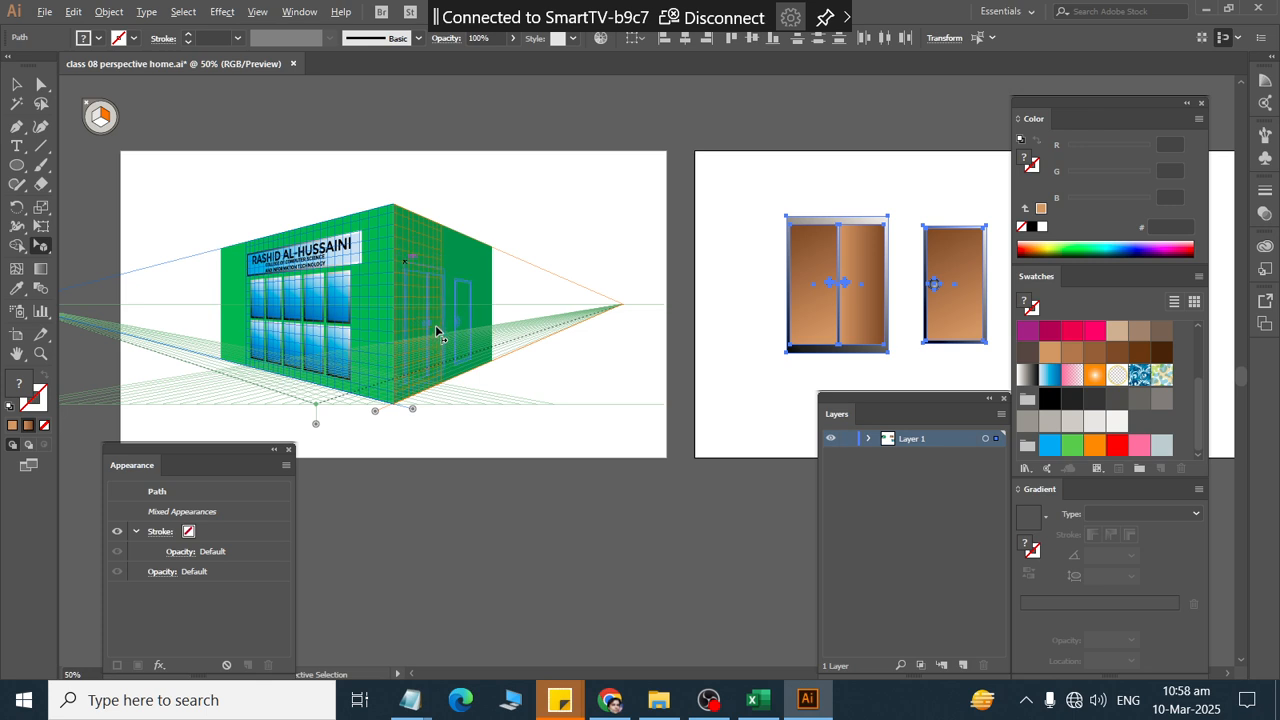
pyautogui.moveTo(436, 326); pyautogui.dragTo(442, 328)
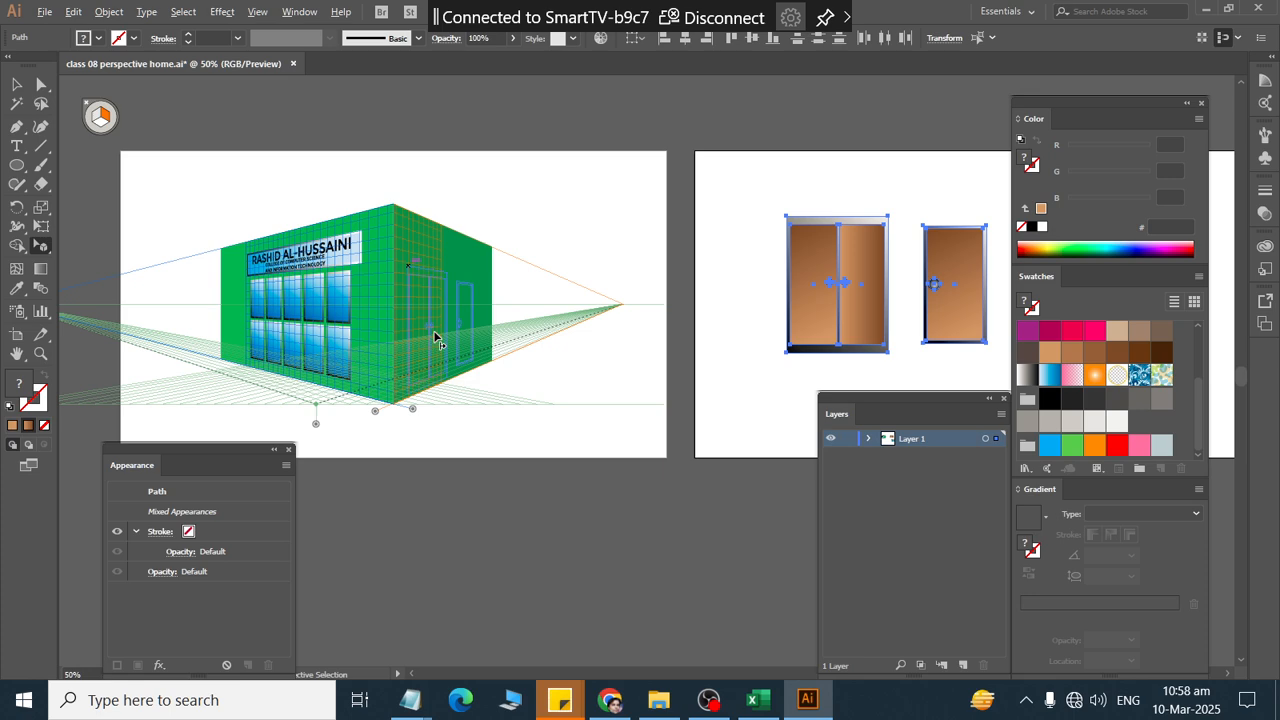
pyautogui.moveTo(434, 340); pyautogui.dragTo(435, 341)
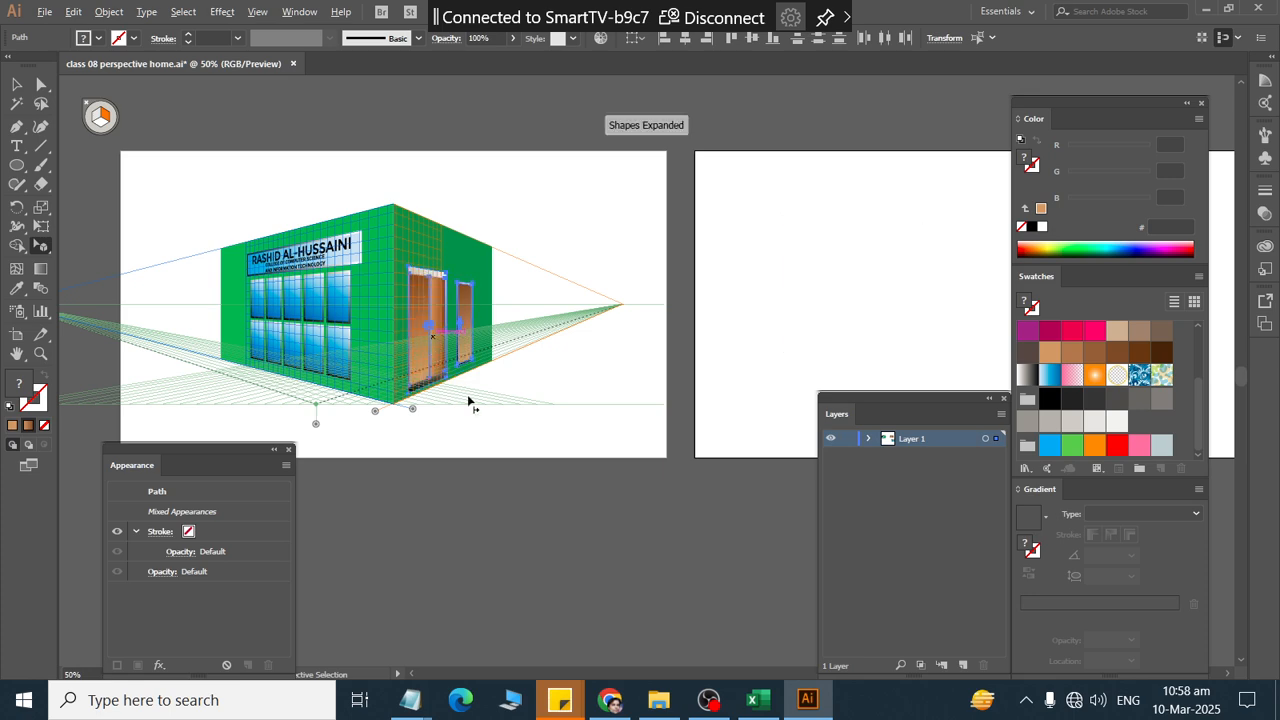
pyautogui.click(568, 446)
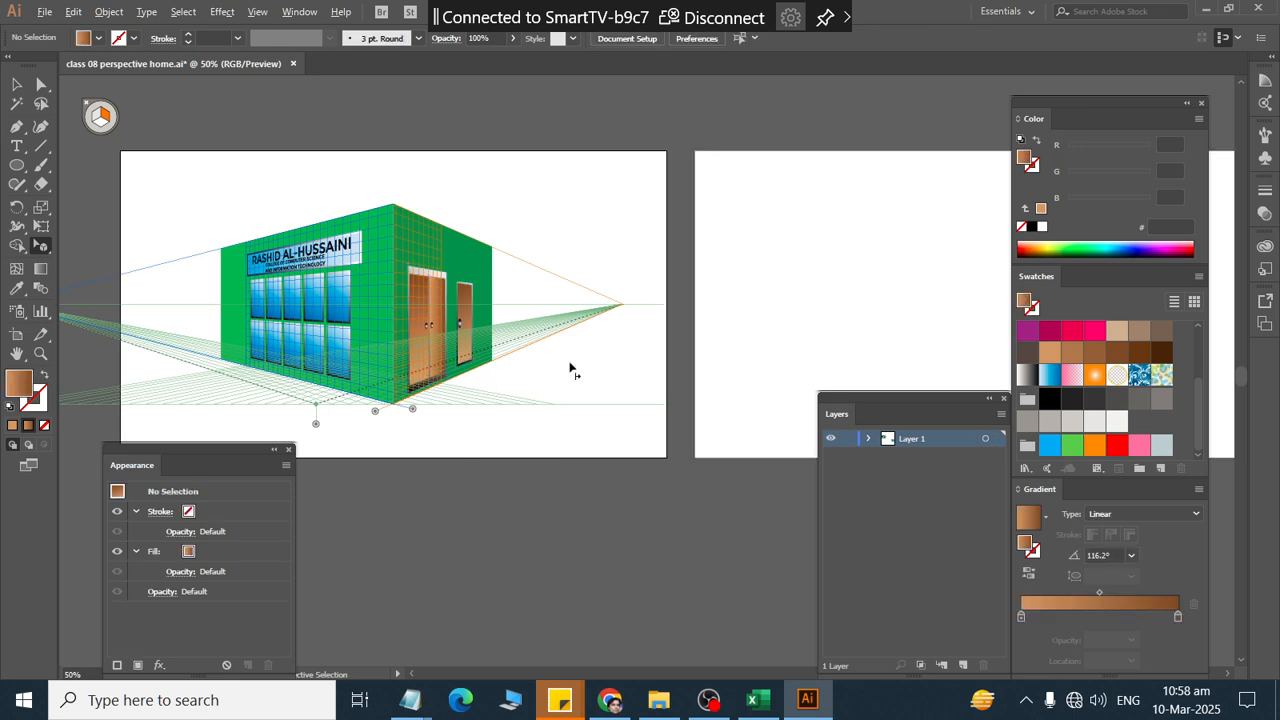
pyautogui.hotkey('ctrl', 'shift', 'i')
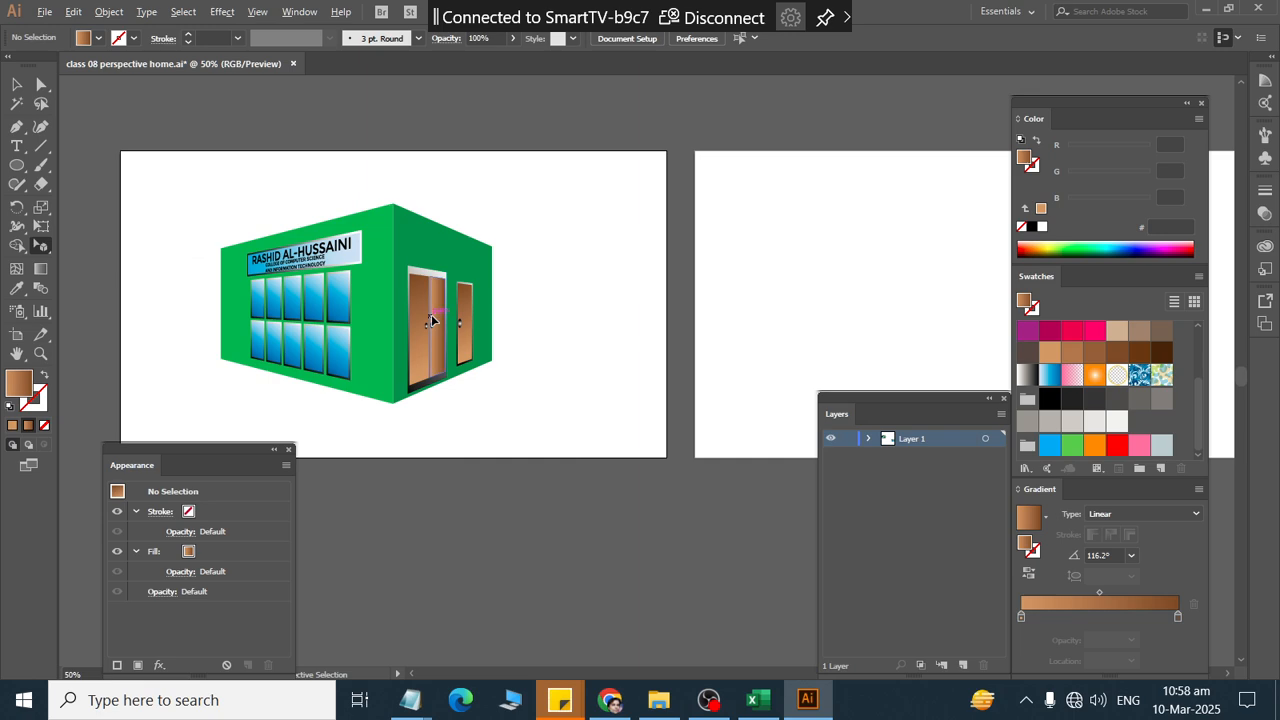
# Step: Undo the doors' placement on the right wall and redo it
pyautogui.scroll(3, 432, 320)
pyautogui.scroll(1, 436, 298)
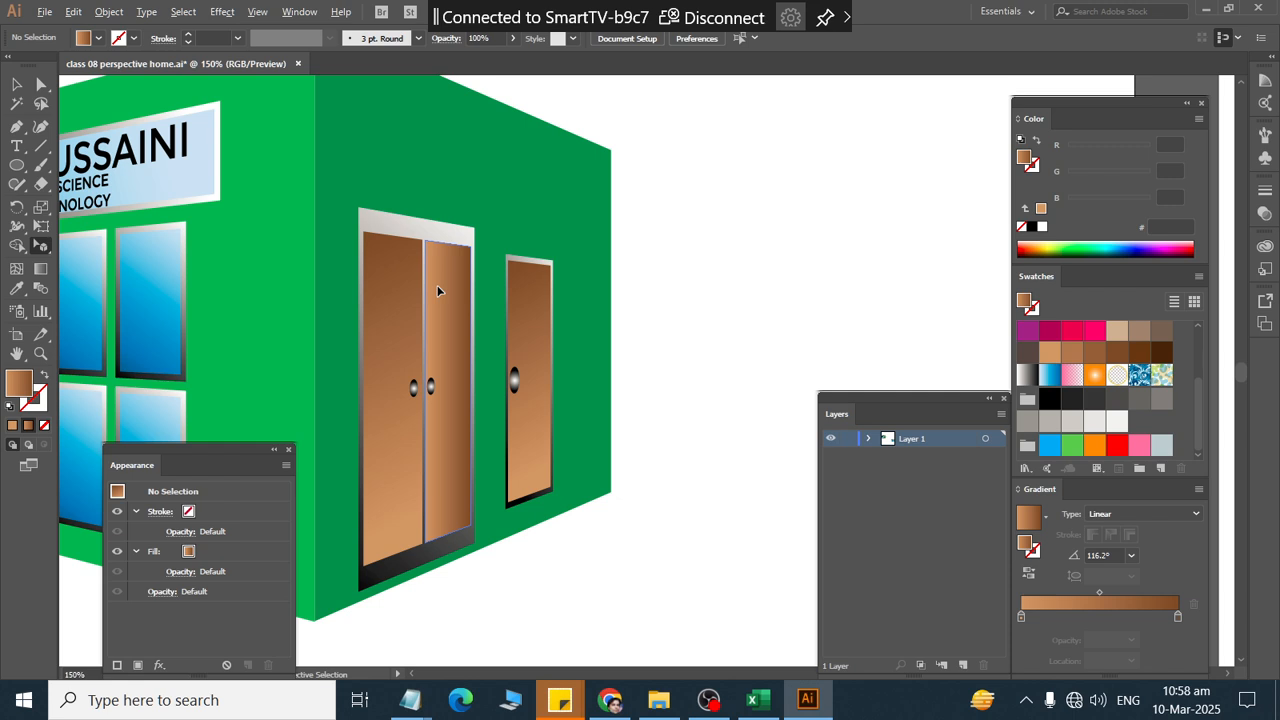
pyautogui.hotkey('ctrl', 'z')
pyautogui.scroll(-4, 524, 270)
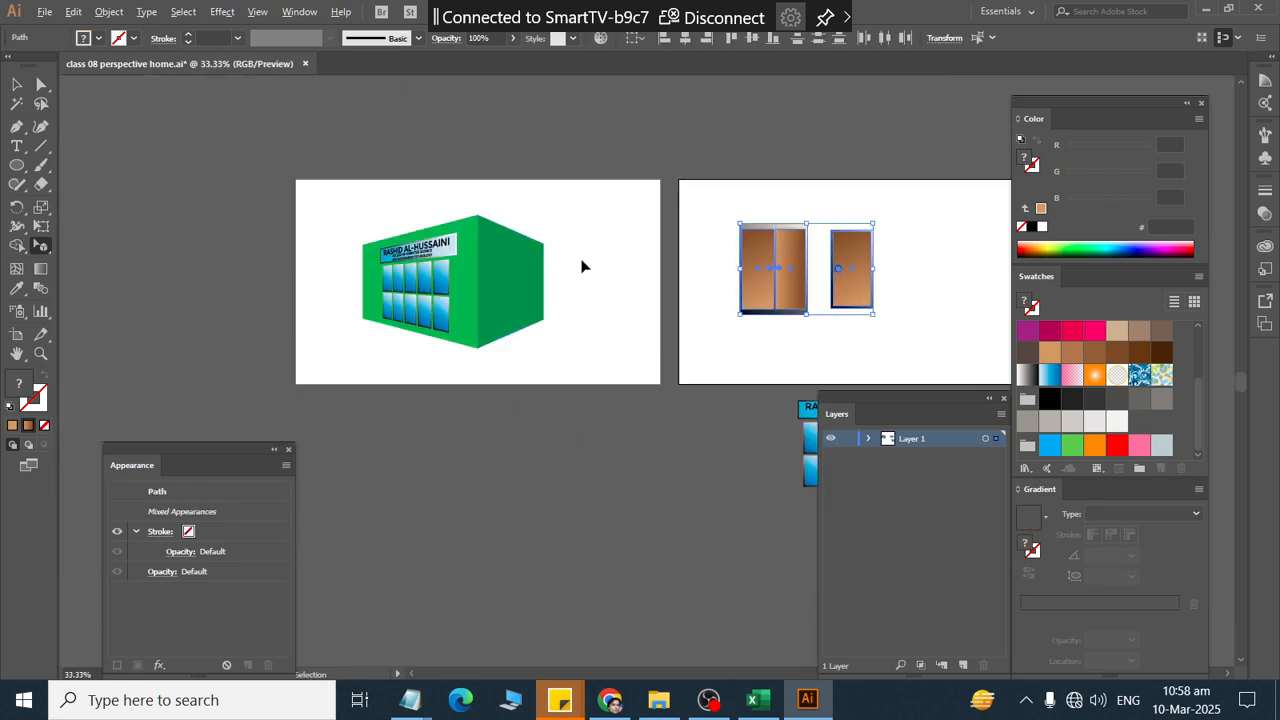
pyautogui.hotkey('ctrl', 'shift', 'z')
pyautogui.scroll(3, 606, 290)
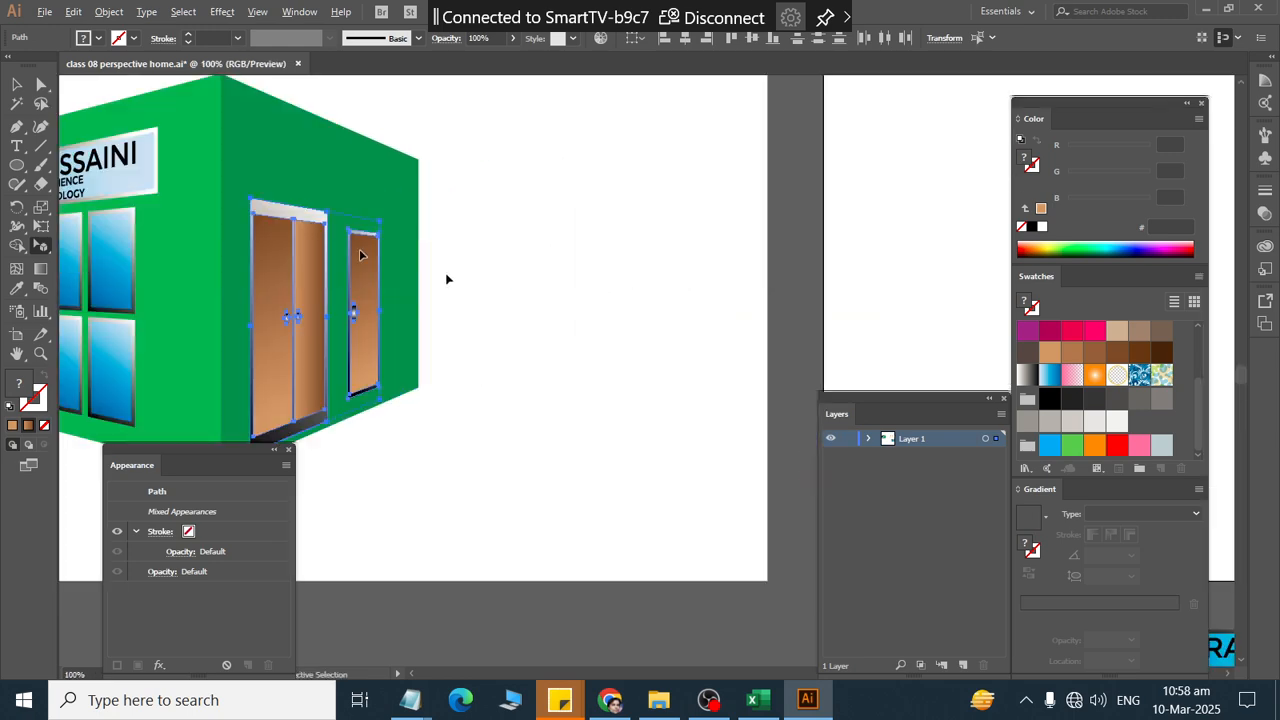
# Step: Move the single door with its frame and knob in perspective to the far end of the right wall, down near the base
pyautogui.click(428, 320)
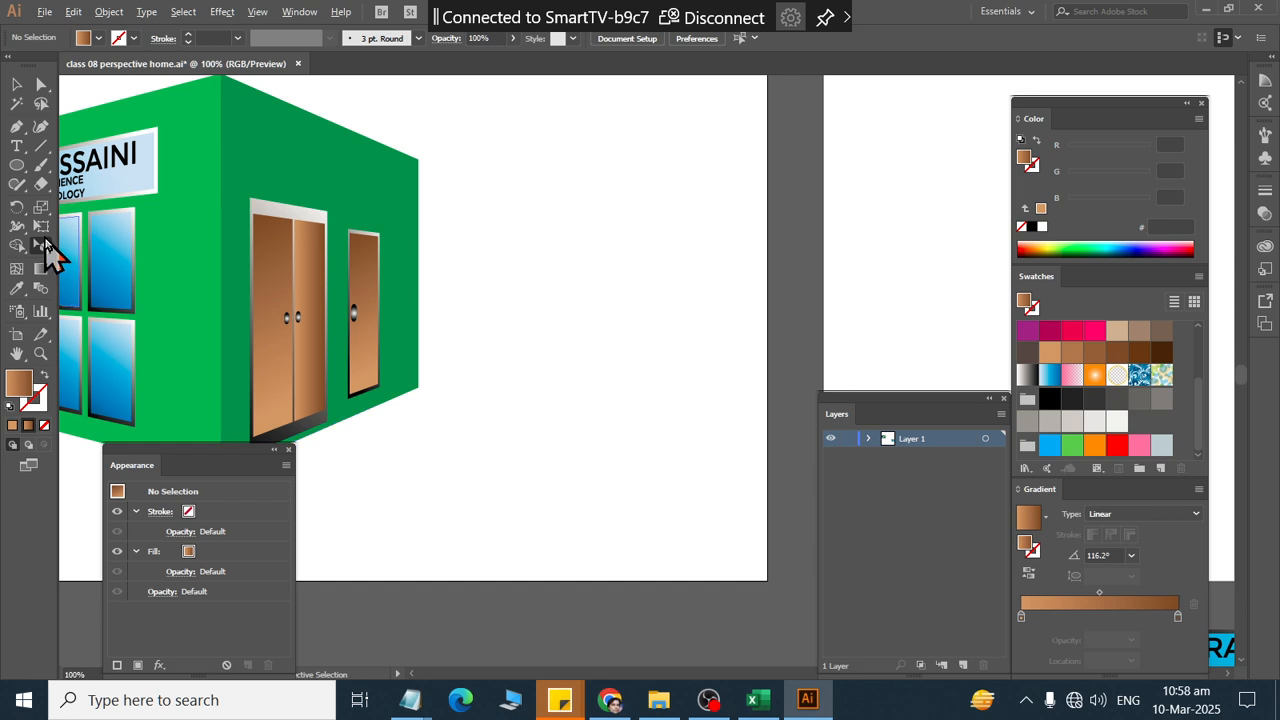
pyautogui.click(378, 243)
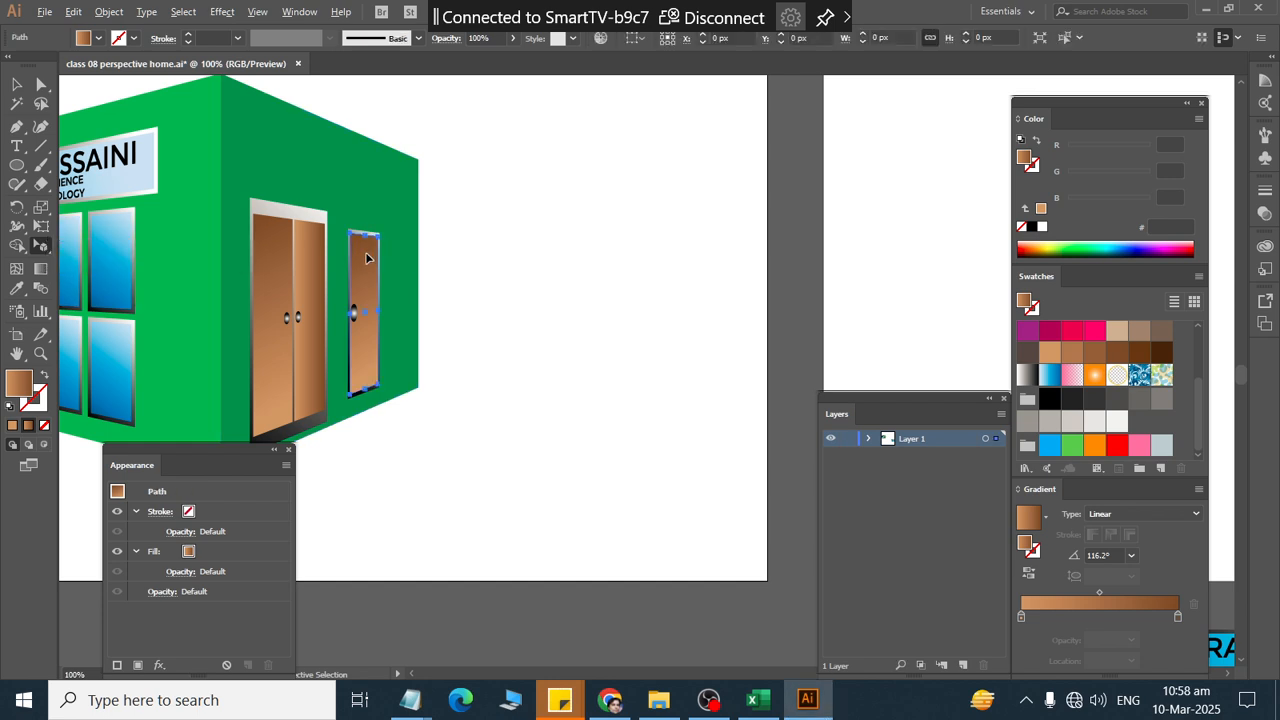
pyautogui.scroll(4, 375, 248)
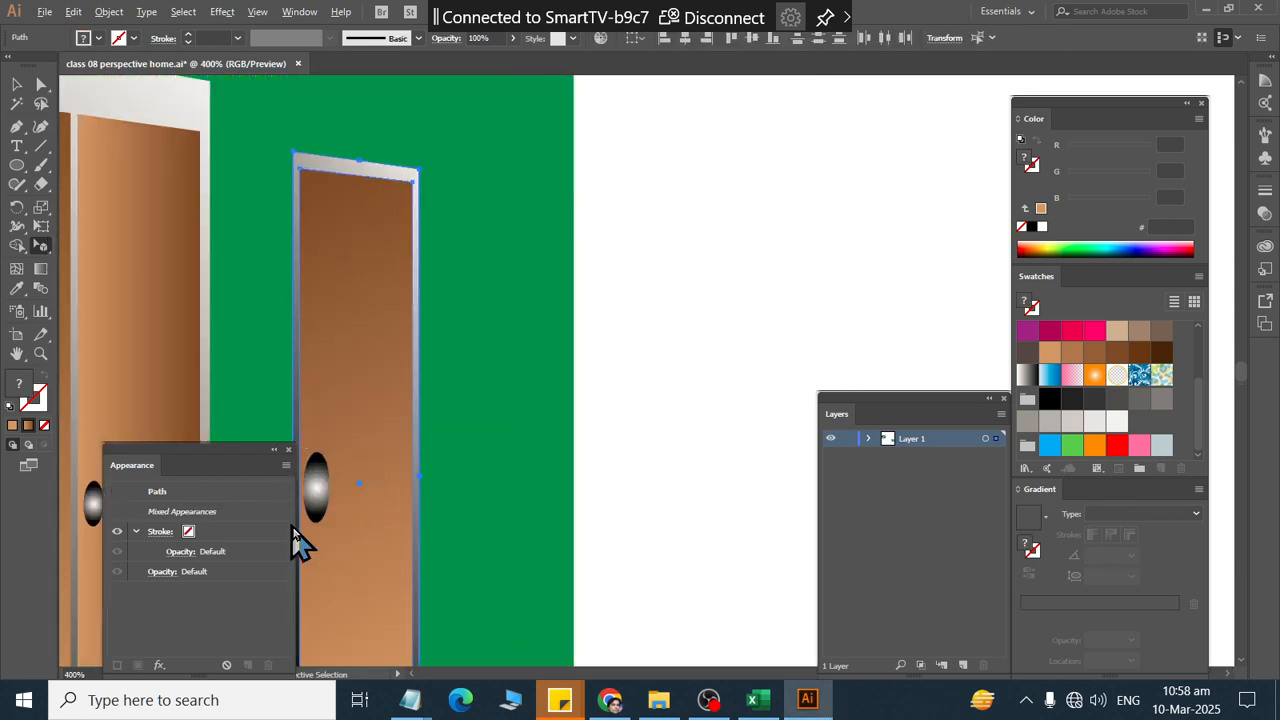
pyautogui.scroll(-3, 346, 457)
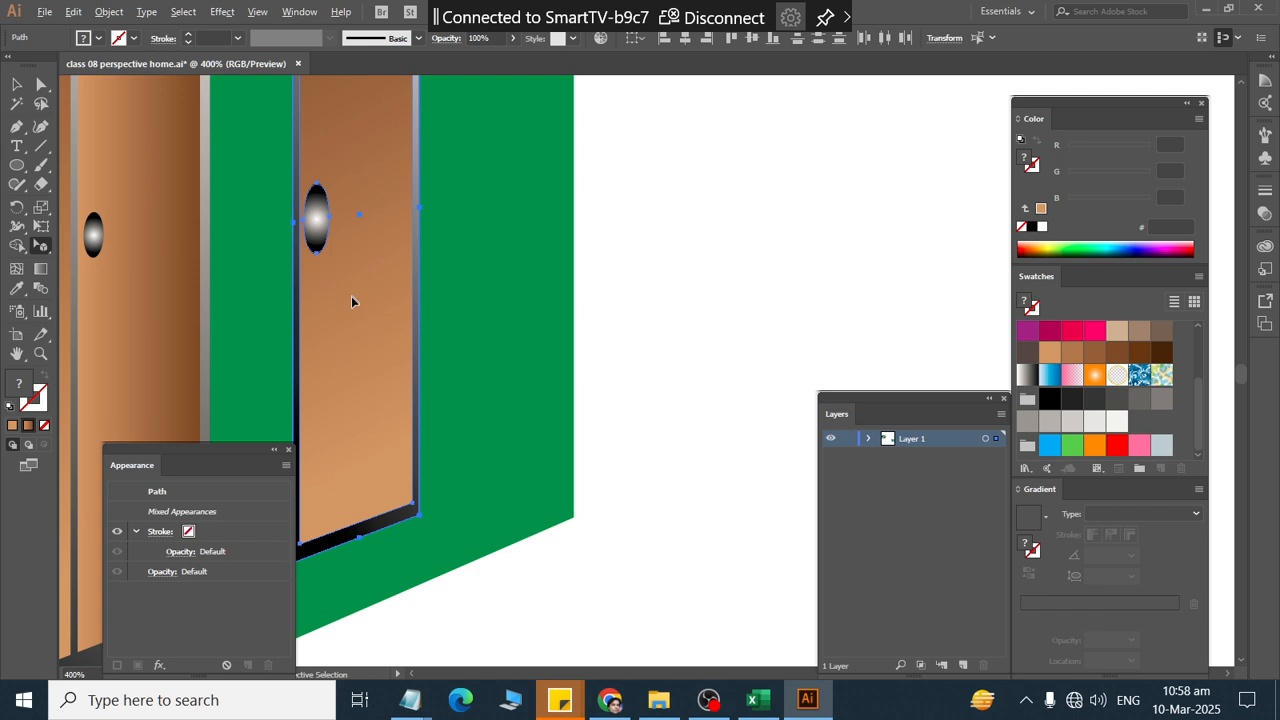
pyautogui.moveTo(351, 297); pyautogui.dragTo(495, 325)
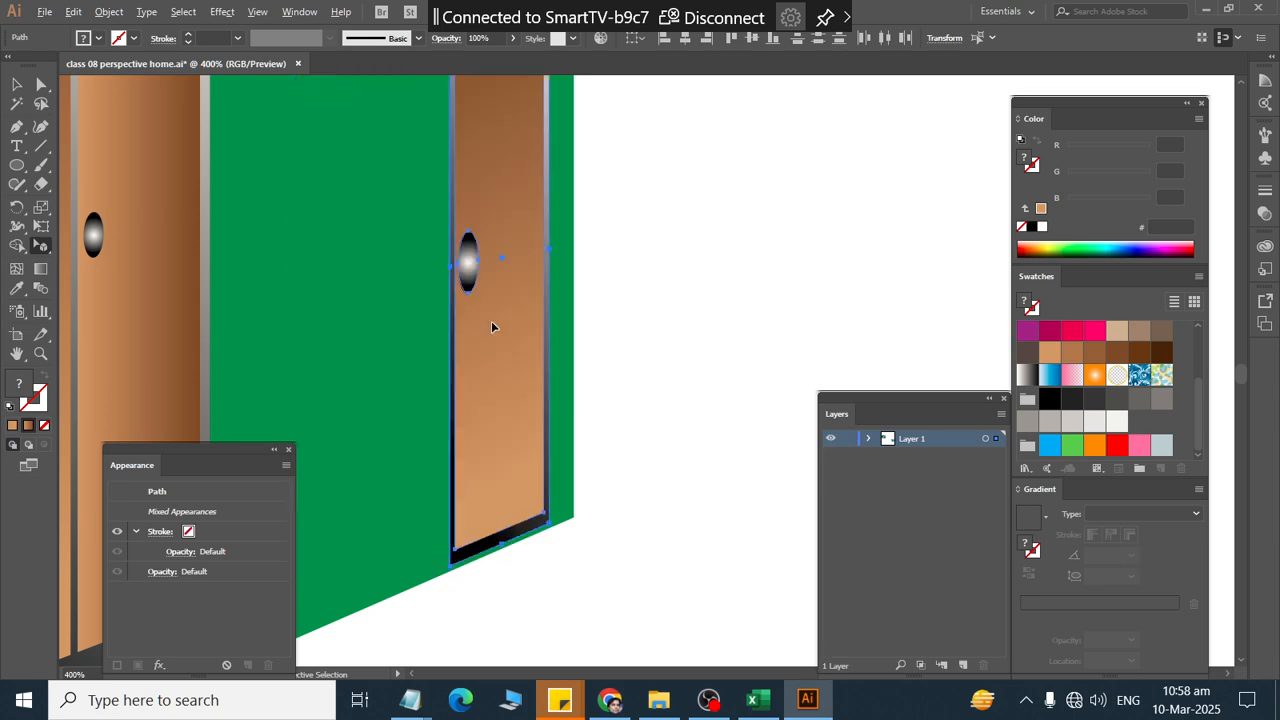
pyautogui.scroll(-3, 427, 306)
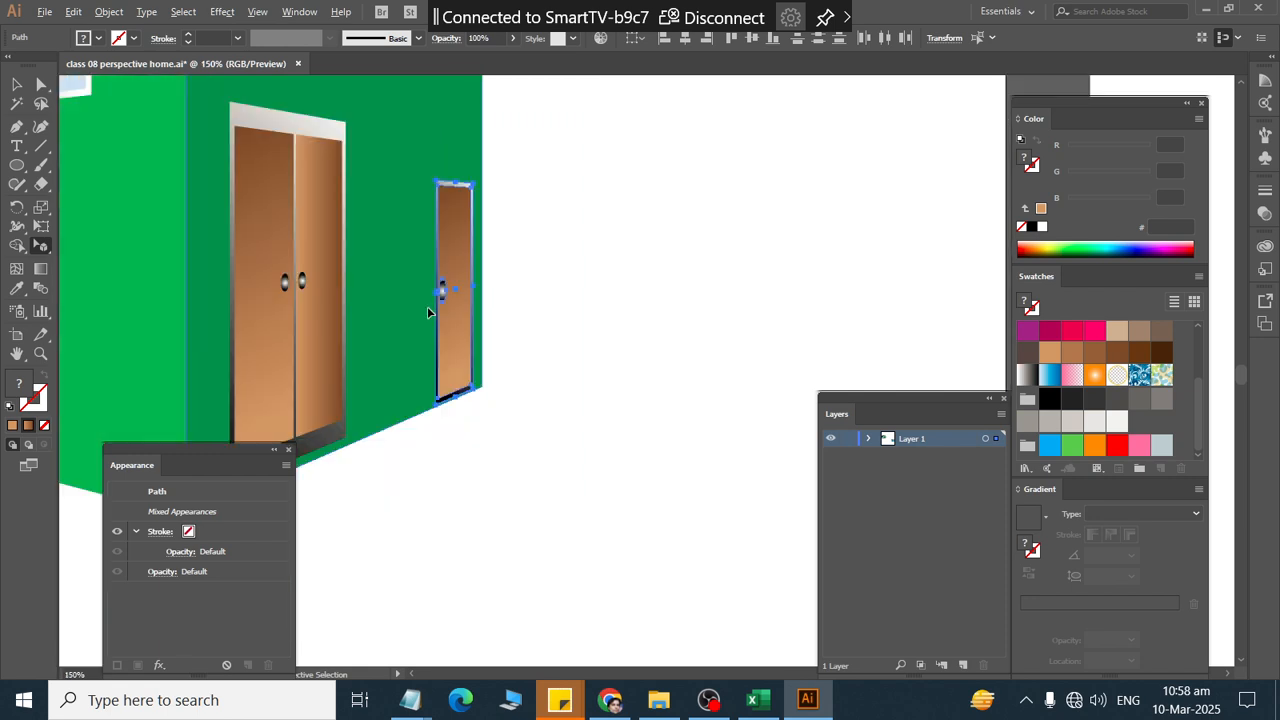
pyautogui.click(557, 380)
pyautogui.scroll(2, 443, 469)
pyautogui.scroll(-1, 462, 495)
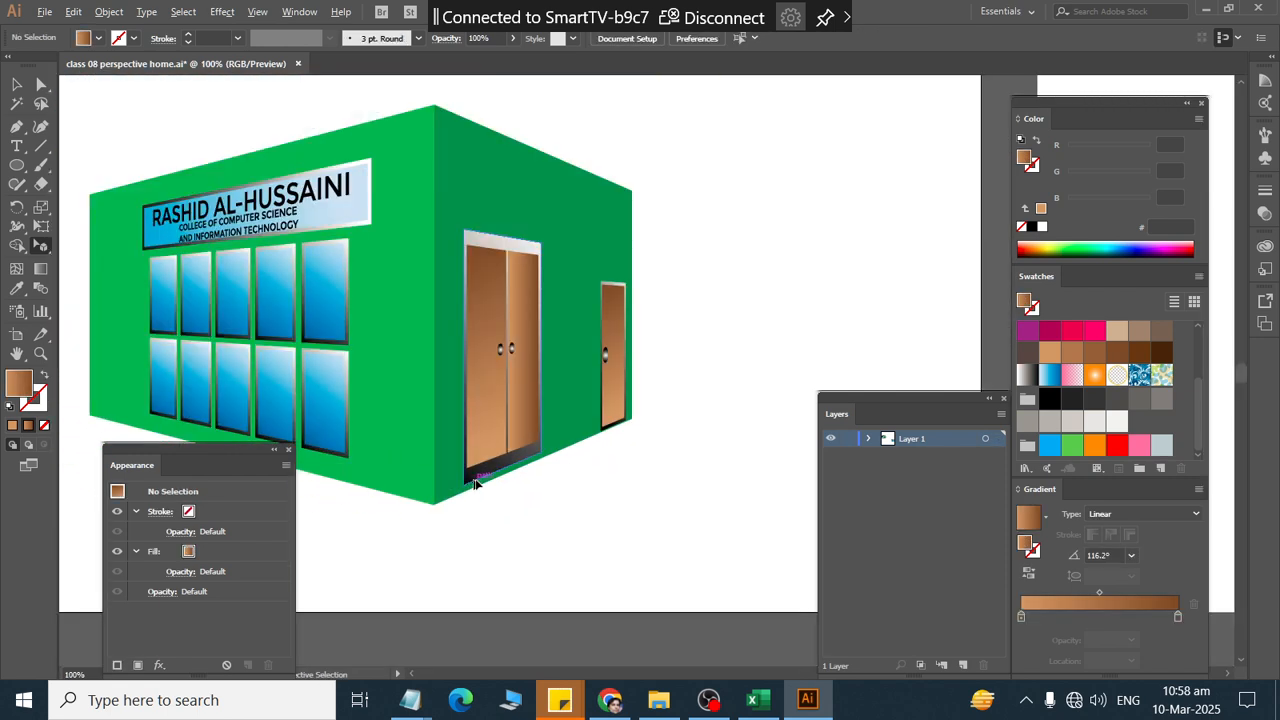
pyautogui.scroll(-2, 494, 453)
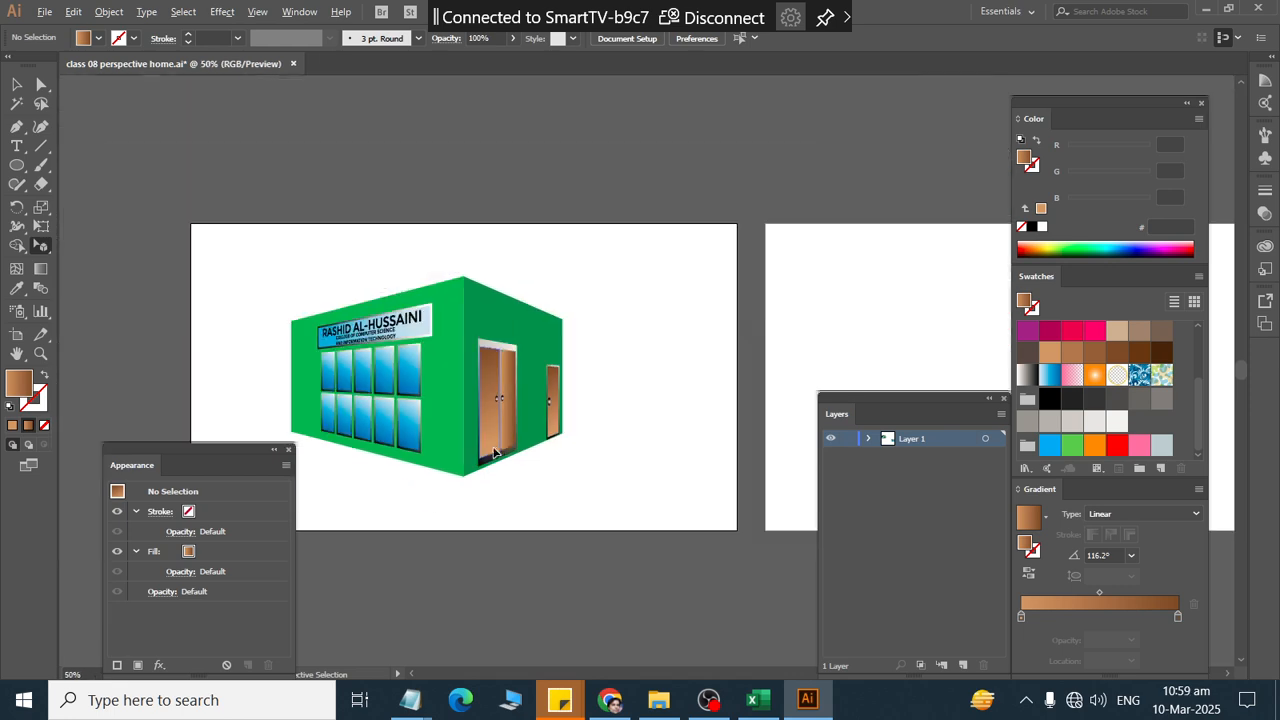
pyautogui.hscroll(-1, 494, 410)
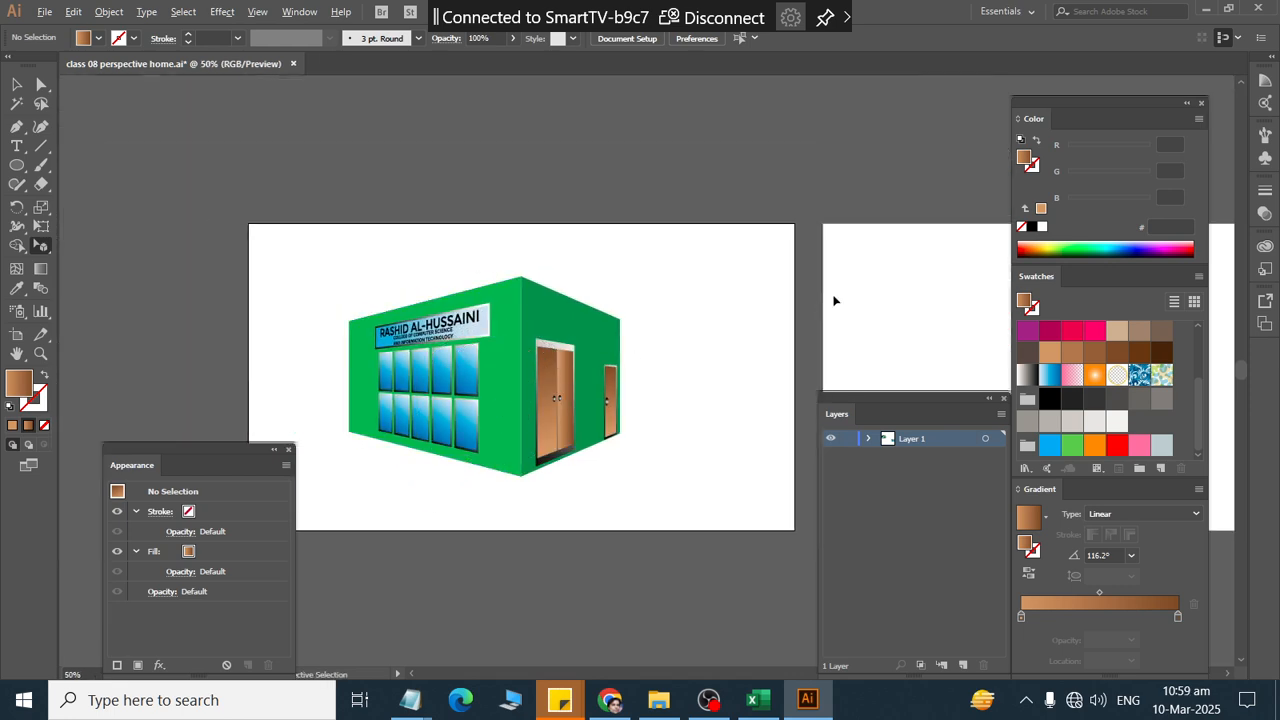